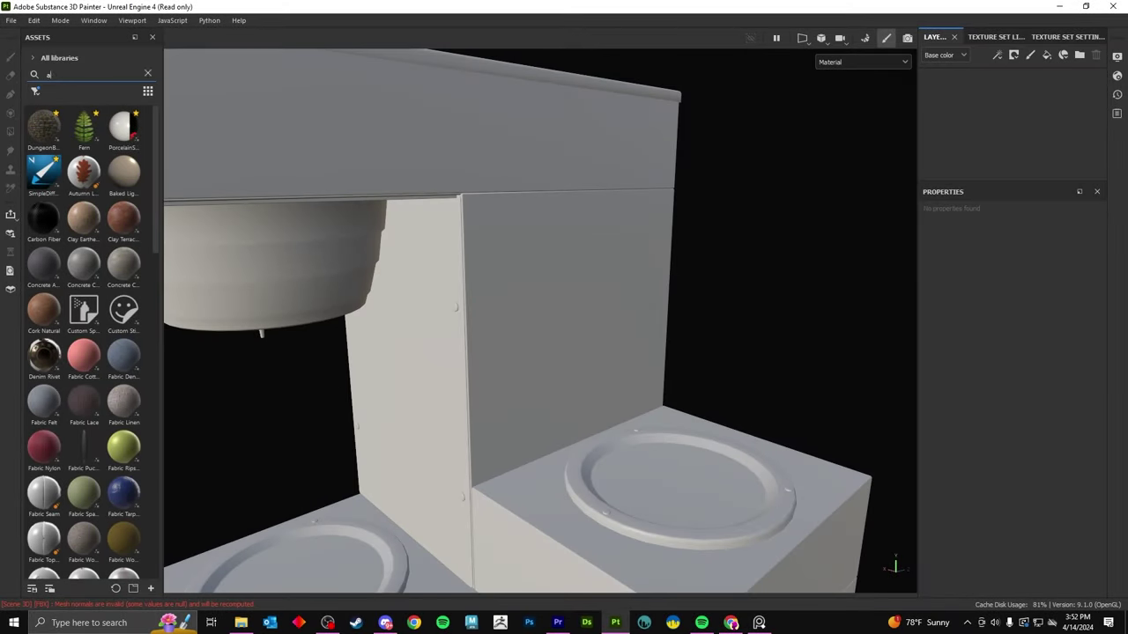
Search the assets for 'metal' and apply Steel Painted Clearcoat, replacing Silver Armor.
type("metal")
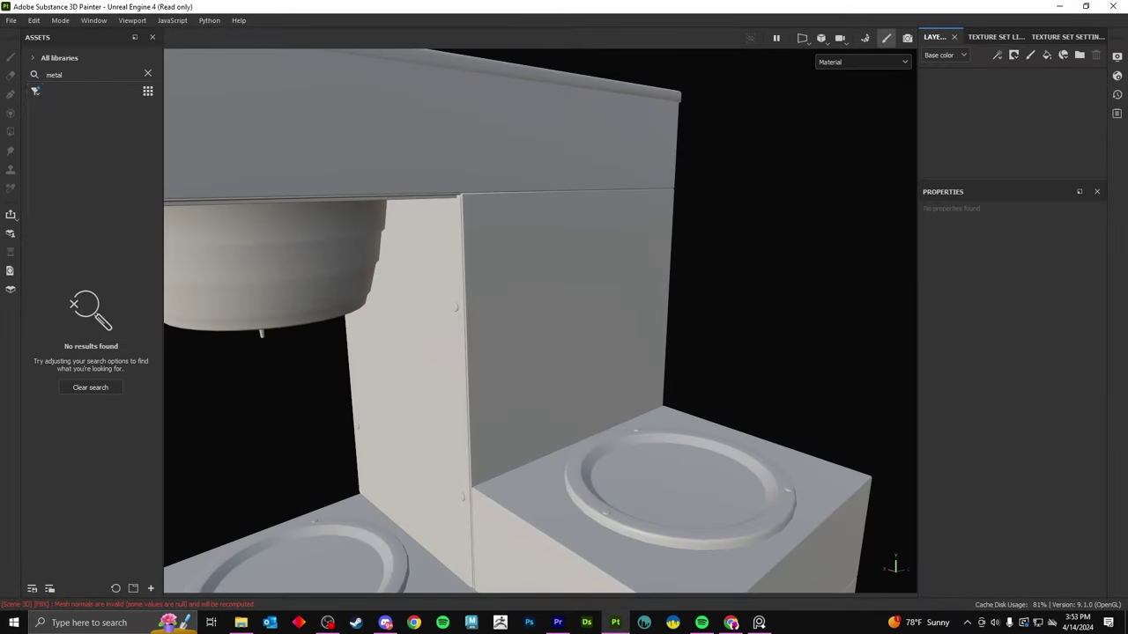
scroll(93, 344, "down", 3)
scroll(84, 414, "down", 5)
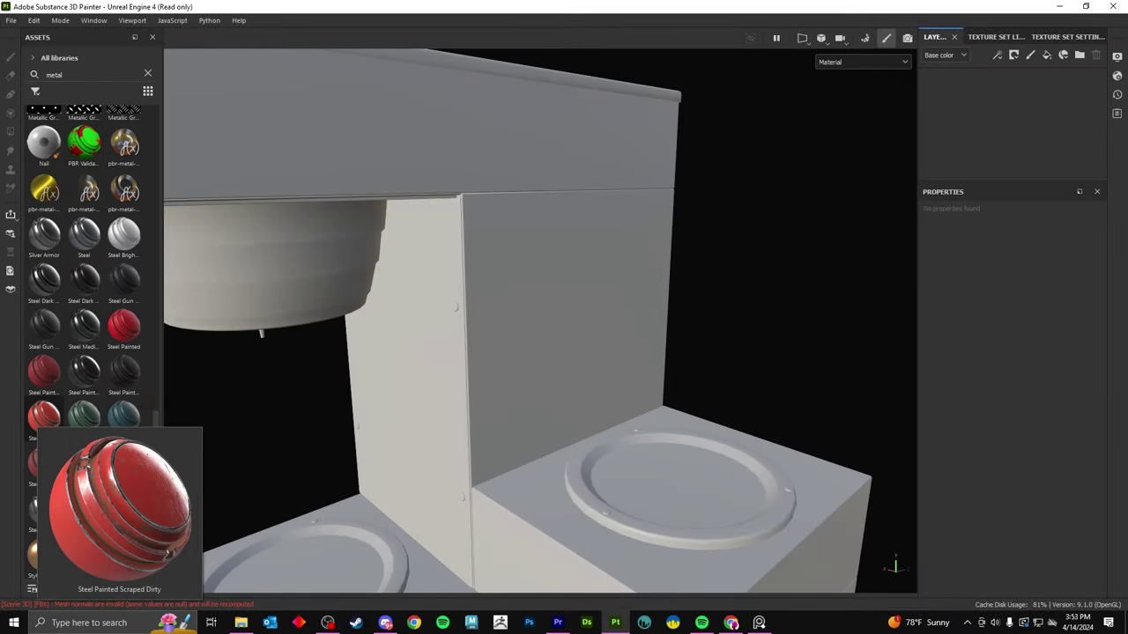
scroll(84, 414, "up", 2)
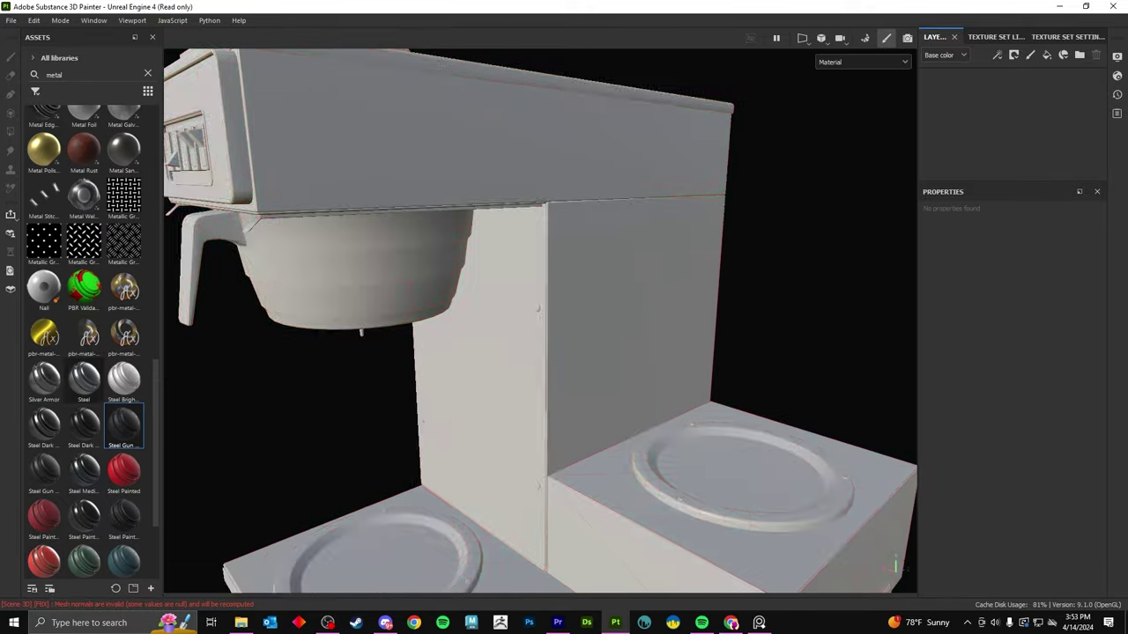
left_click_drag(44, 379, 493, 335)
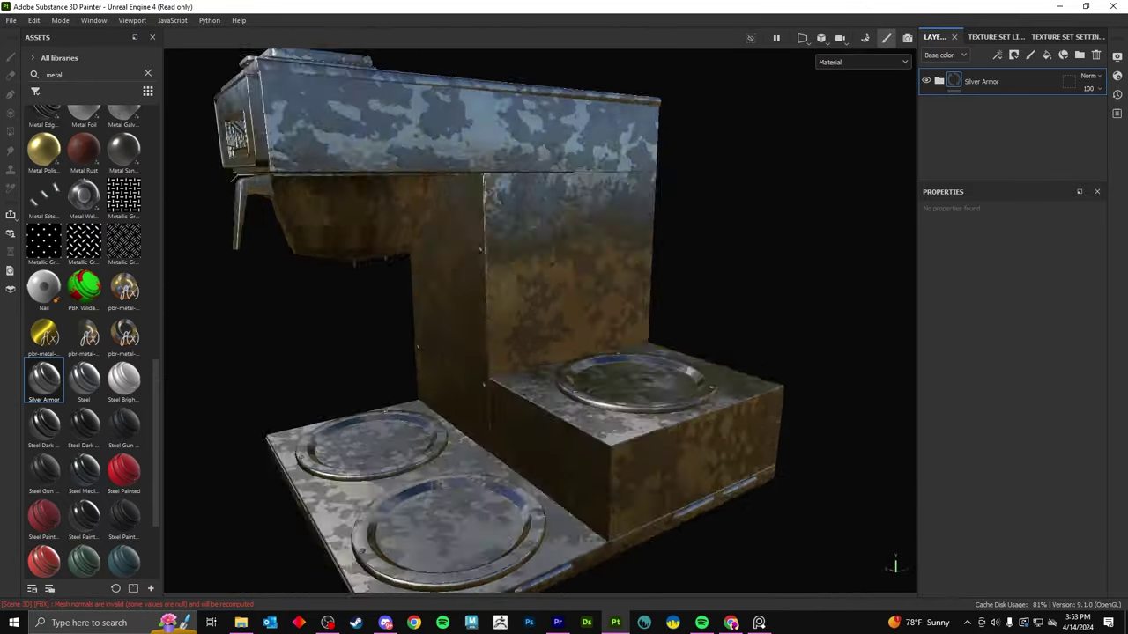
left_click_drag(83, 515, 987, 81)
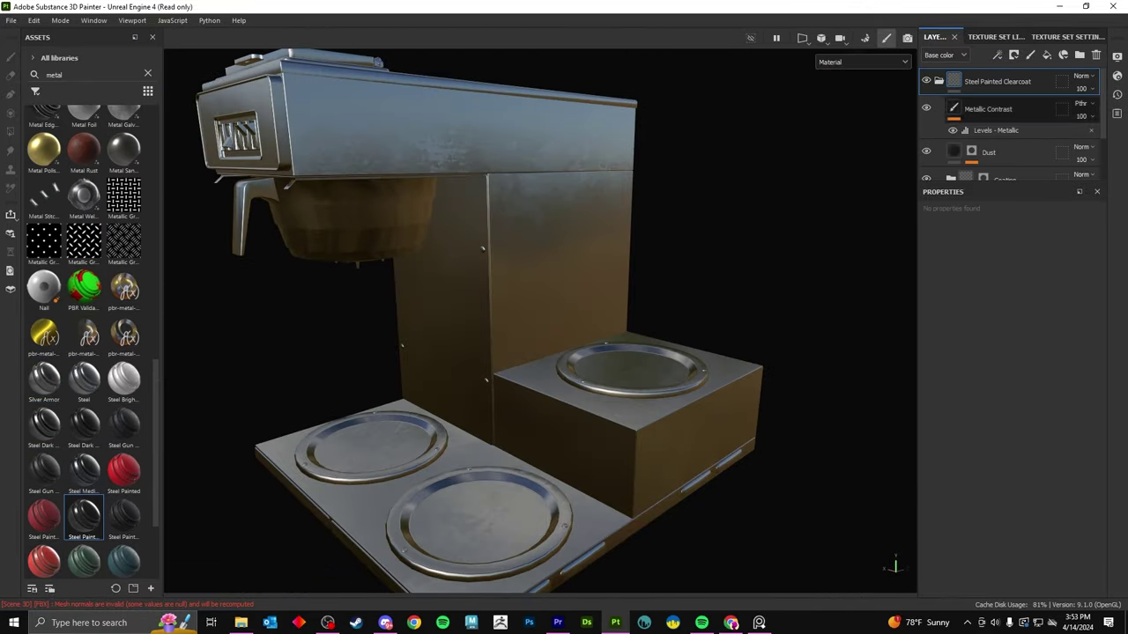
Inspect the Metal fill layer and Finish Rough filter settings with the whole machine in view.
scroll(540, 321, "up", 3)
scroll(540, 321, "up", 3)
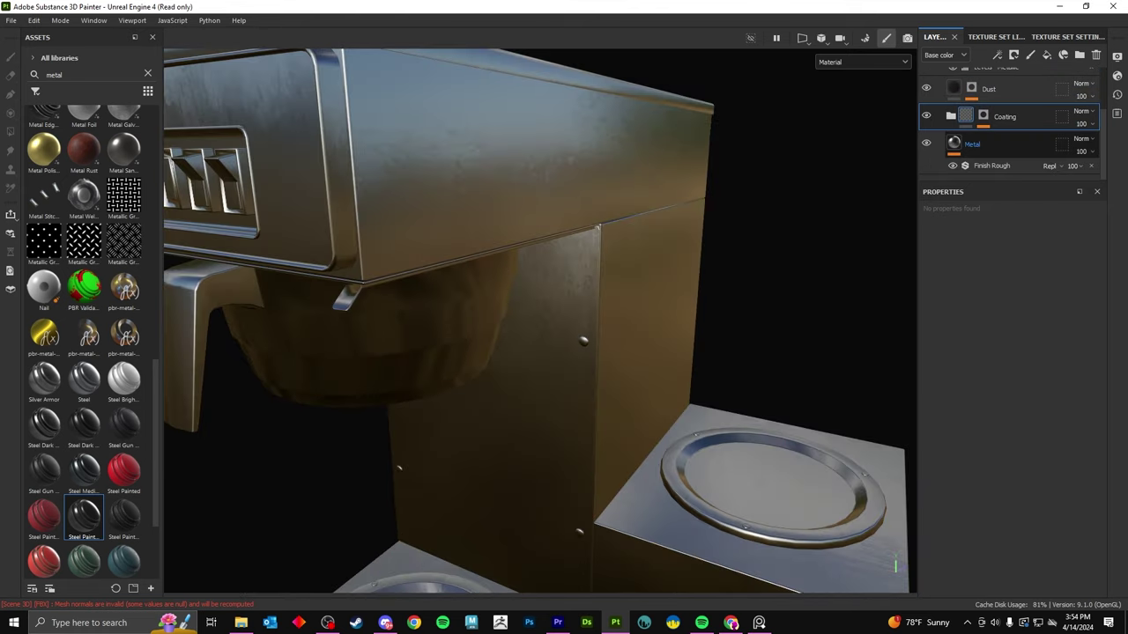
left_click(972, 143)
left_click_drag(599, 353, 546, 370, "alt")
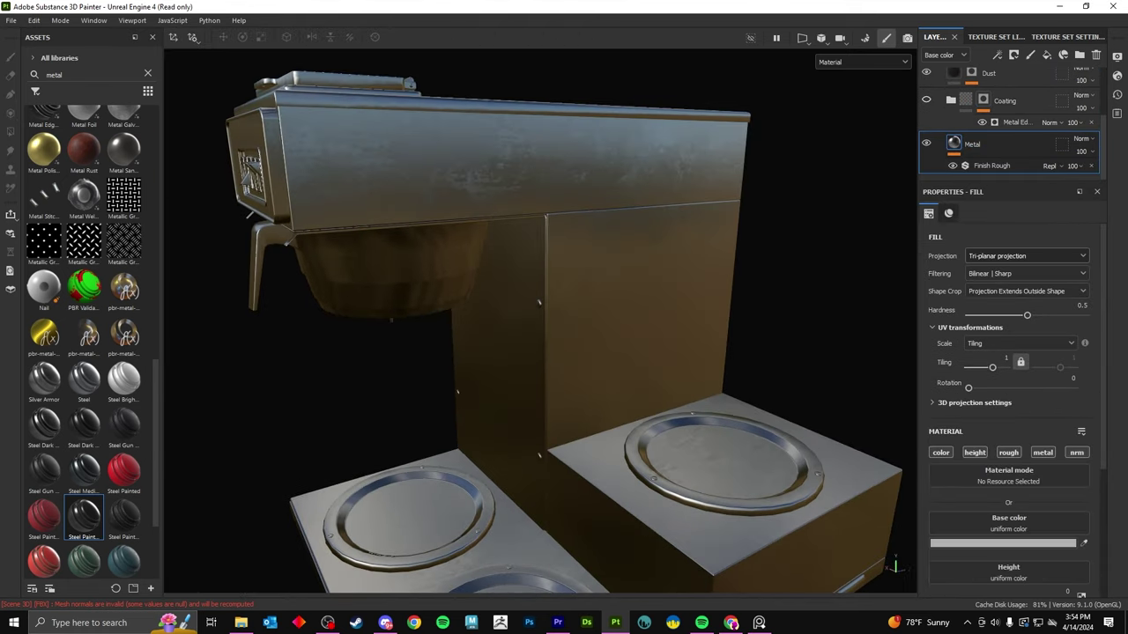
left_click(992, 165)
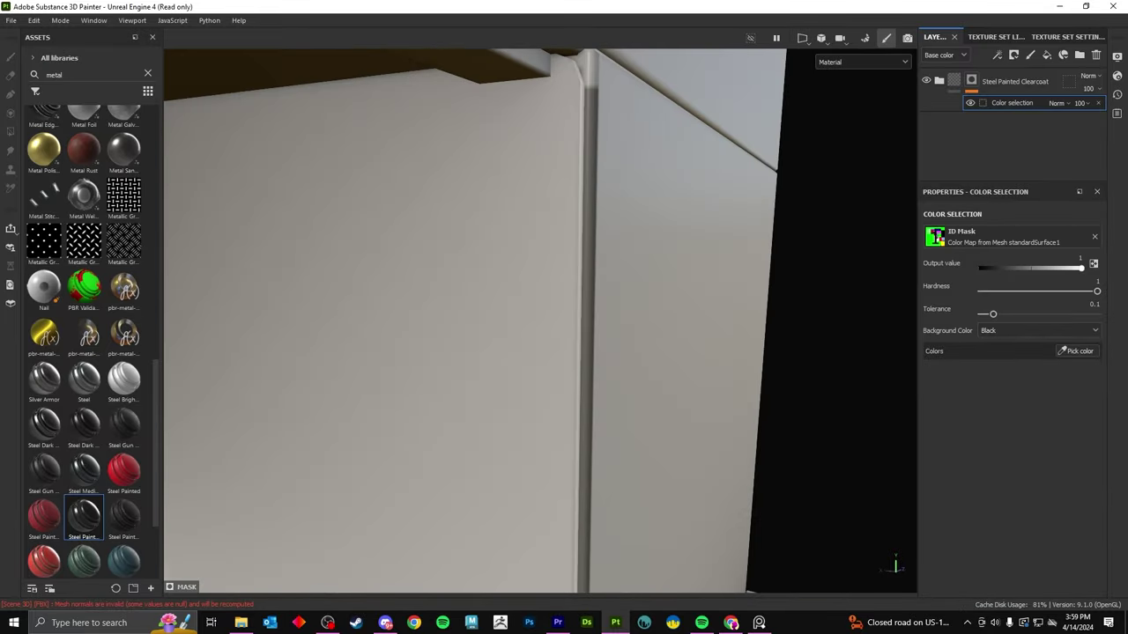
Frame the whole coffee maker in the viewport.
key("f")
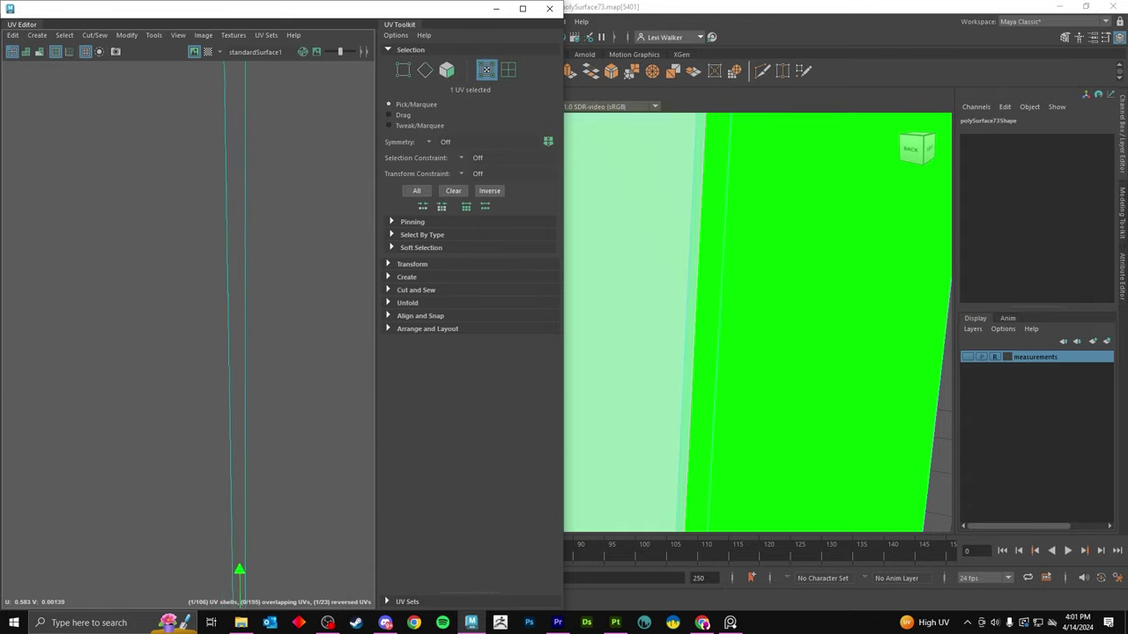
Add another corner UV to the shell-edge selection.
scroll(187, 264, "down", 3)
left_click(183, 198, "shift")
scroll(183, 198, "up", 3)
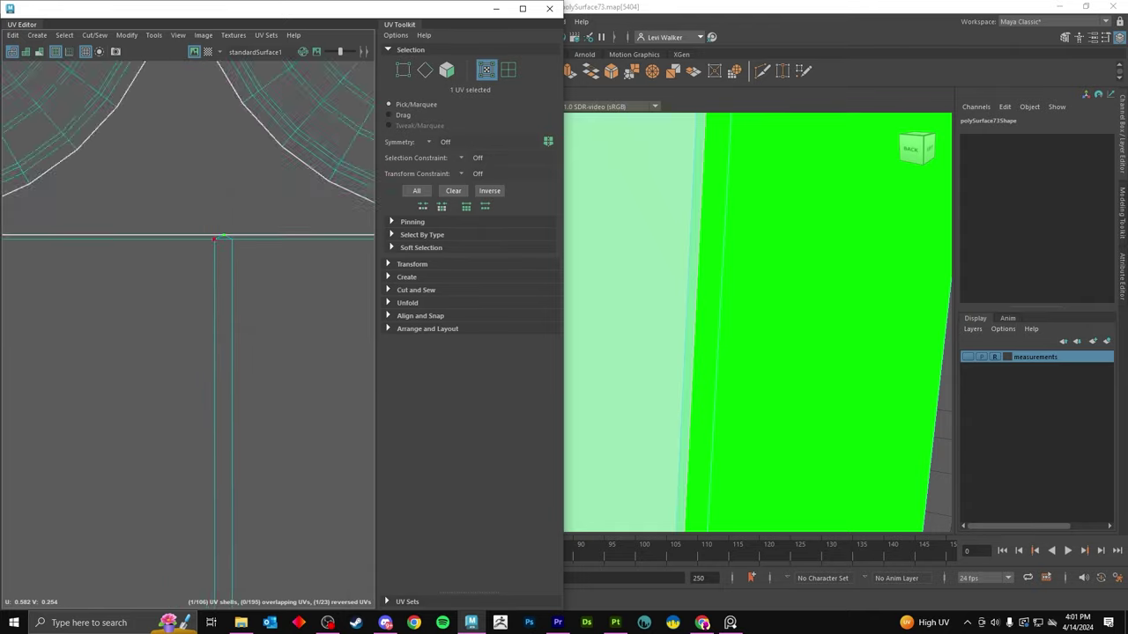
Close the UV Editor and export the selected model as an FBX.
scroll(176, 172, "up", 3)
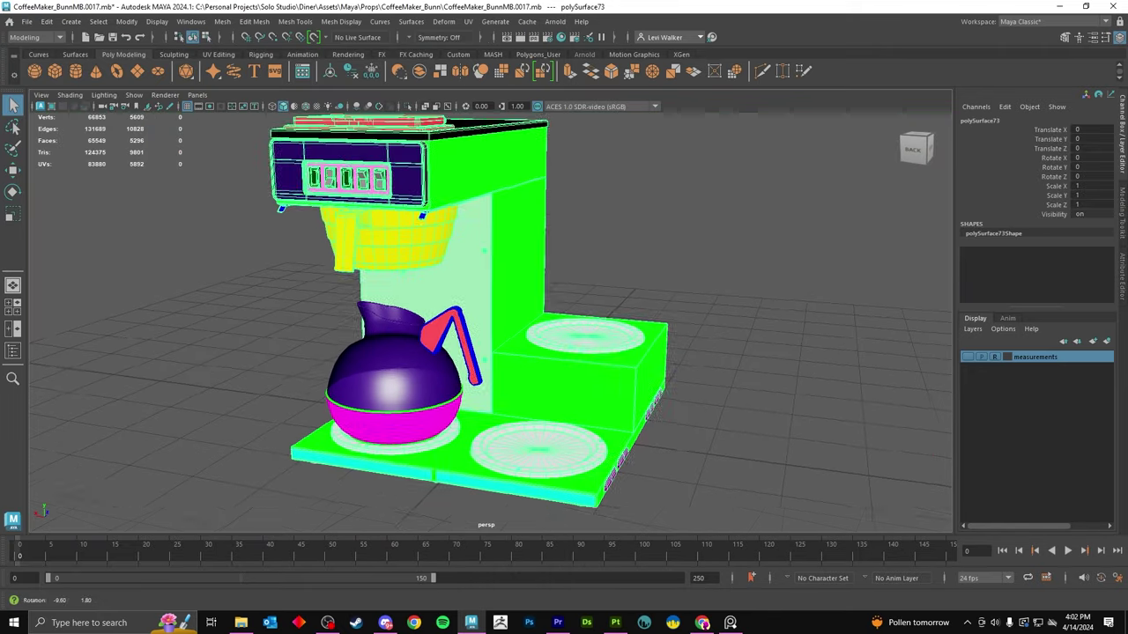
left_click(27, 21)
left_click(65, 178)
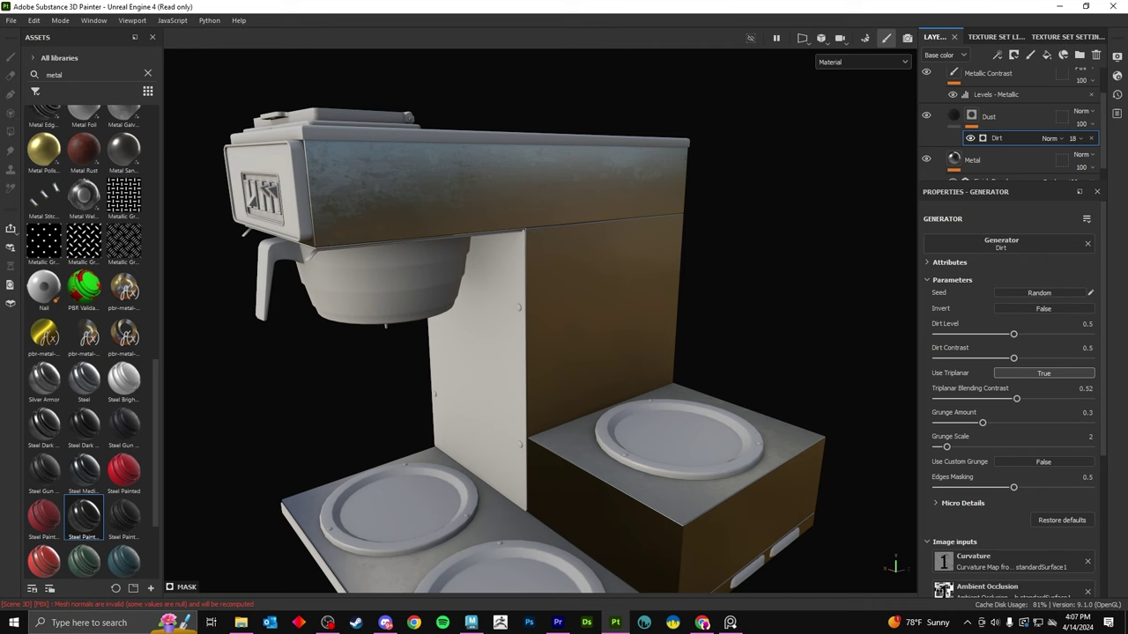
Review the Levels - Metallic adjustment settings.
scroll(1013, 397, "down", 1)
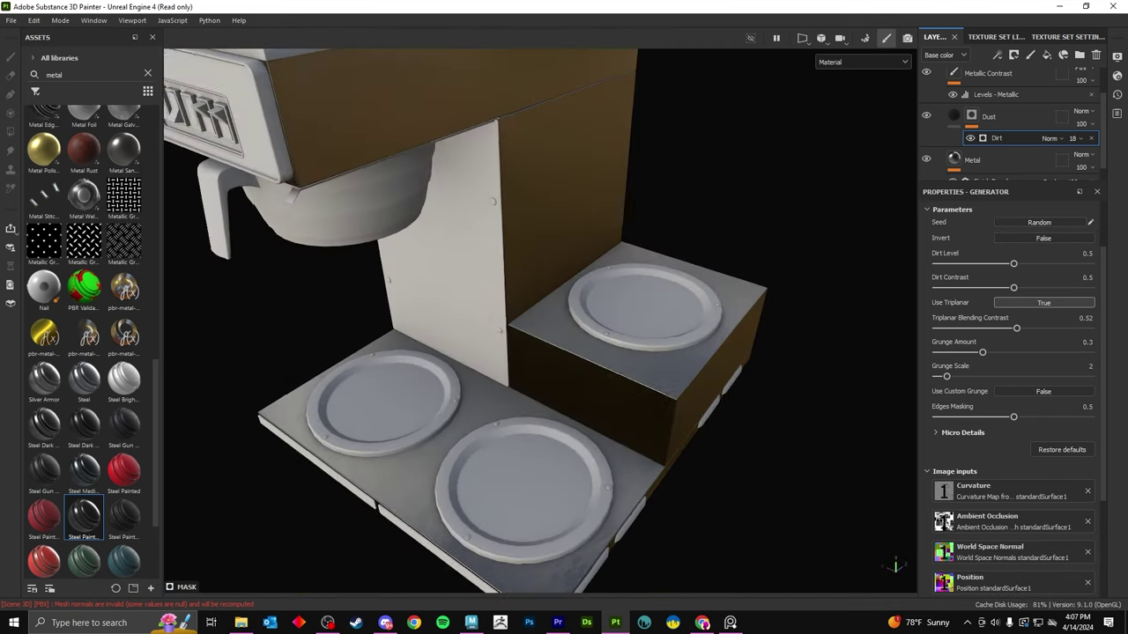
scroll(1014, 397, "down", 1)
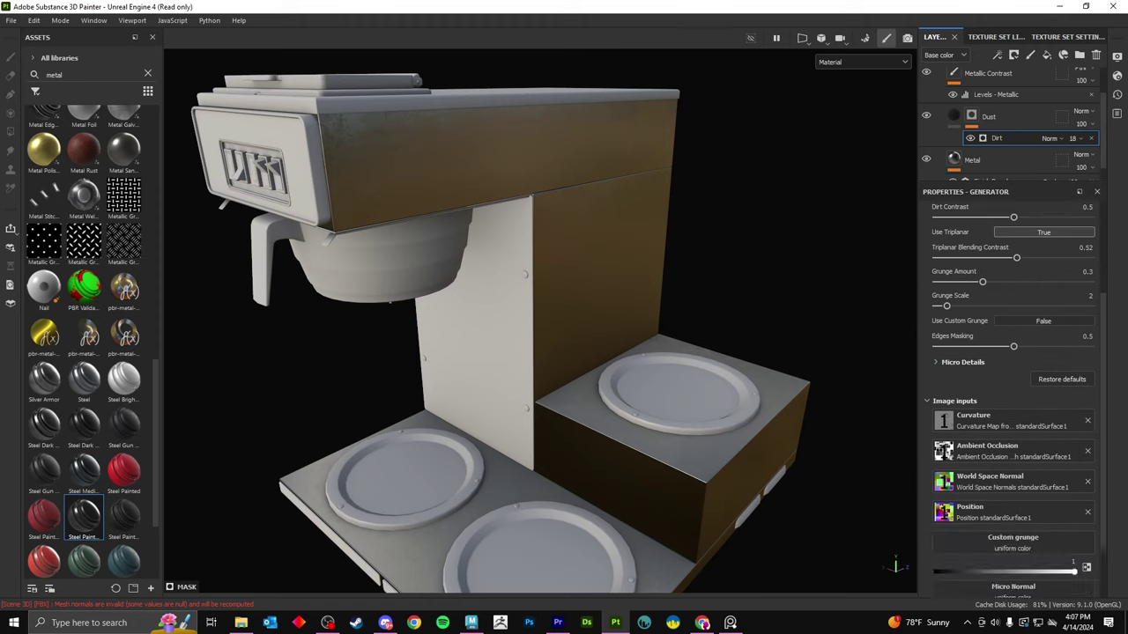
scroll(1013, 114, "up", 1)
left_click(988, 109)
left_click(995, 129)
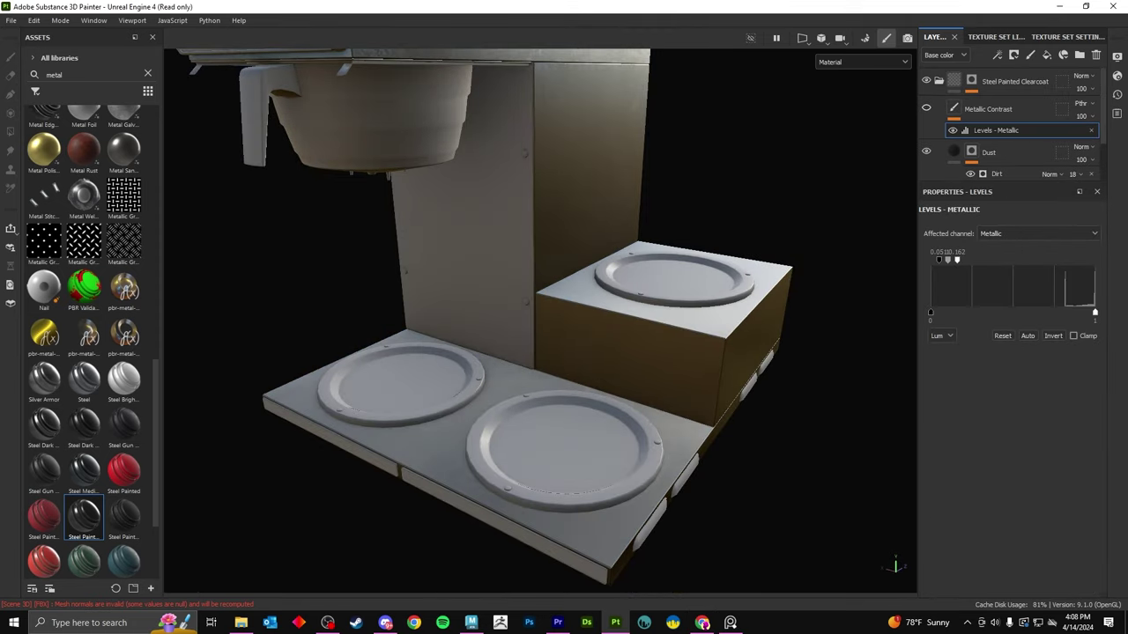
Select the Metal fill layer and open its base colour picker.
scroll(1013, 132, "down", 1)
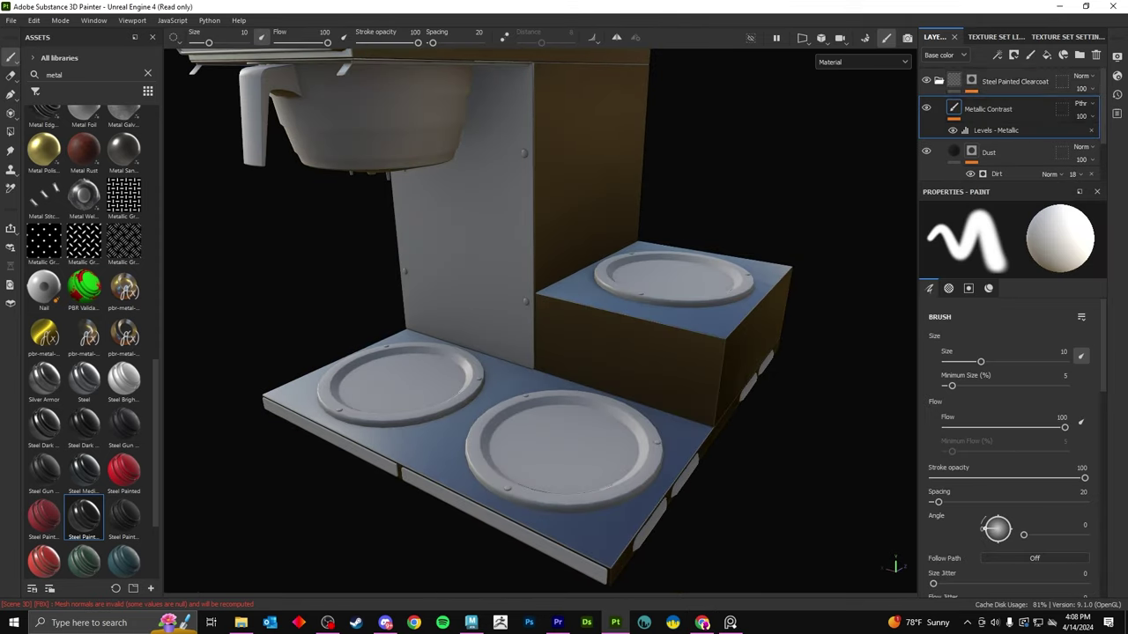
left_click(972, 143)
left_click(1005, 543)
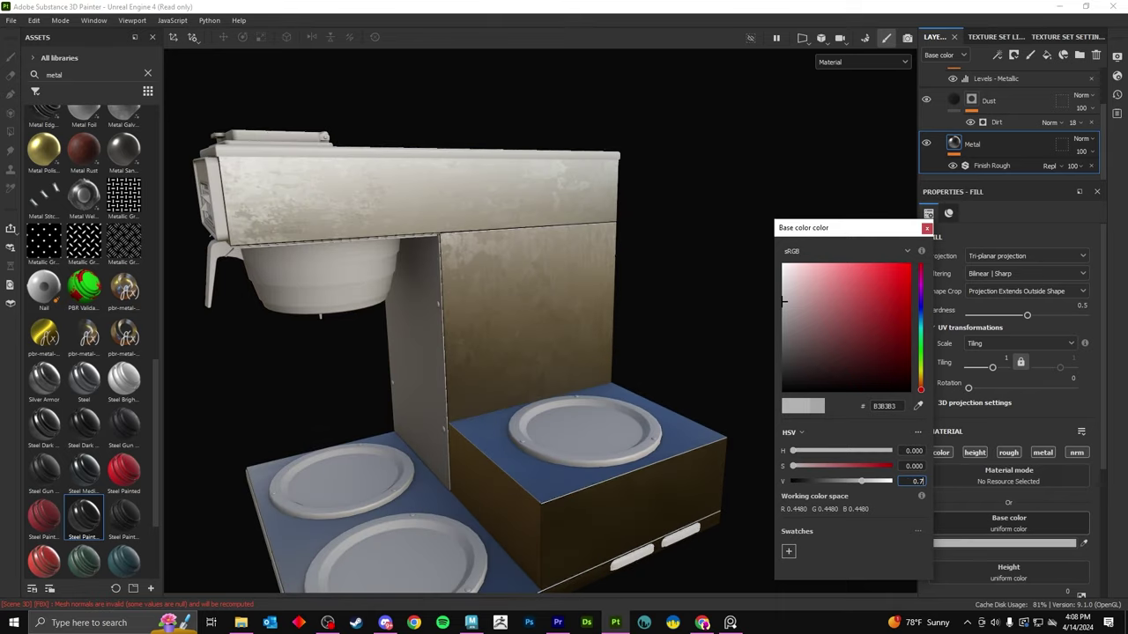
Switch Finish Rough to Normal blending, testing opacity at 76 before restoring it to 100.
left_click_drag(783, 307, 895, 566, "alt")
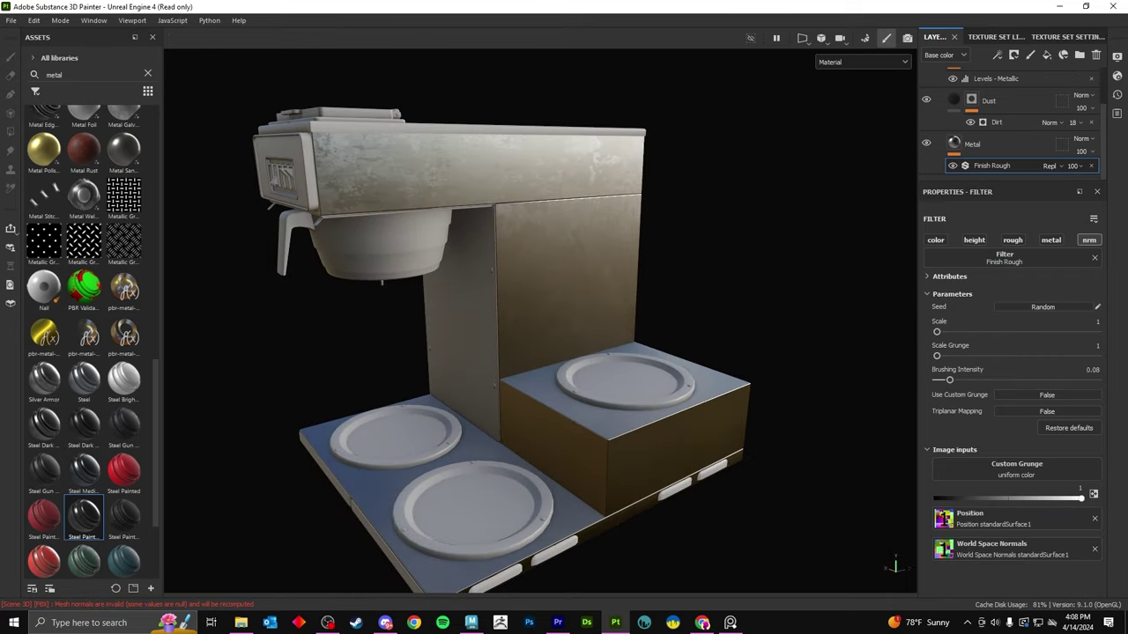
scroll(476, 317, "up", 3)
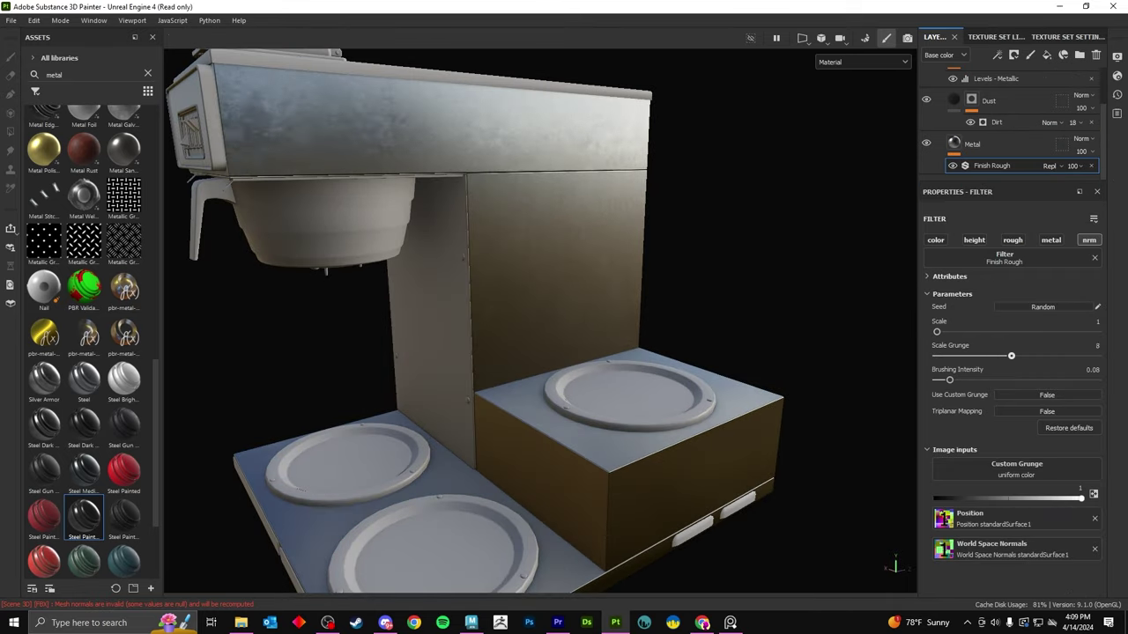
left_click(1050, 166)
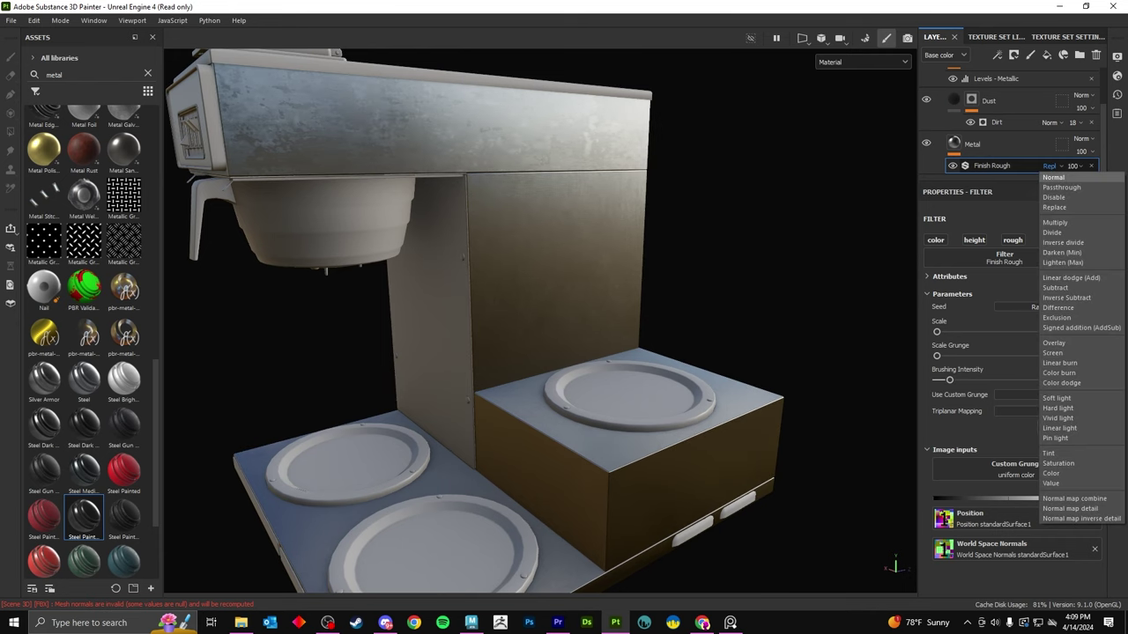
left_click(1082, 362)
left_click(1050, 166)
left_click(1082, 176)
left_click_drag(1072, 166, 1106, 186)
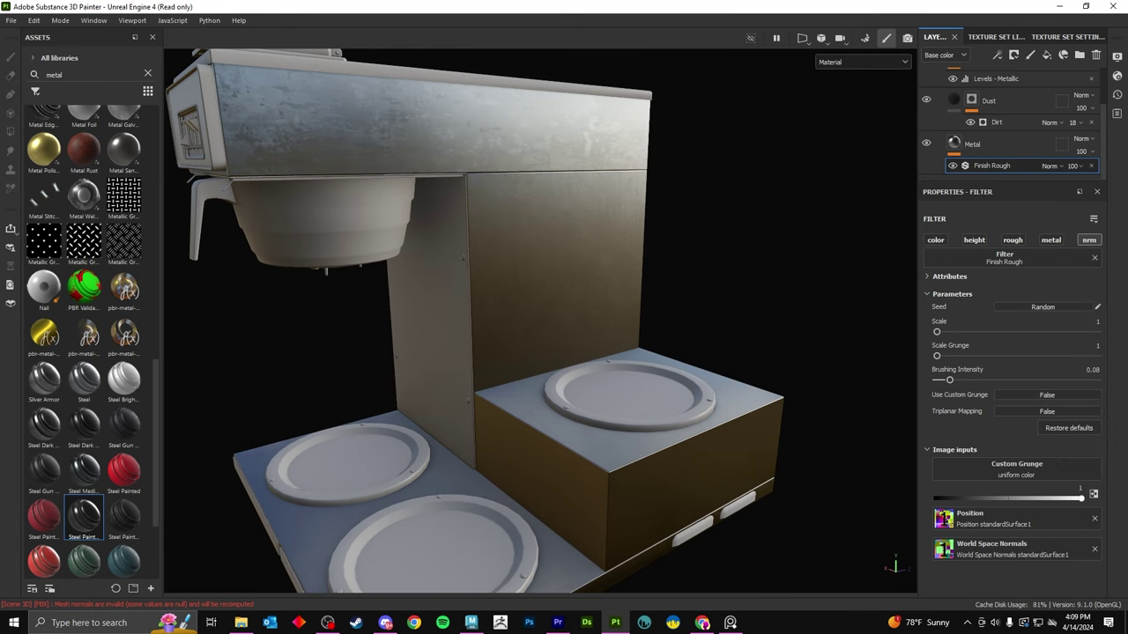
left_click_drag(476, 318, 494, 317, "alt")
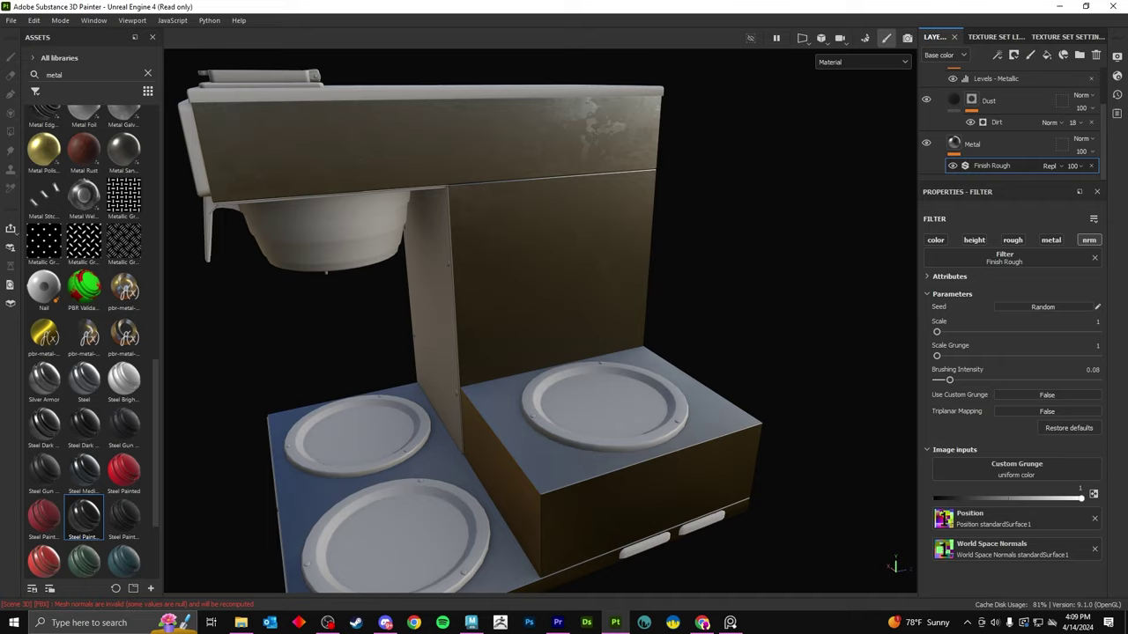
left_click_drag(1072, 166, 1106, 166)
Try Finish Rough Scale at 1, 3 and 7, and lower Scale Grunge to 1.
left_click_drag(476, 317, 528, 318, "alt")
left_click_drag(958, 331, 937, 331)
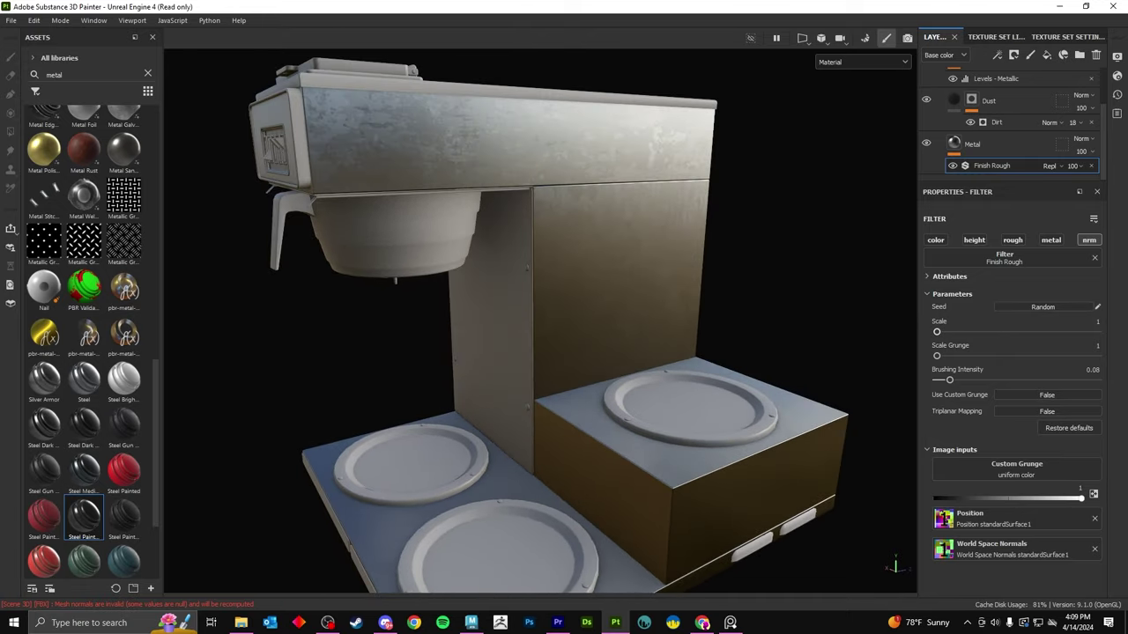
mouse_move(1032, 331)
left_mouse_down()
mouse_move(958, 331)
mouse_move(1000, 331)
left_mouse_up()
left_click_drag(476, 317, 617, 317, "alt")
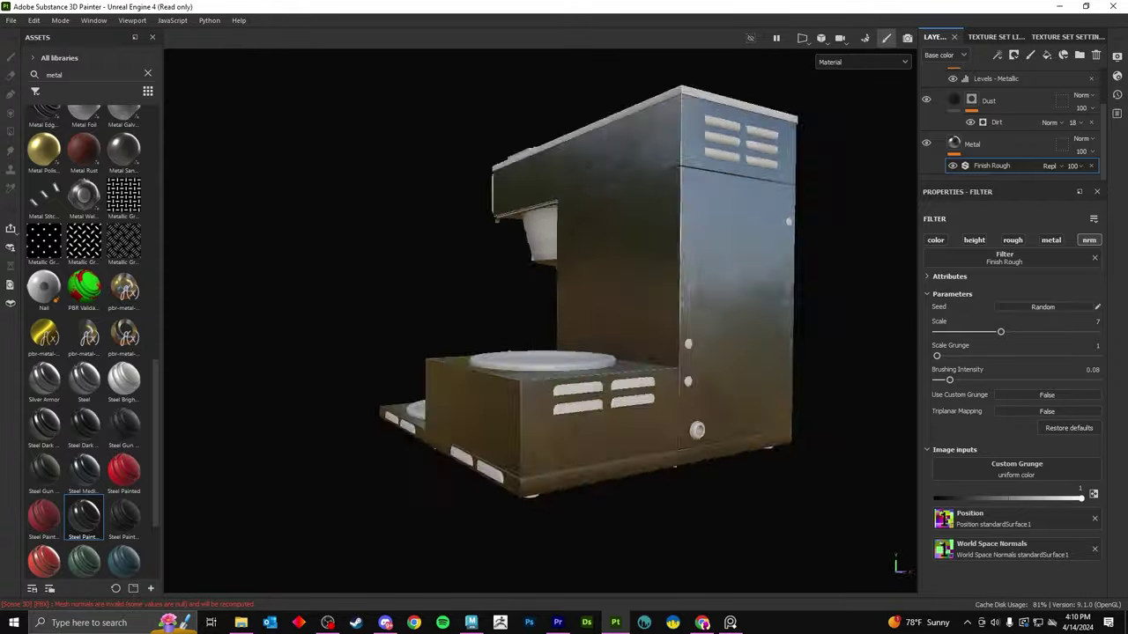
left_click_drag(476, 318, 511, 309, "alt")
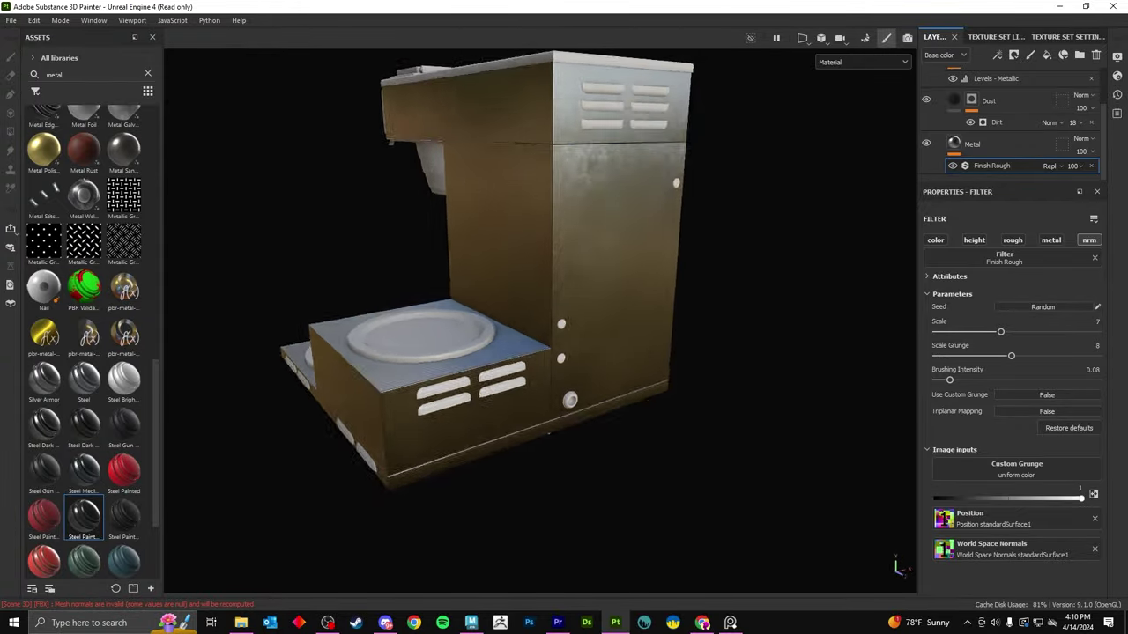
left_click_drag(947, 355, 936, 355)
left_click_drag(476, 317, 529, 315, "alt")
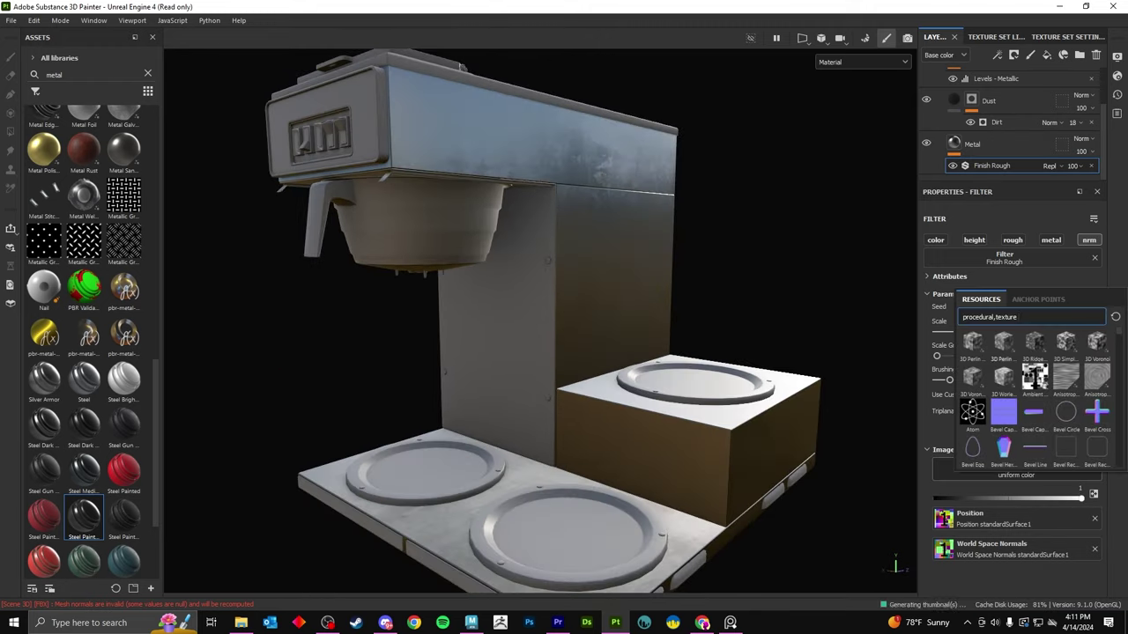
Pick Grunge Humidity as the custom grunge and set its Balance to 0.98.
scroll(1036, 397, "down", 1)
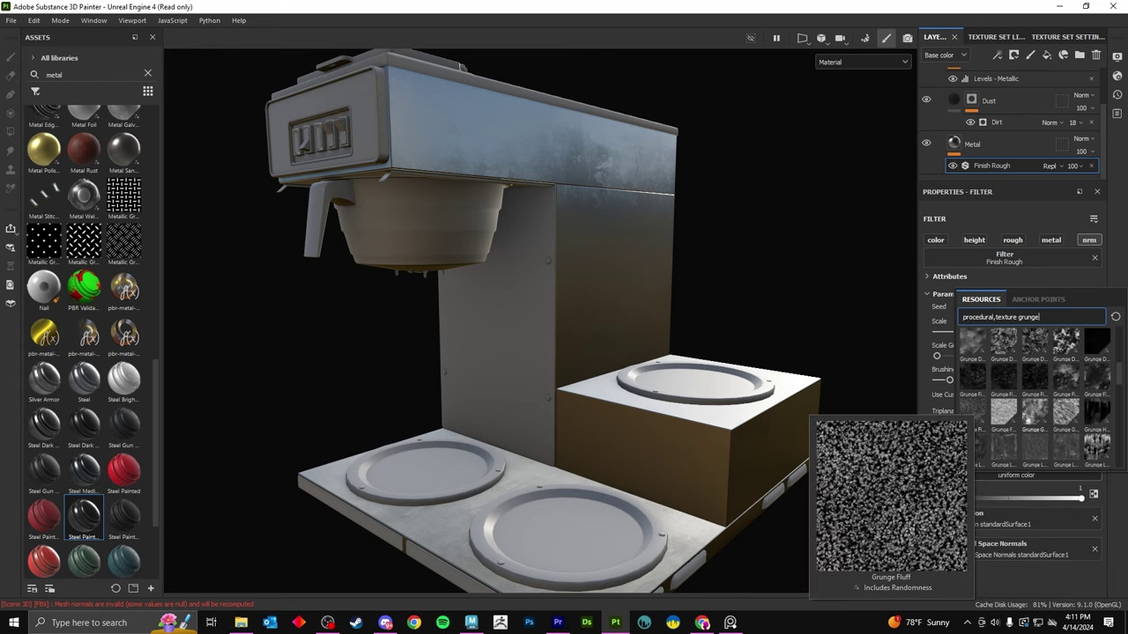
left_click(1035, 414)
left_click_drag(1018, 564, 1087, 564)
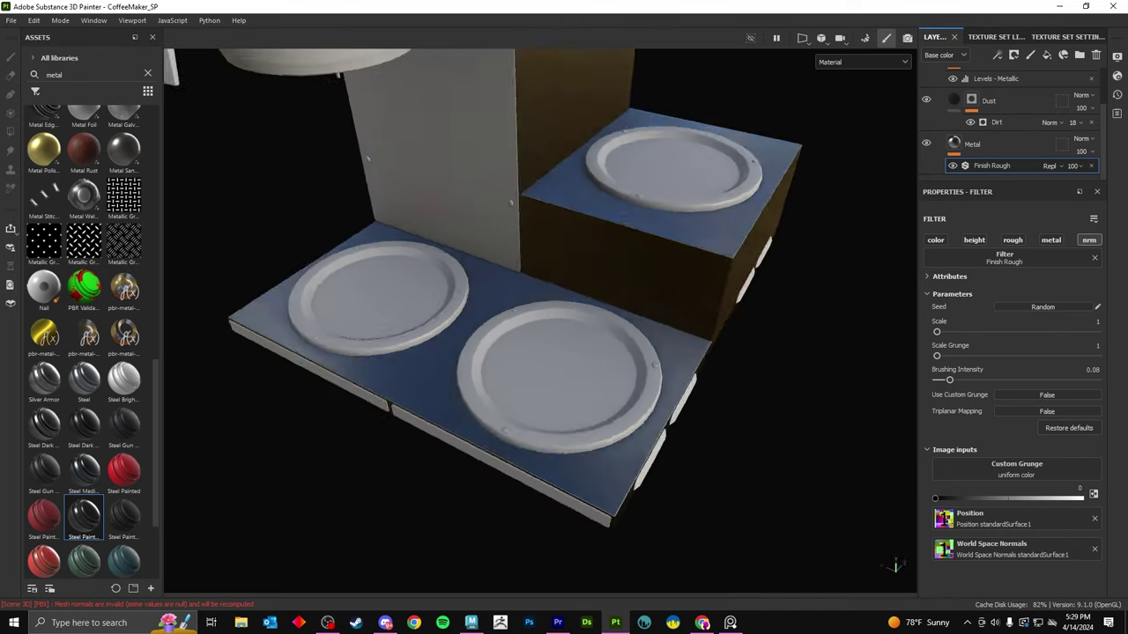
Search assets for 'plastic' and try Latex Black and a blue glossy plastic on the model.
type("plastic")
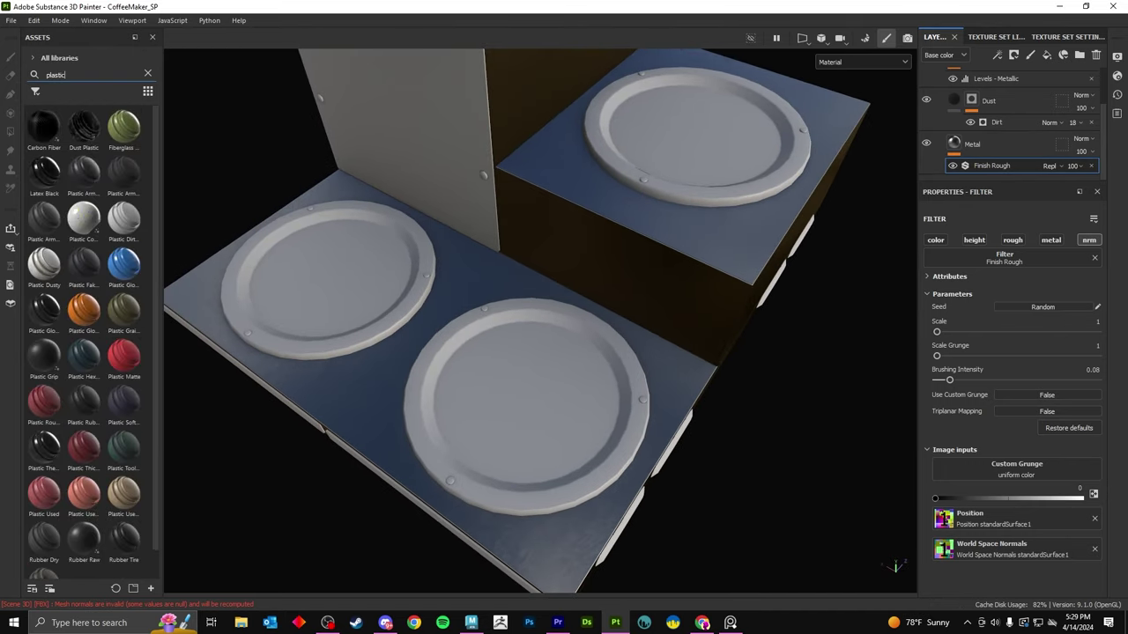
left_click_drag(44, 445, 529, 352)
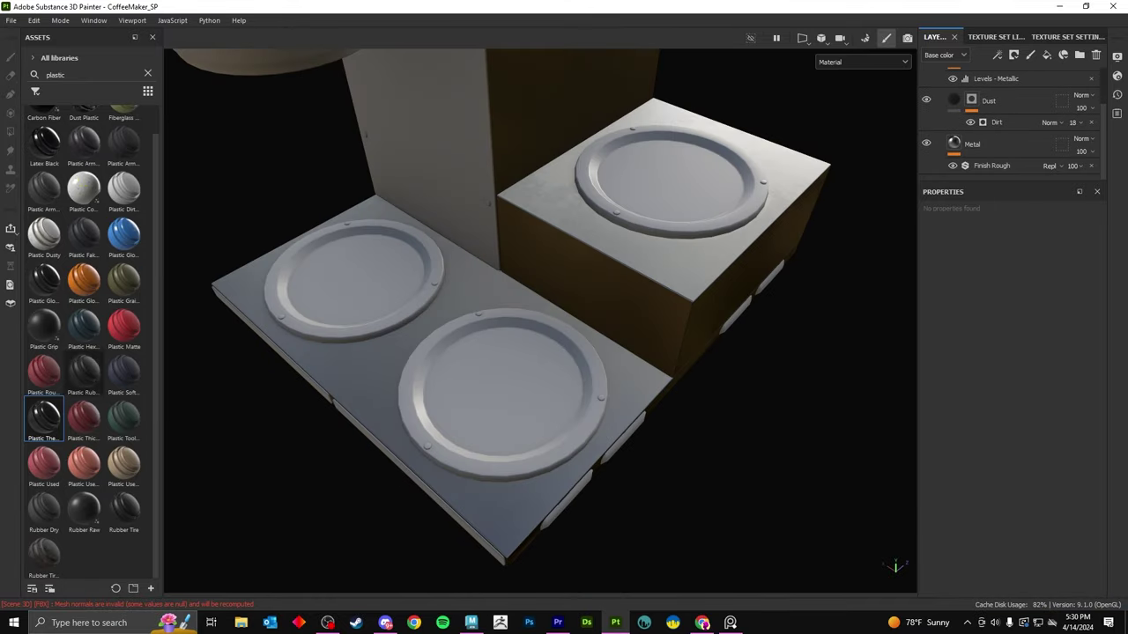
left_click_drag(44, 172, 264, 352)
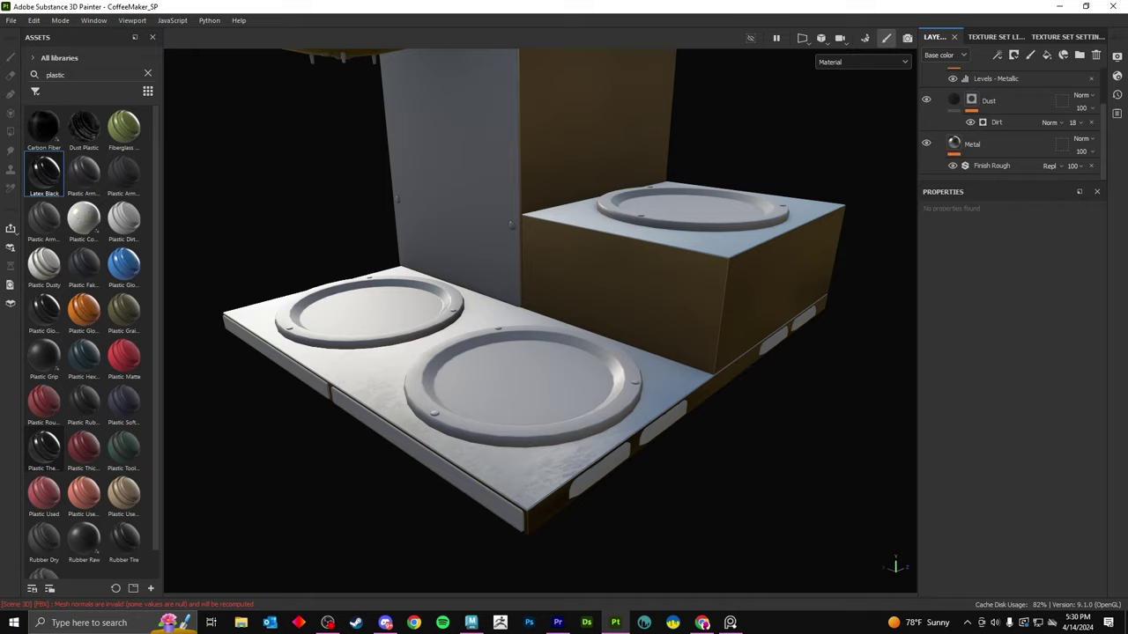
left_click_drag(123, 264, 529, 388)
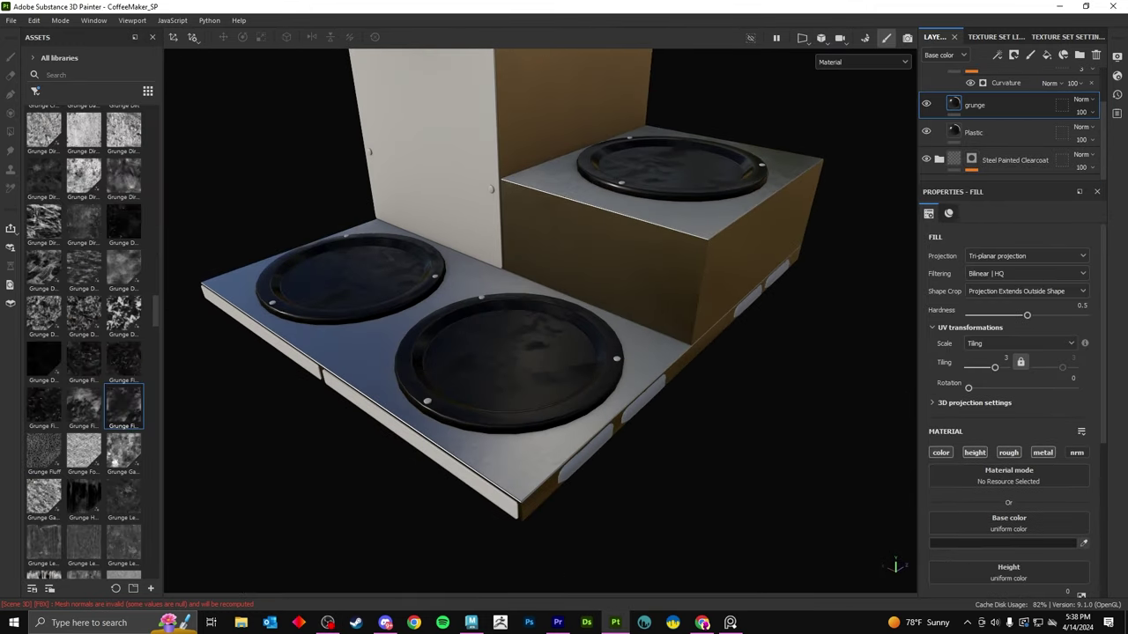
Scroll down through the layer stack.
scroll(1012, 401, "down", 1)
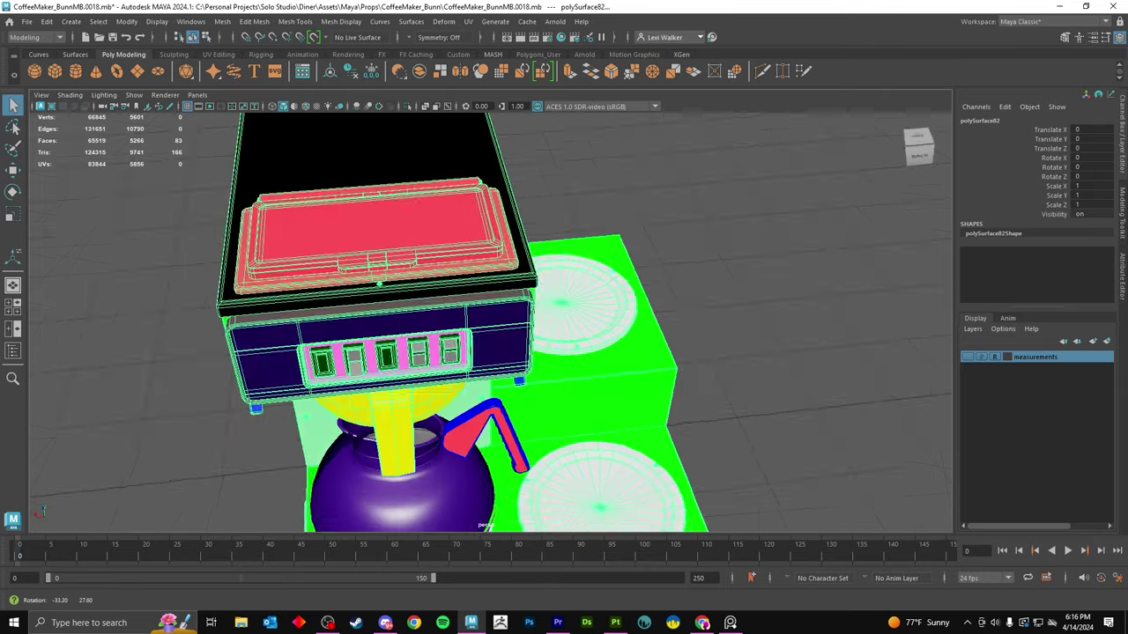
Grow the face selection over the red top plate and orbit to view it whole.
key("f")
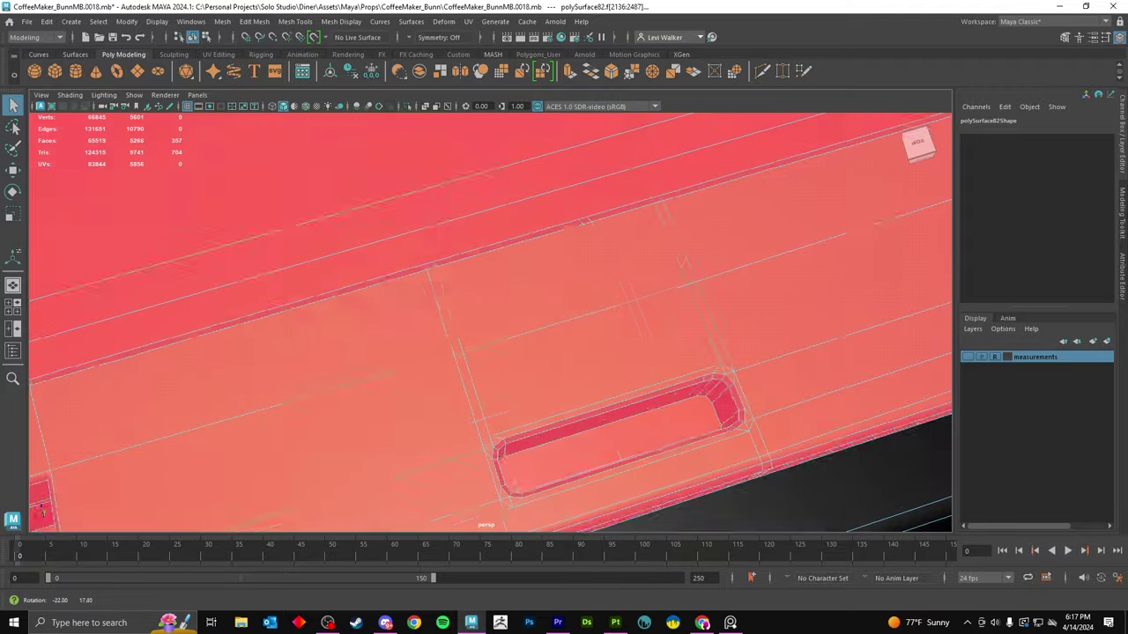
left_click_drag(578, 381, 680, 422, "alt")
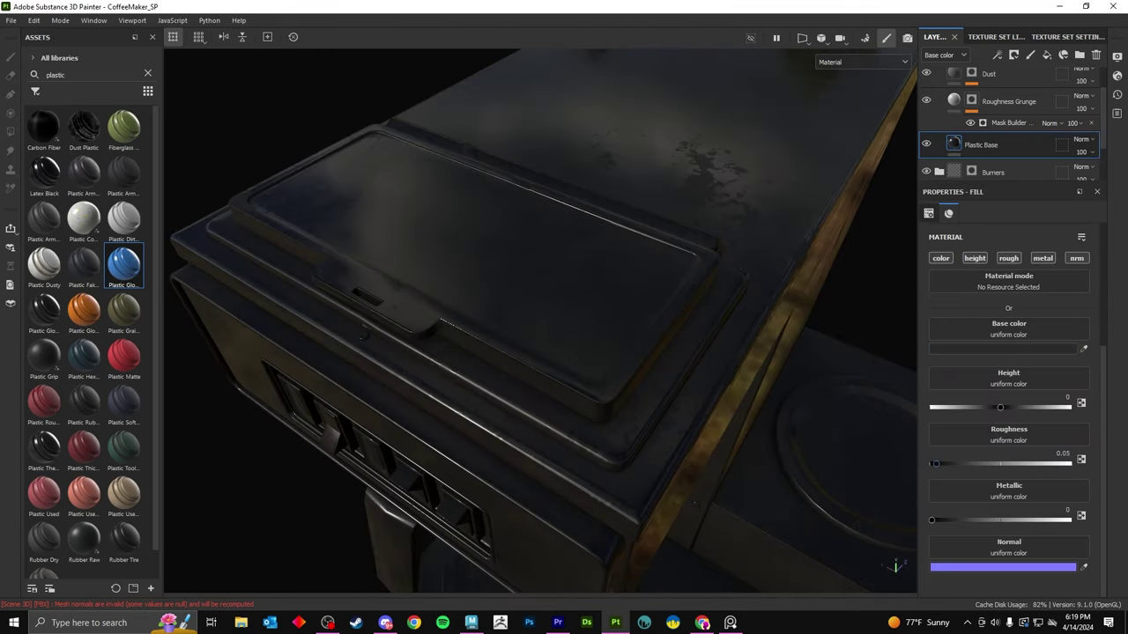
Raise Plastic Base roughness to 0.1, then select a top-plate edge vertex in Maya.
left_click_drag(935, 464, 943, 463)
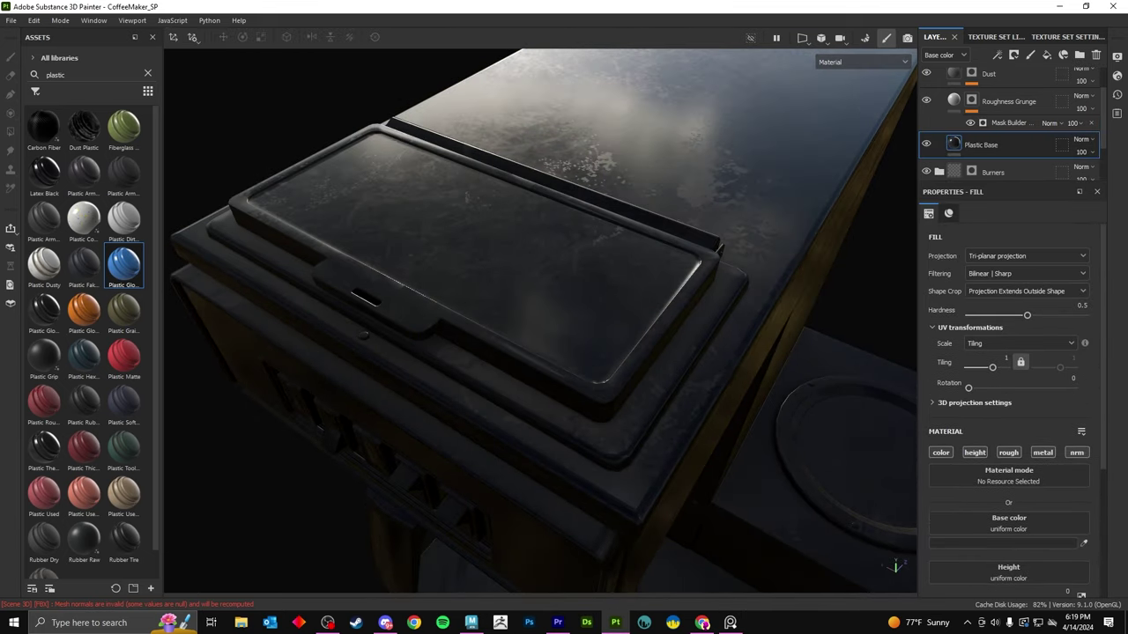
left_click(1009, 123)
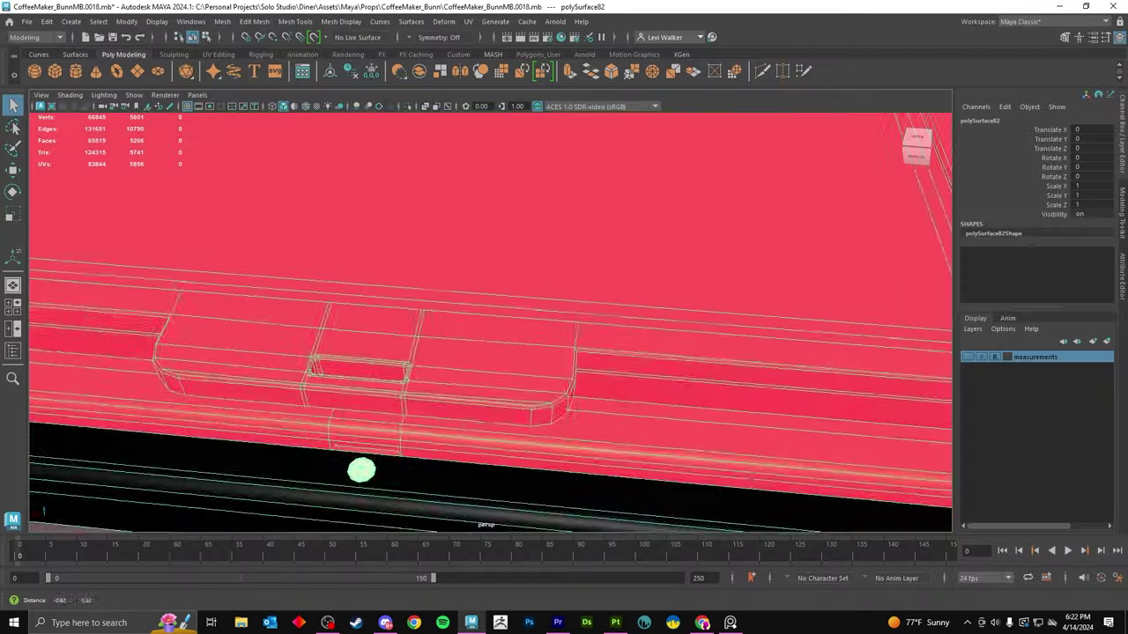
right_click(554, 276)
left_click(573, 323)
left_click_drag(574, 323, 494, 353, "alt")
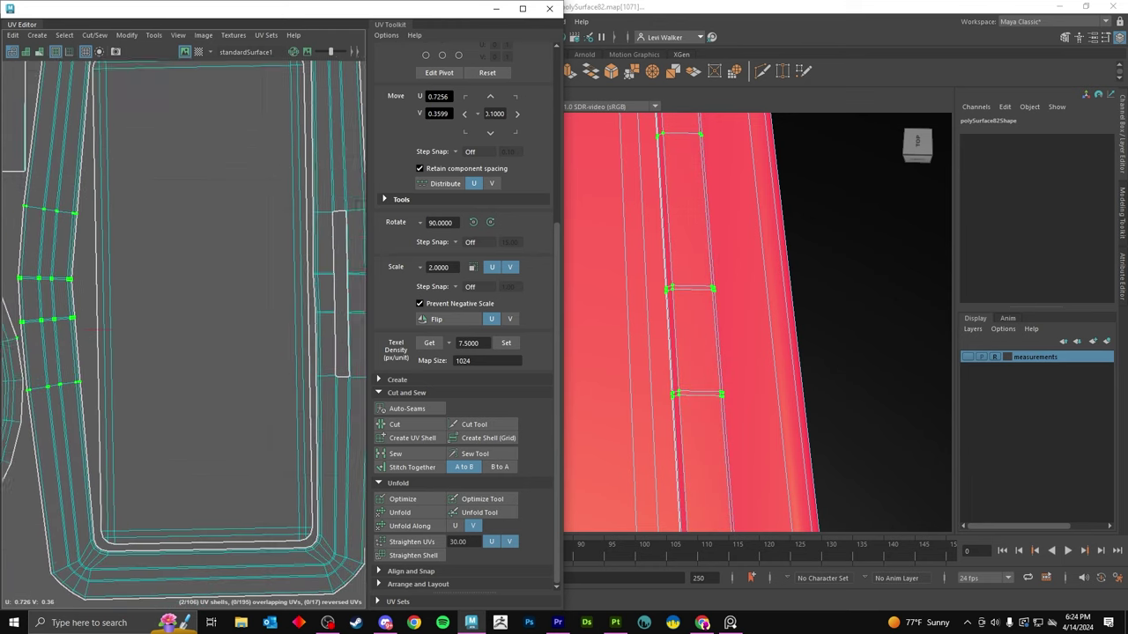
Bring up the move handle and switch to single-UV selection on the top plate.
key("w")
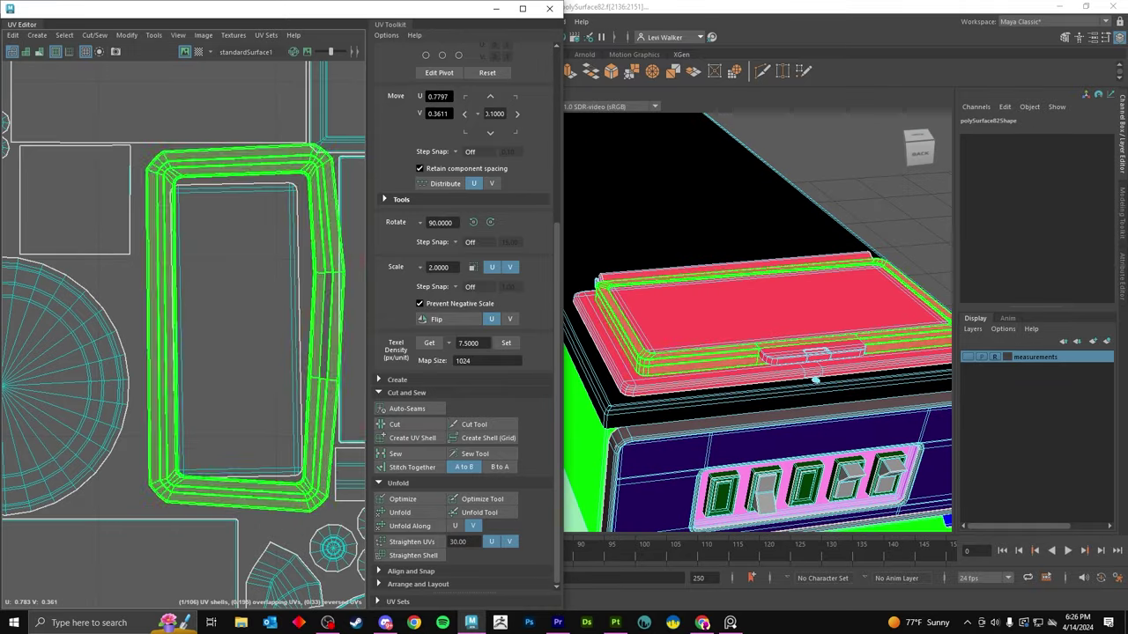
scroll(203, 247, "up", 5)
right_click(196, 227)
left_click(209, 238)
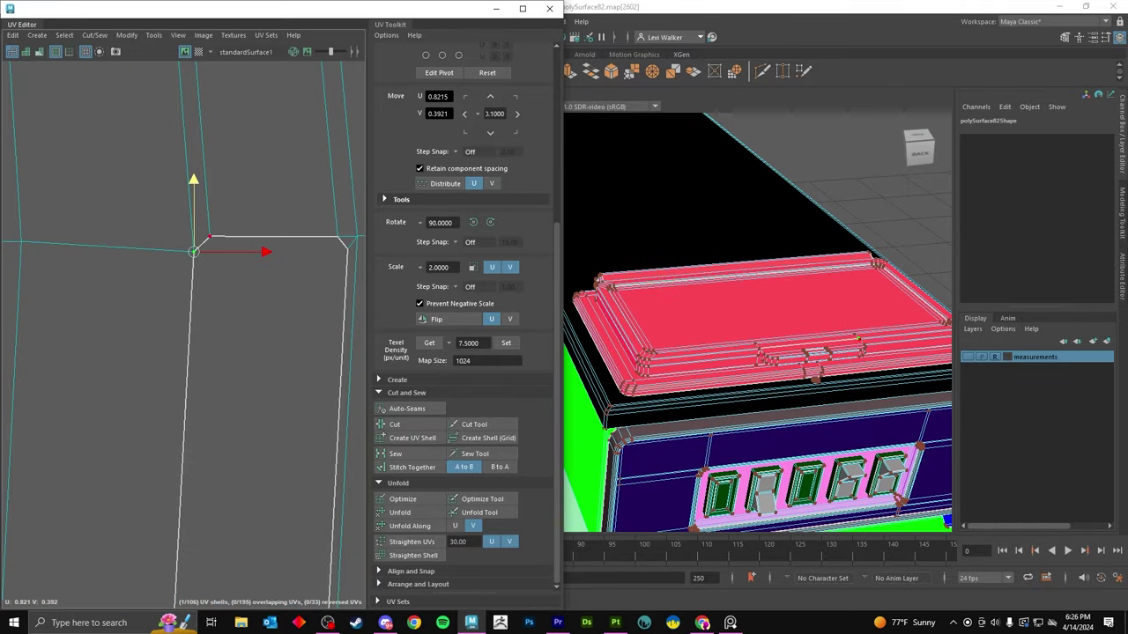
scroll(322, 256, "down", 5)
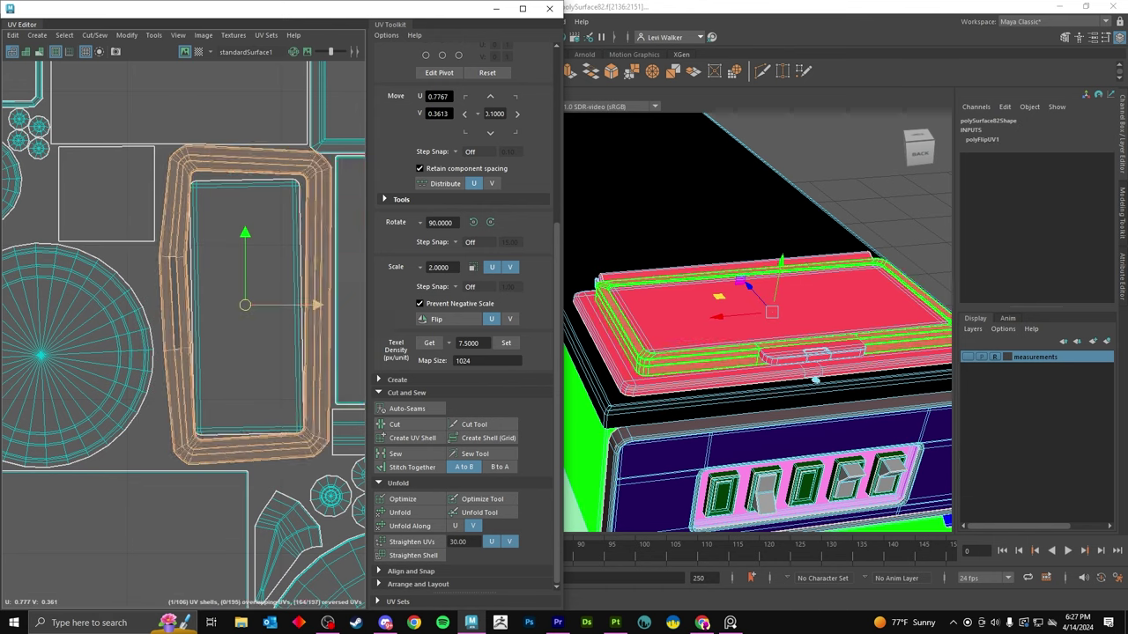
scroll(217, 264, "up", 2)
Toggle the UV selection between the border faces and the inner panel faces.
key("ctrl+z")
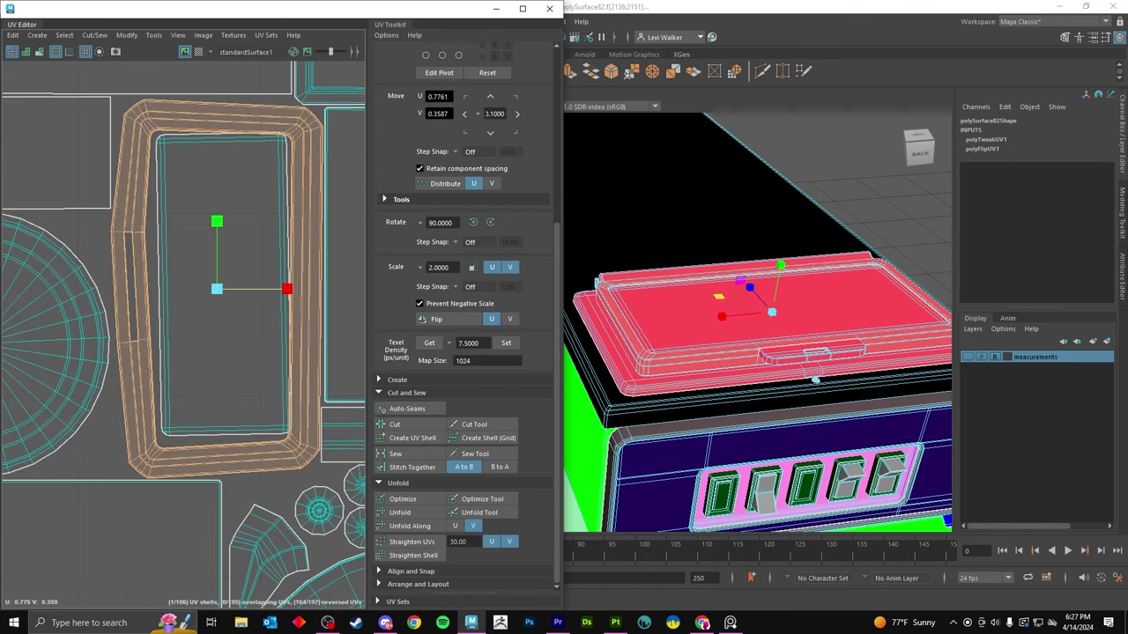
key("shift+z")
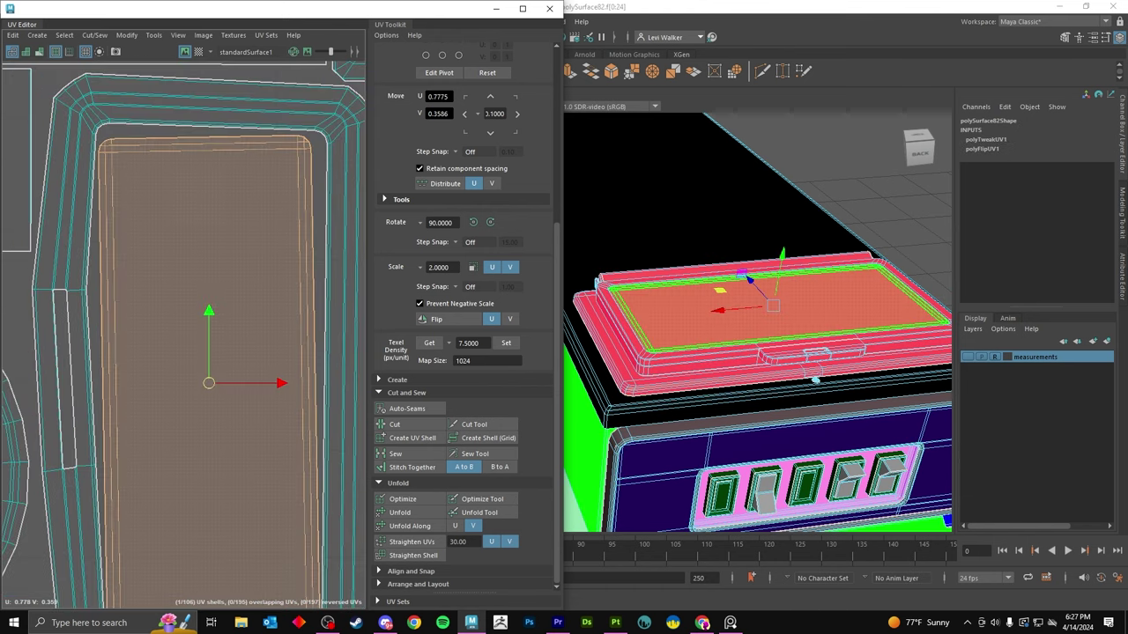
key("ctrl+z")
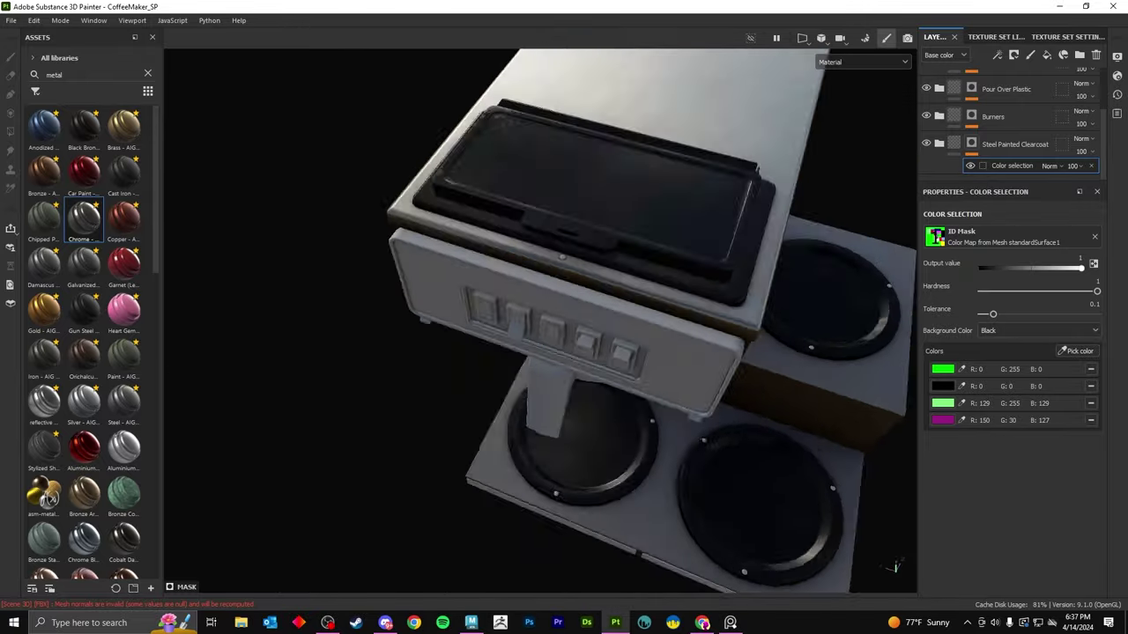
Save the project and set the Roughness Grunge mask's Grunge value to 0.93.
key("ctrl+s")
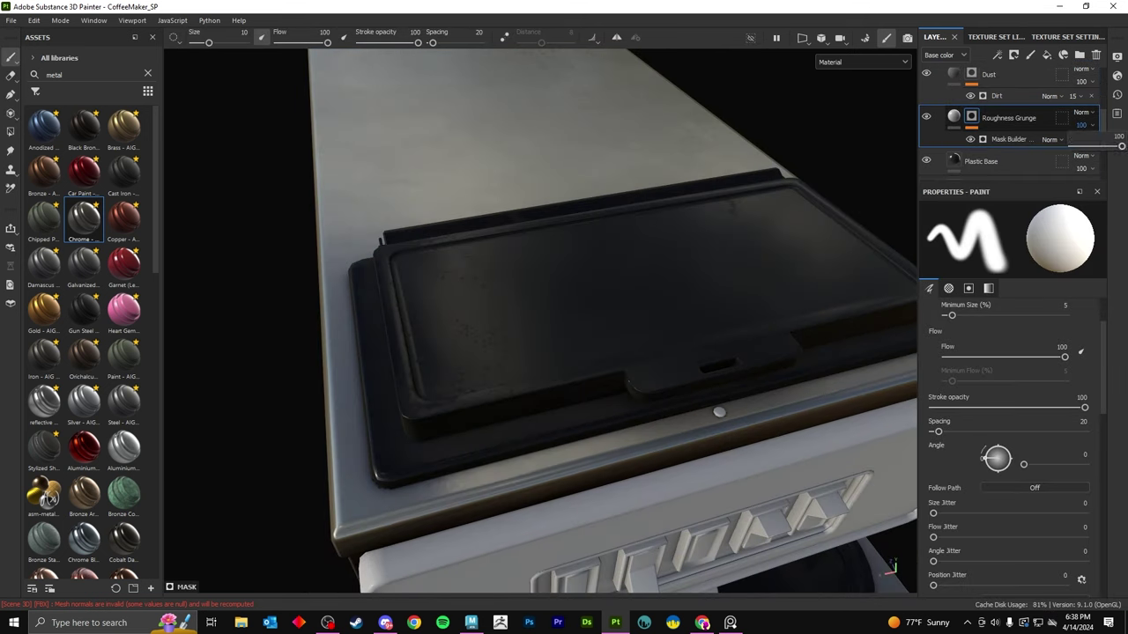
left_click(1009, 139)
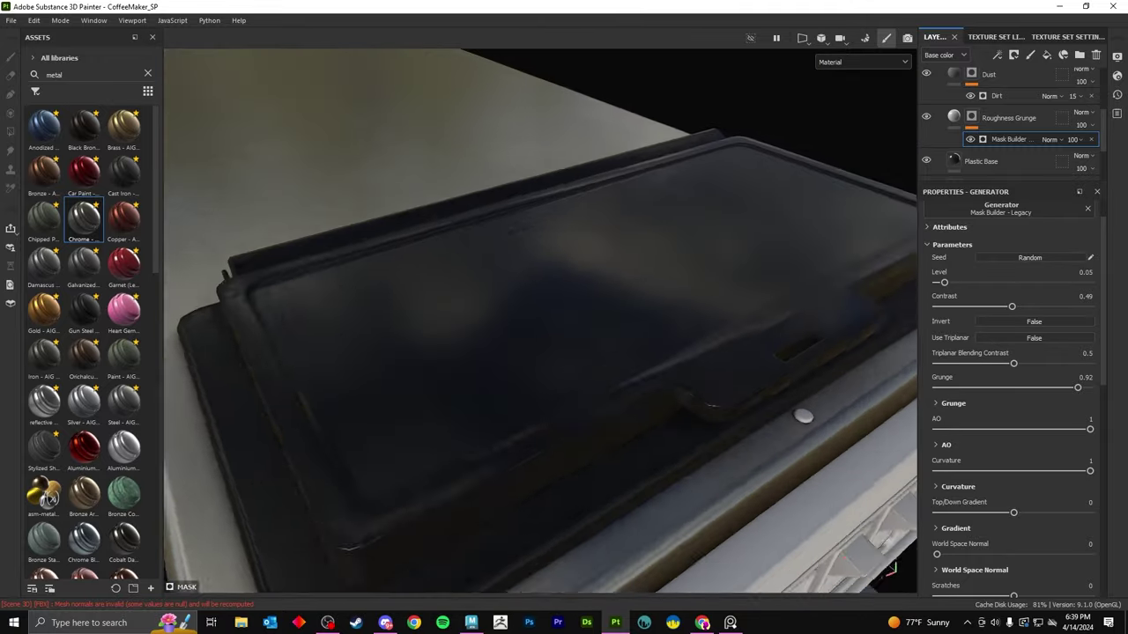
key("Return")
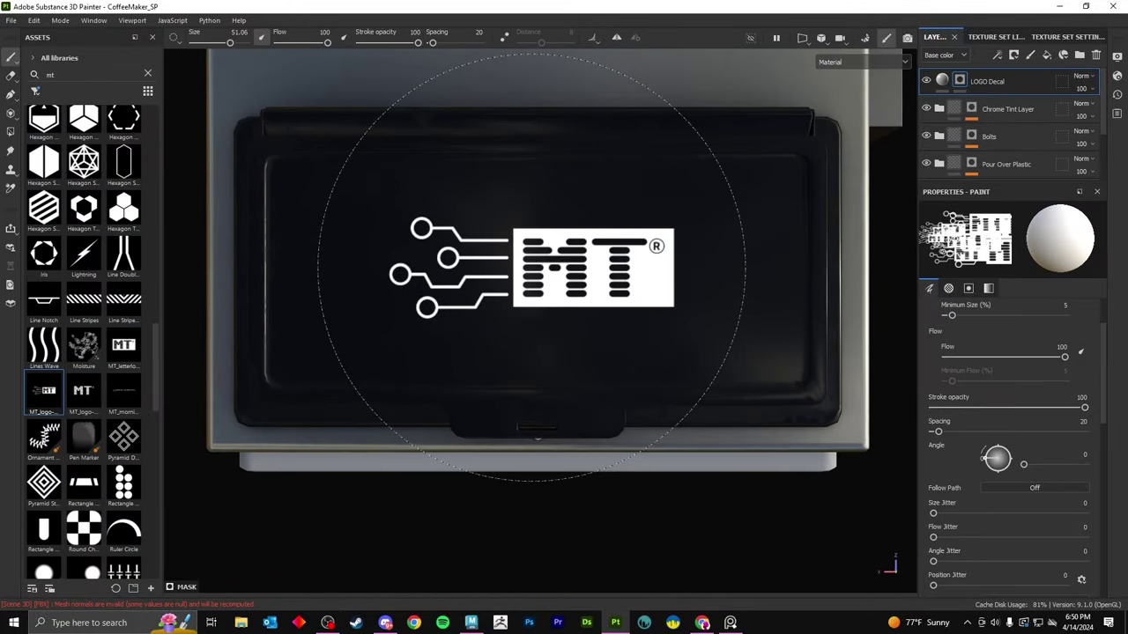
Inspect the stamped MT logo on the top plate and lower its decal height to 0.375.
left_click_drag(532, 266, 605, 315, "alt")
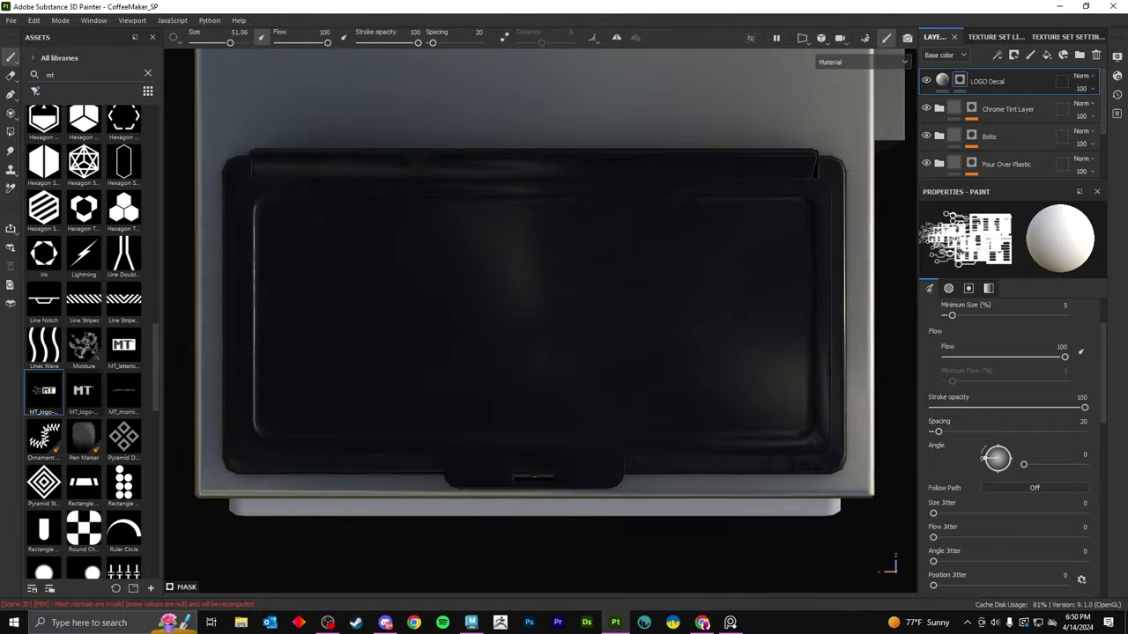
left_click_drag(555, 314, 575, 319, "alt")
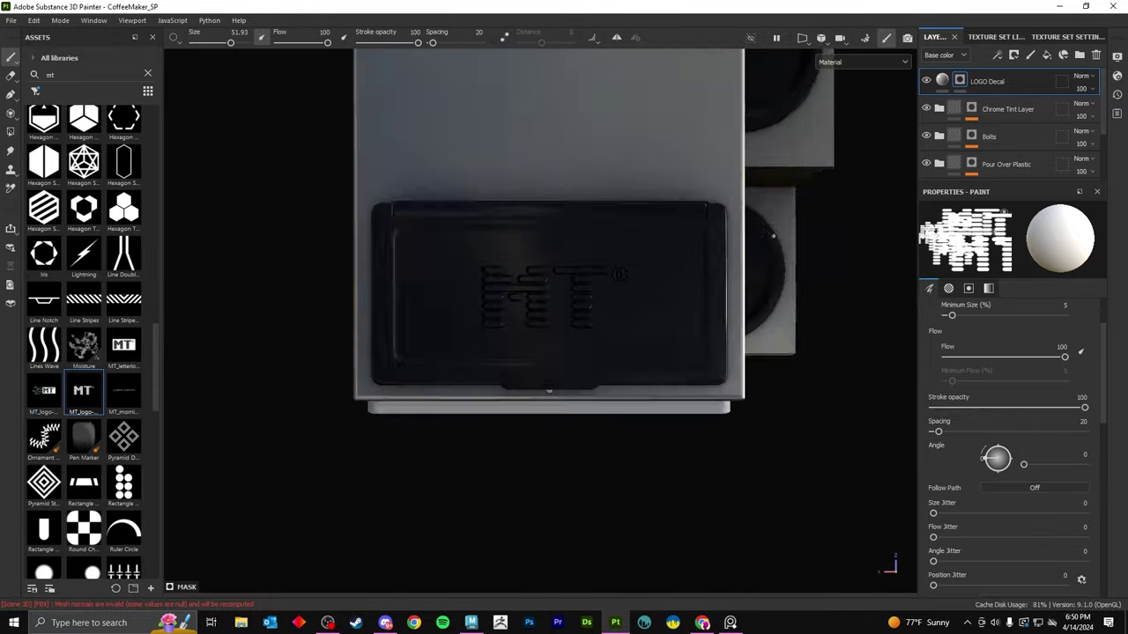
mouse_move(317, 181)
left_mouse_down("alt")
mouse_move(588, 299)
mouse_move(529, 370)
left_mouse_up("alt")
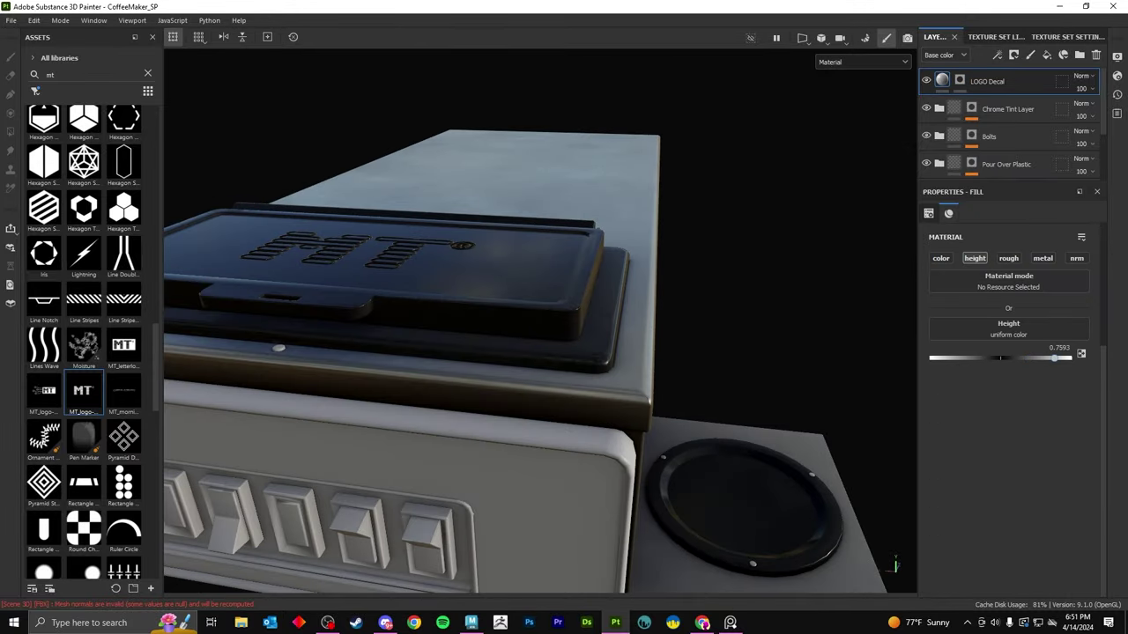
left_click_drag(1053, 356, 1026, 357)
left_click_drag(528, 370, 617, 308, "alt")
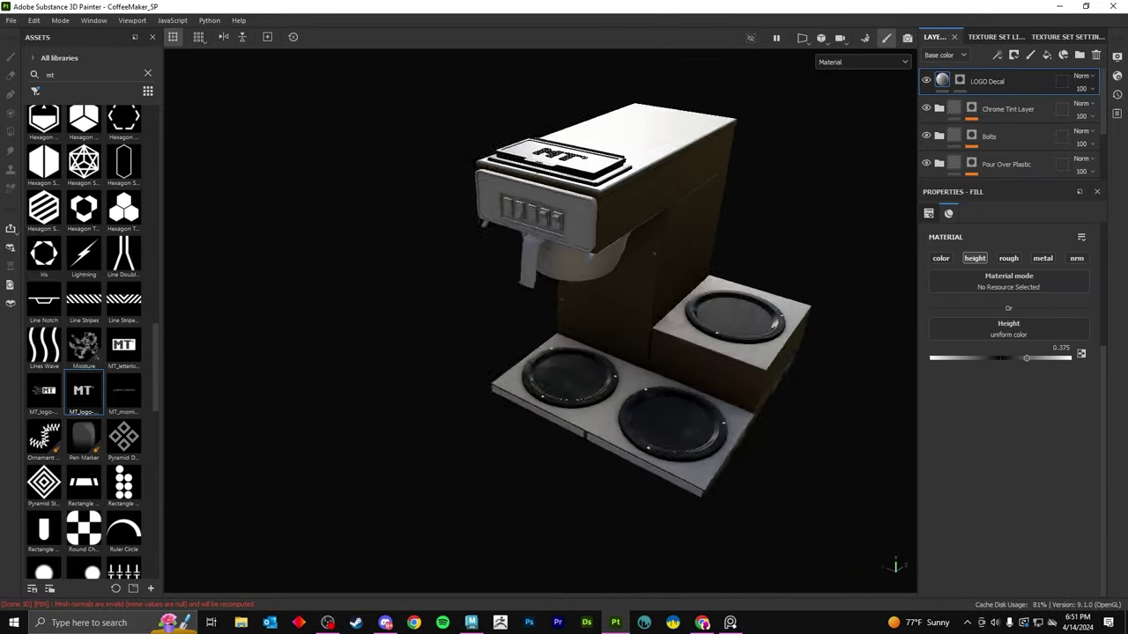
Frame the logo plate from the front and choose the MT_letterlogo stamp.
key("1")
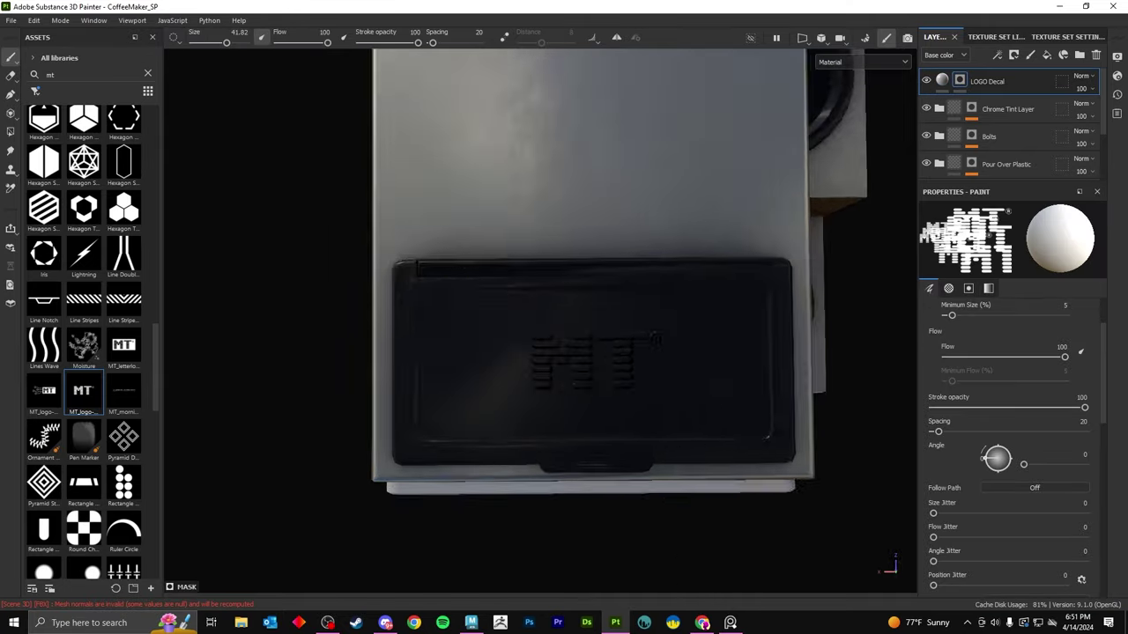
mouse_move(578, 319)
middle_mouse_down("alt")
mouse_move(719, 324)
mouse_move(559, 304)
middle_mouse_up("alt")
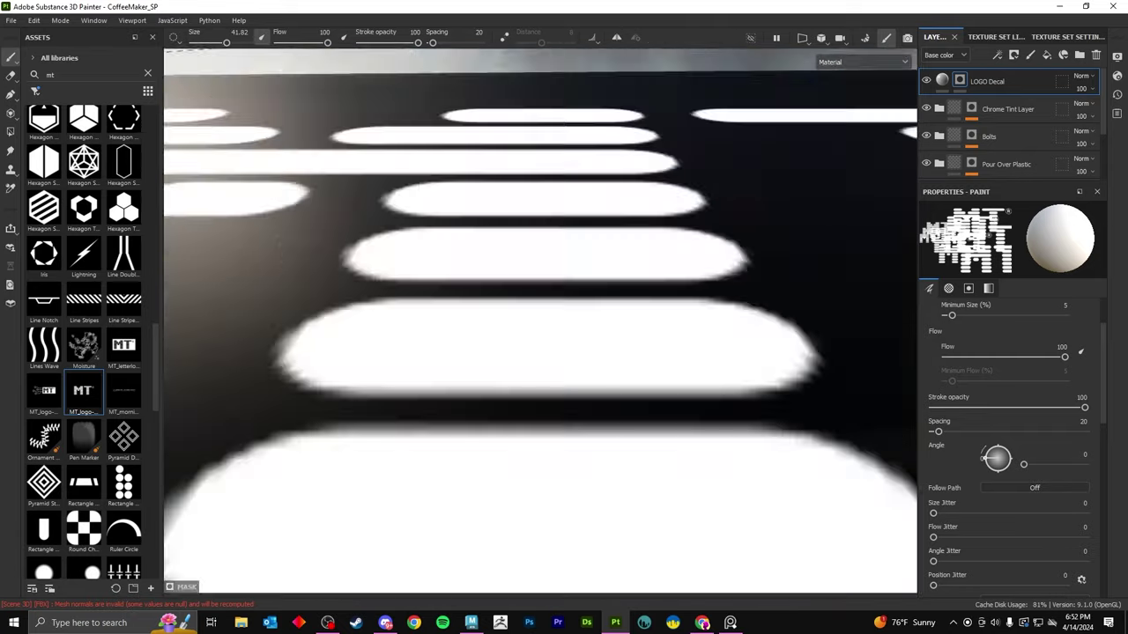
left_click_drag(543, 303, 538, 281, "alt")
left_click(124, 348)
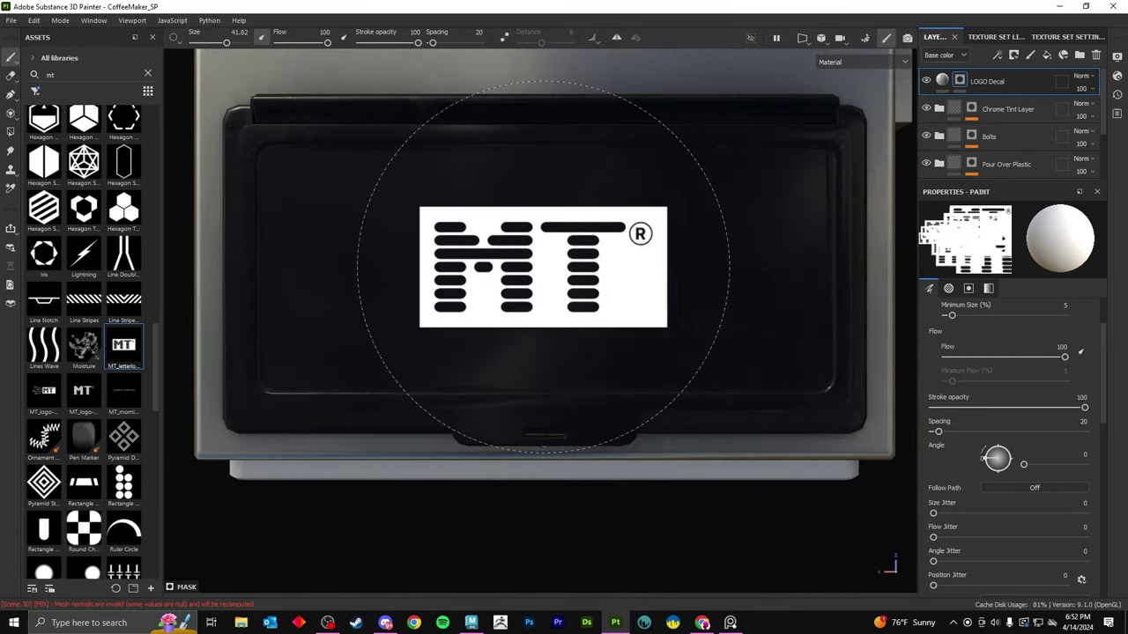
left_click_drag(544, 267, 500, 306, "alt")
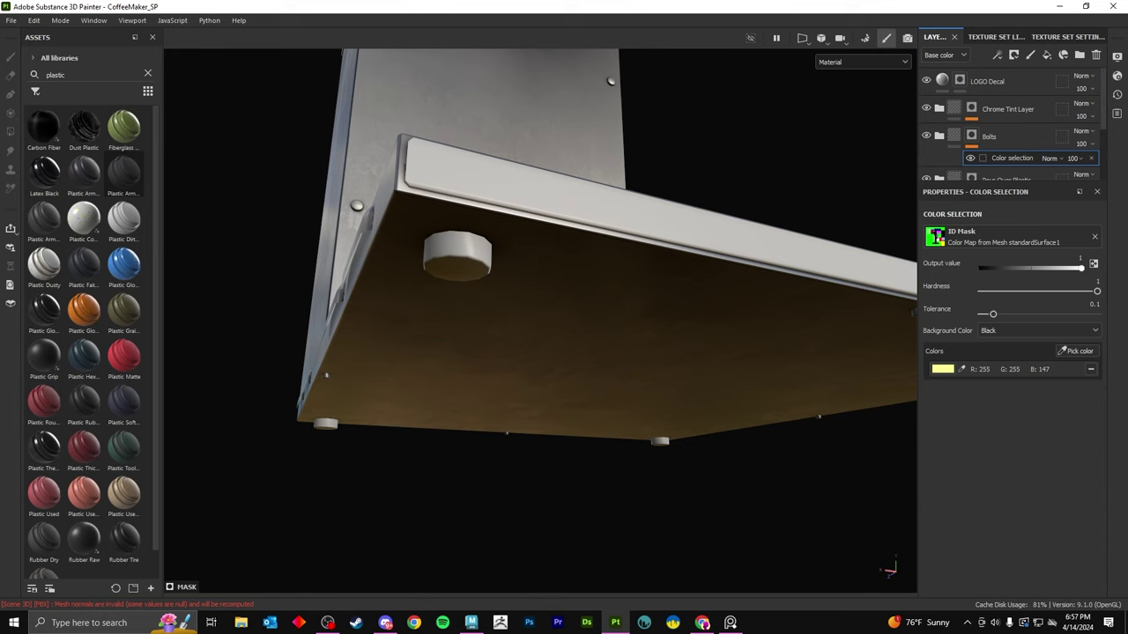
Hide the Surface scratches and Surface grain layers, then delete Surface grain.
scroll(83, 335, "down", 1)
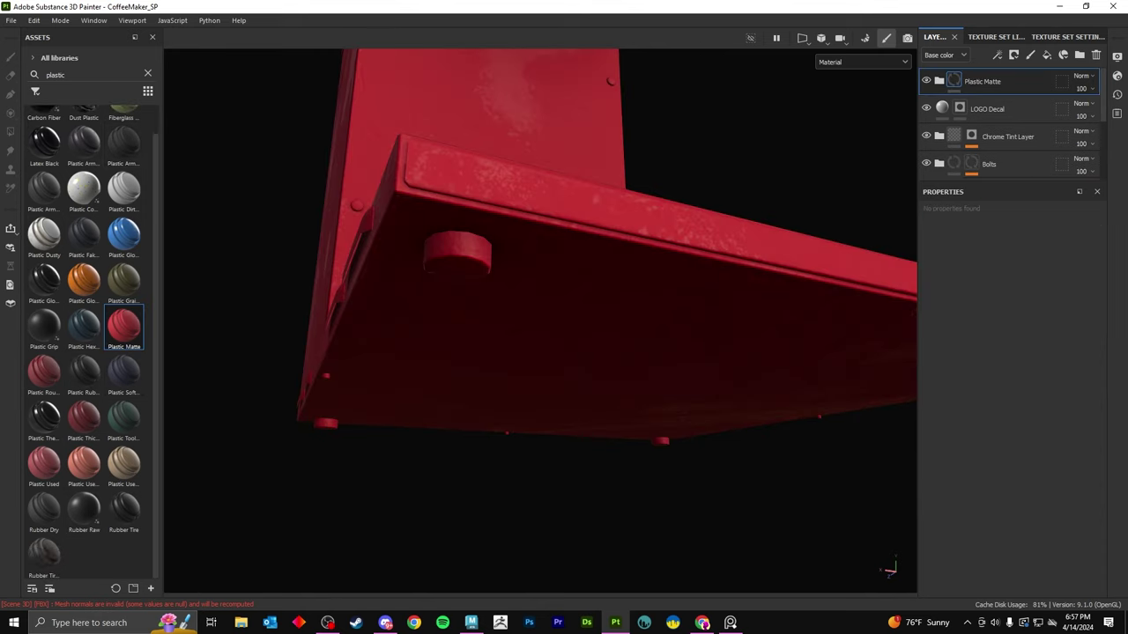
left_click(926, 136)
left_click(926, 163)
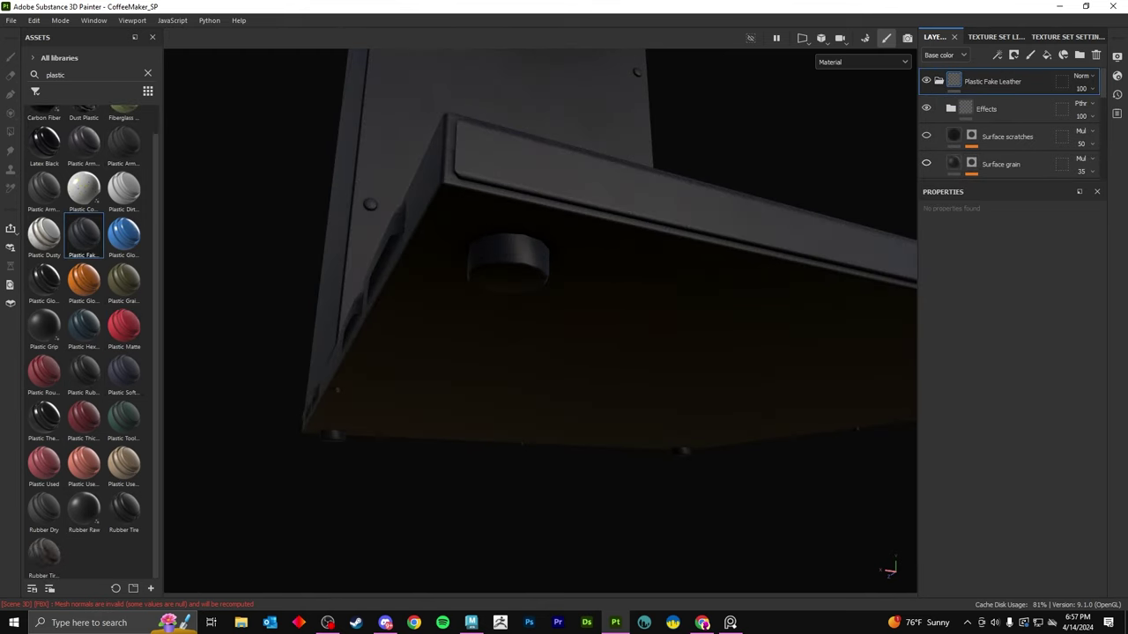
left_click(971, 136)
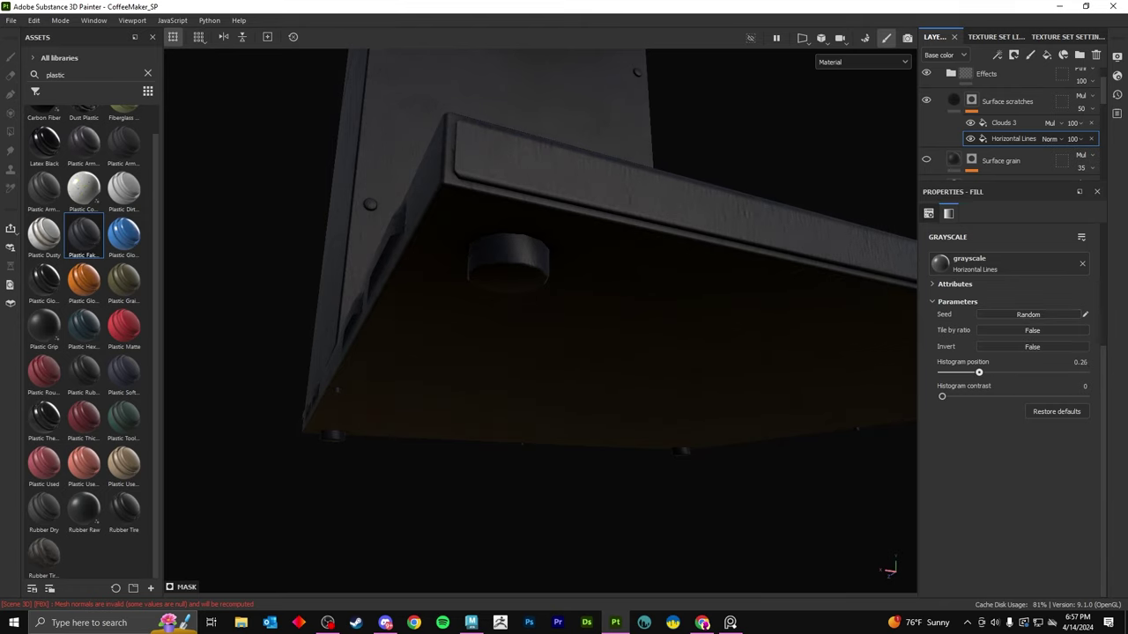
left_click(1000, 160)
key("Delete")
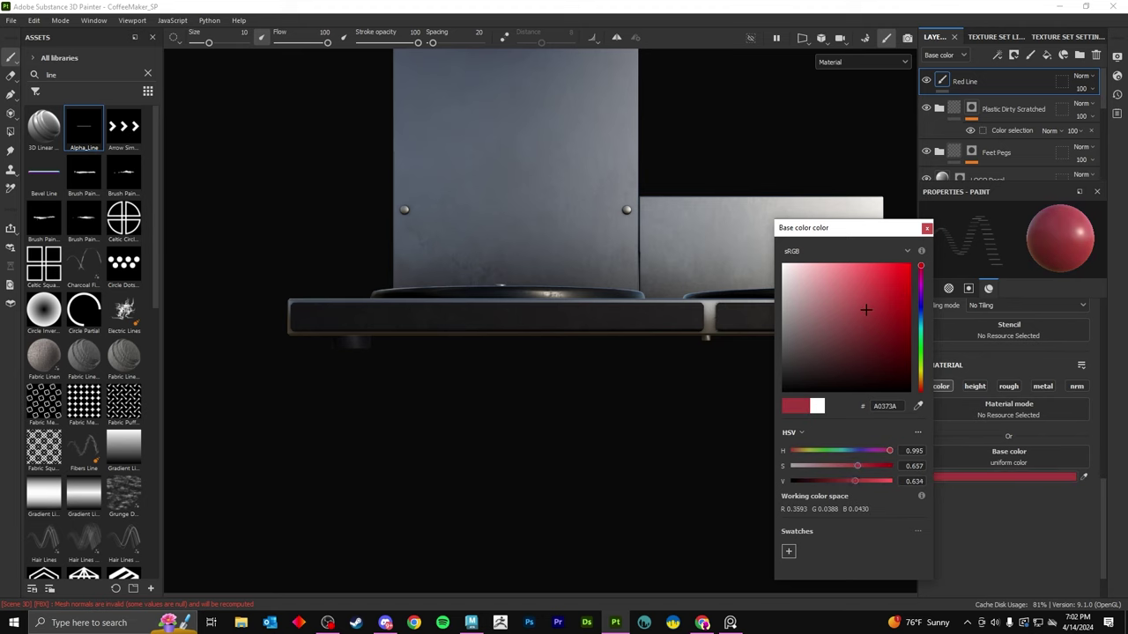
Confirm the dark red base colour for Red Line, undoing a trial stroke and mask.
left_click(348, 318)
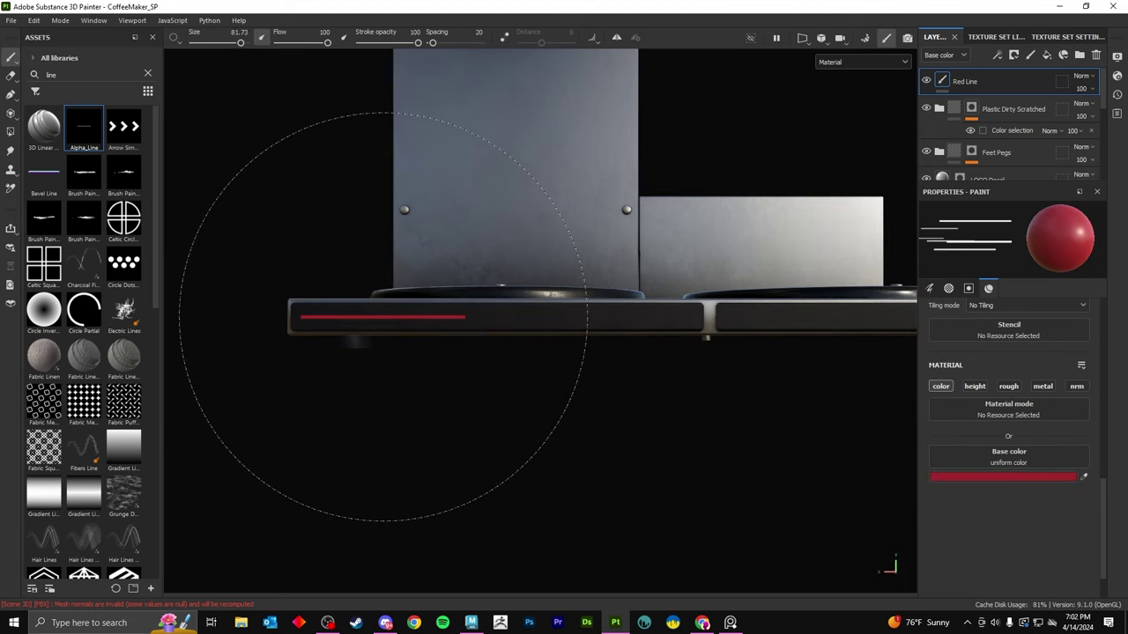
key("ctrl+z")
right_click(938, 80)
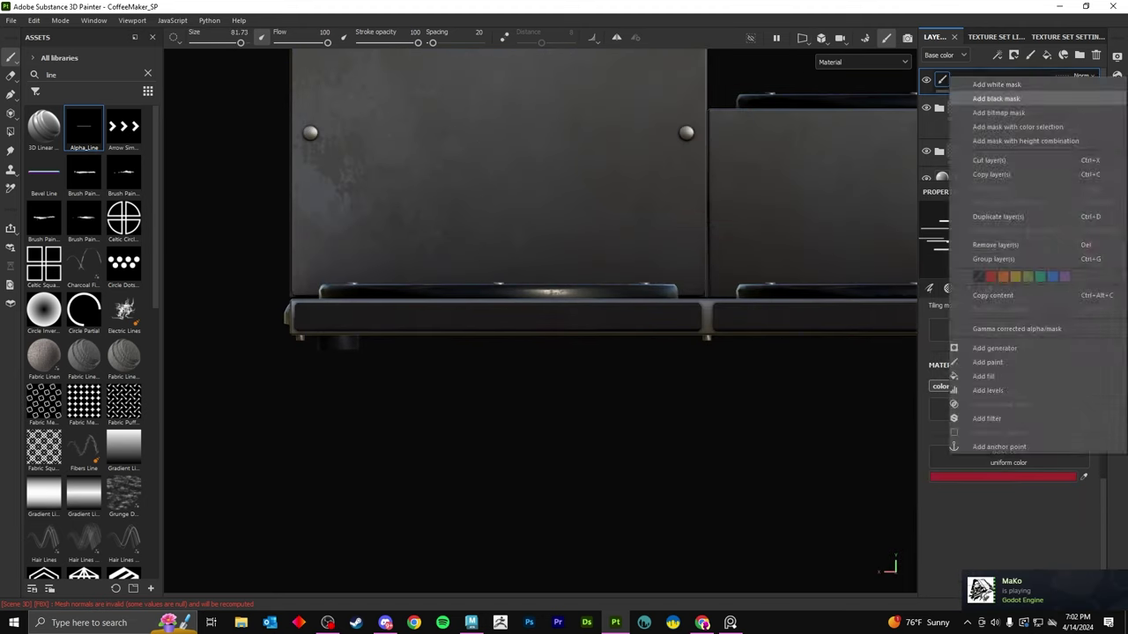
left_click(978, 126)
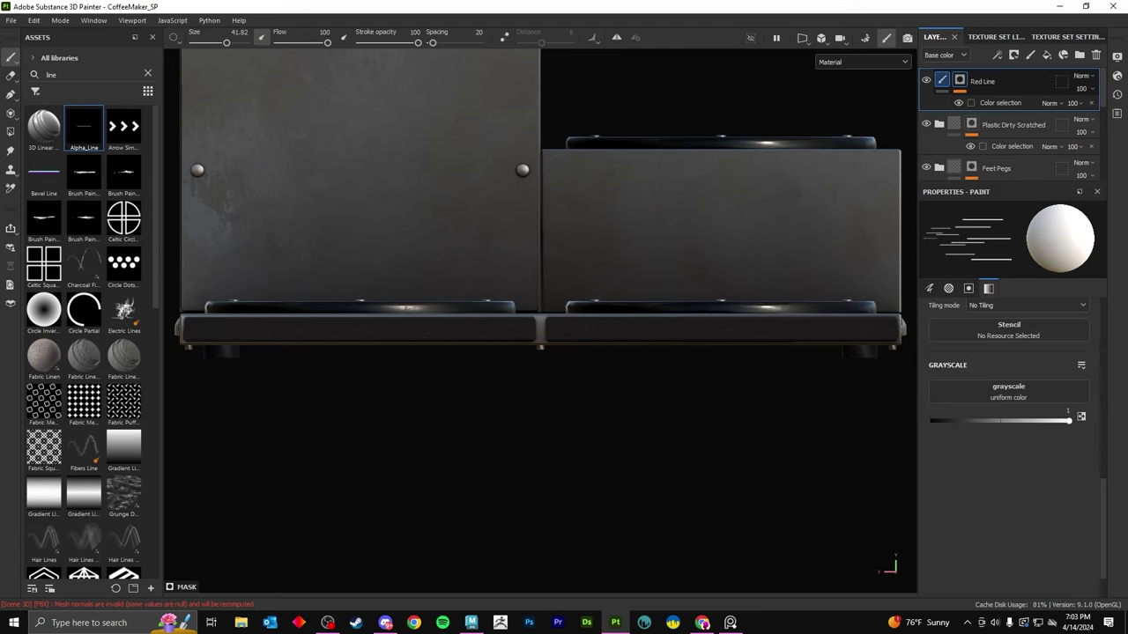
key("ctrl+z")
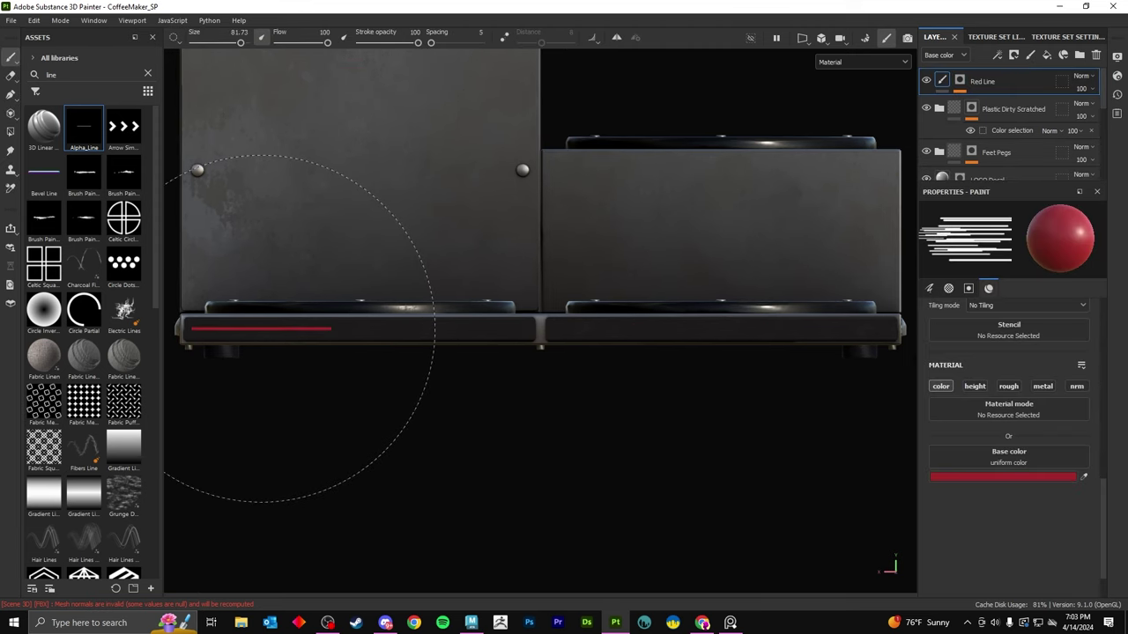
Paint a red line along the front bar with the Alpha_Line stamp, checking it in split view.
left_click(410, 330)
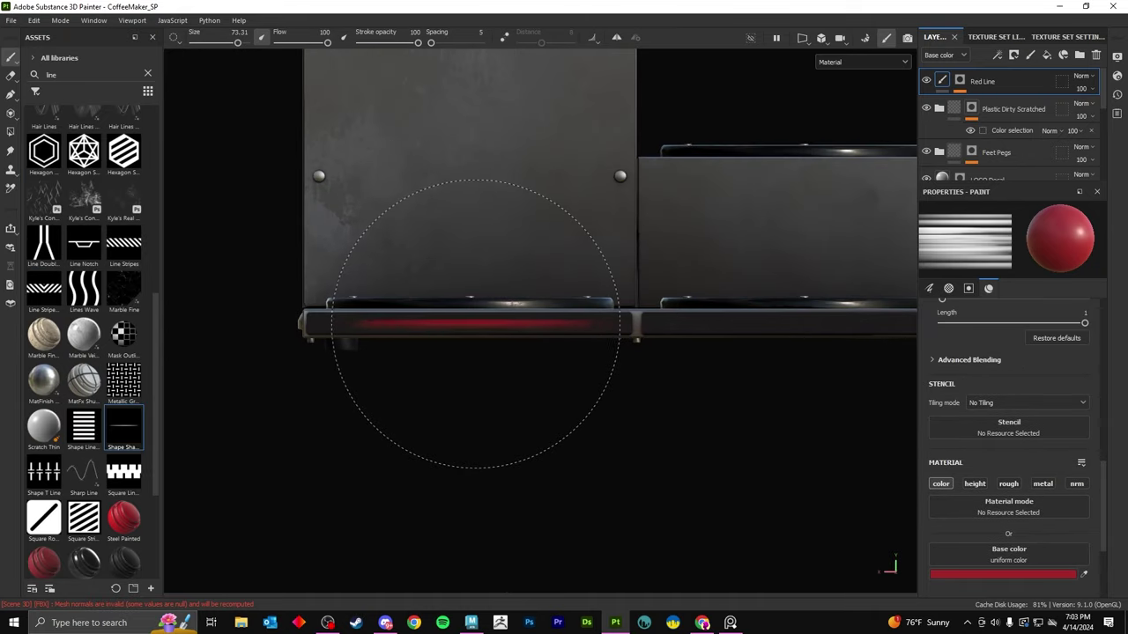
left_click(84, 127)
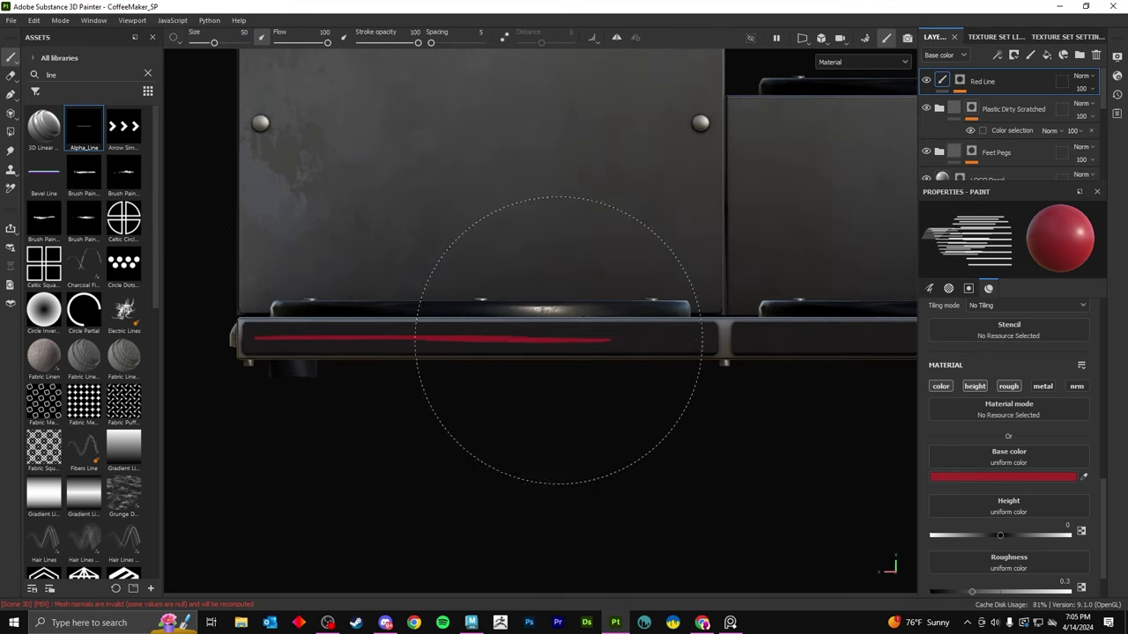
key("F1")
scroll(730, 318, "up", 5)
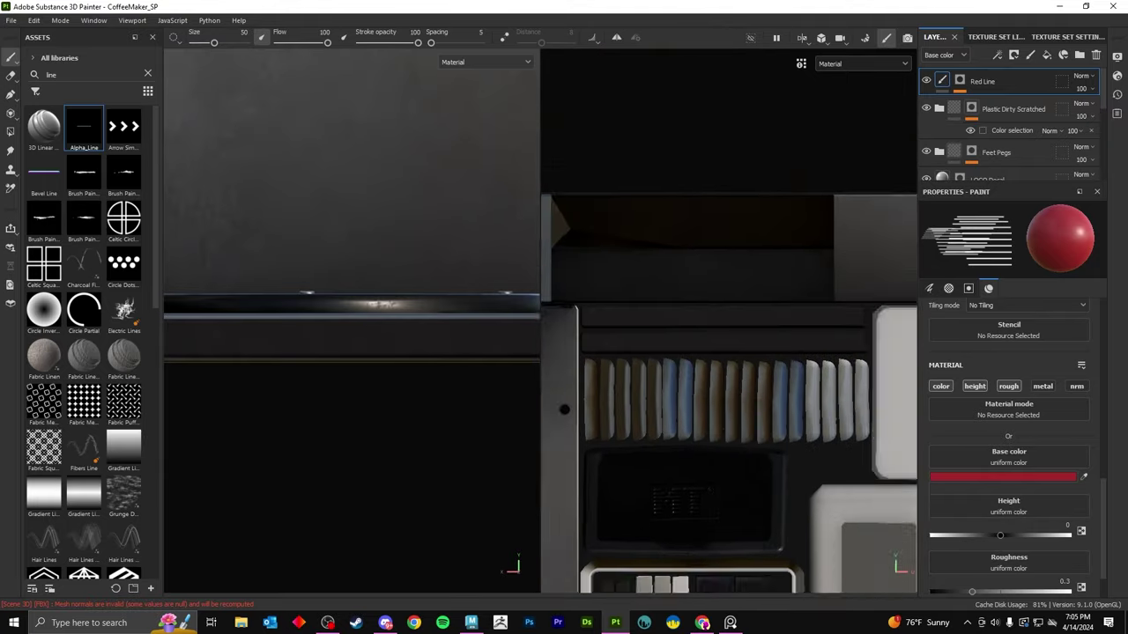
scroll(833, 309, "up", 2)
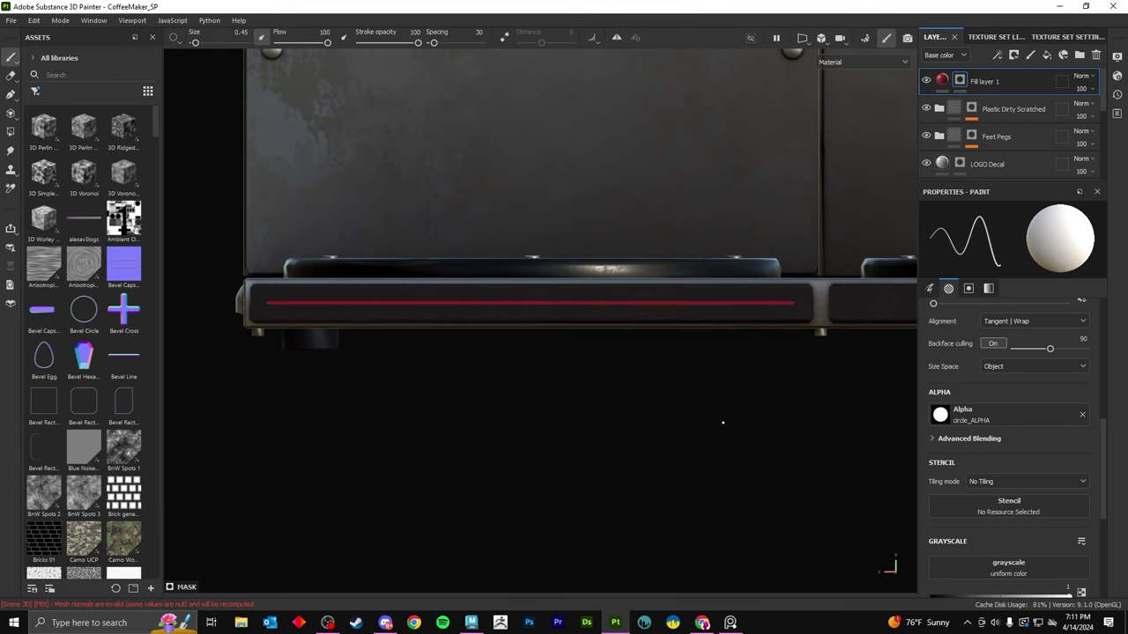
left_click_drag(722, 423, 253, 330, "alt")
left_click_drag(529, 352, 370, 335, "alt")
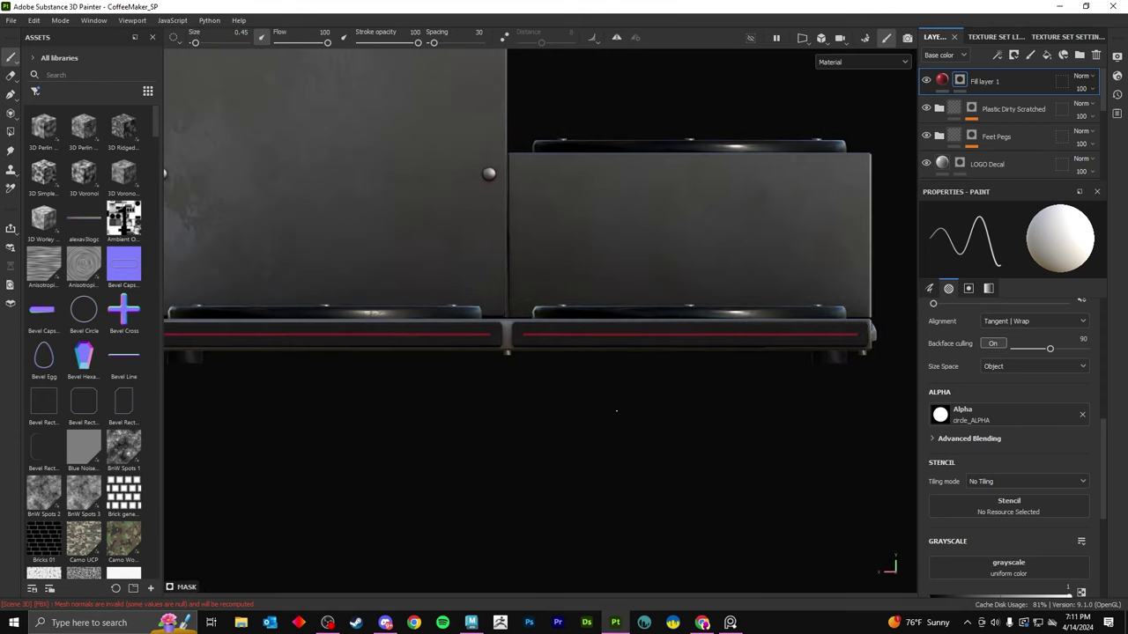
Select the red line's fill layer and adjust its base colour while inspecting the front edge.
left_click(942, 81)
left_click(1004, 349)
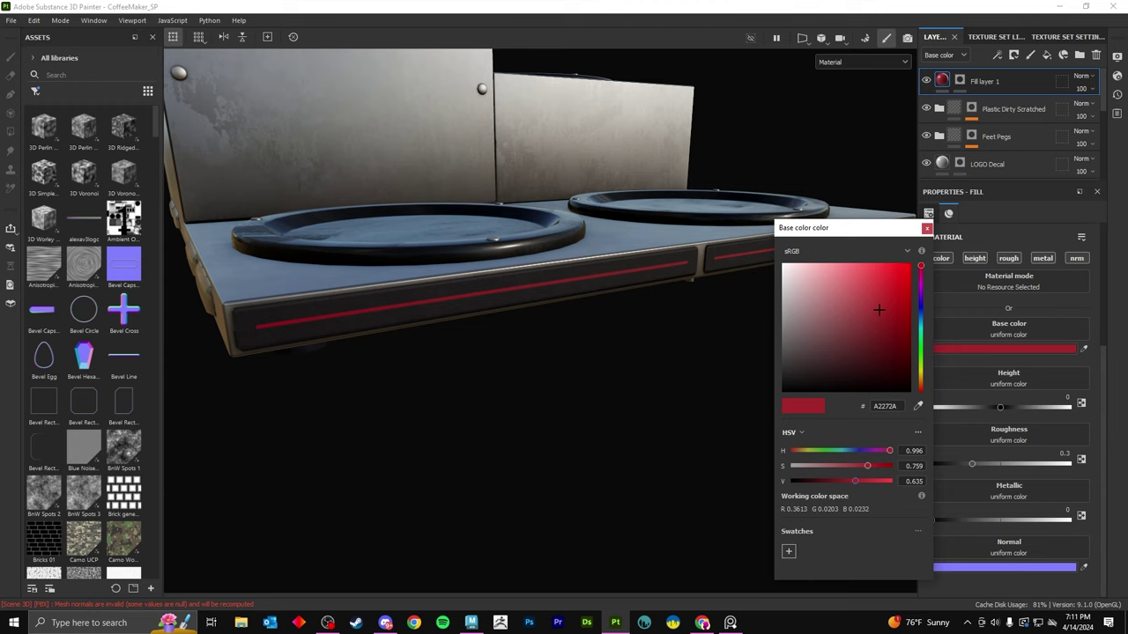
left_click_drag(758, 370, 890, 566, "alt")
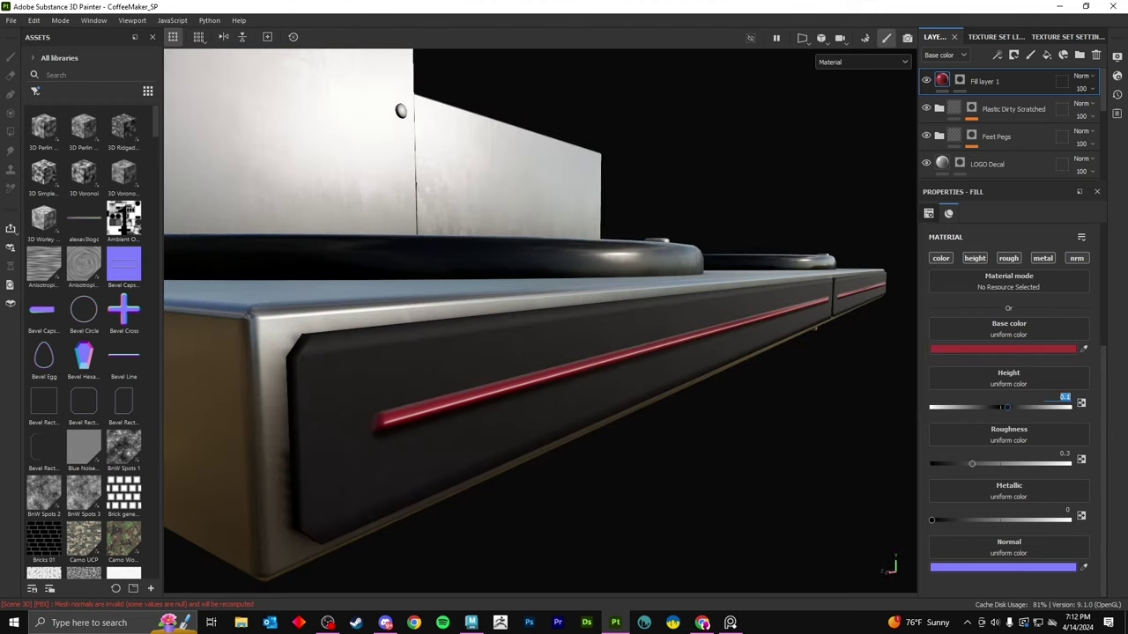
mouse_move(528, 352)
left_mouse_down("alt")
mouse_move(370, 335)
mouse_move(458, 317)
left_mouse_up("alt")
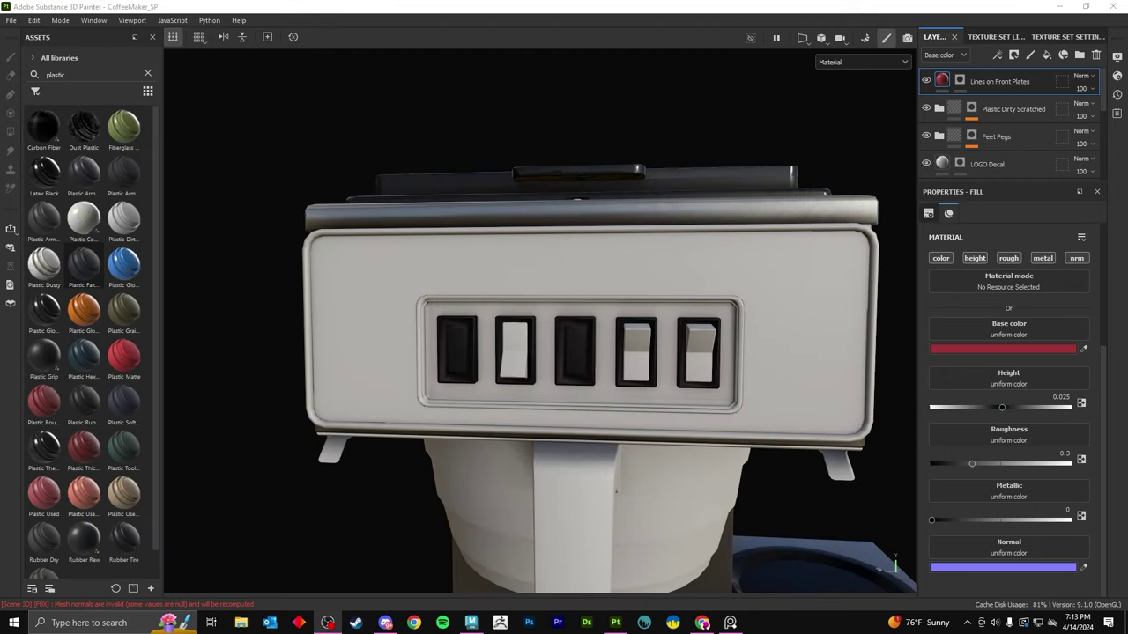
Apply Plastic Fake Leather to the model, raise the grain's histogram position and make the grain black.
left_click_drag(84, 265, 1005, 81)
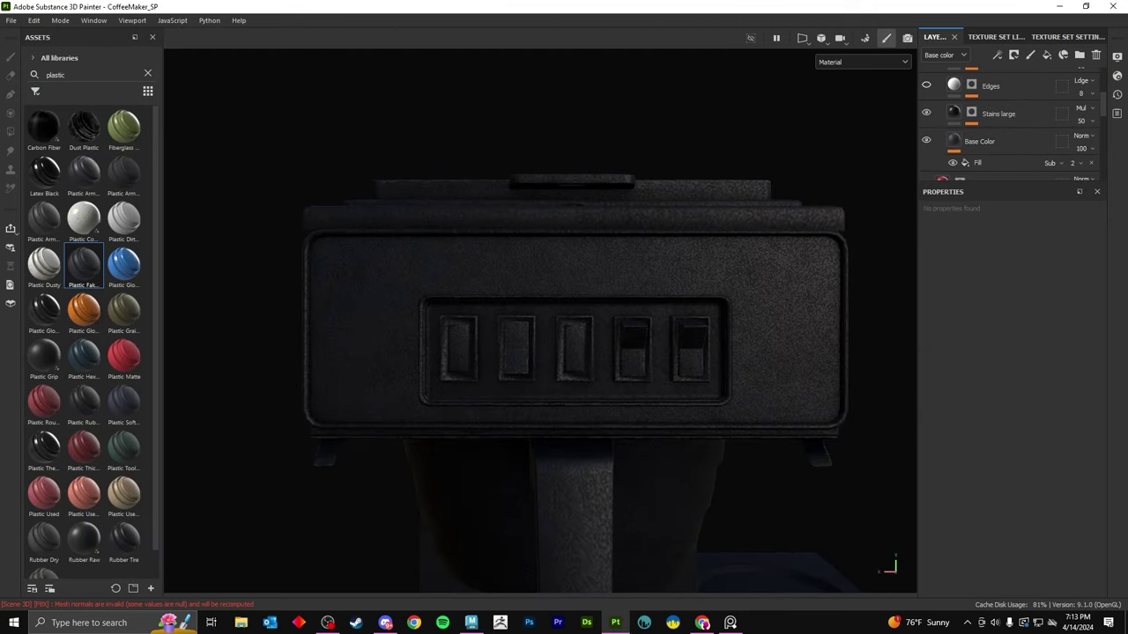
scroll(1004, 124, "up", 2)
left_click(1013, 150)
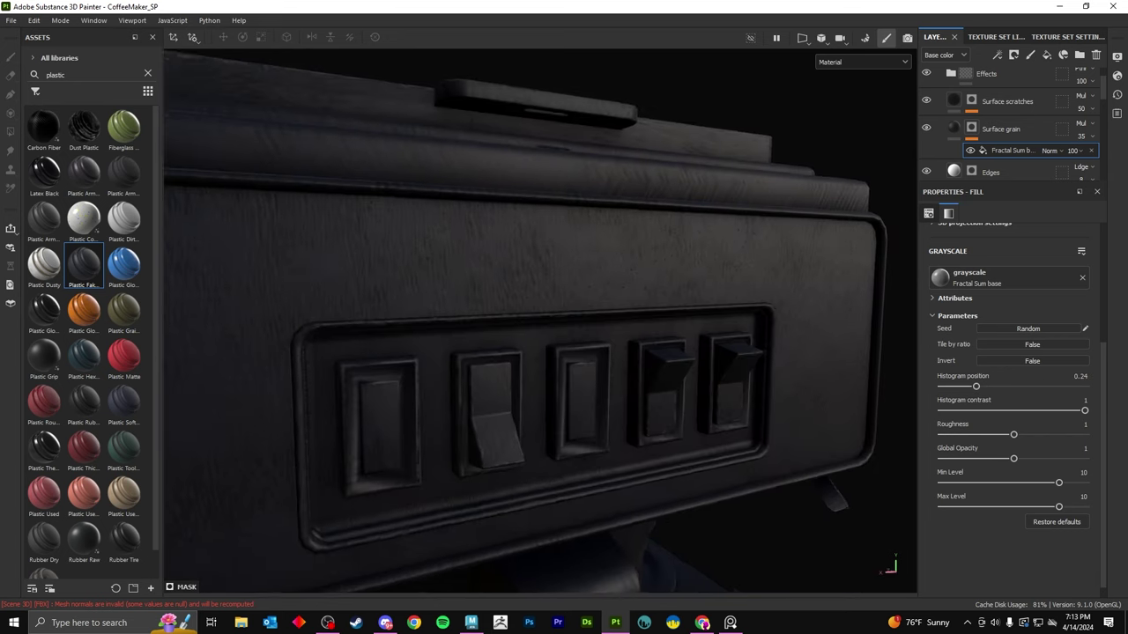
left_click_drag(975, 386, 1060, 386)
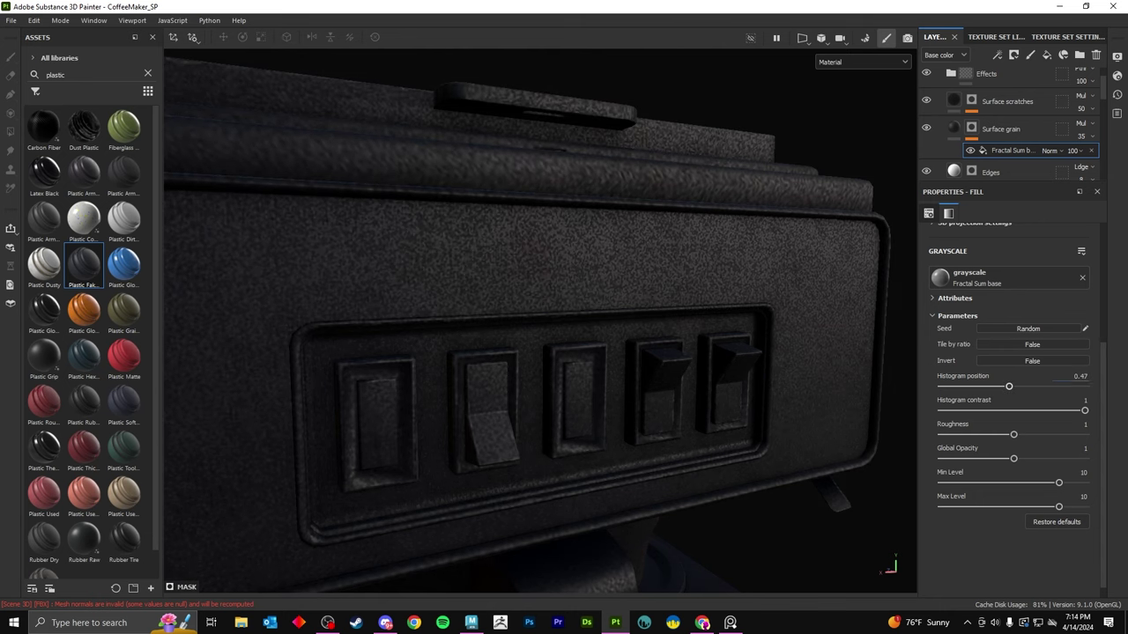
left_click(1001, 129)
left_click(1005, 349)
left_click(817, 405)
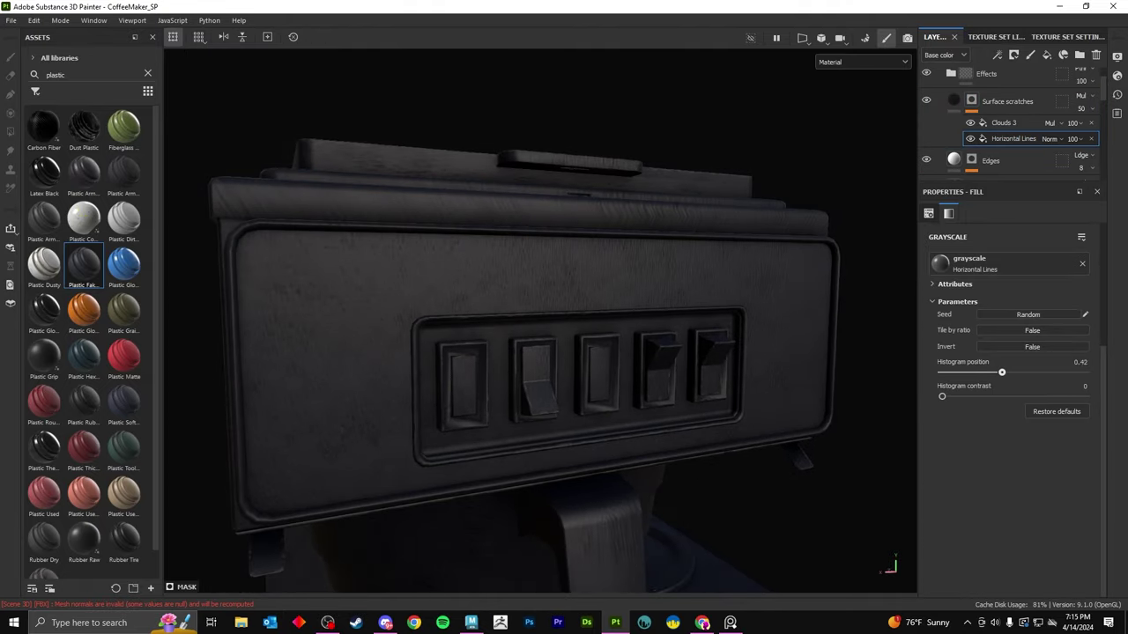
Adjust the scratches histogram position, the Stains large grunge settings and the base colour.
left_click_drag(1002, 372, 1012, 372)
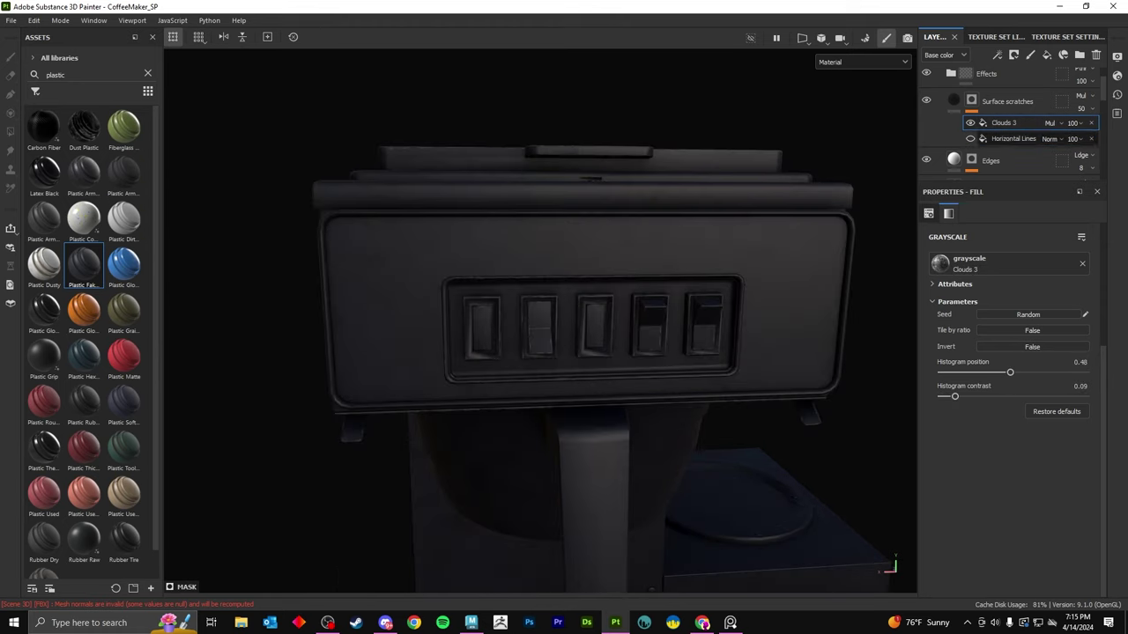
left_click(1007, 101)
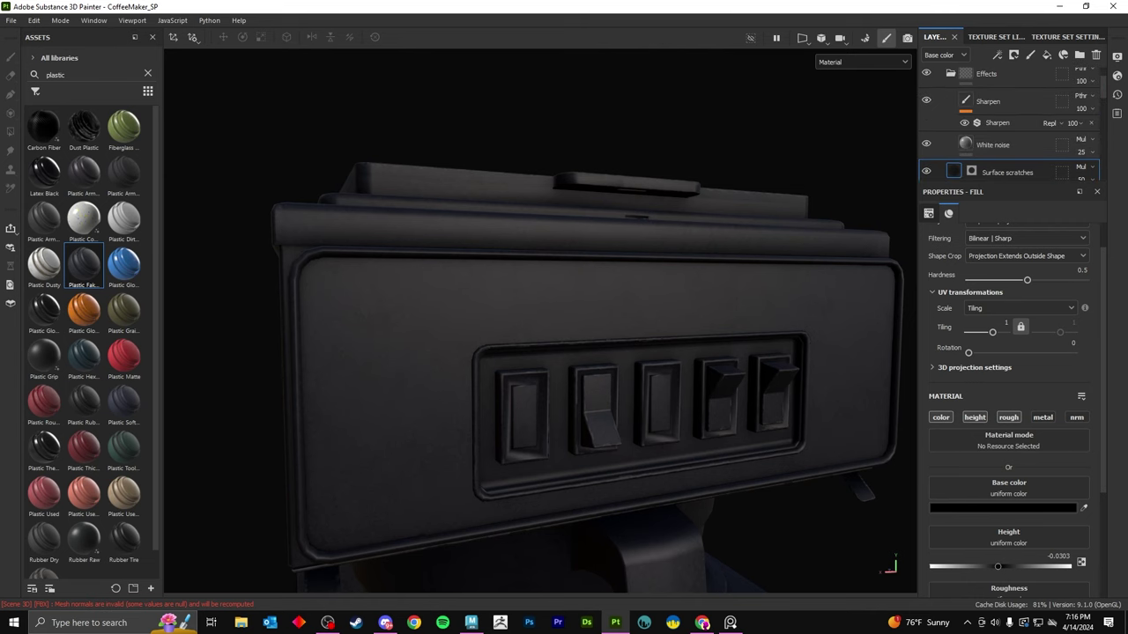
left_click(1009, 160)
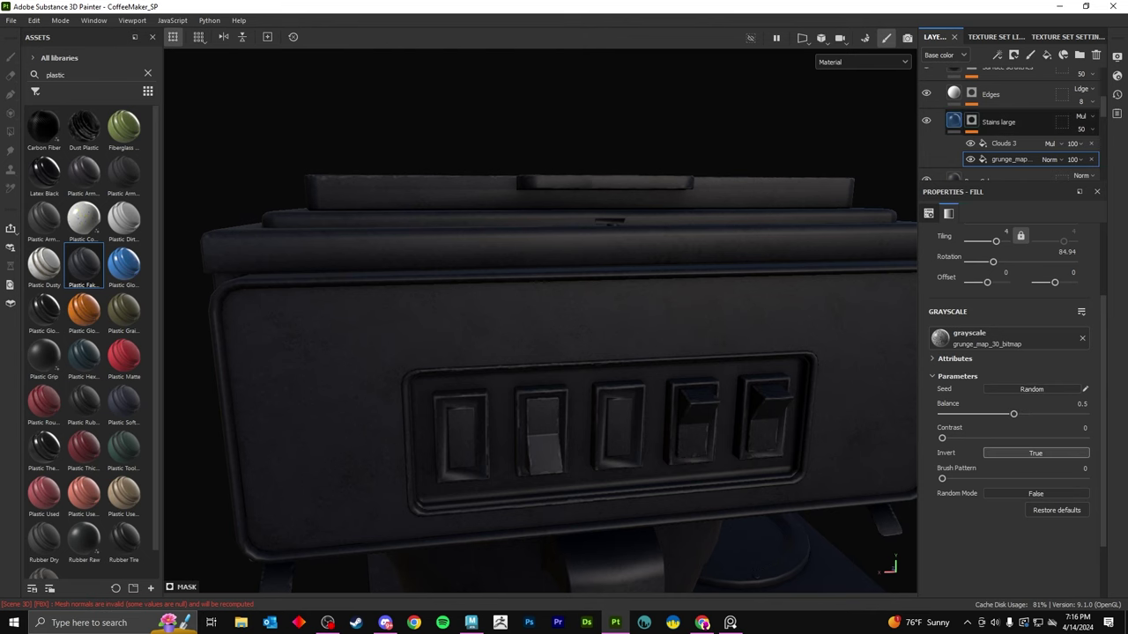
left_click(977, 167)
left_click(1008, 423)
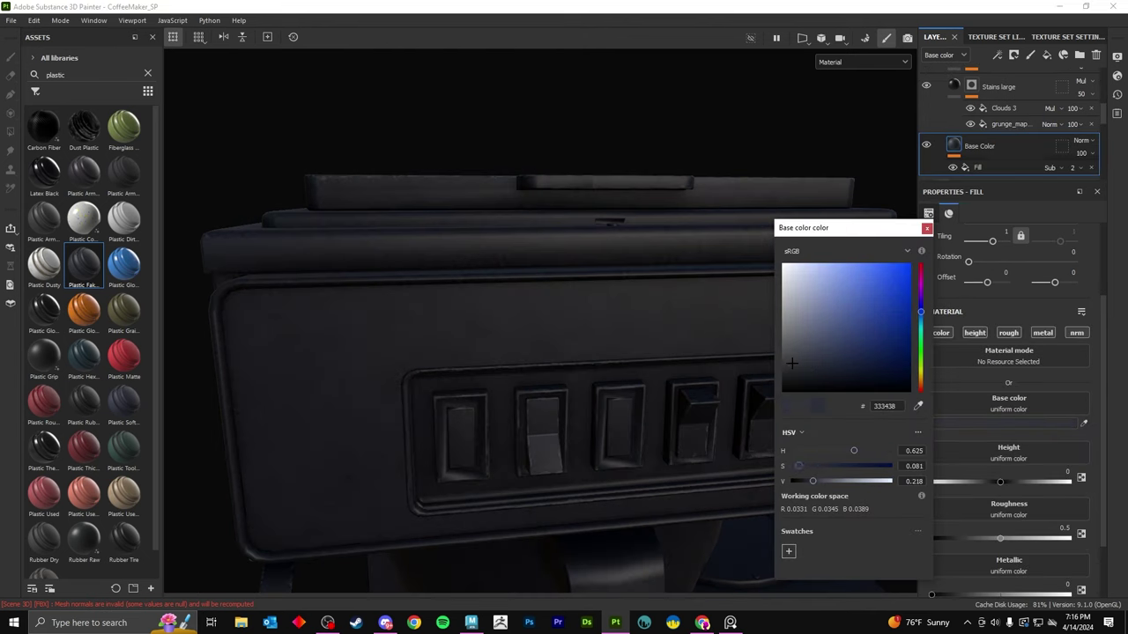
Mask Plastic Fake Leather to the control panel's ID colour and set its base colour to #242424.
right_click(979, 145)
left_click(1014, 120)
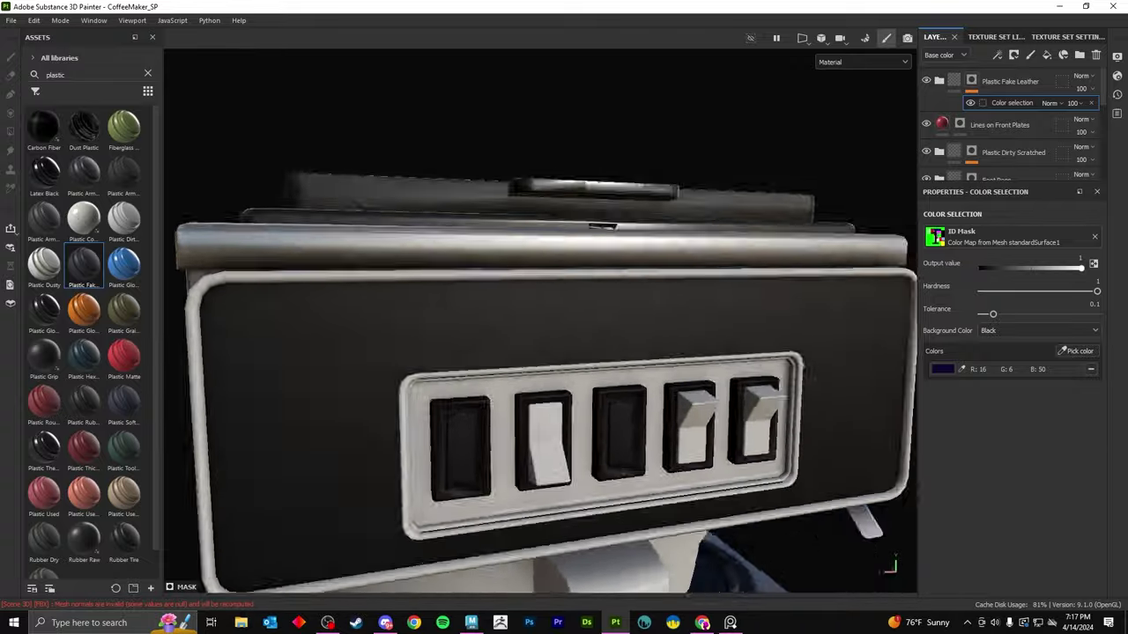
left_click(1075, 350)
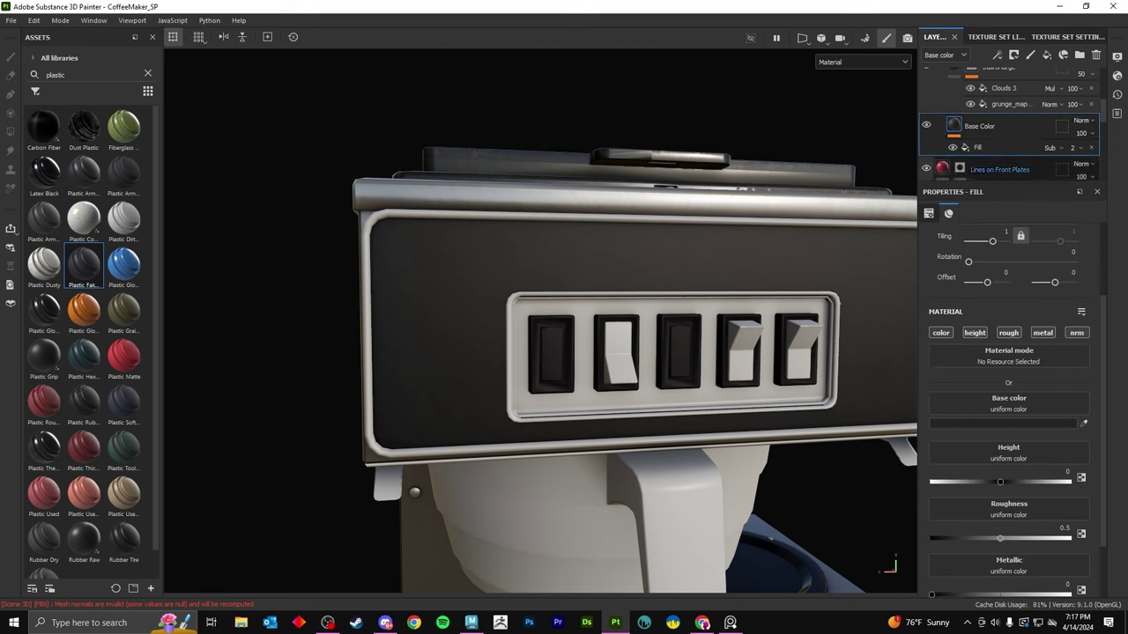
left_click(971, 101)
key("1")
left_click(978, 161)
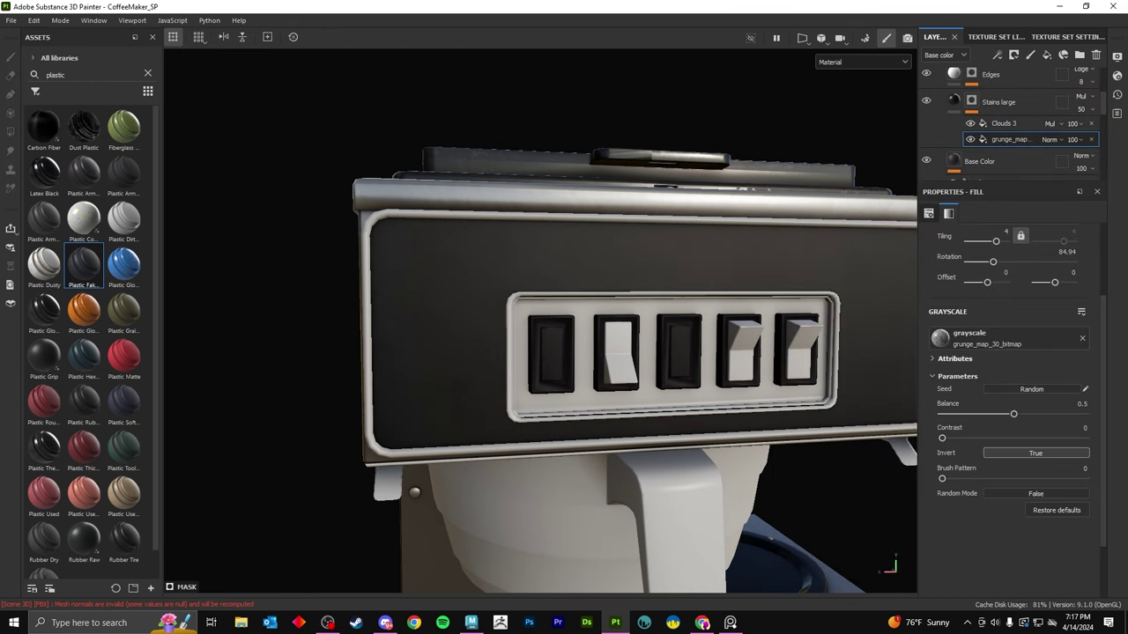
left_click(1005, 423)
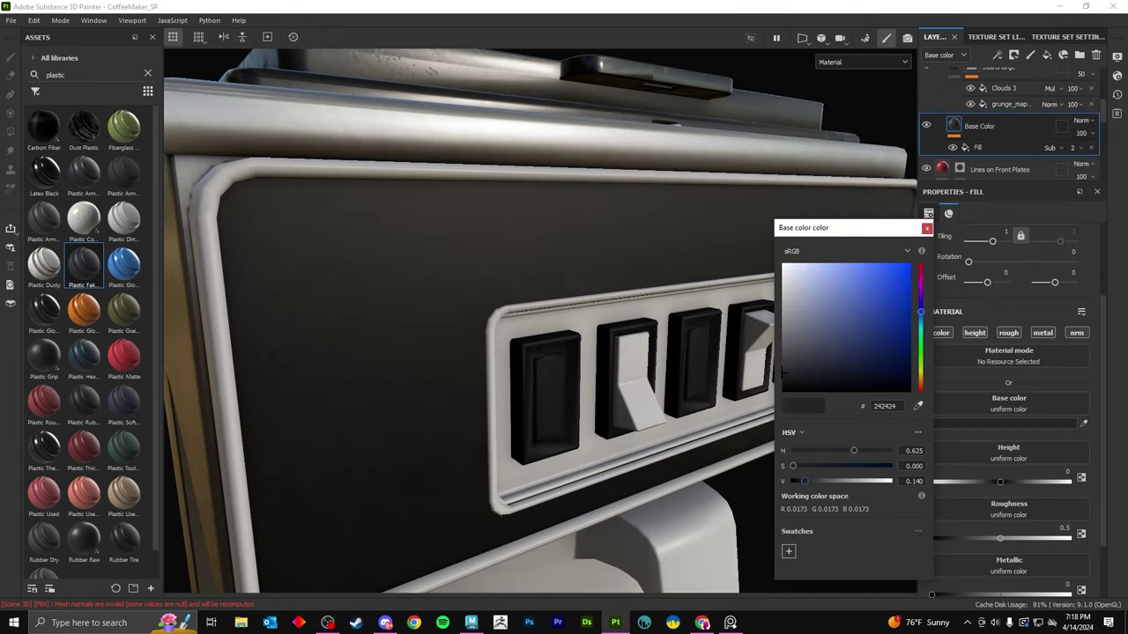
key("Escape")
left_click_drag(617, 352, 890, 568, "alt")
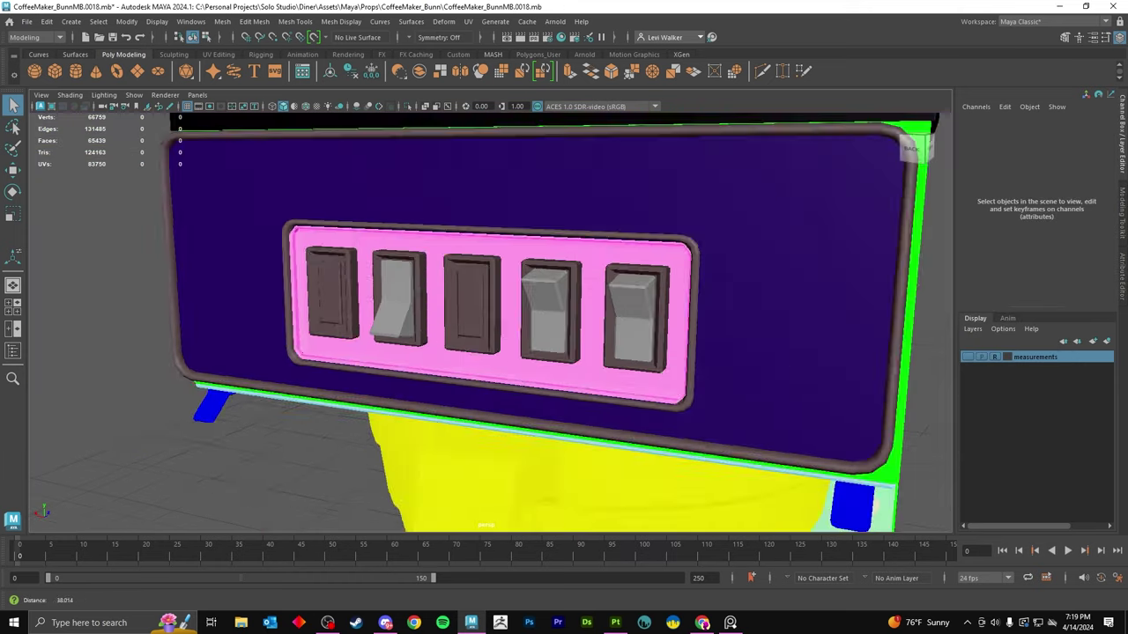
Close Maya's Apply Color dialog.
left_click(27, 21)
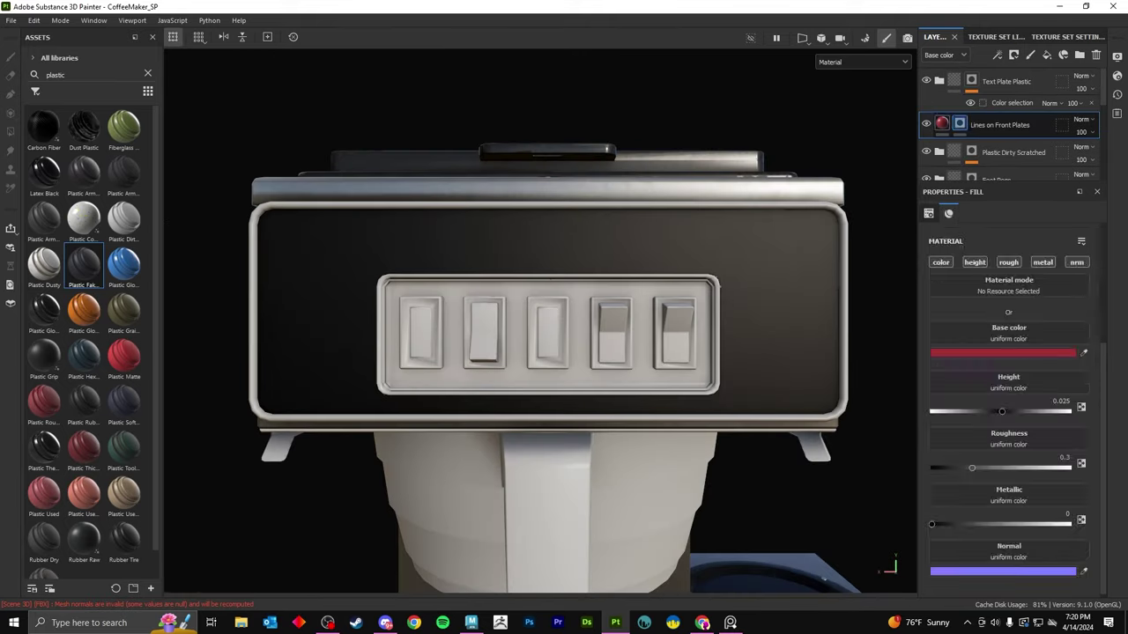
Set the Base Color fill layer's metallic to 0.125.
key("1")
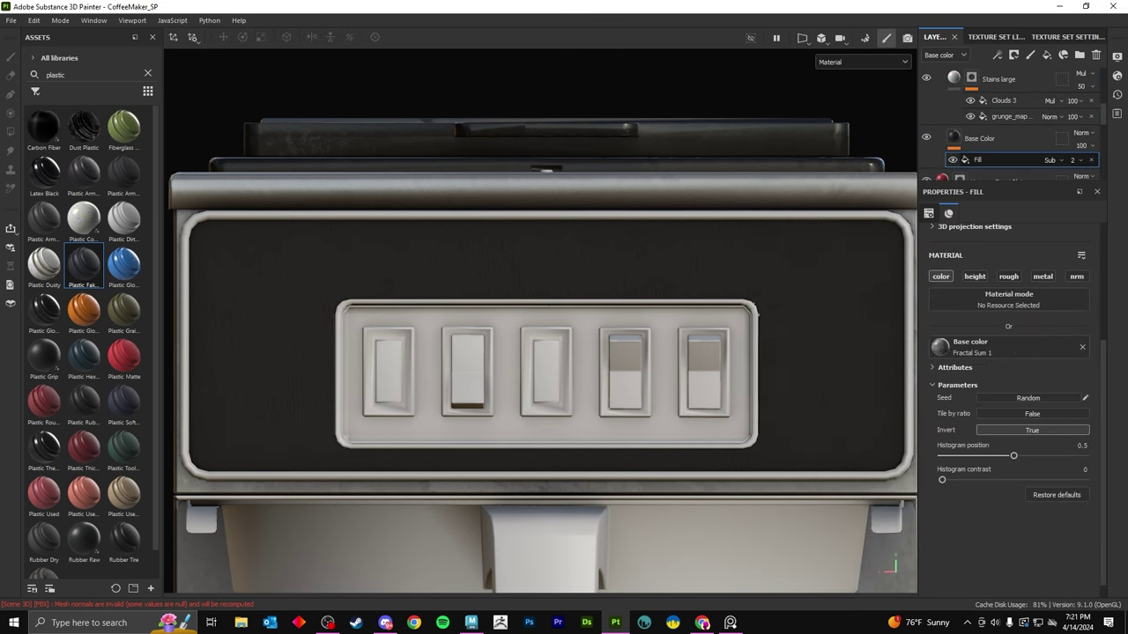
left_click(979, 139)
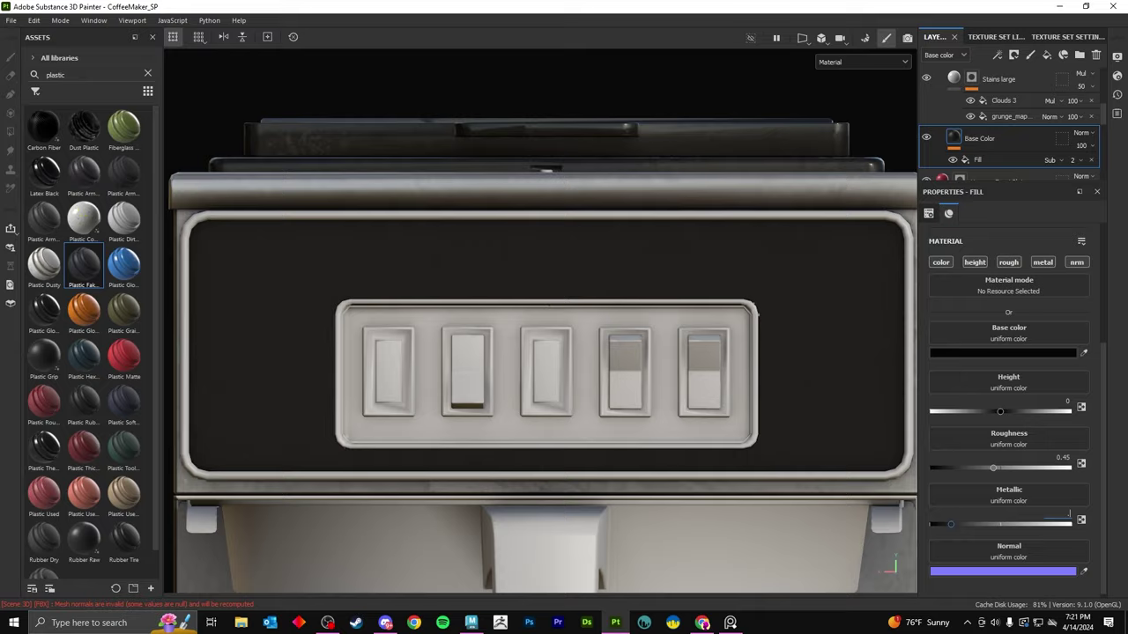
left_click_drag(950, 525, 946, 524)
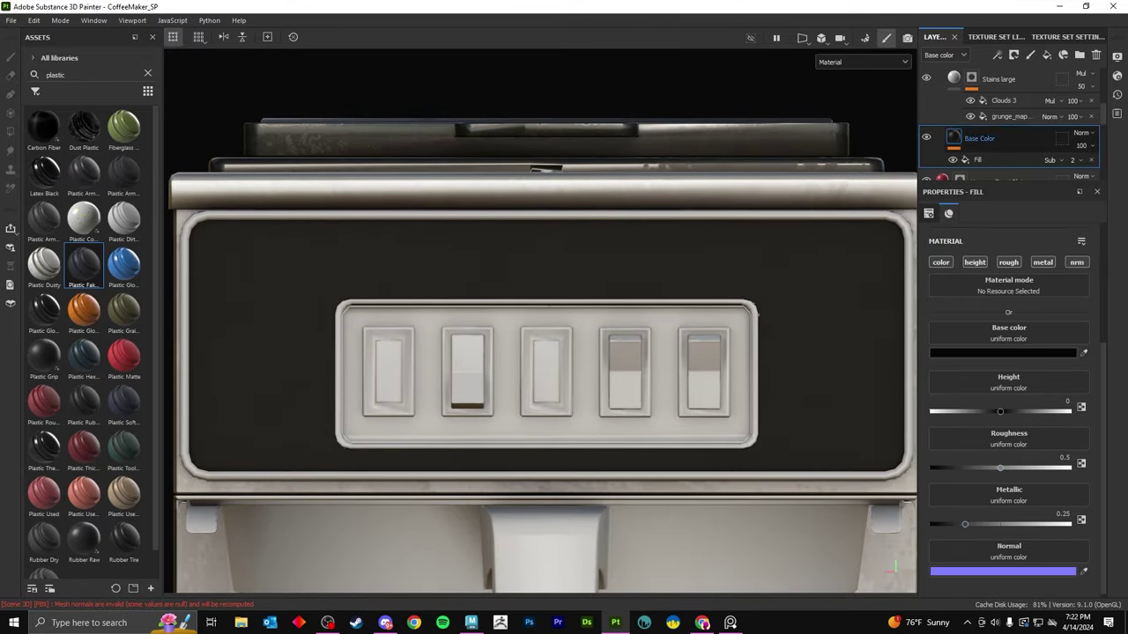
Raise the Horizontal Lines scratch effect's histogram contrast to 0.2.
scroll(1009, 124, "up", 3)
left_click(1013, 138)
scroll(1009, 123, "down", 3)
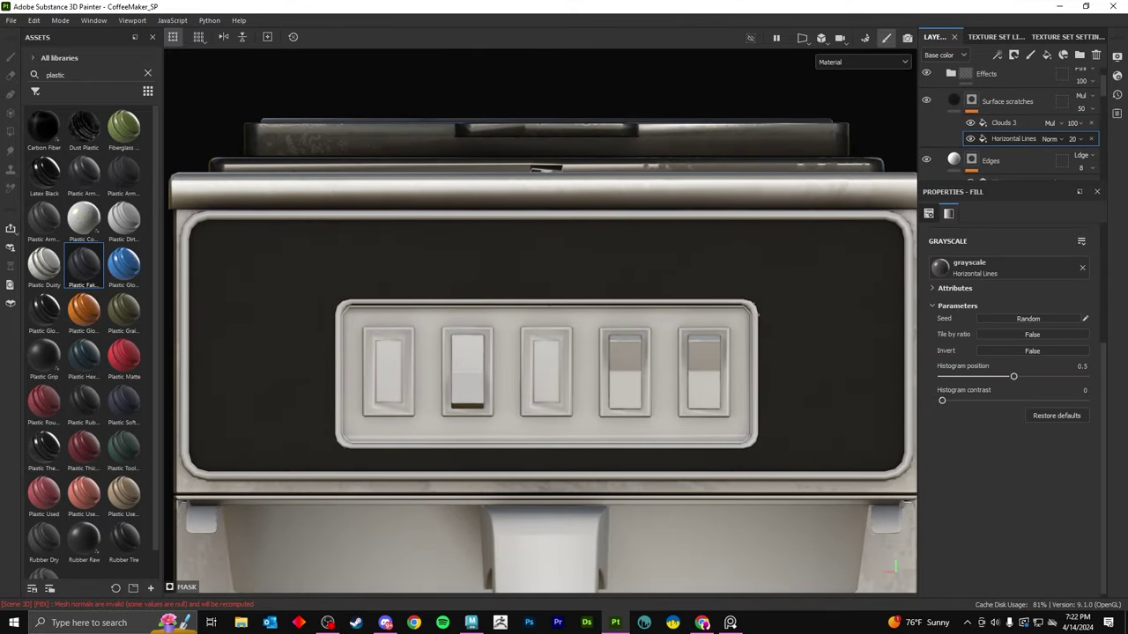
left_click(979, 138)
left_click_drag(547, 352, 539, 357, "alt")
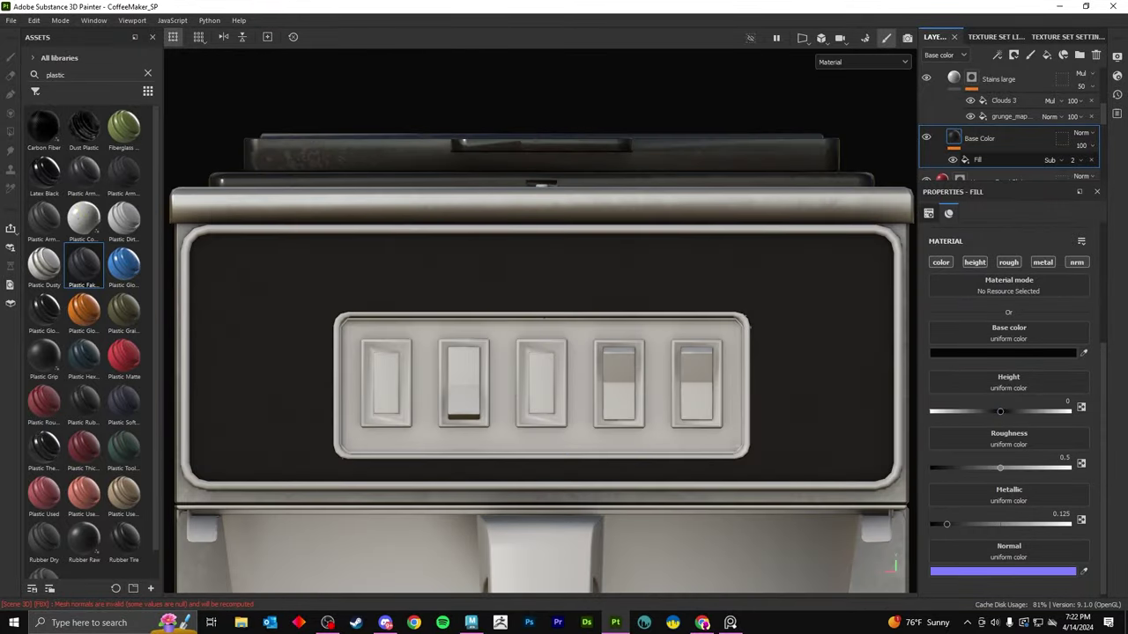
left_click(1003, 101)
scroll(1009, 123, "up", 2)
left_click(1003, 122)
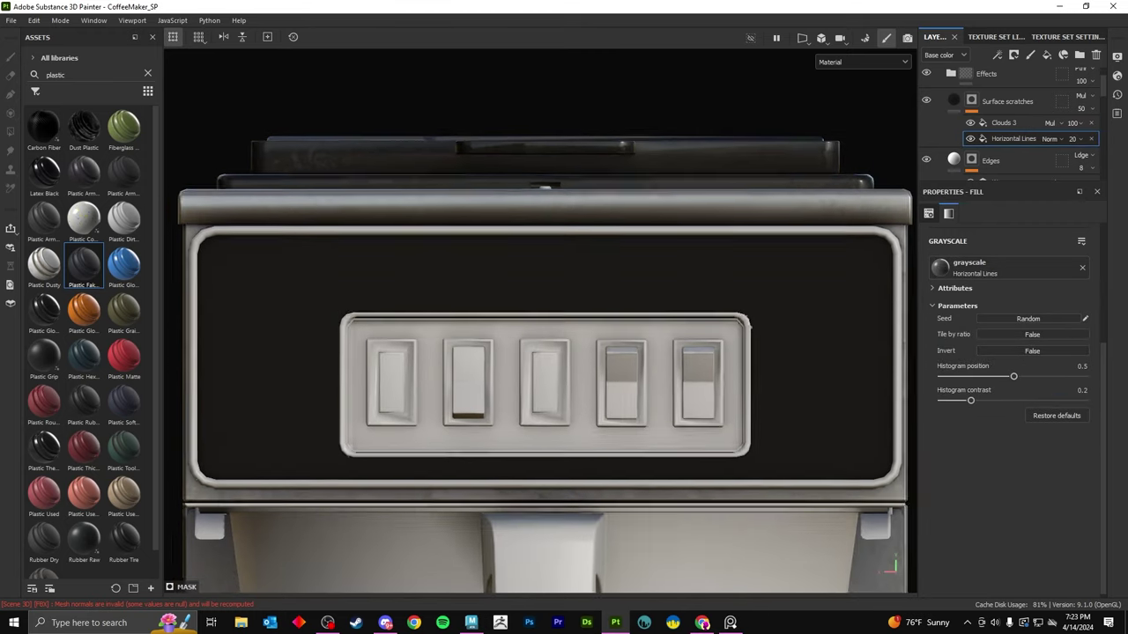
scroll(529, 304, "up", 5)
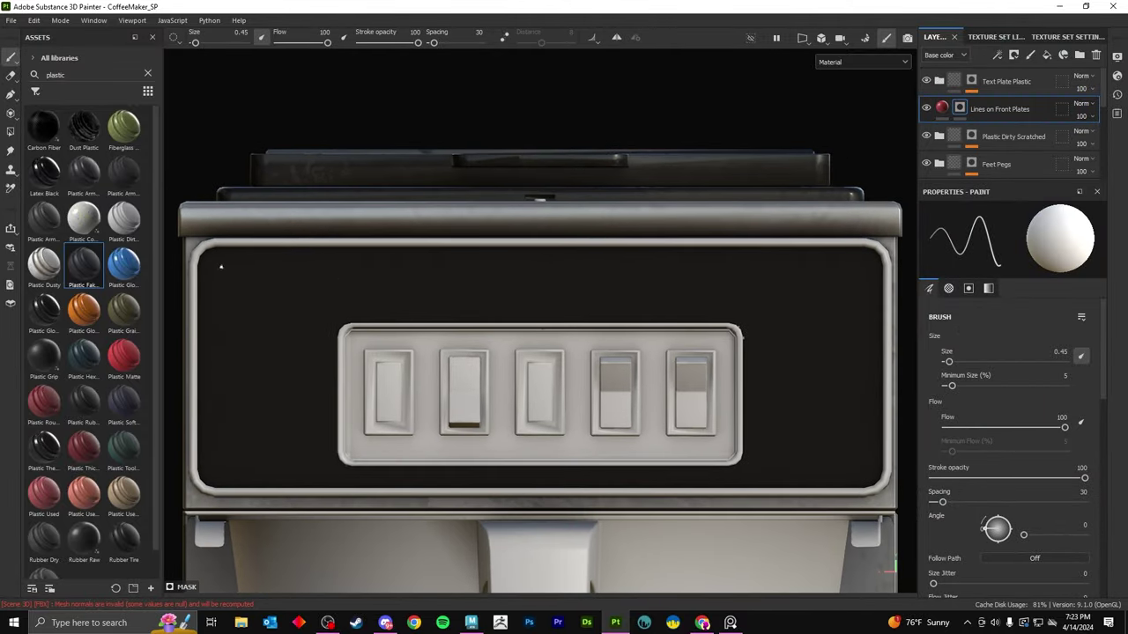
Move Lines on Front Plates to the top and paint straight red lines along the plate's top and bottom edges.
left_click_drag(1012, 78, 987, 80)
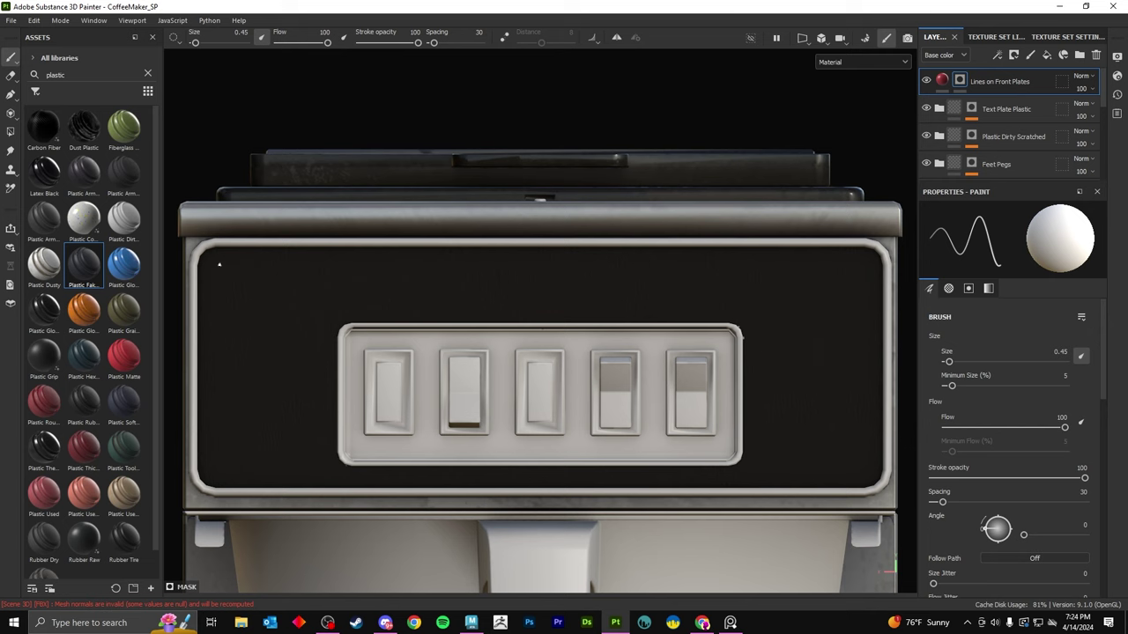
left_click(863, 263, "shift")
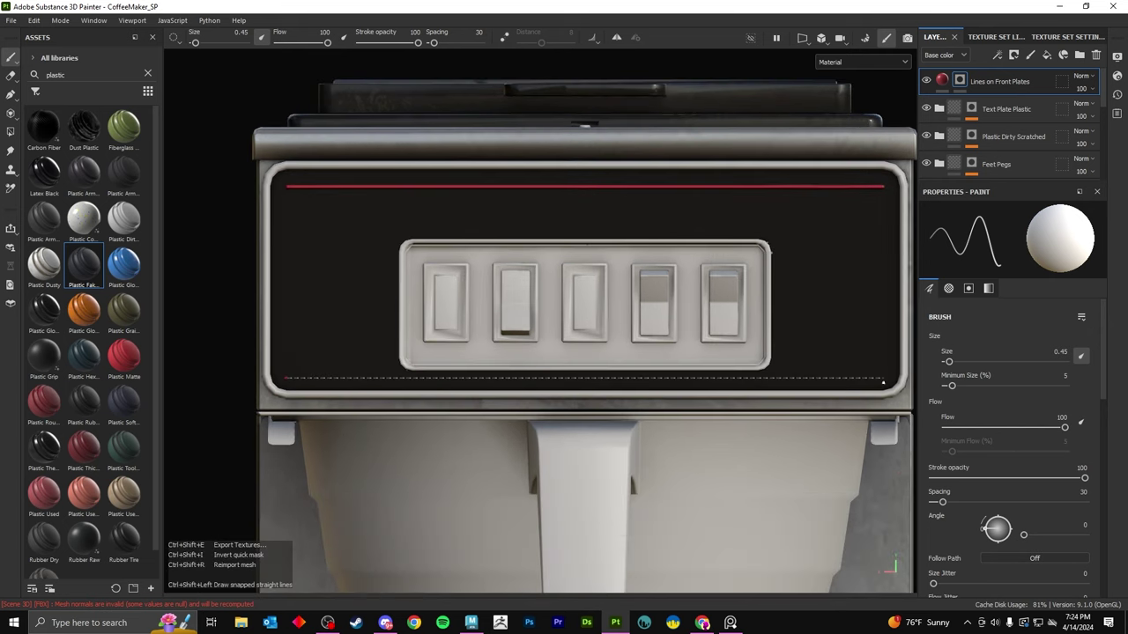
key("ctrl+z")
key("ctrl+z")
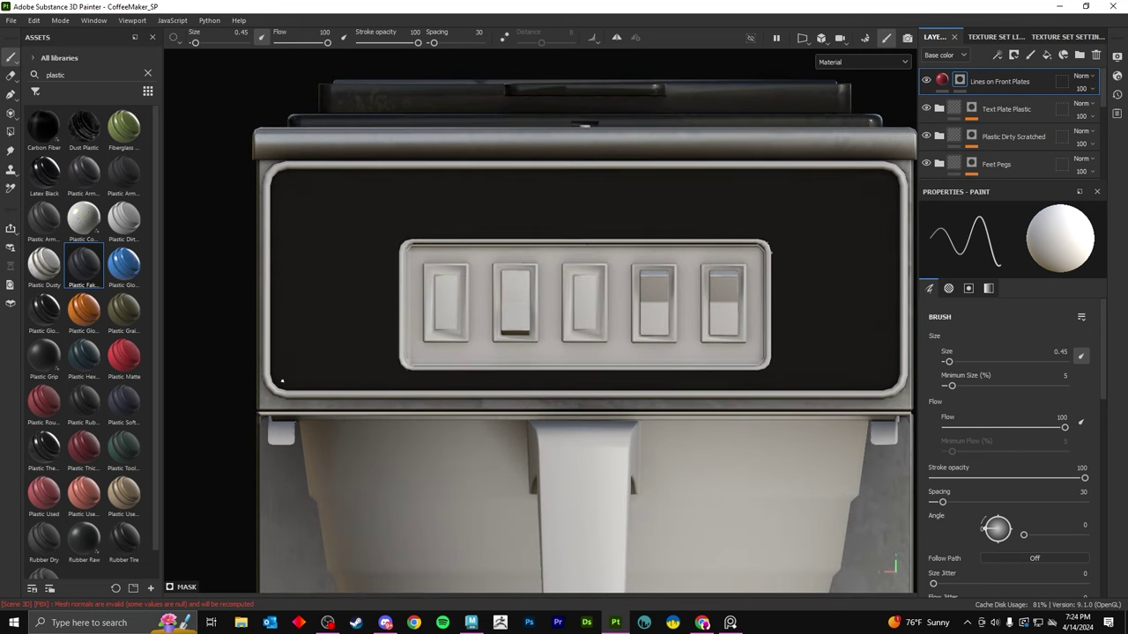
left_click(887, 382, "shift")
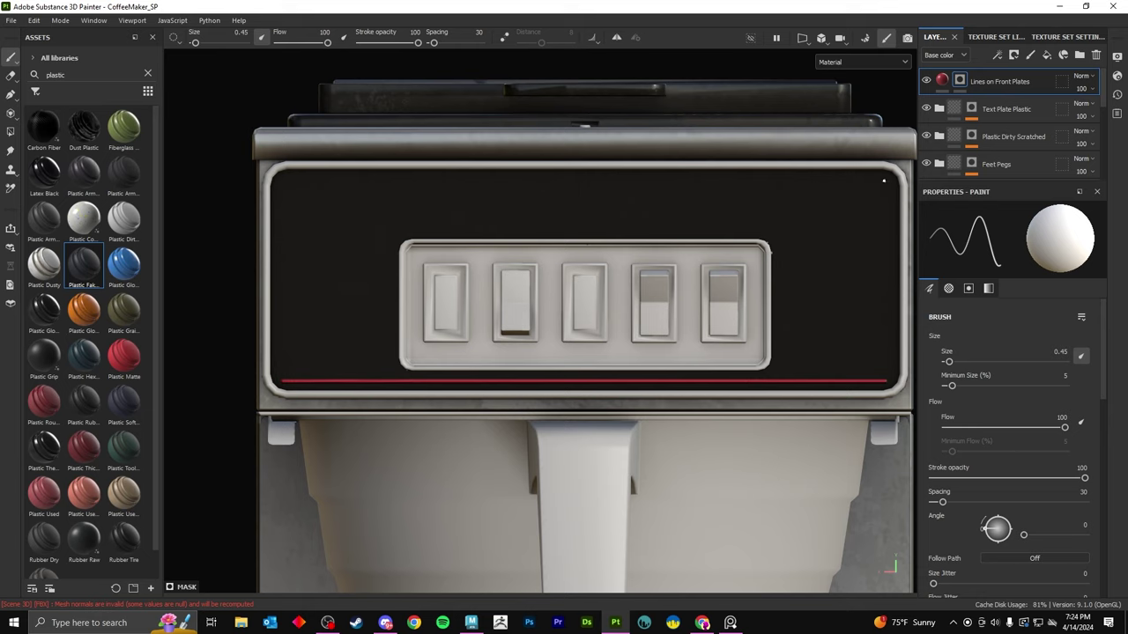
left_click(886, 382, "shift")
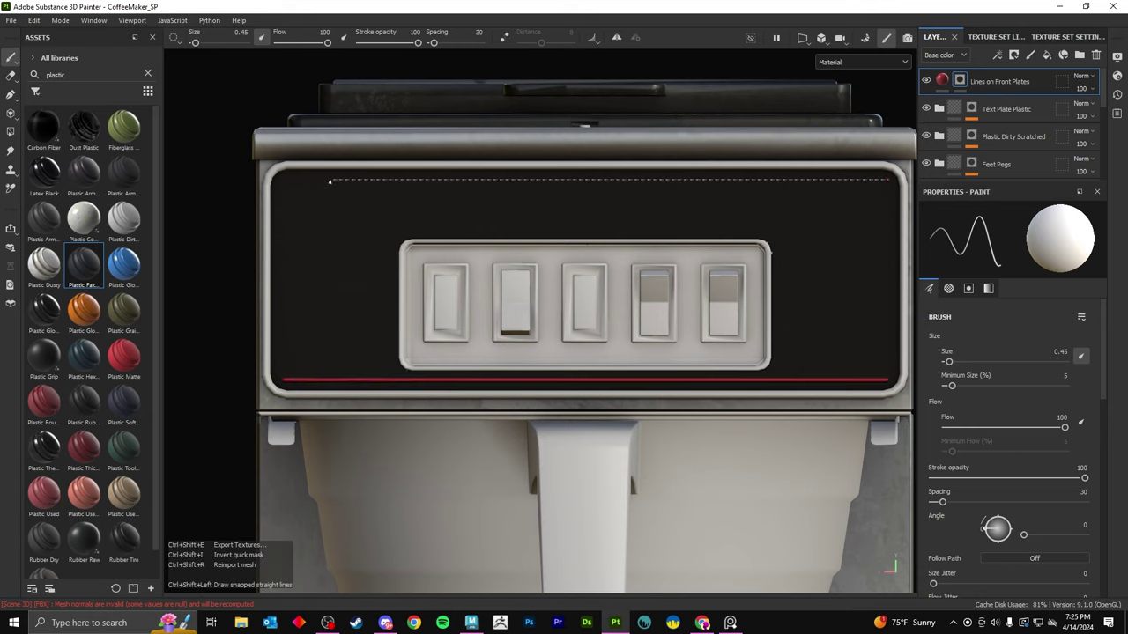
left_click(329, 181, "shift")
scroll(474, 238, "down", 2)
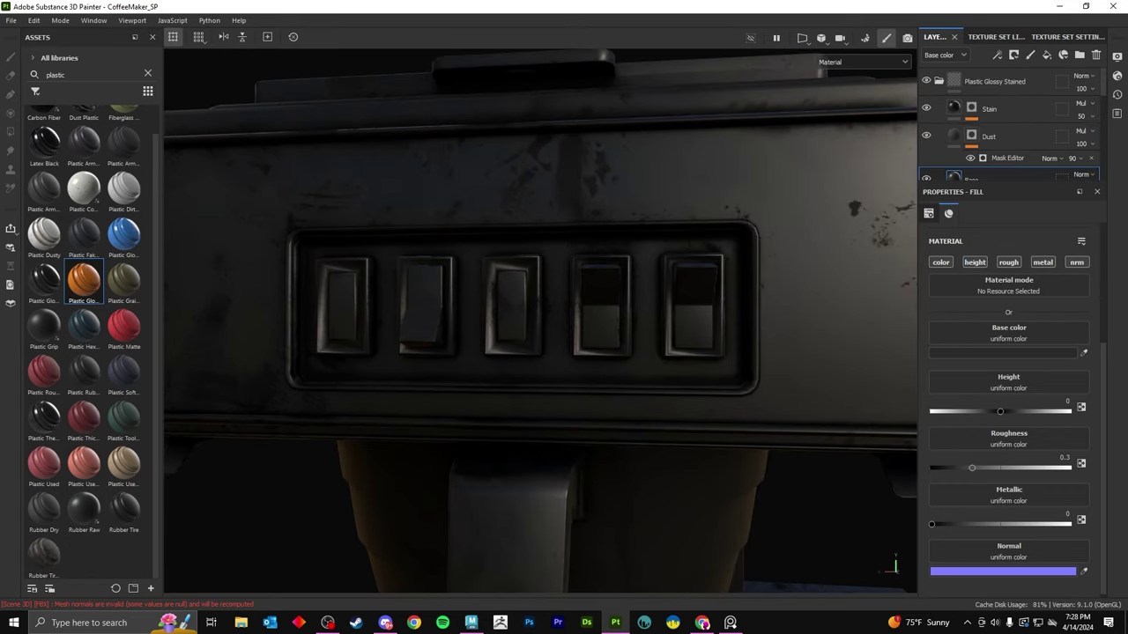
On the Dust mask, set Grunge Stain balance to 0.75 and global balance to 0.02.
left_click(954, 135)
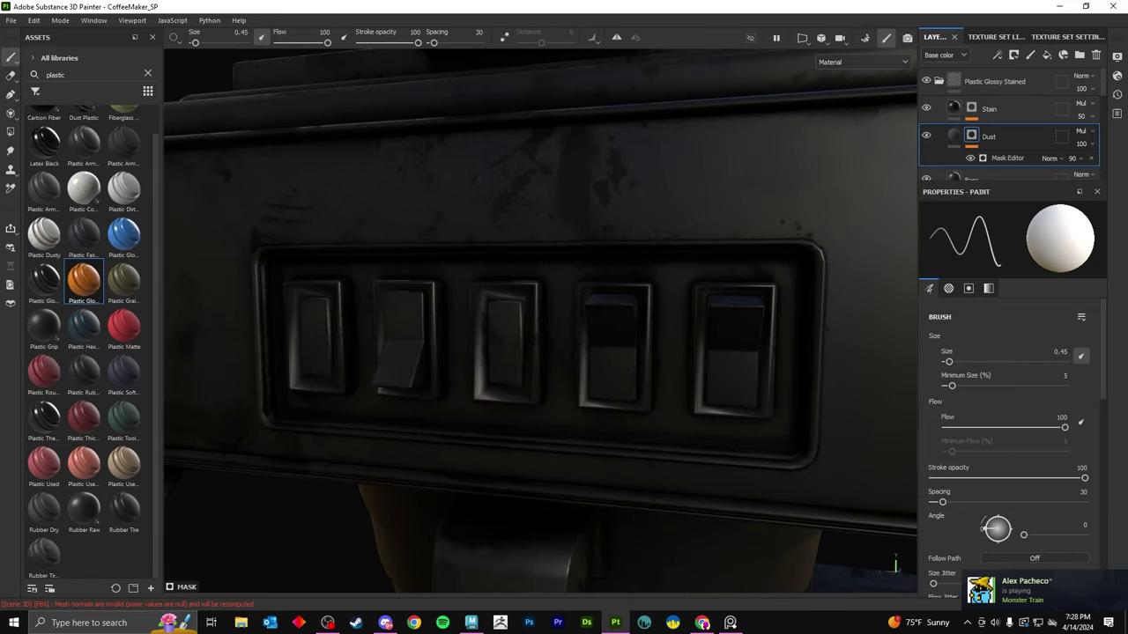
left_click(1007, 158)
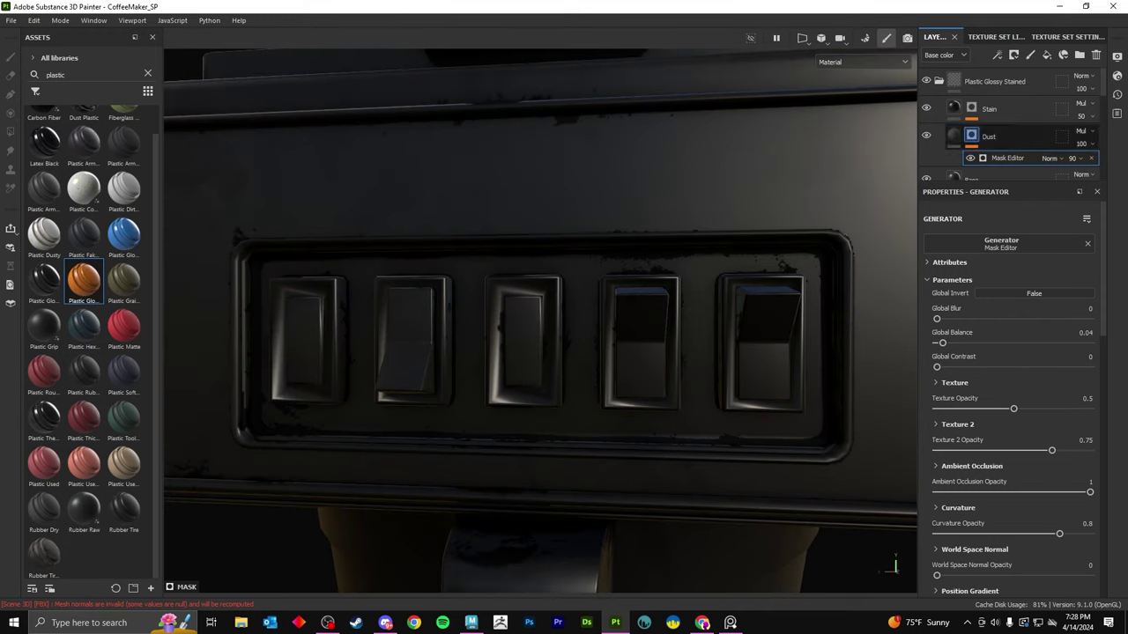
left_click(1009, 163)
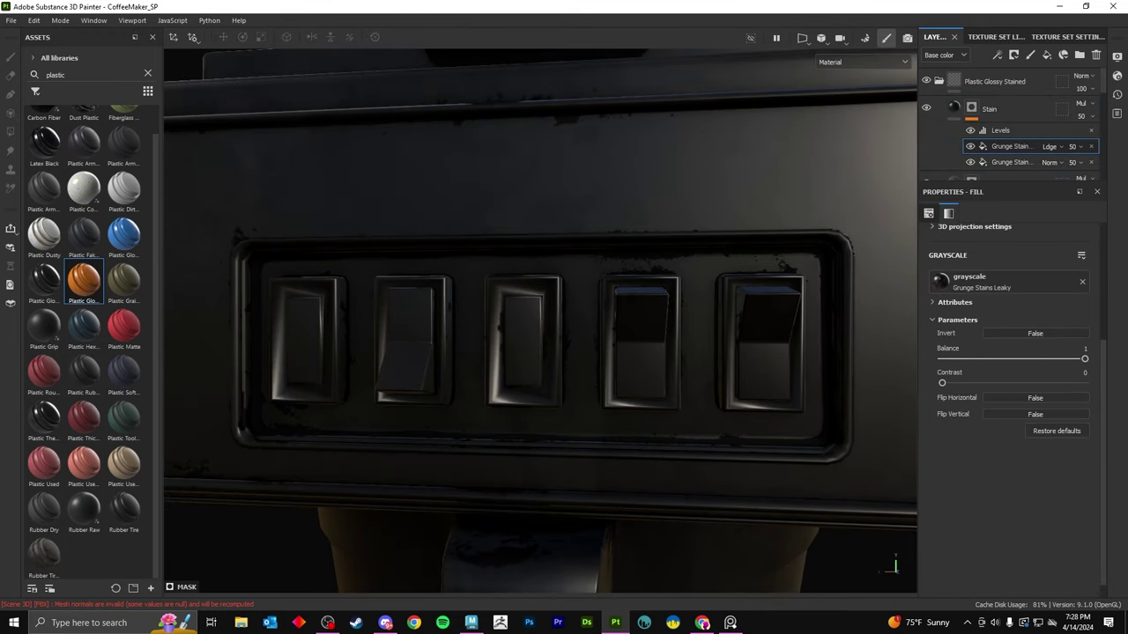
left_click_drag(1084, 359, 1049, 359)
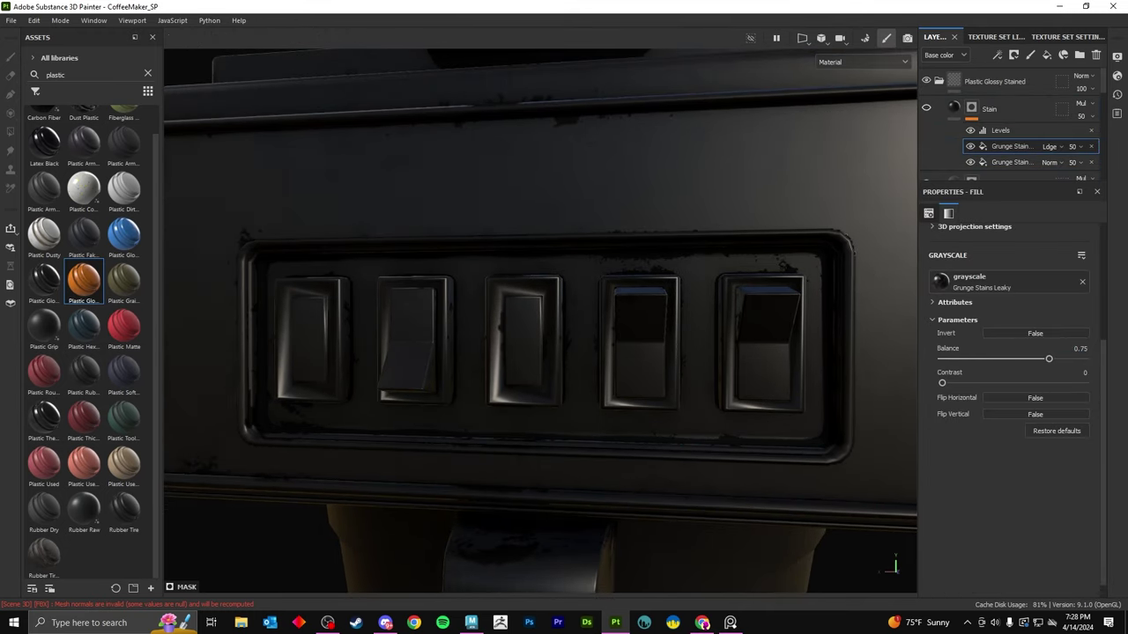
scroll(1008, 132, "down", 2)
left_click(1007, 135)
type(".02")
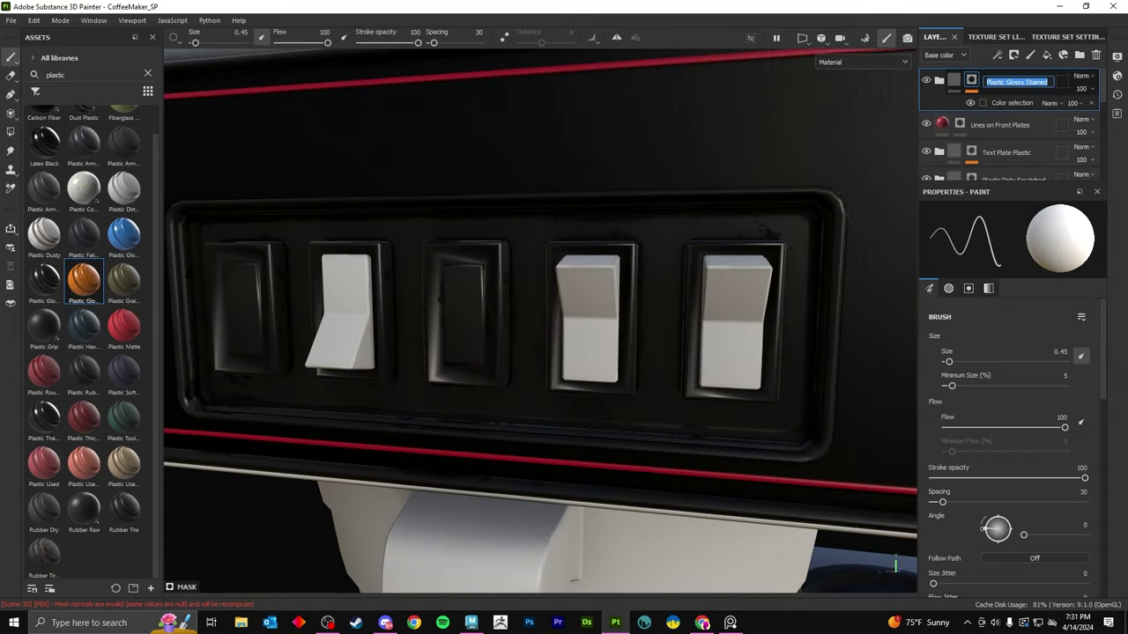
Name the folder Controls Plastic and limit the car paint to the white switch colour.
key("Return")
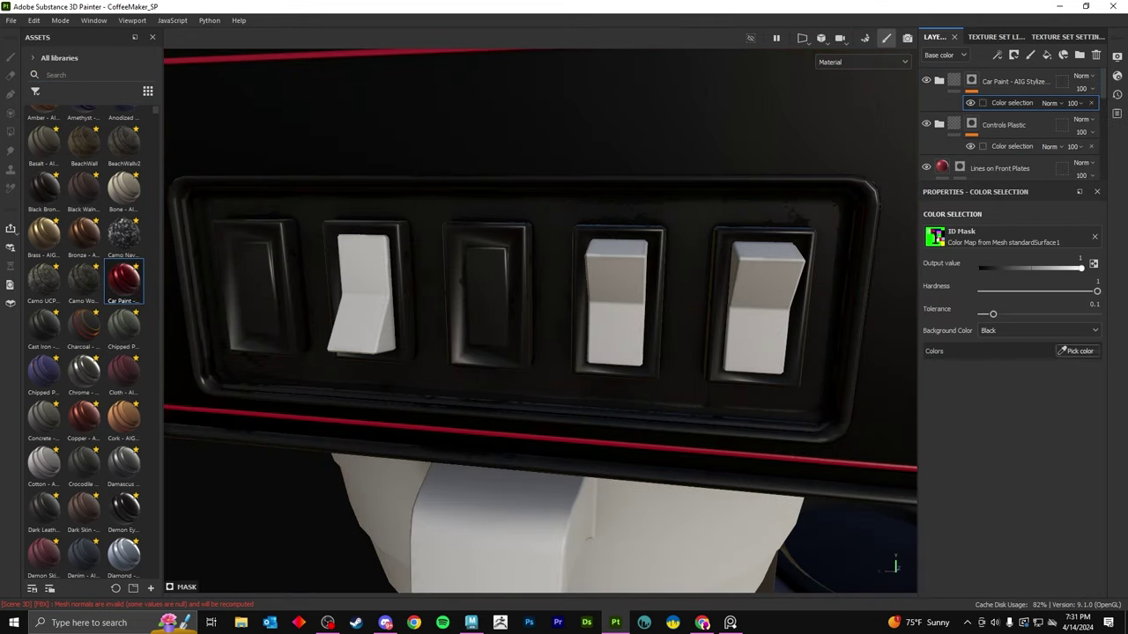
left_click(615, 300)
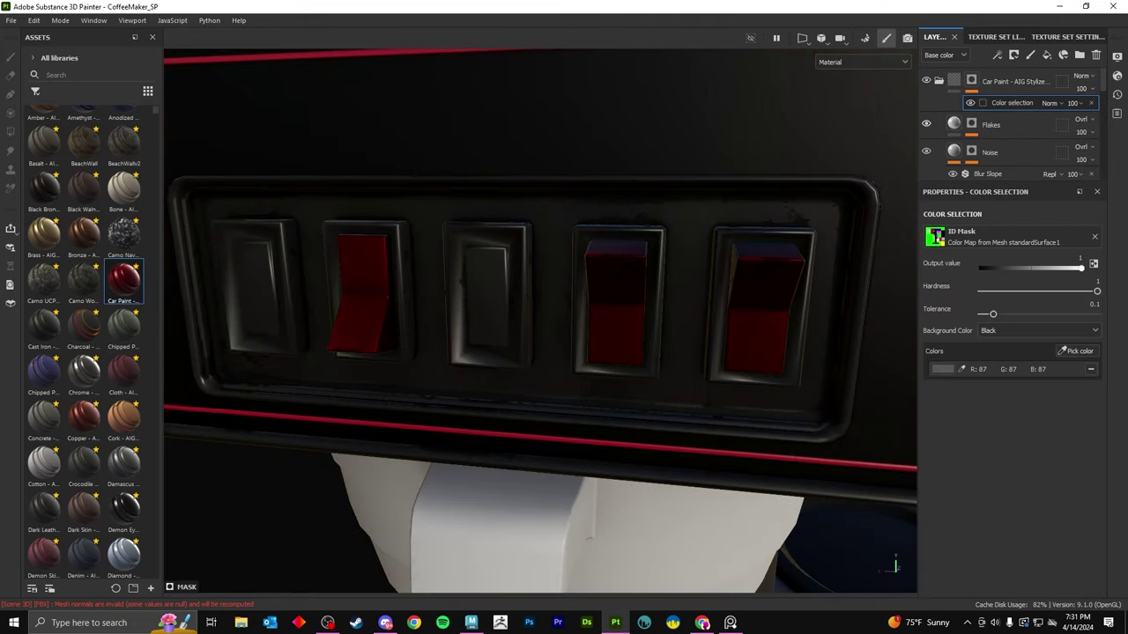
scroll(1008, 123, "down", 2)
left_click(991, 141)
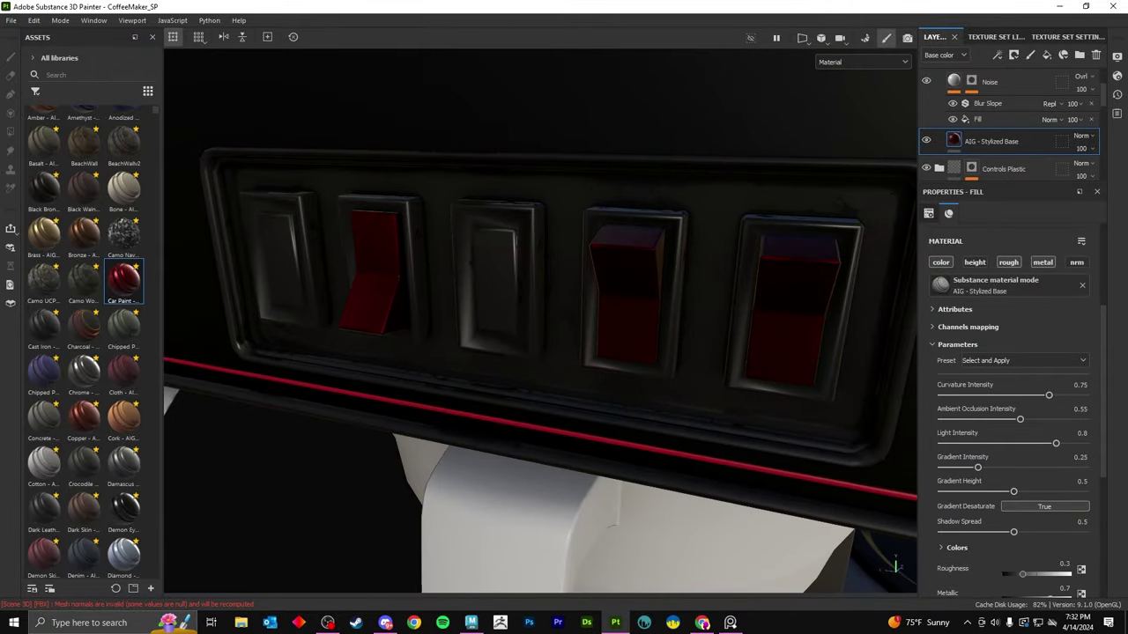
Inspect the car paint's Gradient Flakes and Noise Fill effects on the switch panel.
scroll(1009, 397, "down", 2)
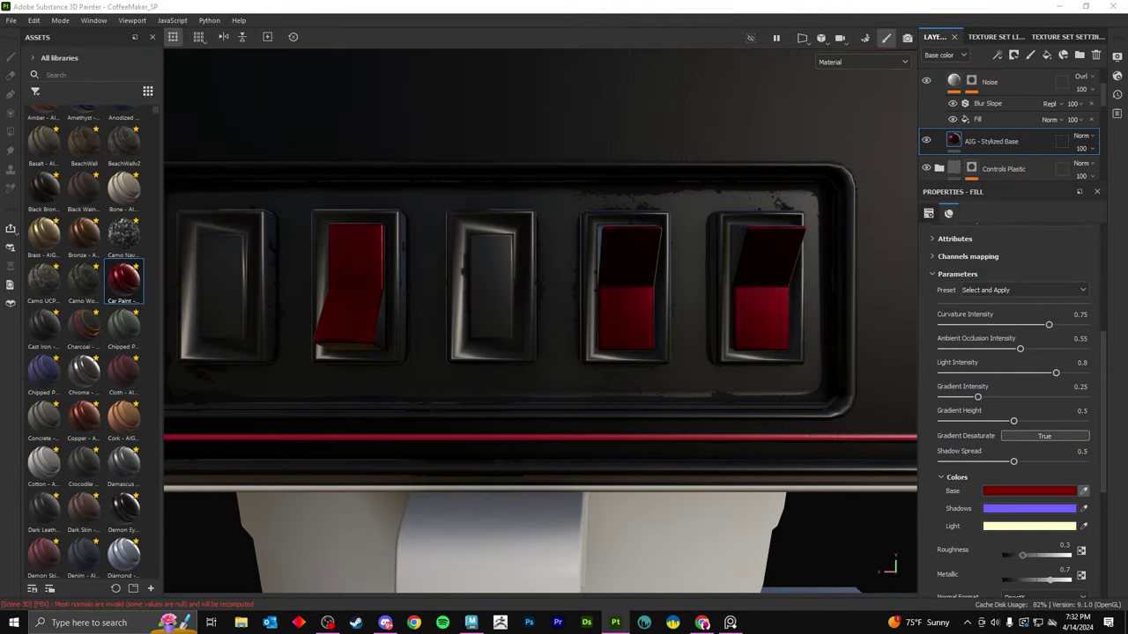
scroll(1009, 123, "up", 2)
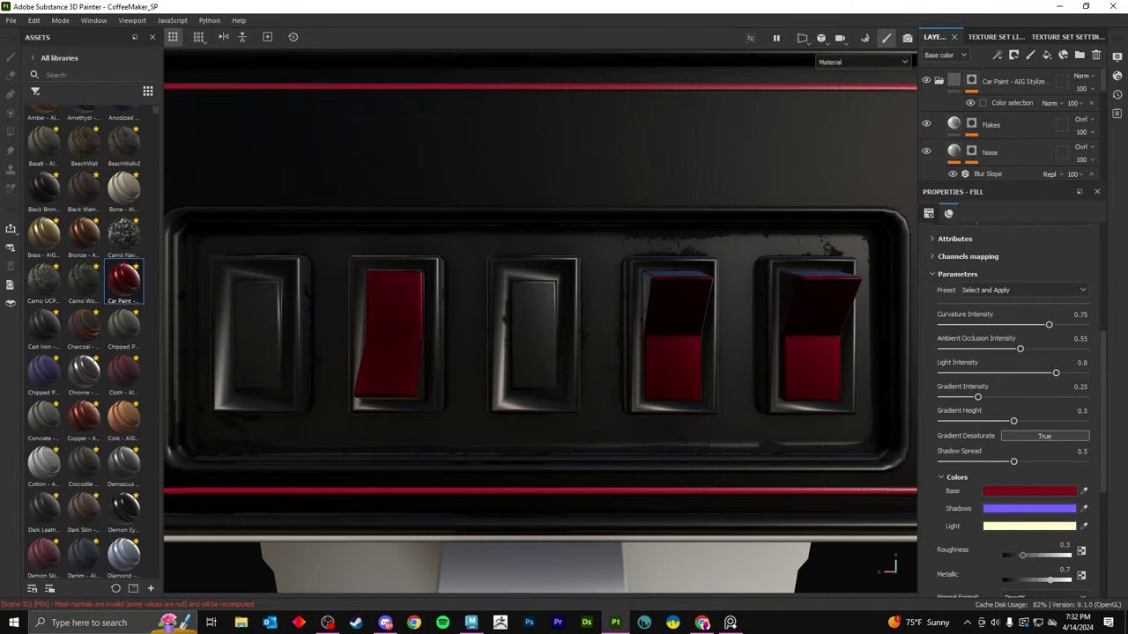
left_click(982, 146)
left_click(1014, 146)
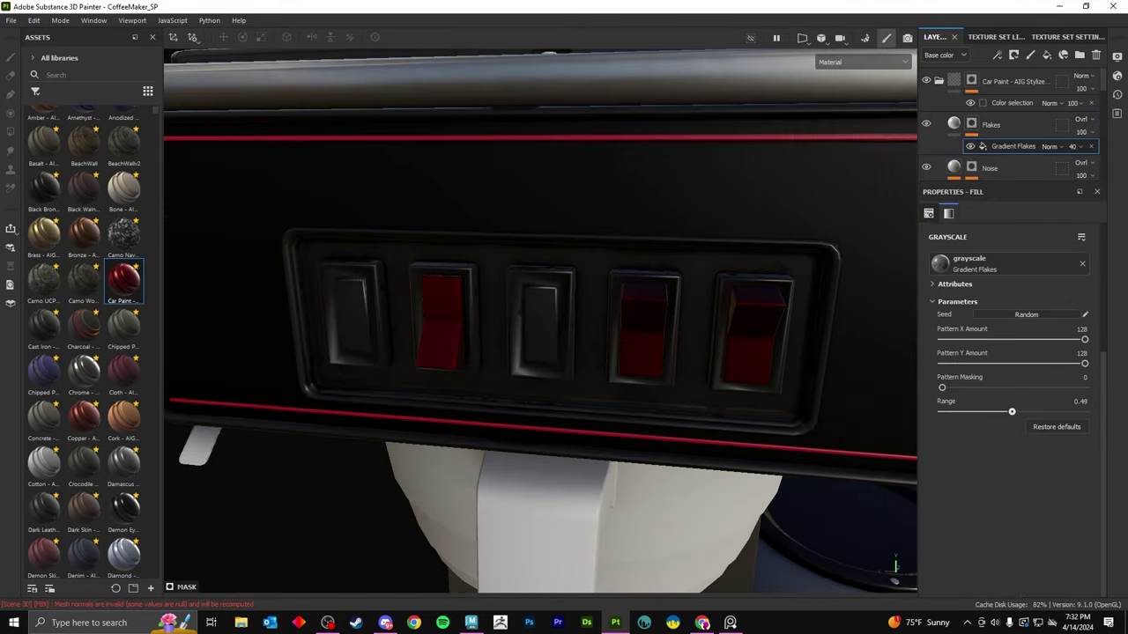
scroll(1008, 132, "down", 1)
left_click(995, 154)
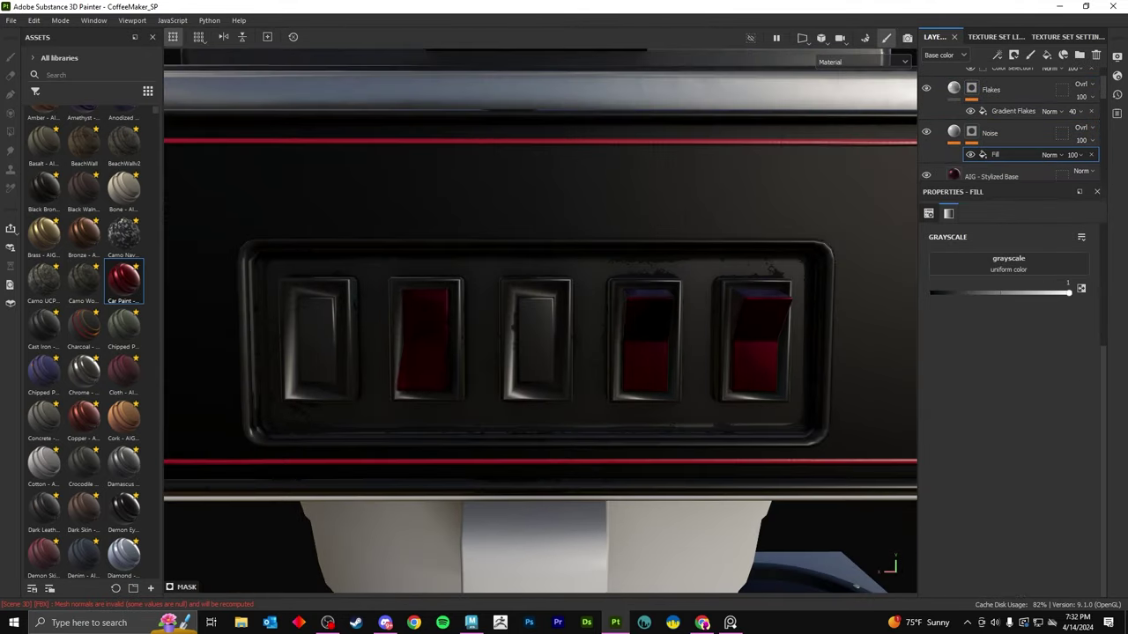
left_click_drag(537, 352, 617, 334, "alt")
left_click(1013, 111)
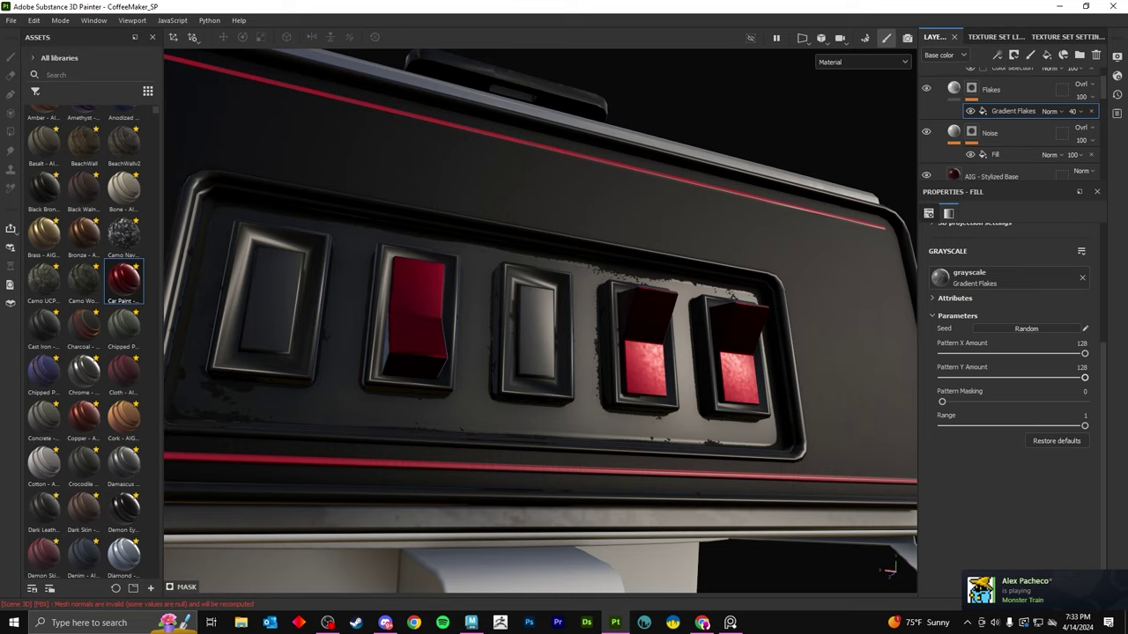
left_click_drag(538, 335, 581, 317, "alt")
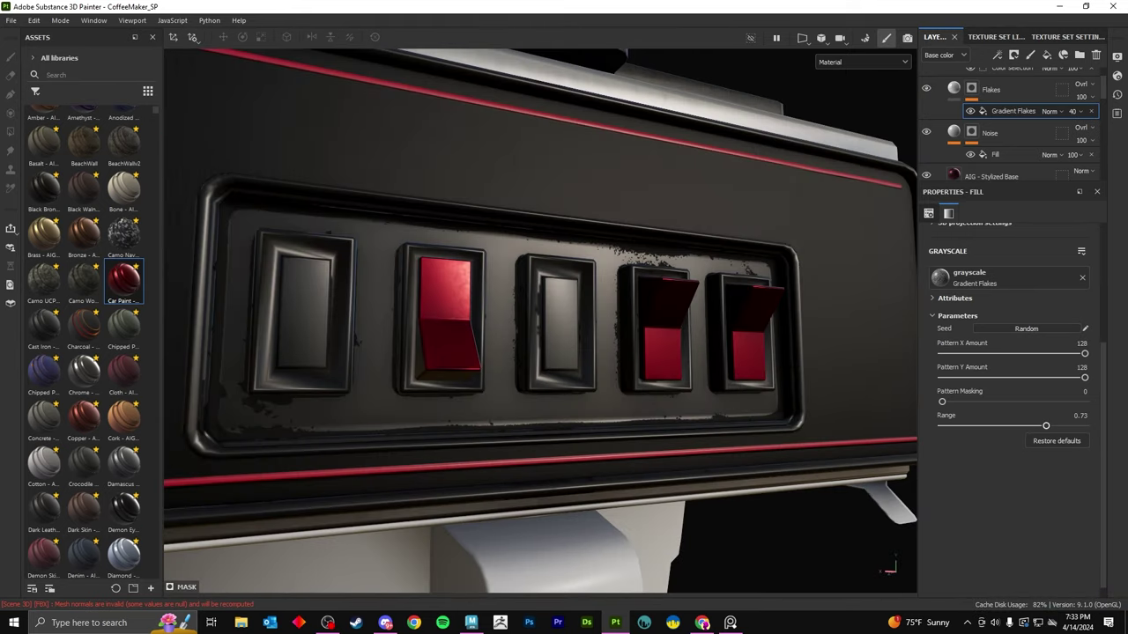
Reduce the Gradient Flakes range to 0.73 and review the AIG - Stylized Base settings.
left_click_drag(1046, 426, 1085, 426)
scroll(1009, 132, "down", 1)
left_click(992, 141)
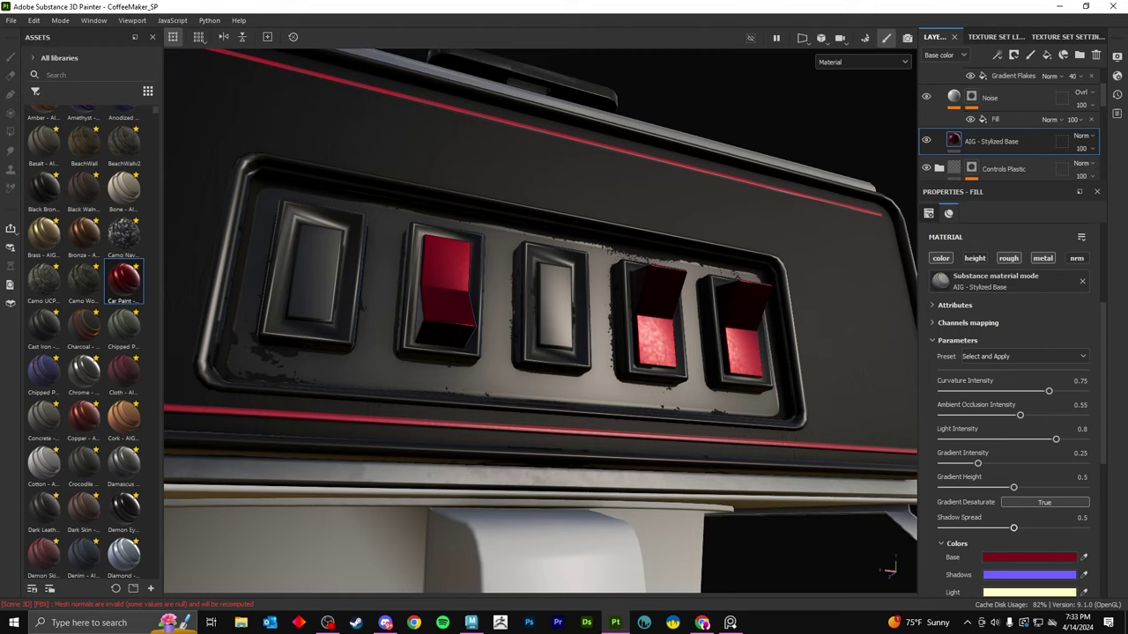
scroll(537, 334, "down", 3)
scroll(1009, 132, "up", 2)
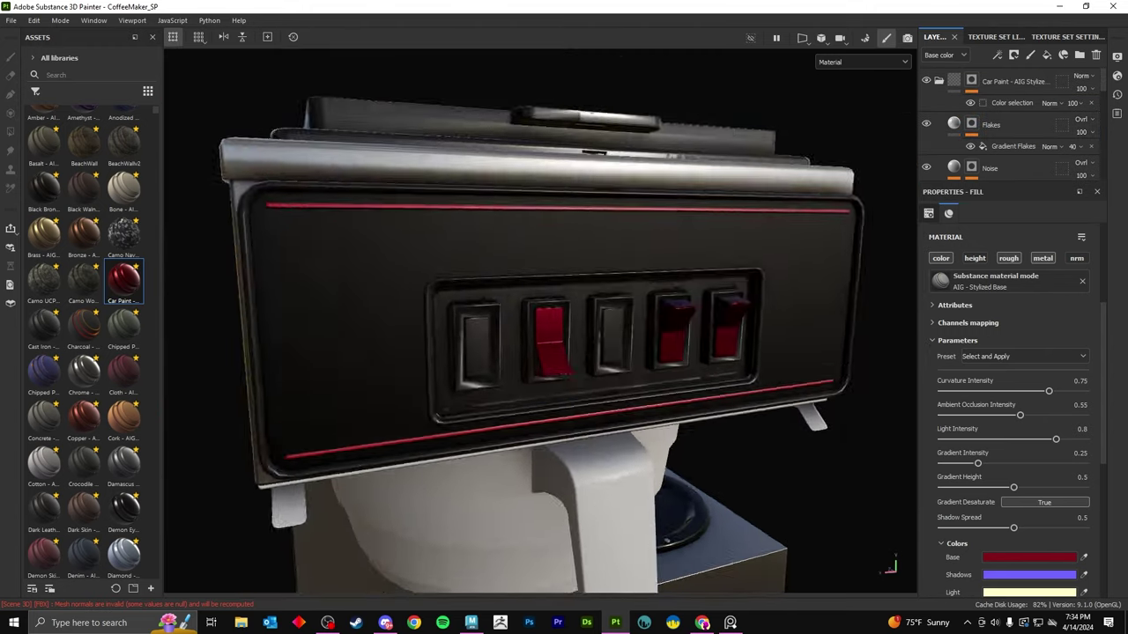
left_click_drag(537, 335, 494, 352, "alt")
With the brush active, check the Flakes layer and its Gradient Flakes settings on the red switches.
scroll(538, 334, "up", 3)
key("1")
scroll(537, 334, "down", 3)
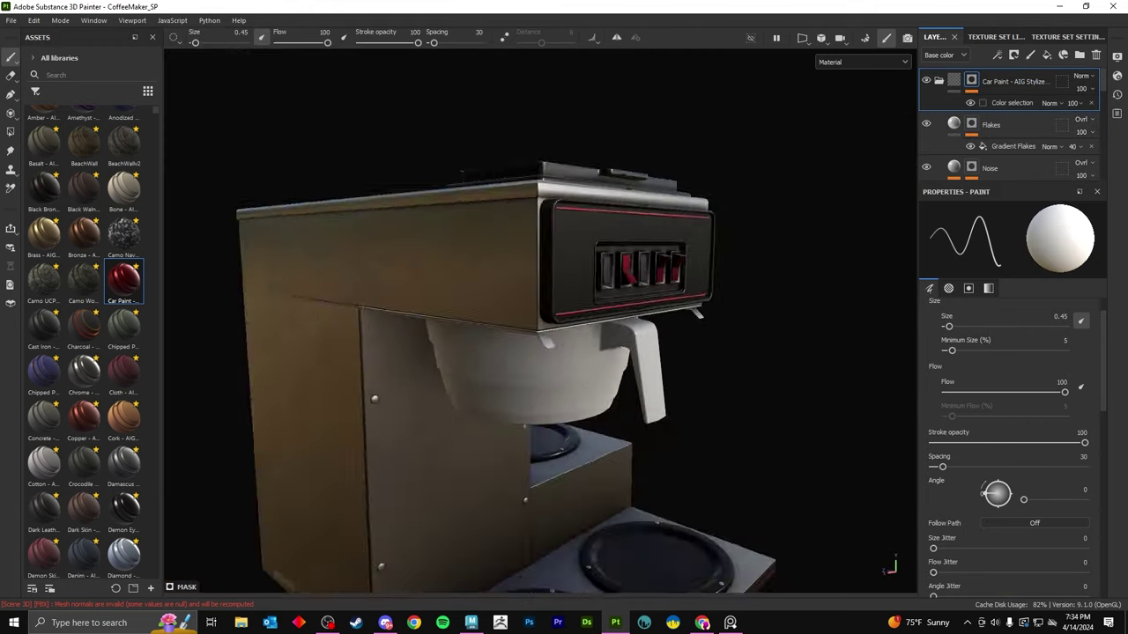
scroll(537, 335, "up", 3)
scroll(538, 335, "up", 1)
scroll(1008, 441, "down", 5)
left_click(992, 124)
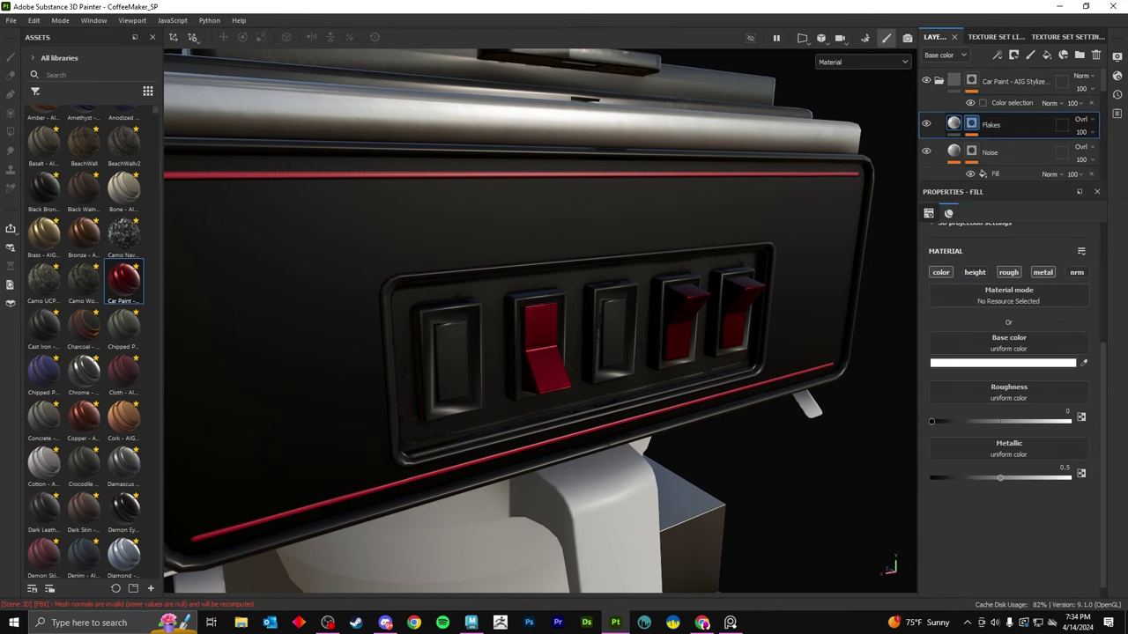
left_click(1013, 146)
scroll(537, 334, "up", 3)
scroll(538, 335, "up", 2)
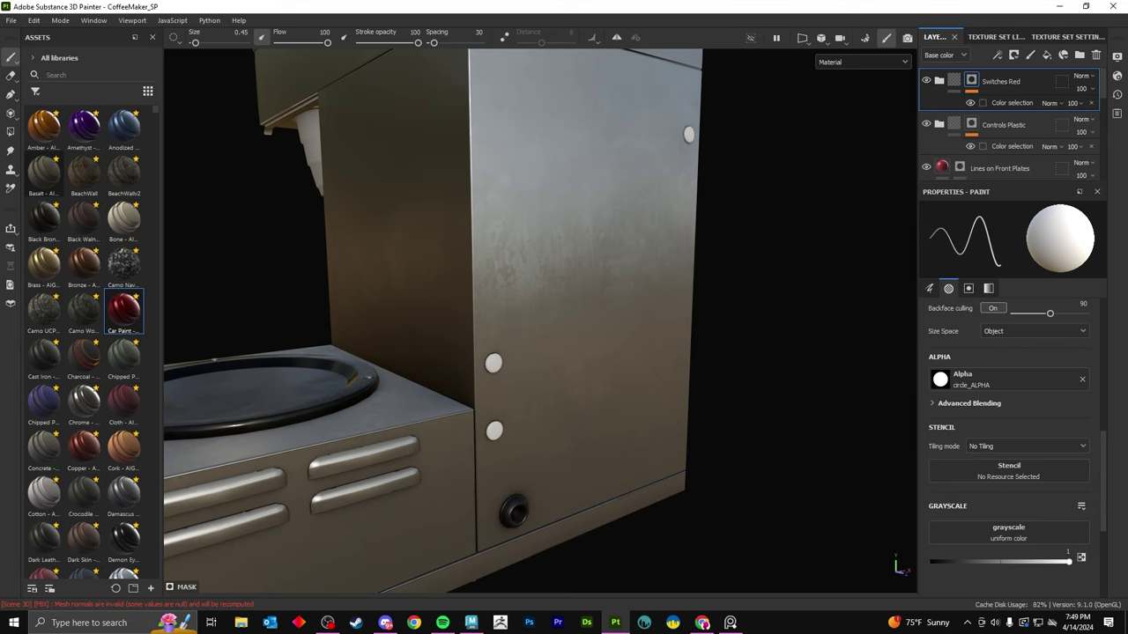
Search the assets for 'metal' and drop the Gun Steel material onto the bolts.
type("metal")
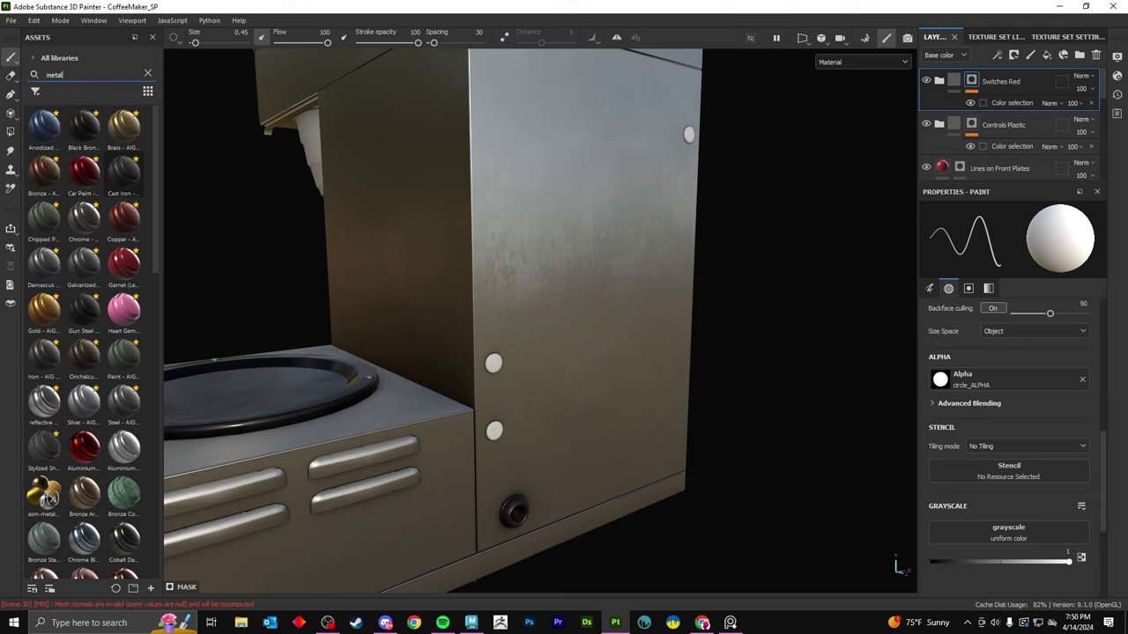
left_click_drag(84, 309, 229, 361)
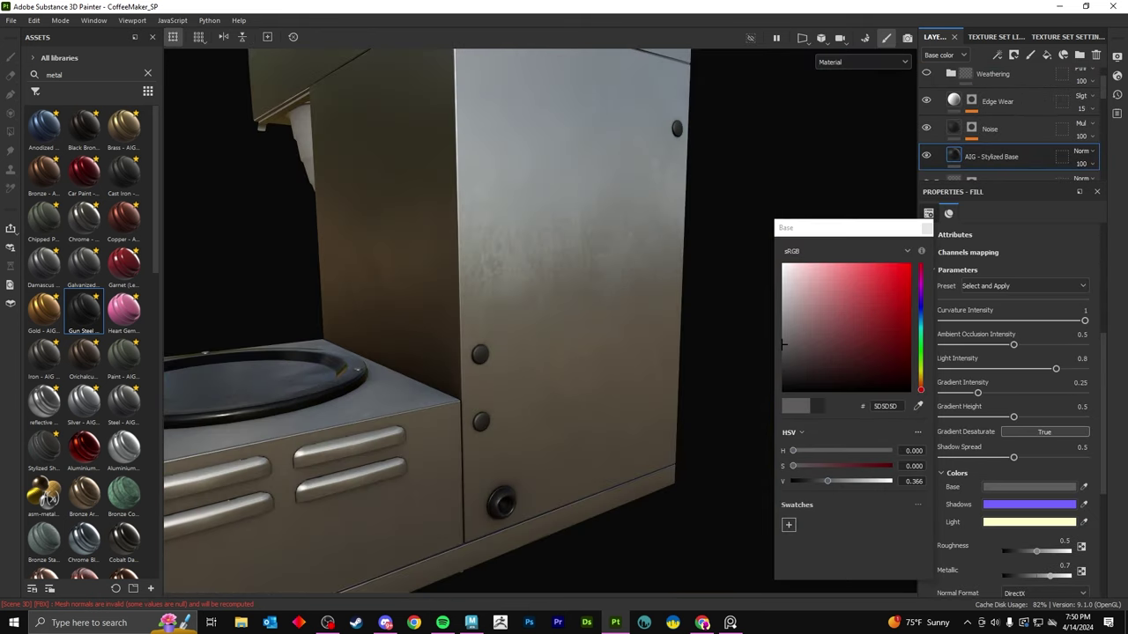
left_click_drag(893, 230, 870, 199)
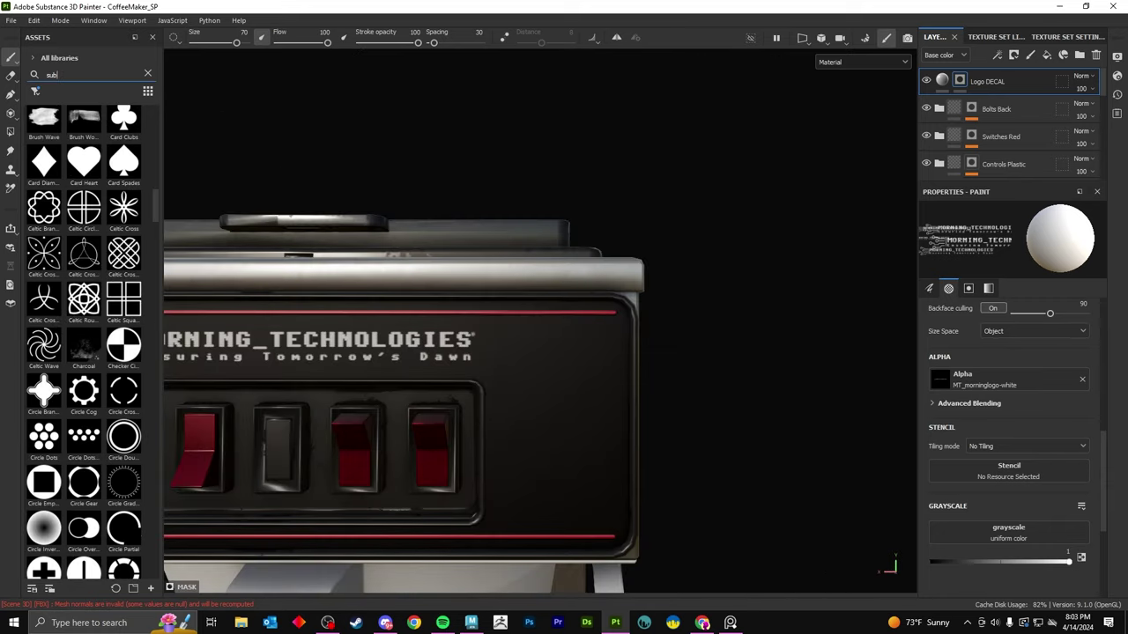
Search 'font' and try several text-stamp fonts, settling on Courier Prime.
key("BackSpace")
key("BackSpace")
key("BackSpace")
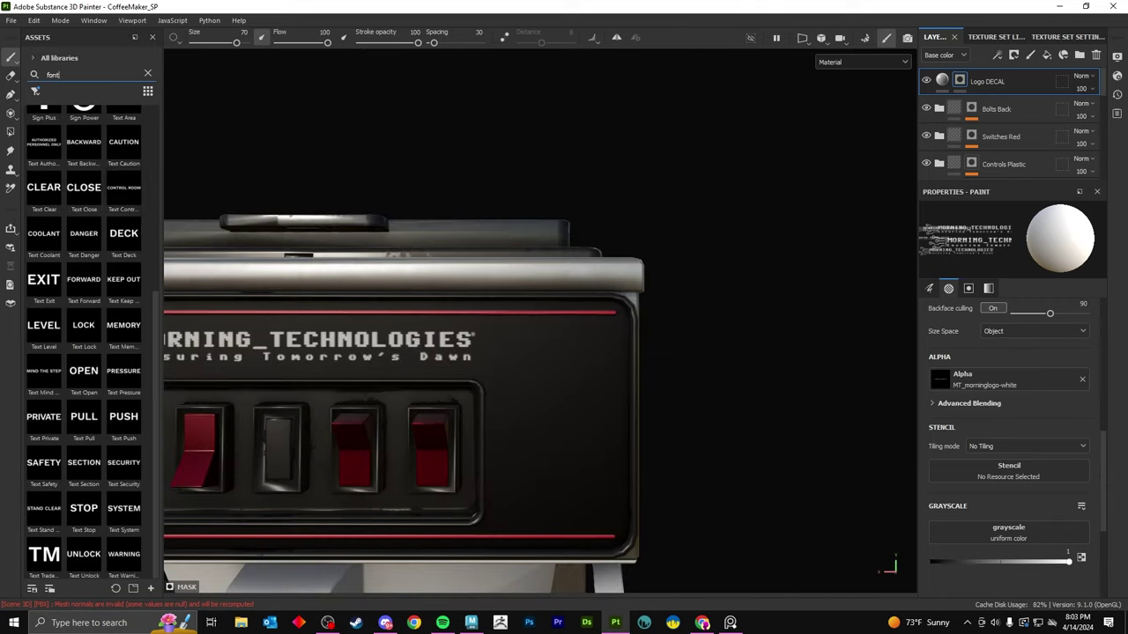
type("font")
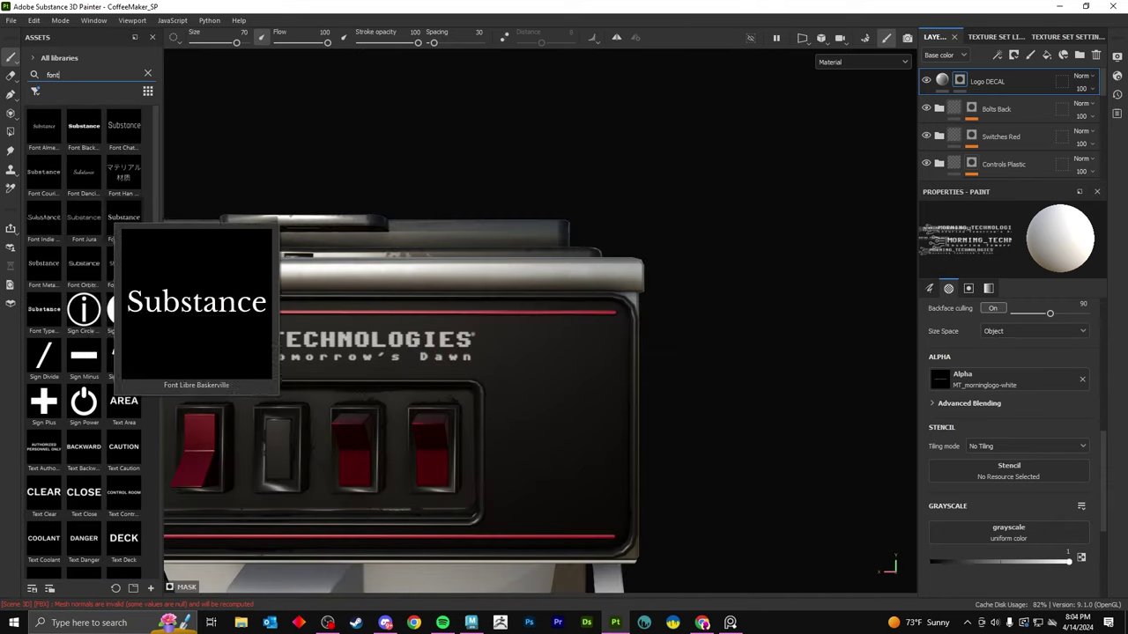
left_click(44, 263)
left_click(84, 217)
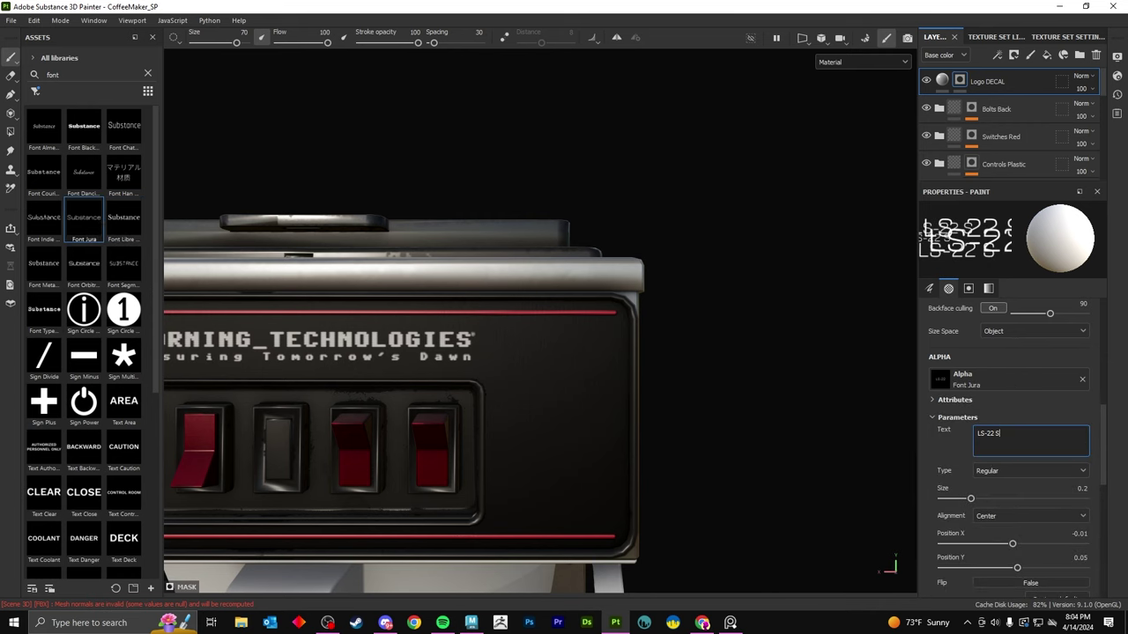
left_click(980, 497)
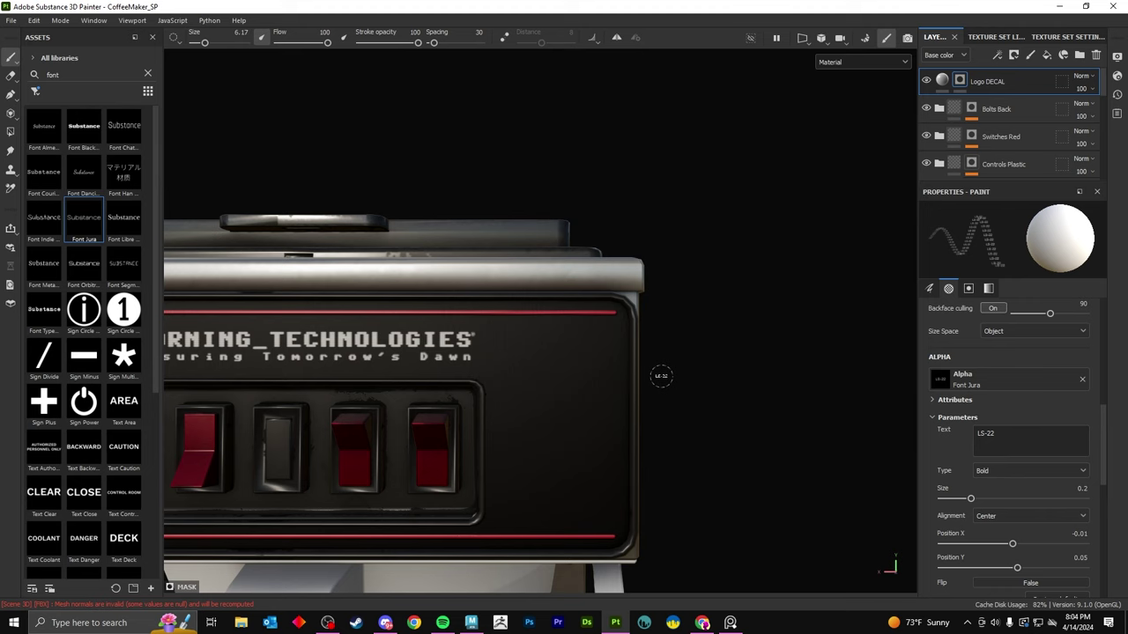
left_click(123, 128)
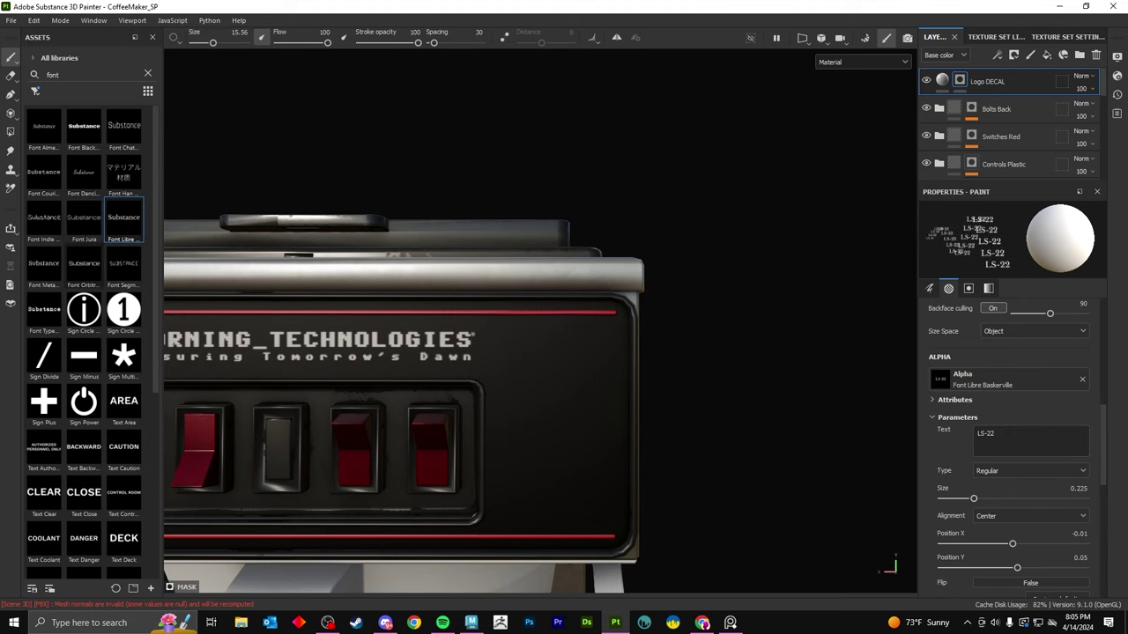
left_click(44, 172)
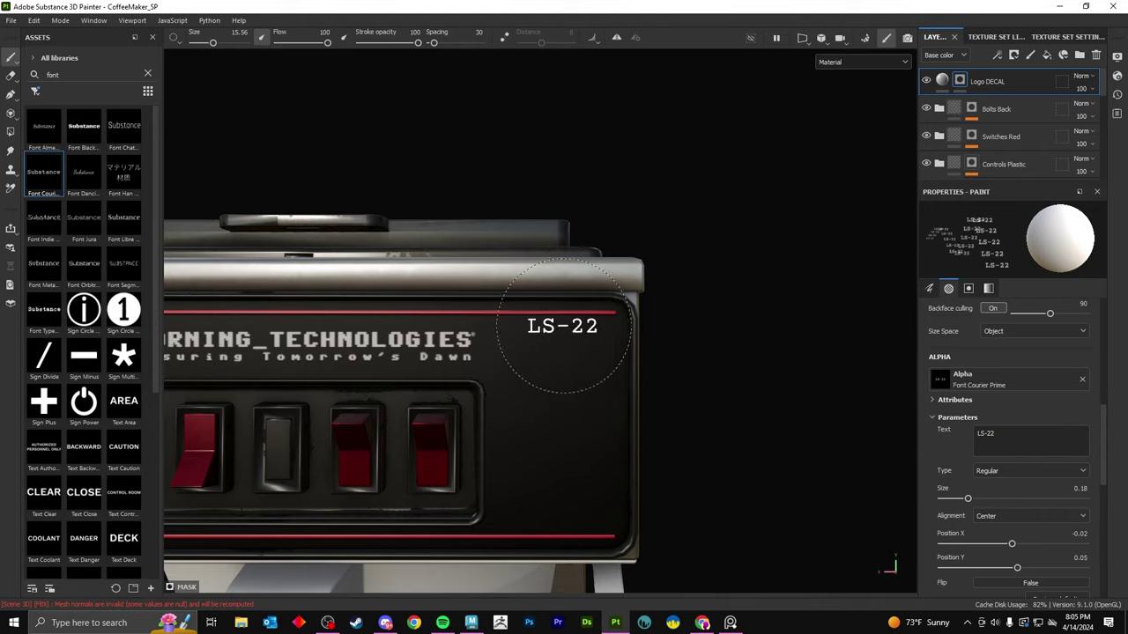
scroll(542, 328, "up", 3)
Stamp LS-22 on the front panel, then SERIES in Regular weight beside it.
left_click(552, 315)
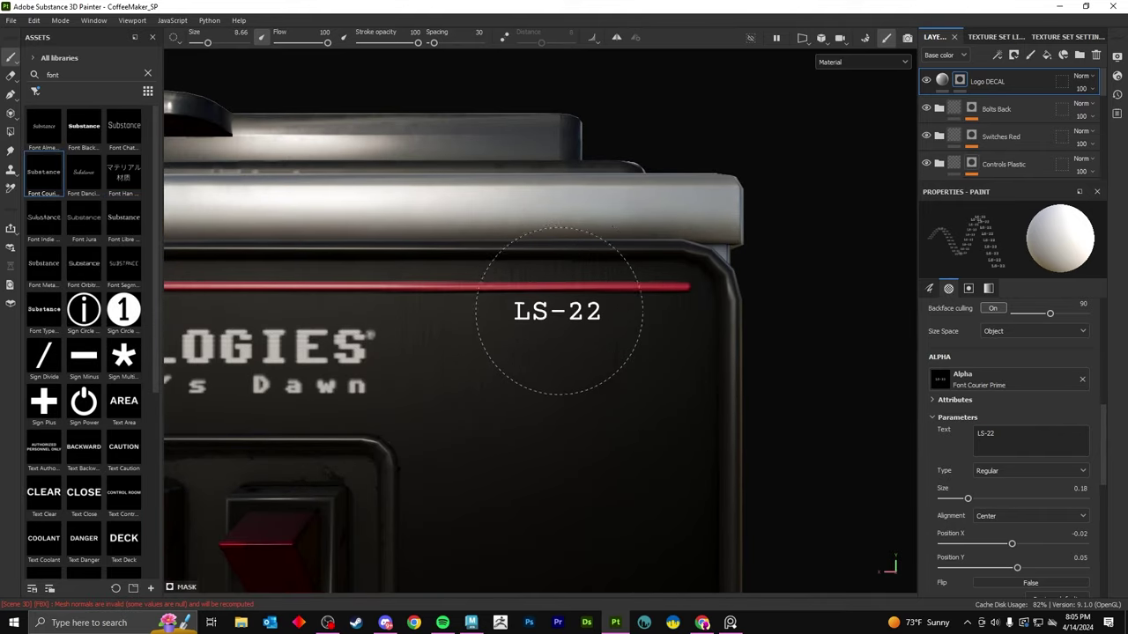
scroll(558, 310, "down", 5)
scroll(559, 310, "up", 3)
scroll(546, 352, "down", 3)
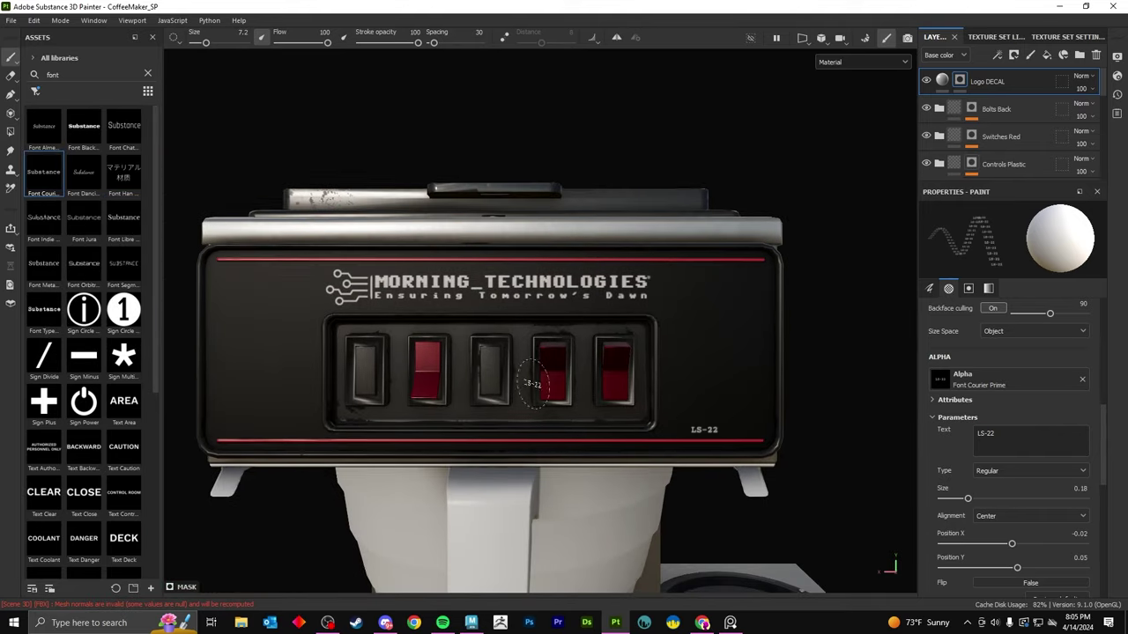
scroll(533, 383, "up", 3)
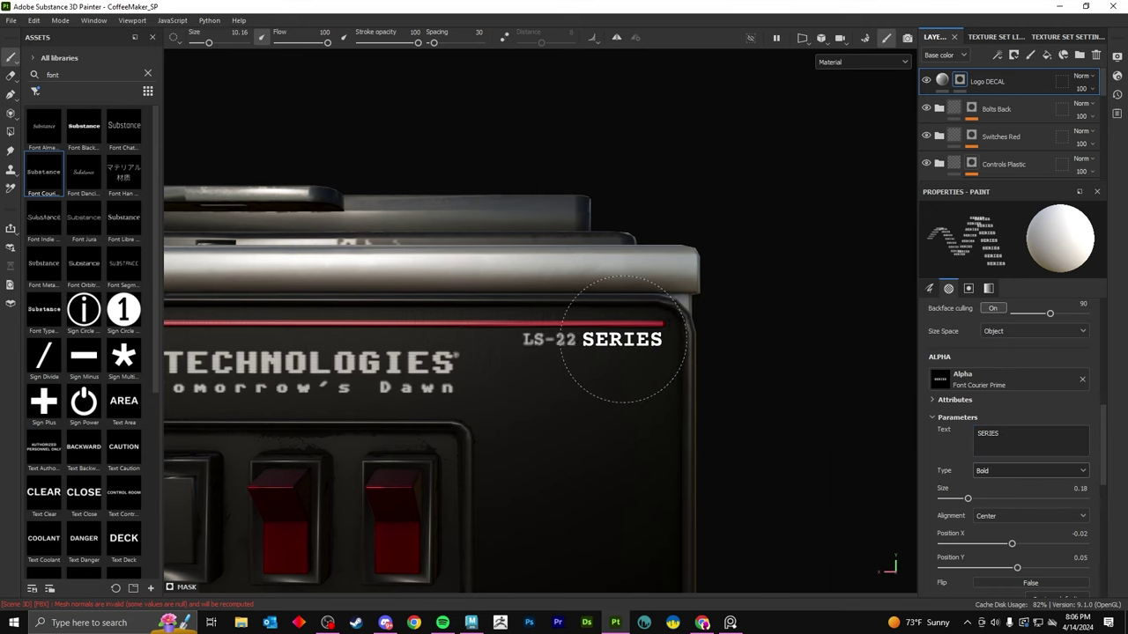
scroll(622, 340, "down", 3)
scroll(604, 393, "up", 4)
left_click(1029, 471)
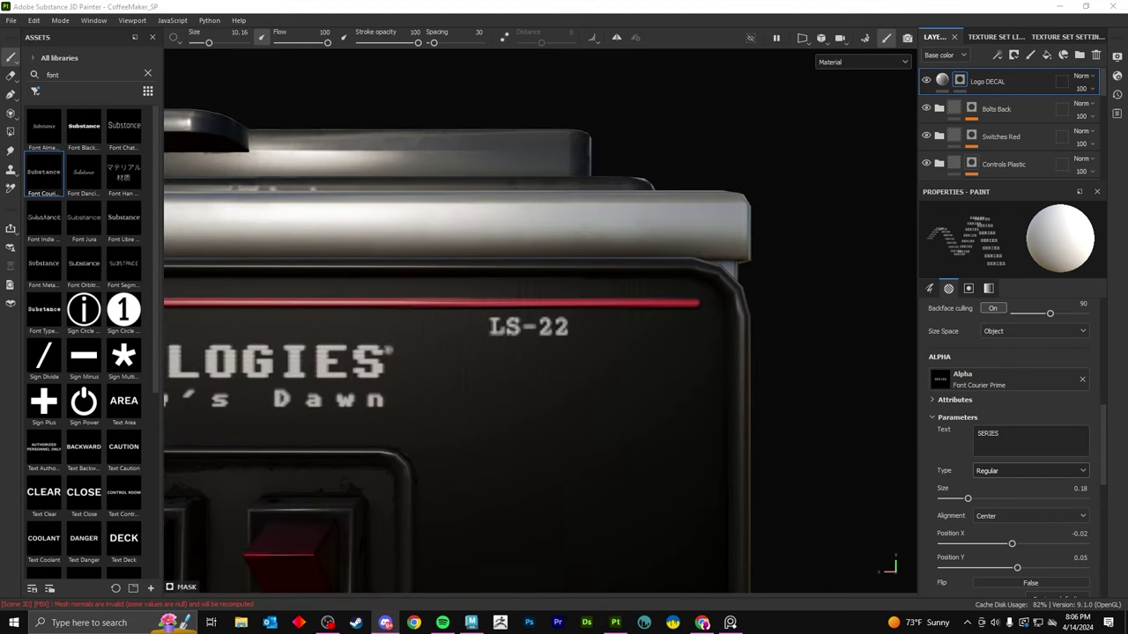
left_click(636, 327)
key("e")
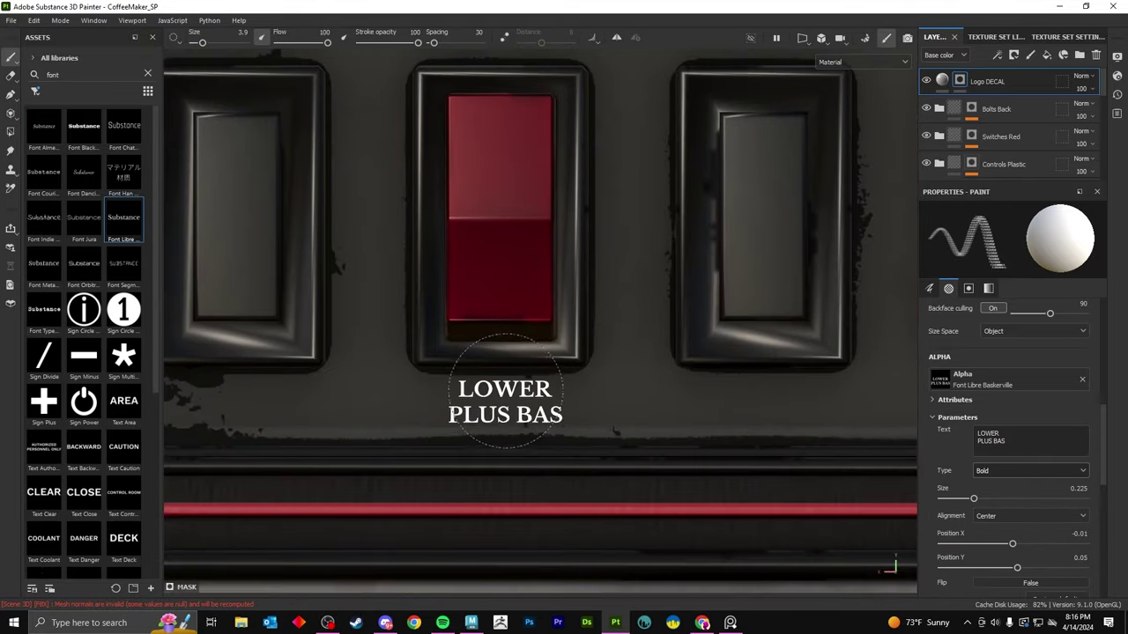
Pull the view back to show the whole front panel with its switch labels.
scroll(1009, 440, "down", 5)
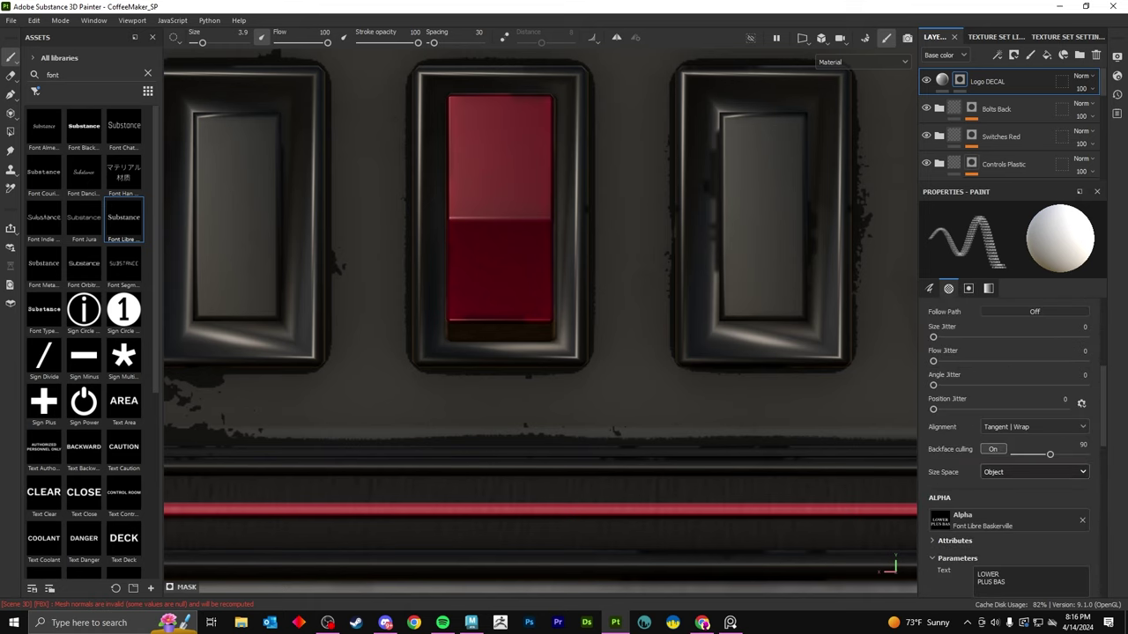
scroll(1009, 450, "down", 2)
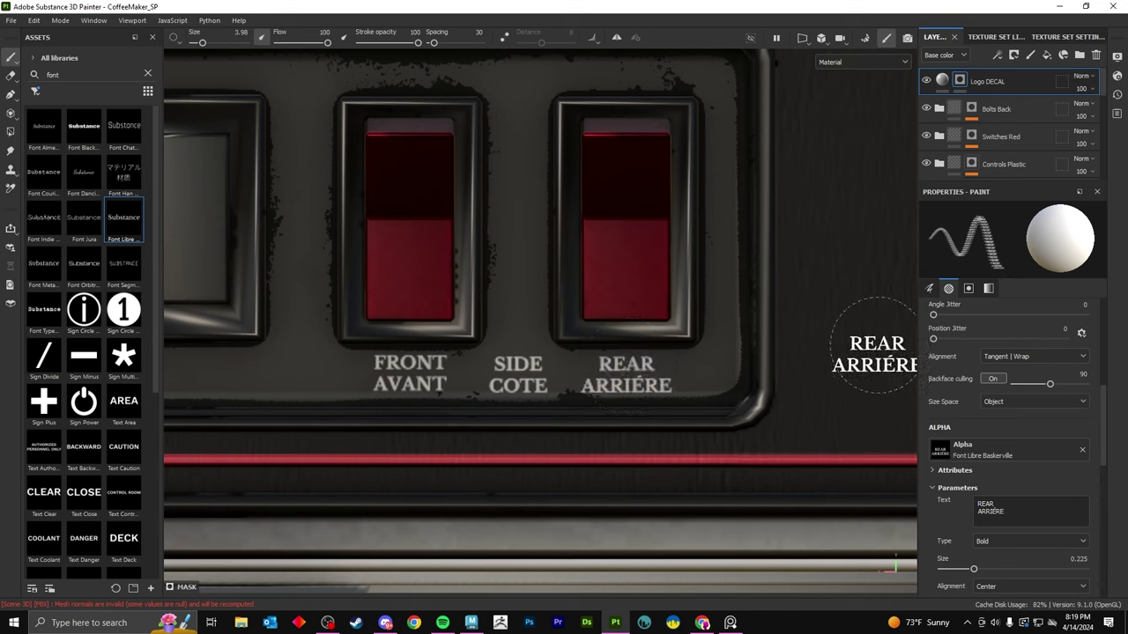
scroll(216, 158, "up", 3)
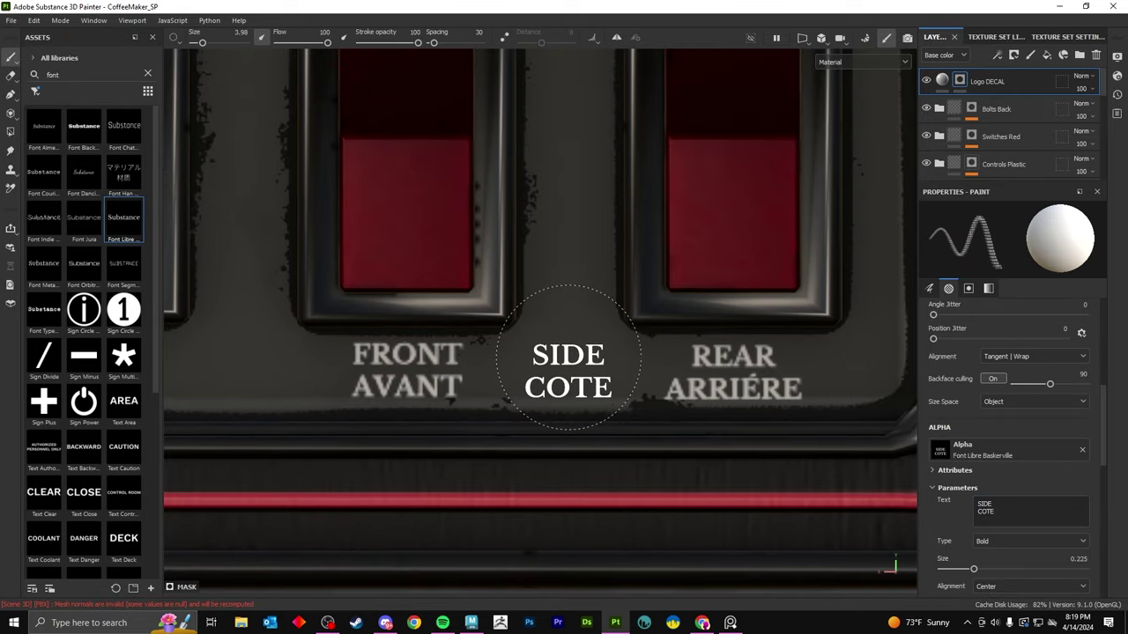
scroll(568, 357, "down", 10)
mouse_move(568, 357)
left_mouse_down("alt")
mouse_move(452, 271)
mouse_move(493, 273)
left_mouse_up("alt")
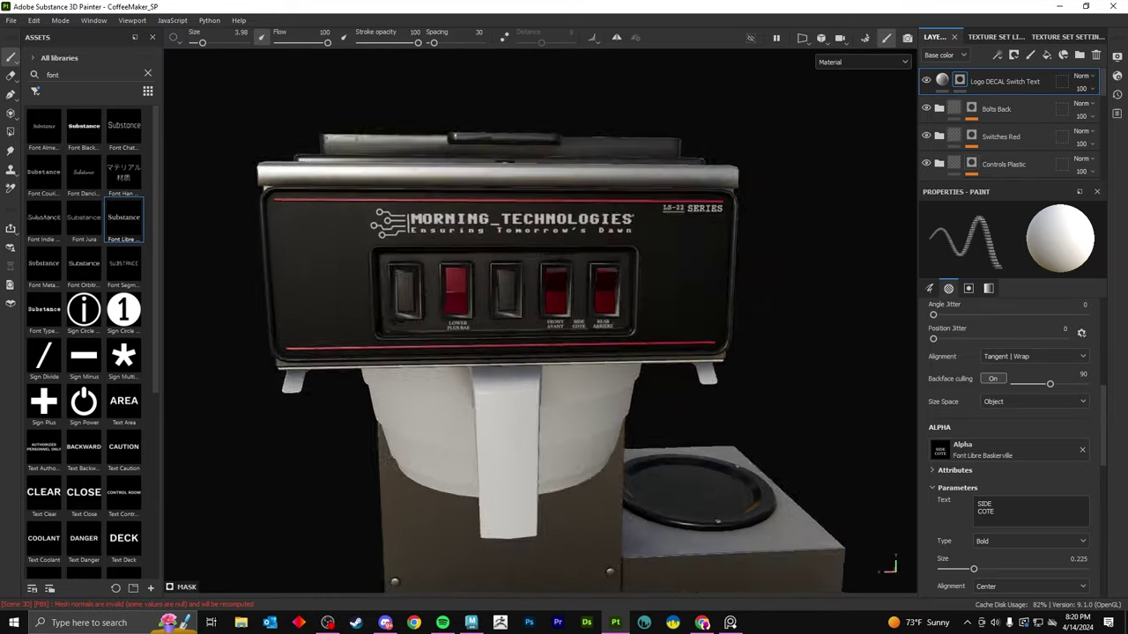
Apply the Latex Black plastic material to the coffee maker from a three-quarter view.
scroll(568, 262, "down", 5)
mouse_move(568, 262)
left_mouse_down("alt")
mouse_move(494, 228)
mouse_move(459, 265)
left_mouse_up("alt")
scroll(495, 228, "up", 6)
scroll(494, 227, "down", 5)
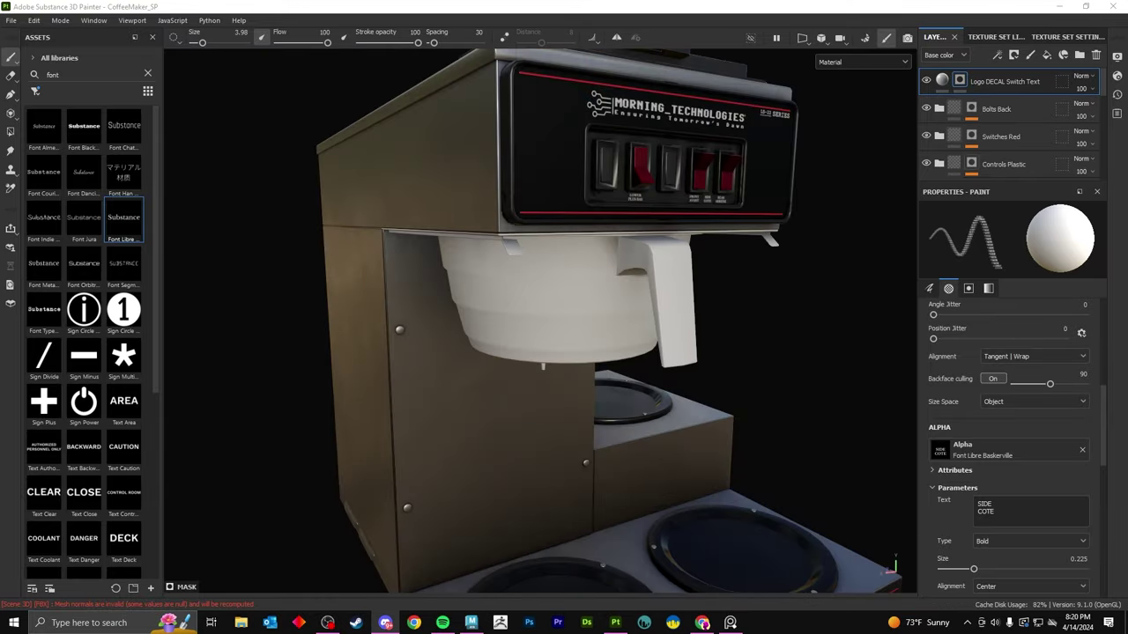
scroll(458, 264, "up", 8)
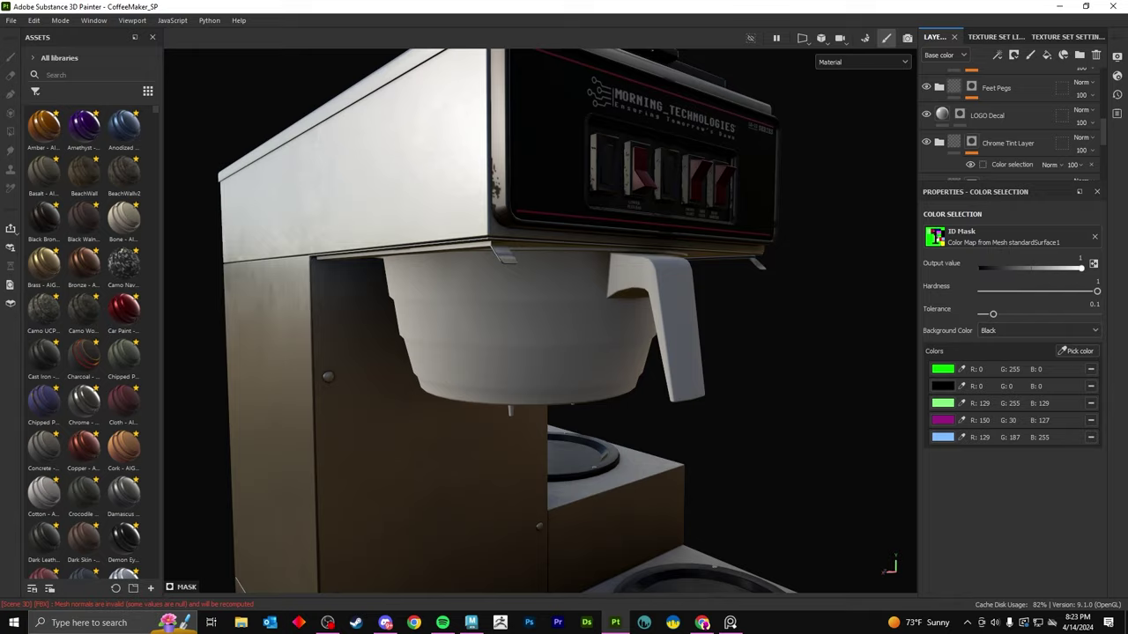
left_click_drag(44, 170, 529, 309)
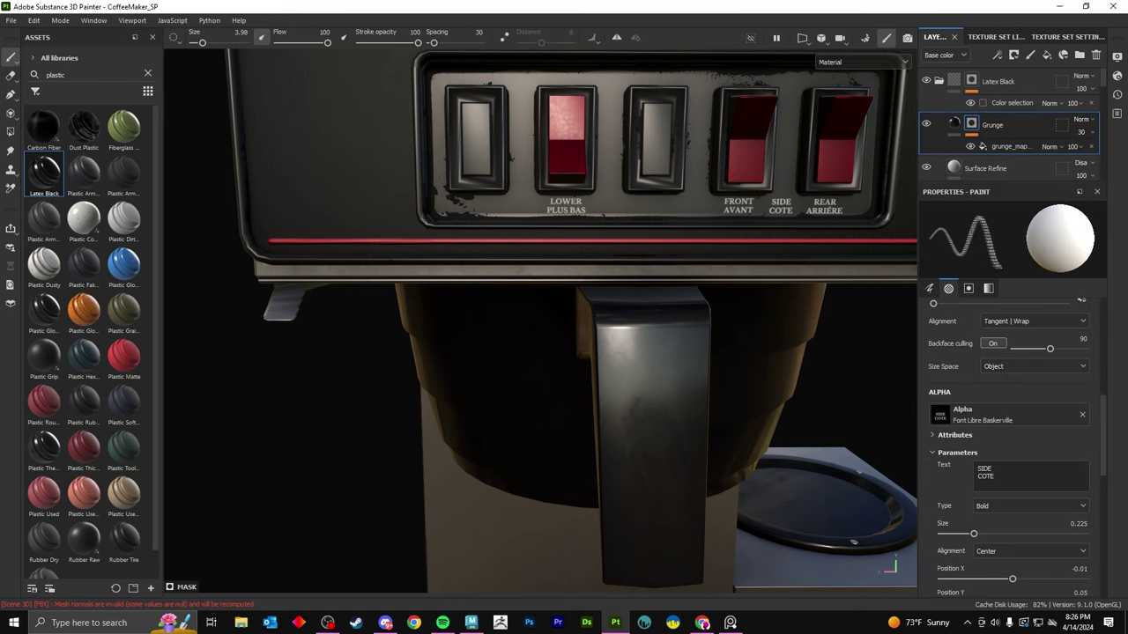
Add a Metal Edge Wear generator mask to the Base layer with wear level 0.72.
left_click(1005, 137)
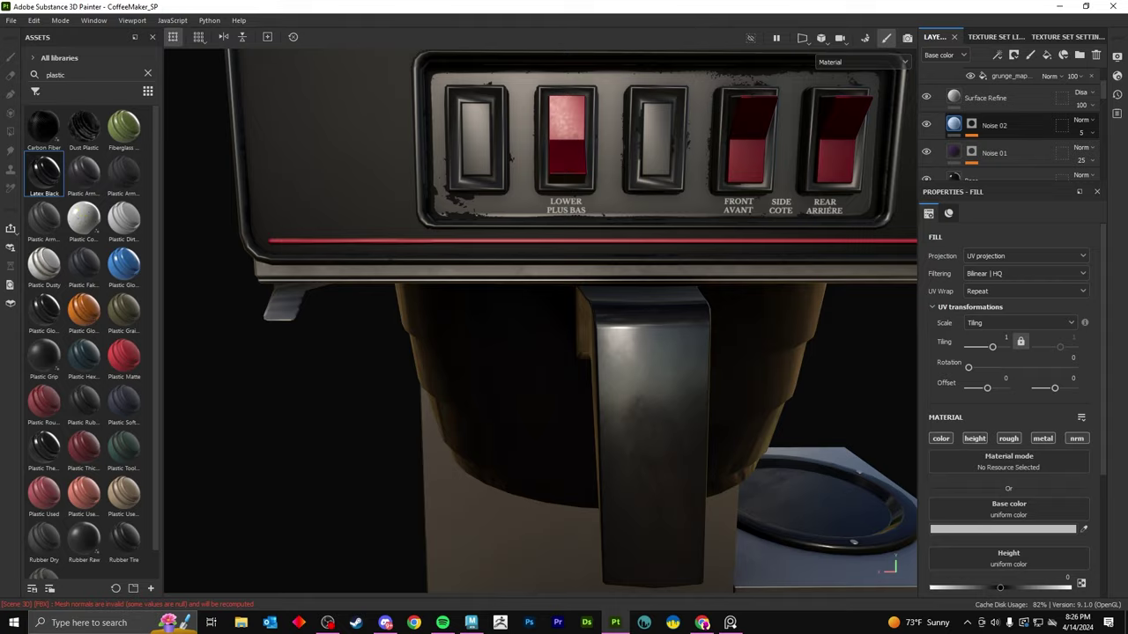
left_click(971, 145)
left_click_drag(529, 353, 617, 265, "alt")
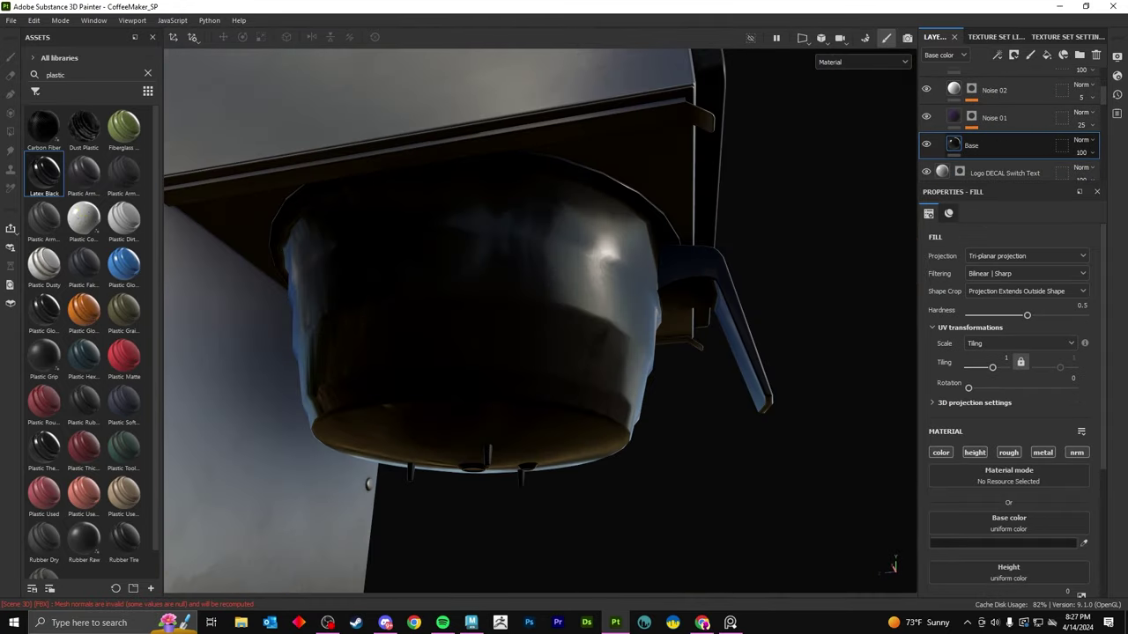
right_click(971, 144)
left_click(964, 432)
left_click(1014, 318)
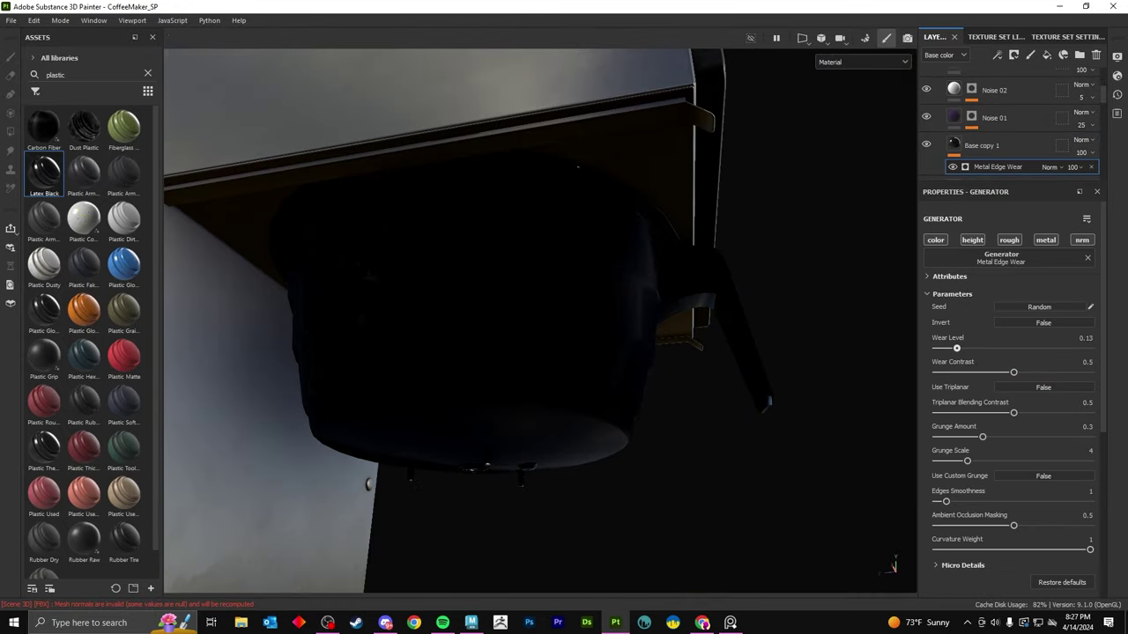
left_click_drag(956, 348, 1047, 348)
left_click_drag(529, 352, 440, 264, "alt")
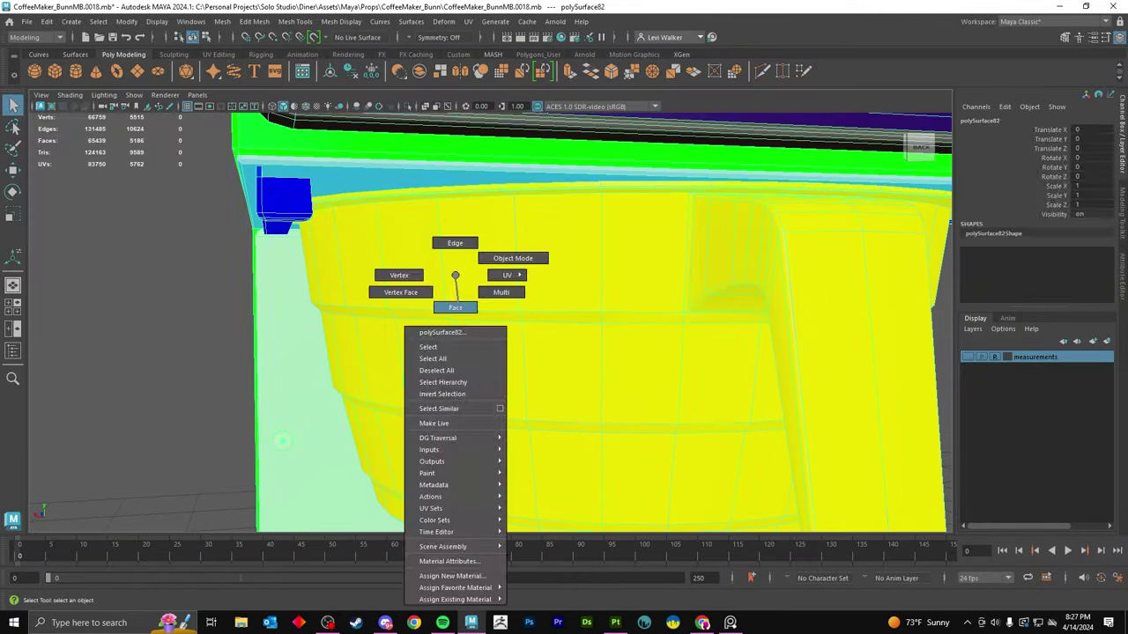
right_click_drag(449, 277, 449, 308, "shift")
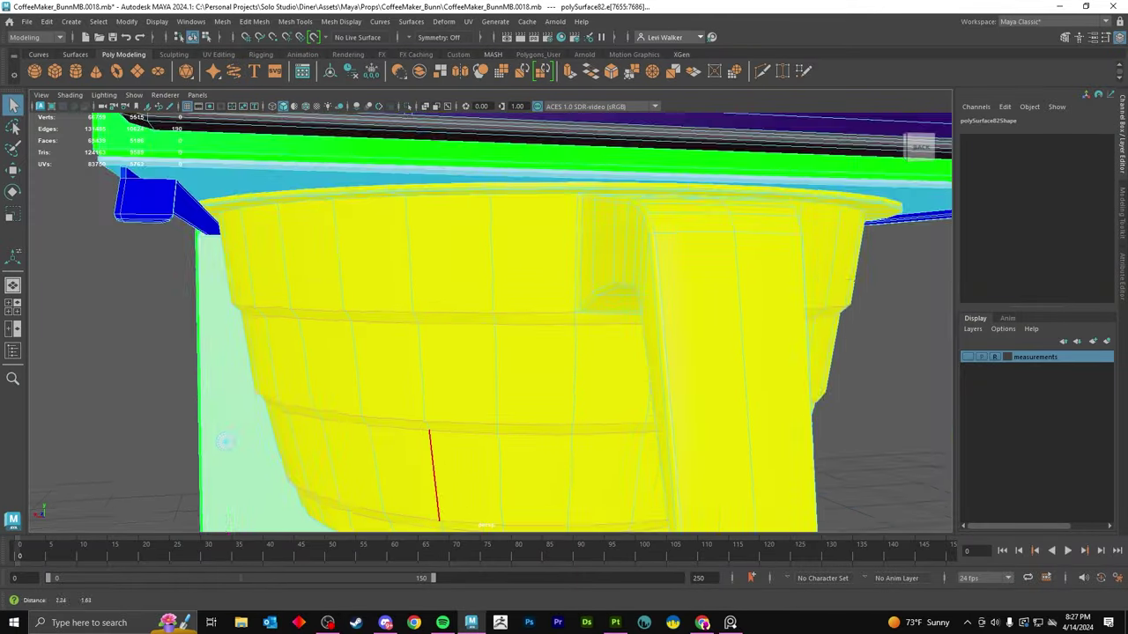
mouse_move(225, 440)
left_mouse_down("alt")
mouse_move(111, 320)
mouse_move(478, 290)
left_mouse_up("alt")
right_click_drag(478, 290, 366, 365)
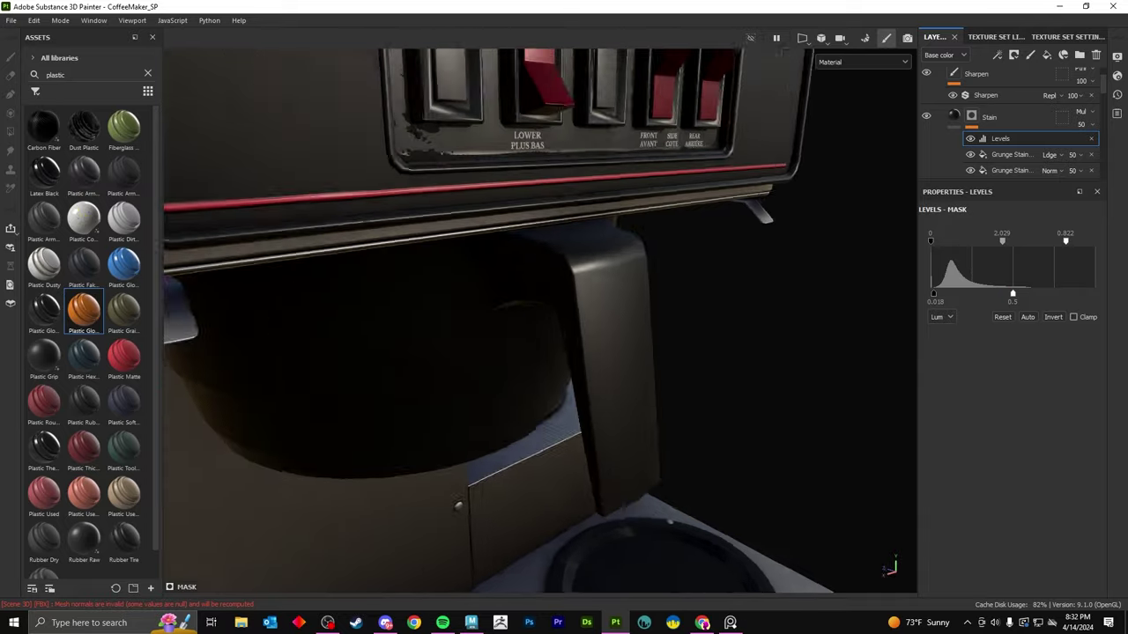
Set the Stain mask Levels output to 0.6 and inspect the Grunge Stains Leaky and Heavy fills.
left_click(1023, 295)
type("0.6")
key("Return")
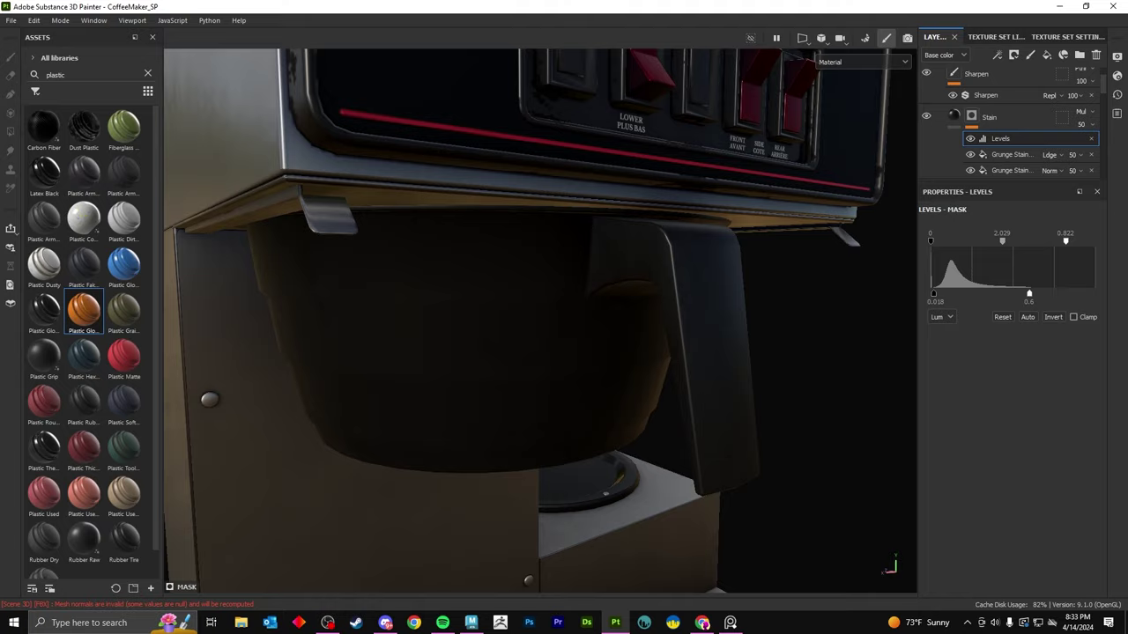
left_click(1010, 170)
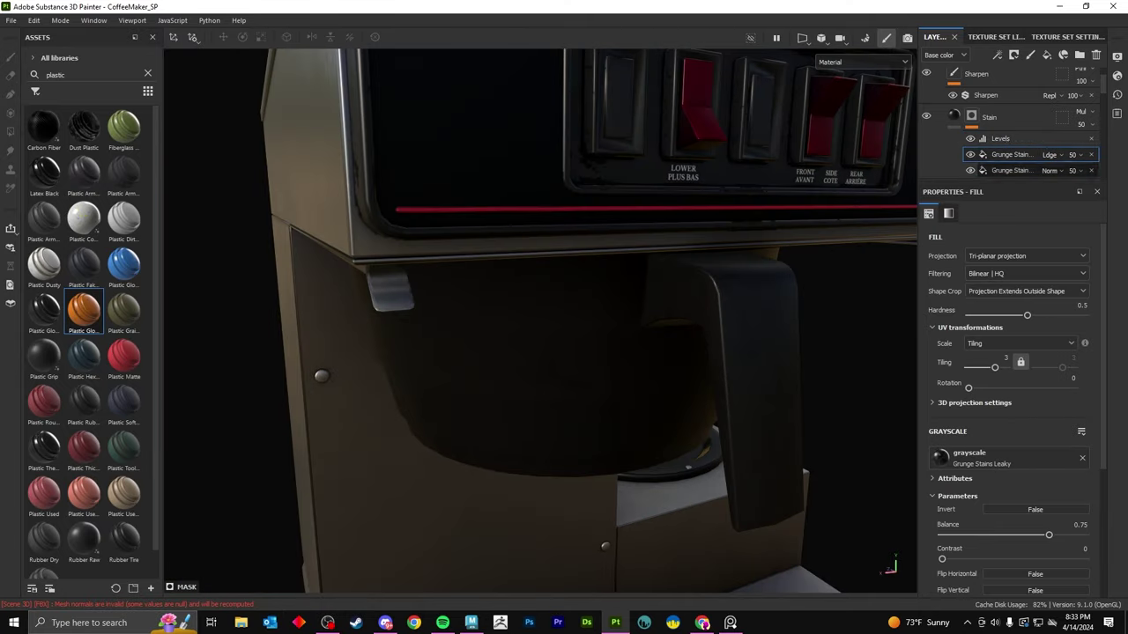
left_click(1011, 170)
scroll(1011, 123, "down", 1)
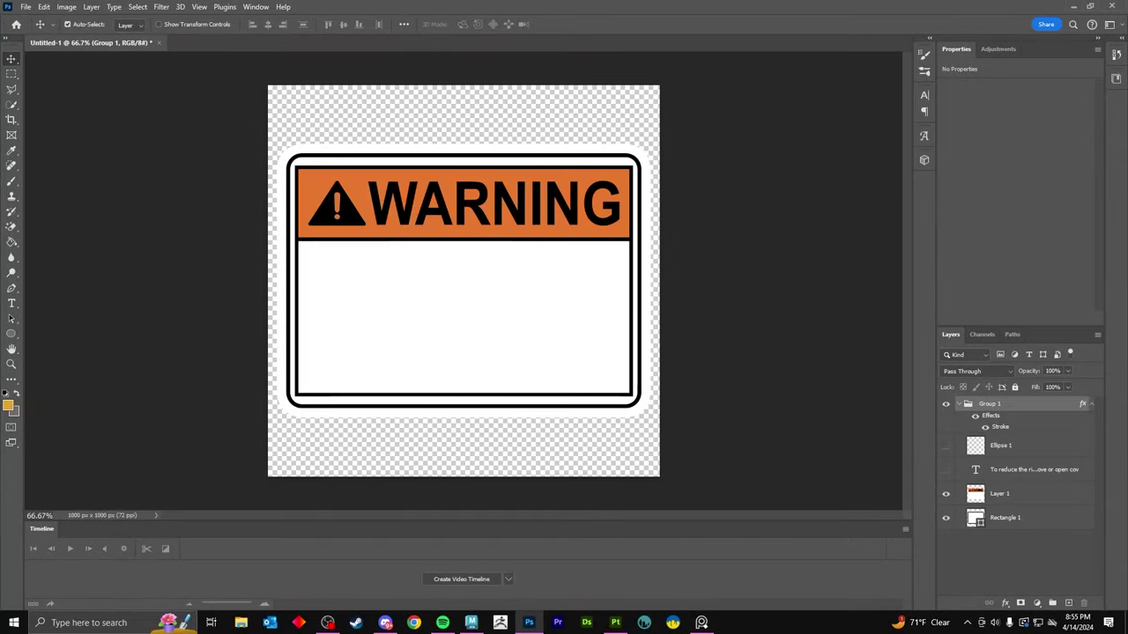
Save the sticker as WarningSticker1.png in the CoffeeMaker folder.
key("ctrl+shift+s")
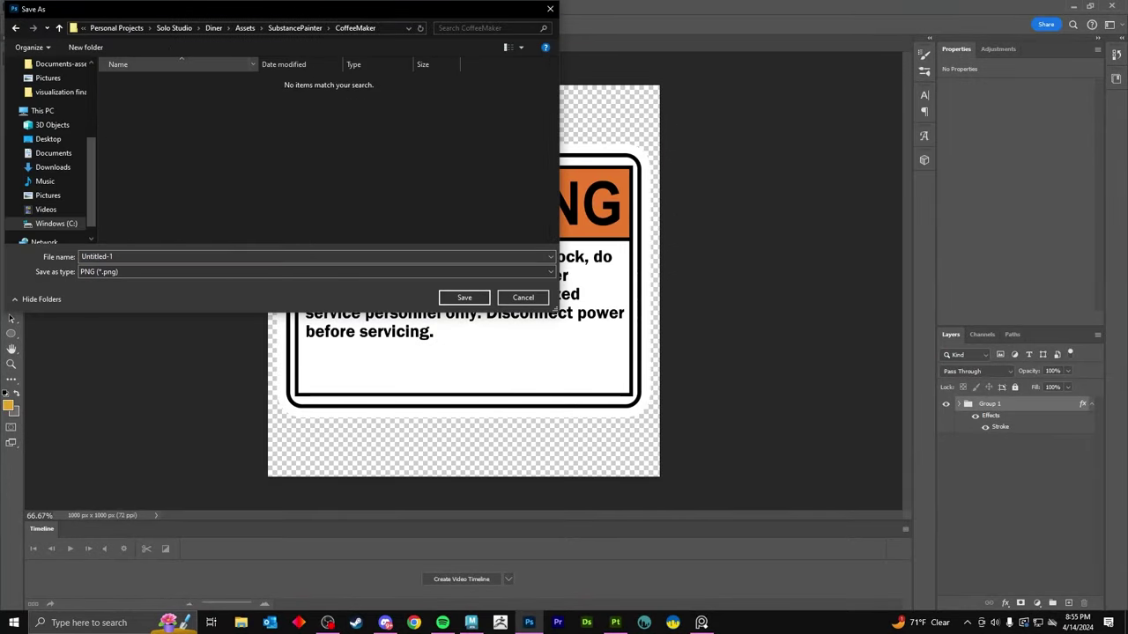
key("Return")
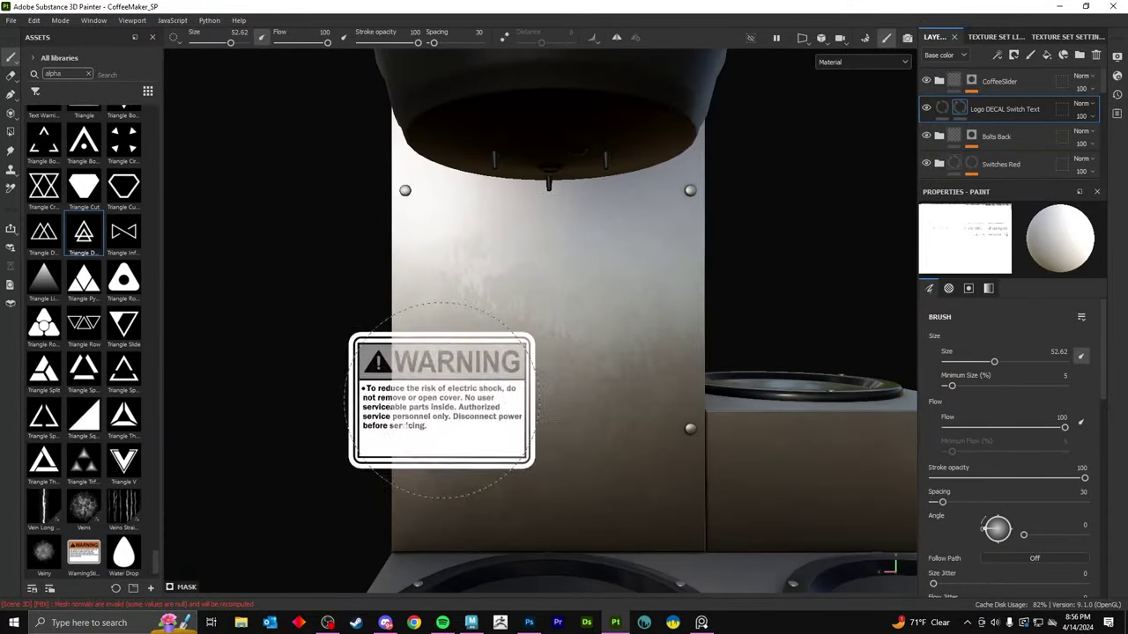
Offset the WarningSticker1 layer horizontally to -0.96, then open WarningBlank.png in Photoshop.
right_click(83, 551)
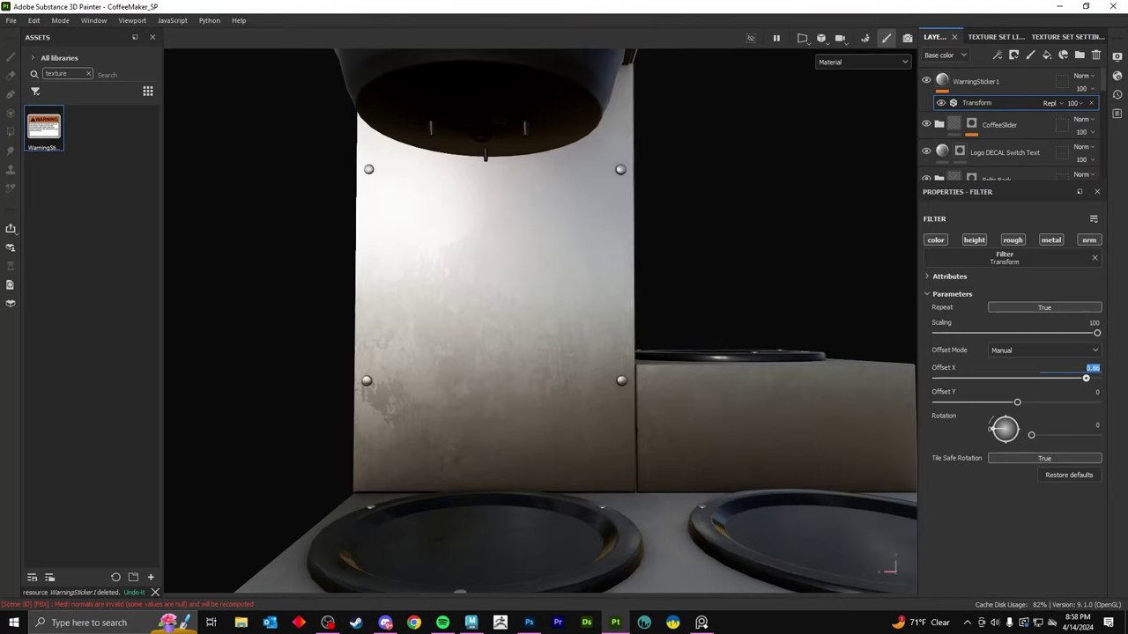
type("-0.96")
key("Return")
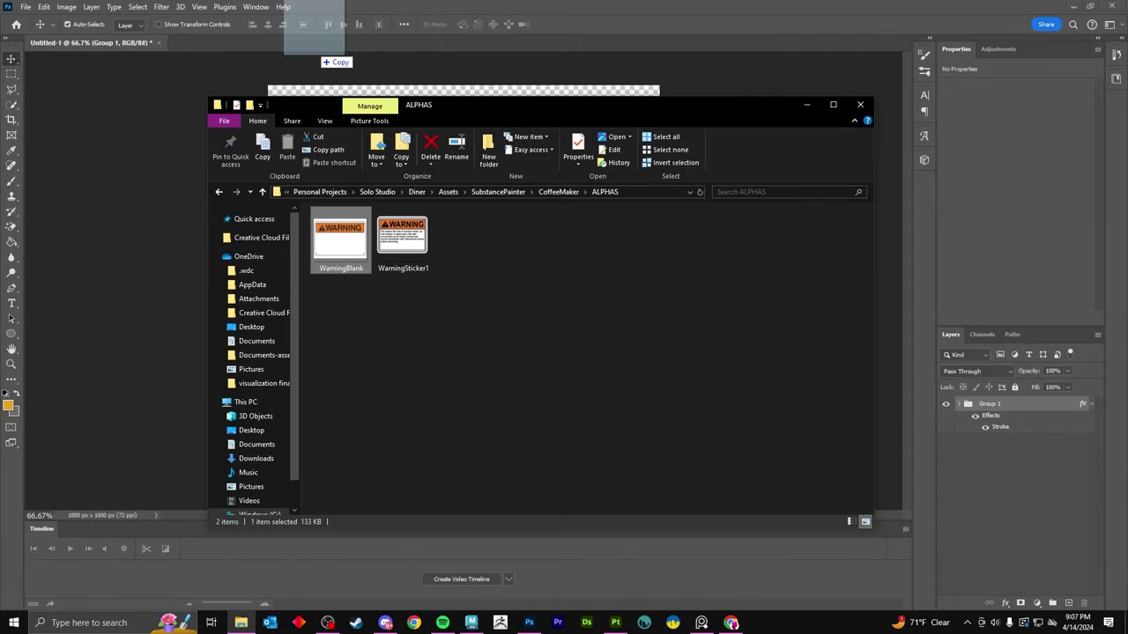
left_click_drag(326, 53, 328, 55)
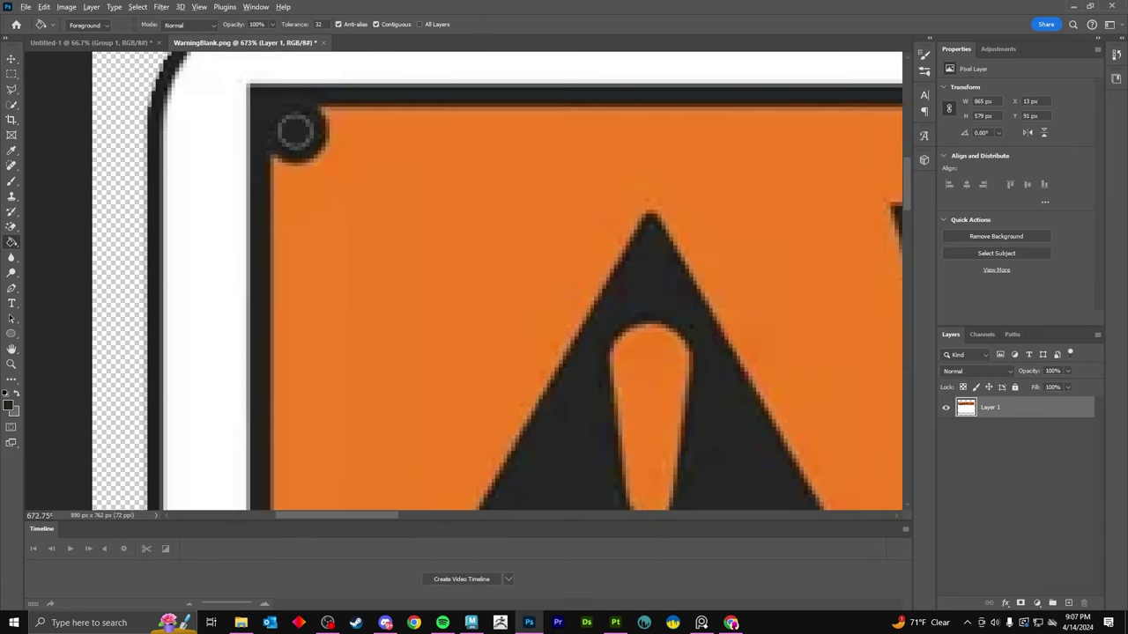
Exit text editing and pick a retouching tool to erase the two lower corner dots.
key("ctrl+0")
key("v")
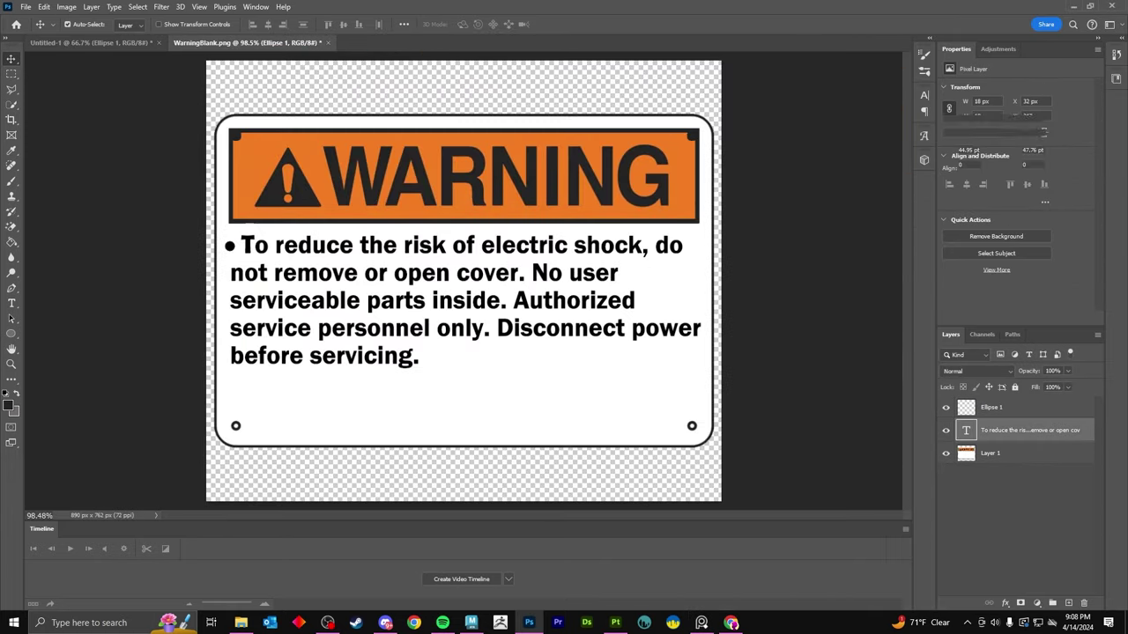
left_click(413, 300)
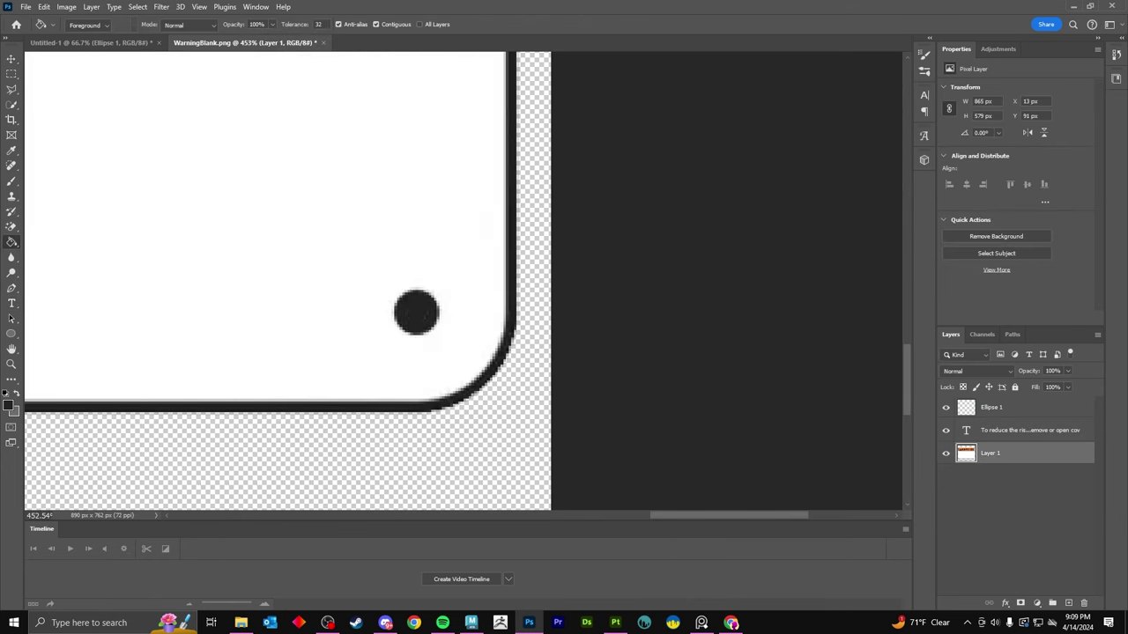
key("ctrl+0")
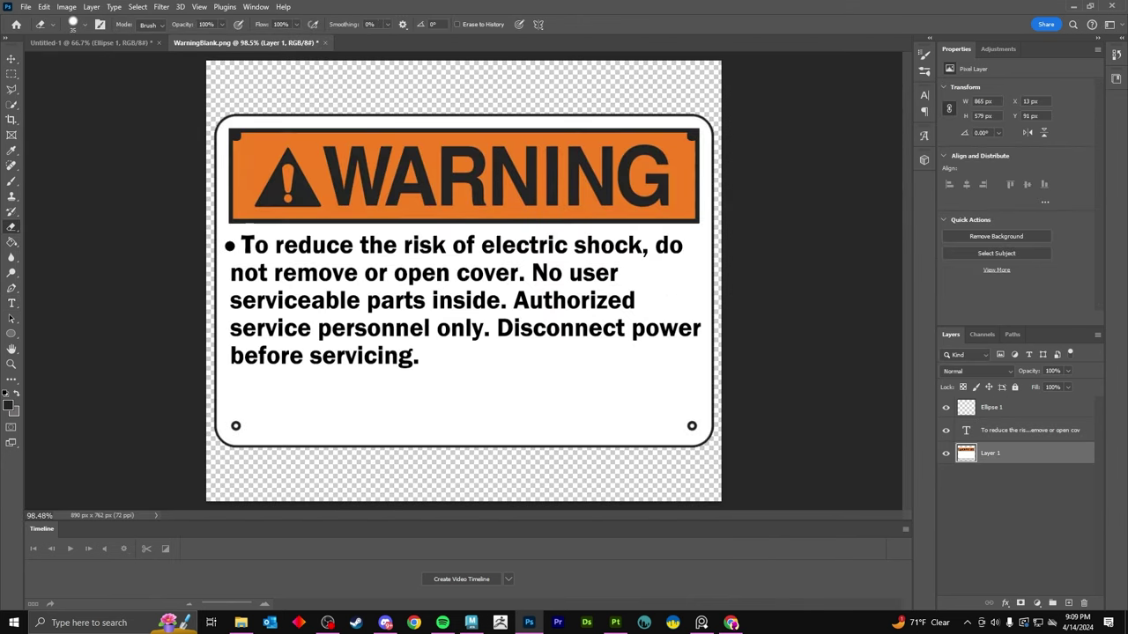
right_click(12, 164)
left_click(53, 195)
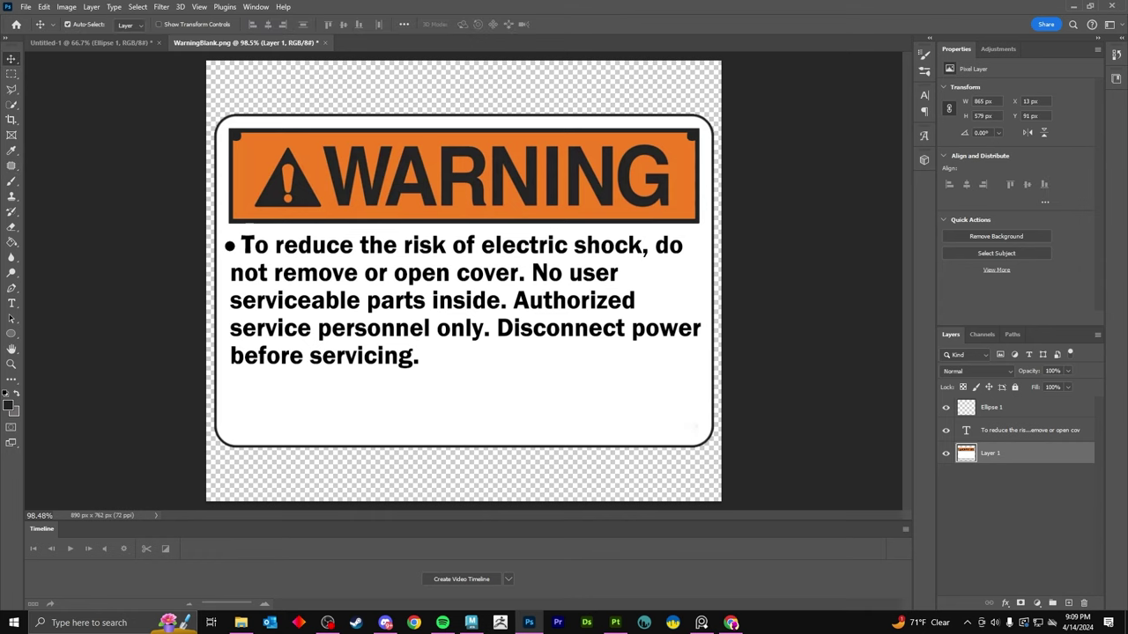
Group the sign's layers into Group 1 and open the foreground colour picker.
key("ctrl+i")
key("ctrl+z")
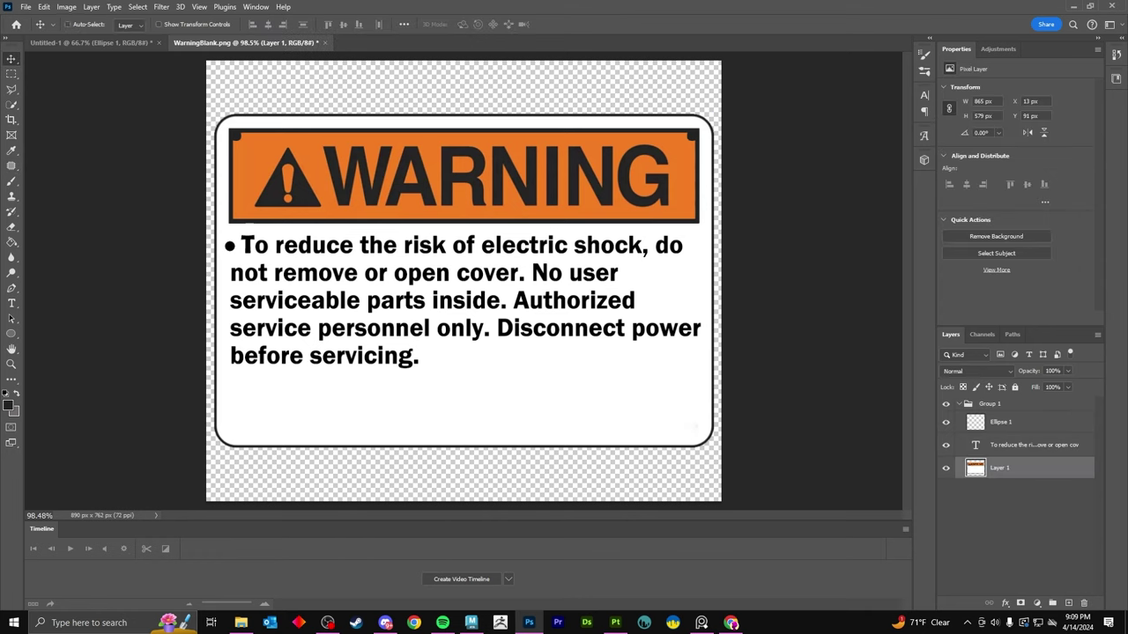
key("ctrl+i")
left_click(9, 406)
key("Escape")
key("ctrl+z")
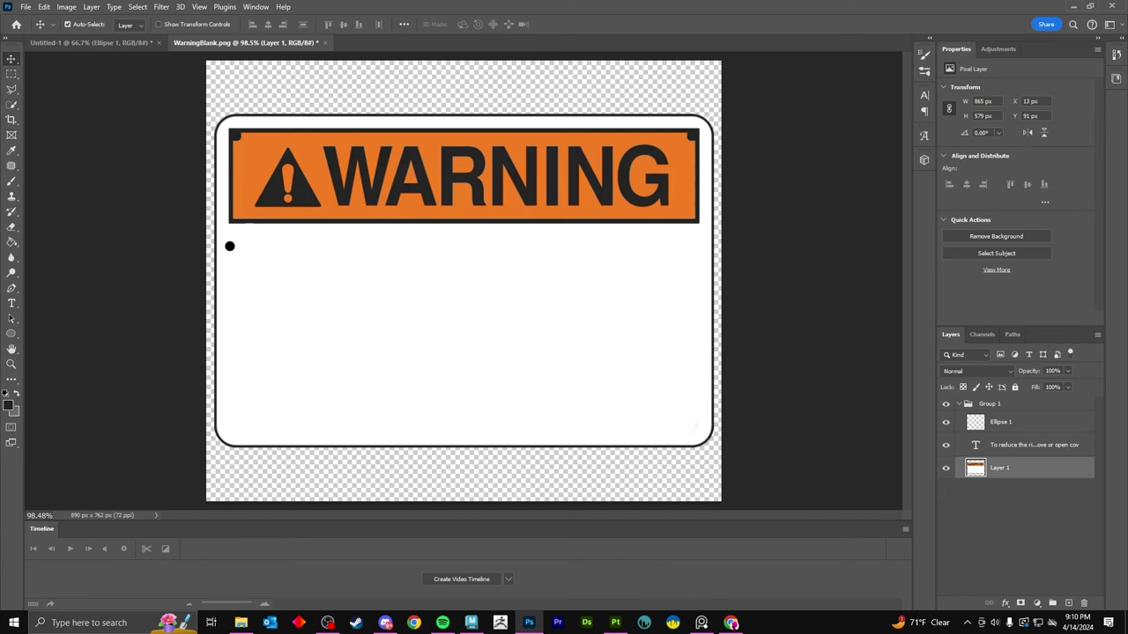
key("ctrl+z")
key("ctrl+shift+z")
left_click(9, 405)
Paint Bucket the white sign panel black, then set the foreground colour to white.
key("Return")
key("g")
left_click(441, 397)
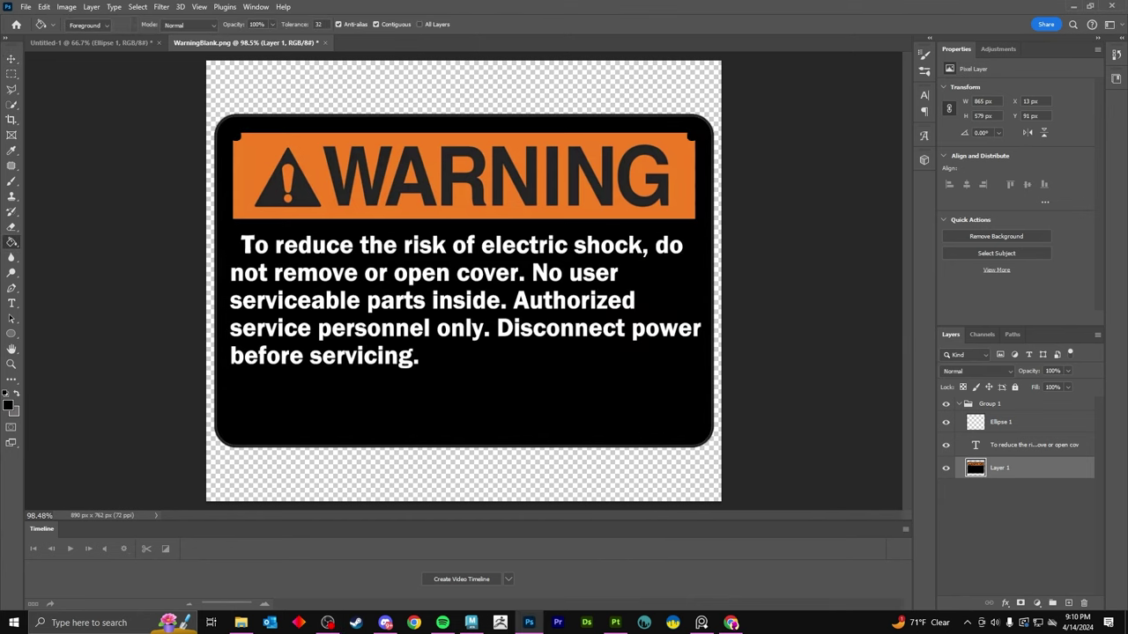
left_click(9, 405)
left_click(607, 254)
Try an Edit > Transform > Warp on the sign, bending its bottom edge.
key("Return")
scroll(222, 110, "up", 5, "alt")
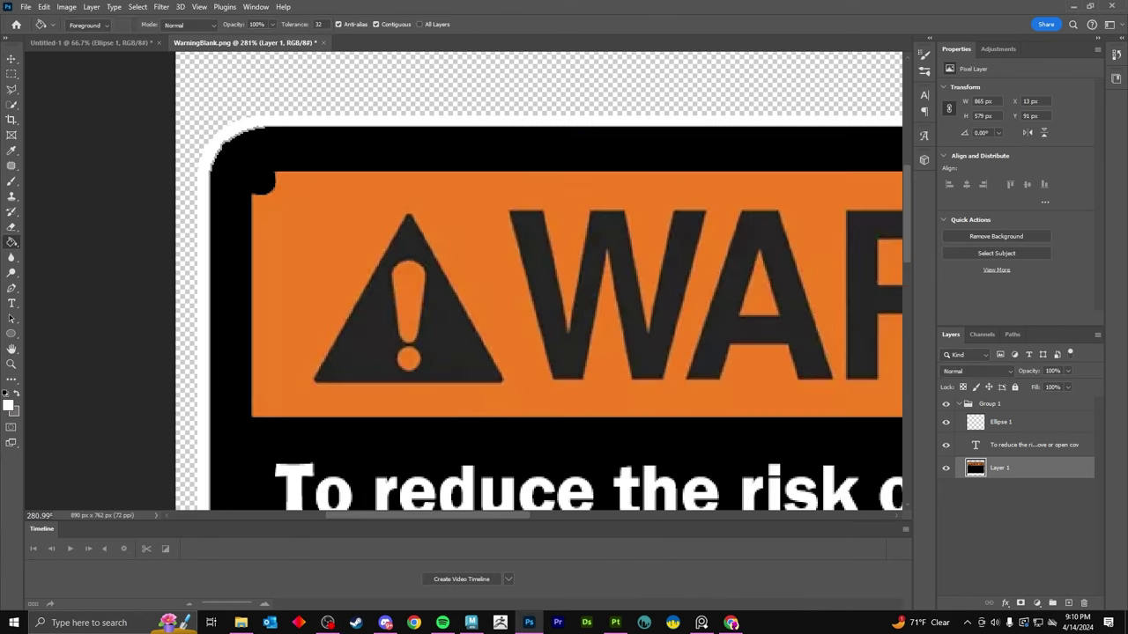
left_click(244, 491)
key("ctrl+z")
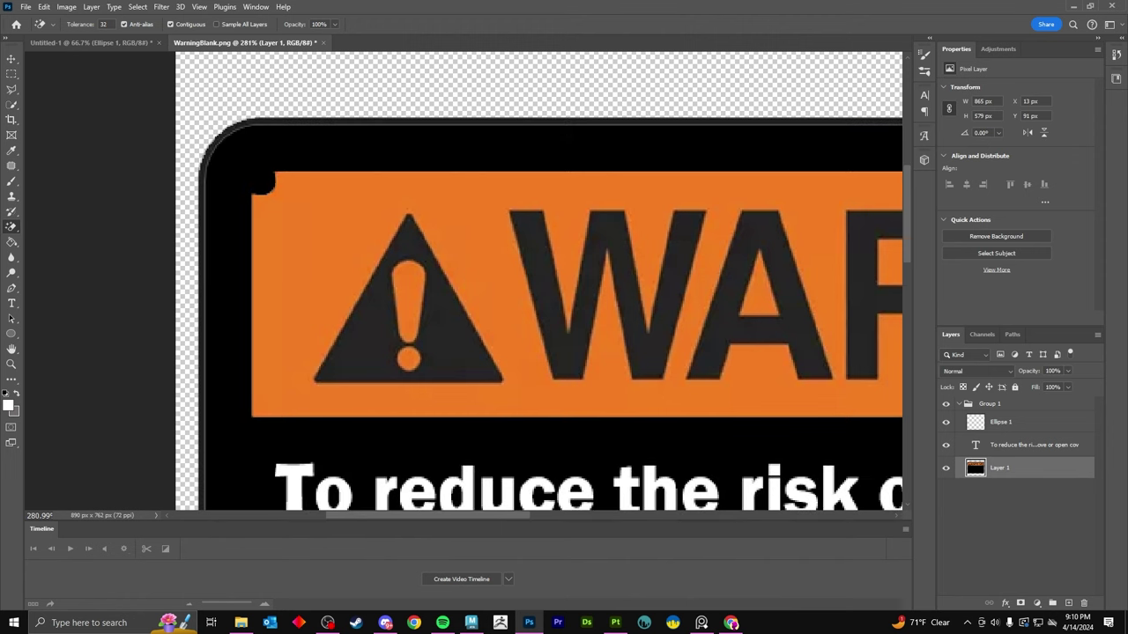
key("v")
scroll(463, 280, "down", 5, "alt")
left_click(43, 6)
mouse_move(62, 286)
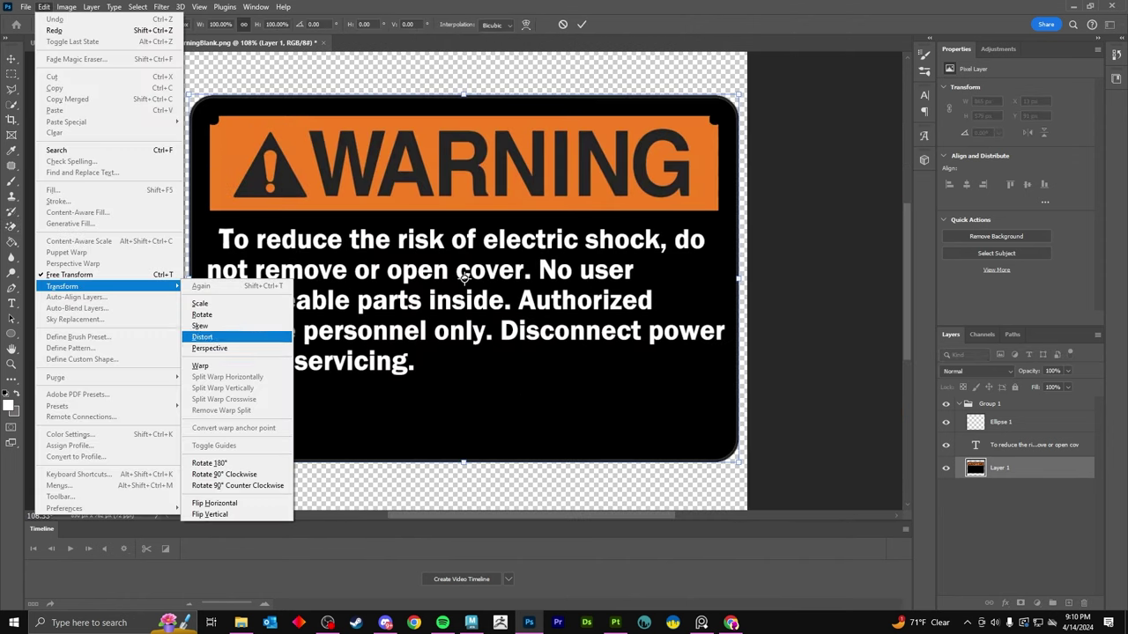
left_click(198, 333)
left_click(43, 6)
left_click(277, 271)
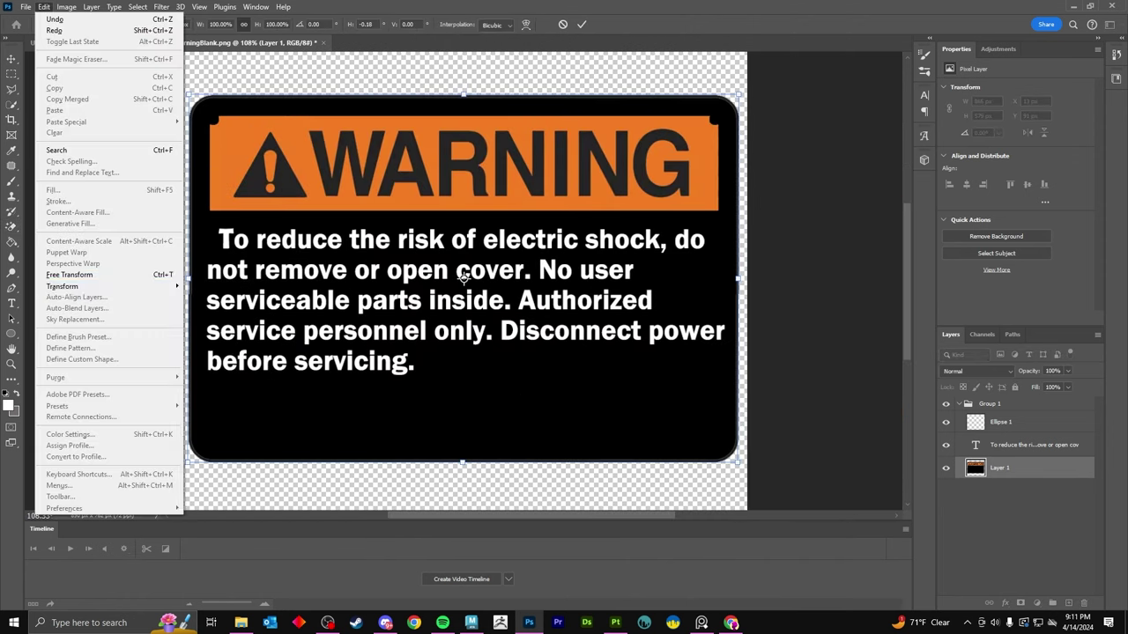
left_click_drag(738, 460, 740, 392)
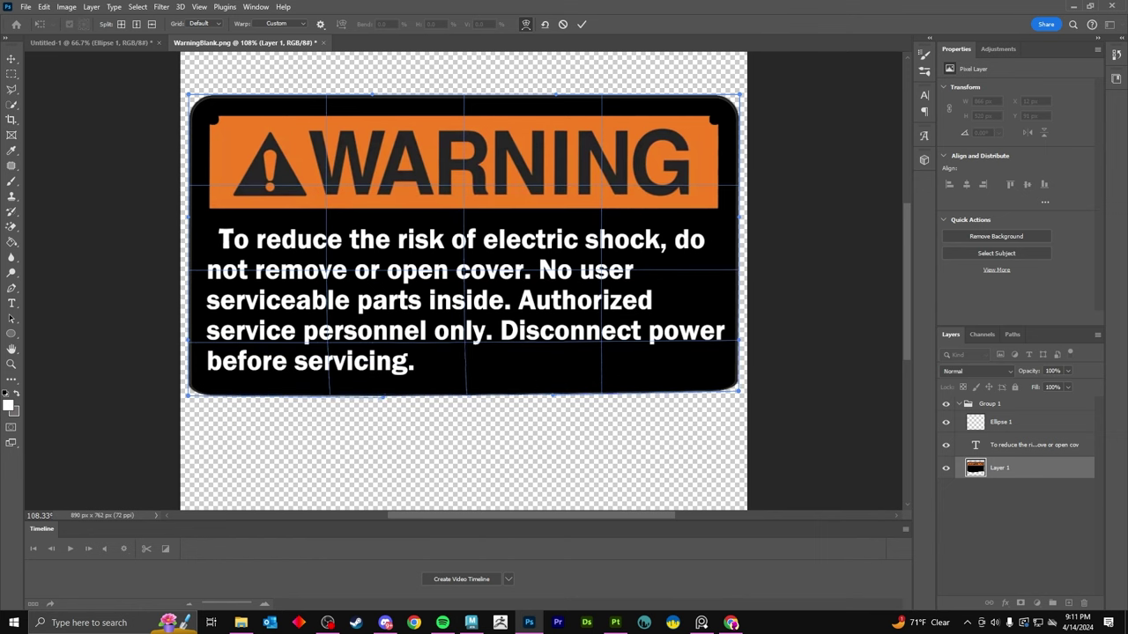
left_click(1000, 422)
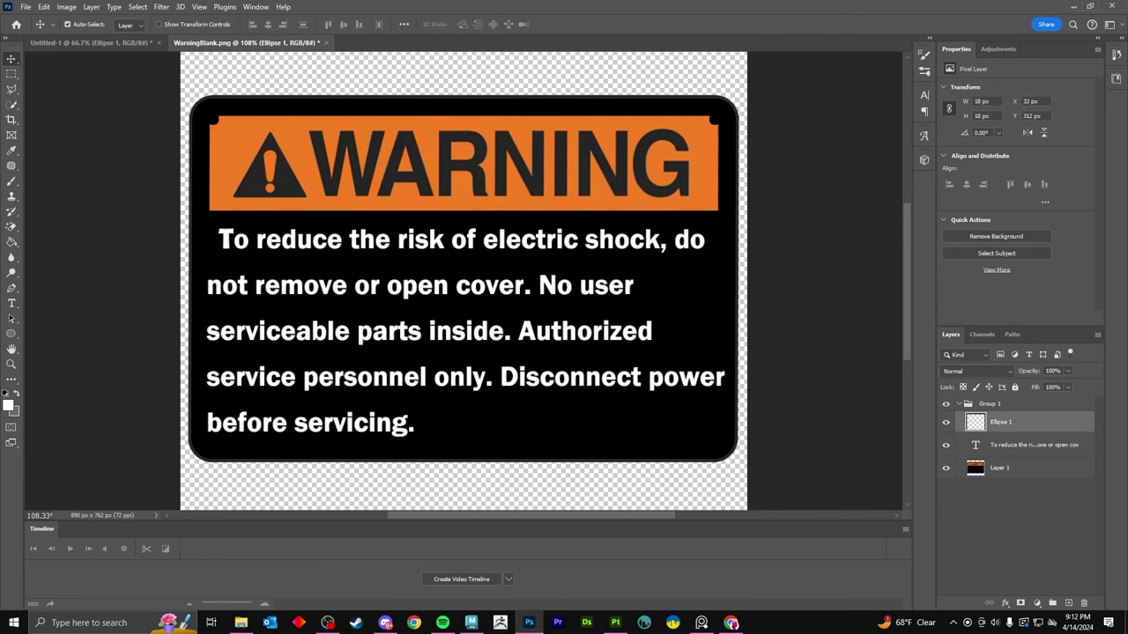
Give Group 1 a white 13 px outside Stroke and draw a rectangle with a 5 pt white stroke.
double_click(1040, 403)
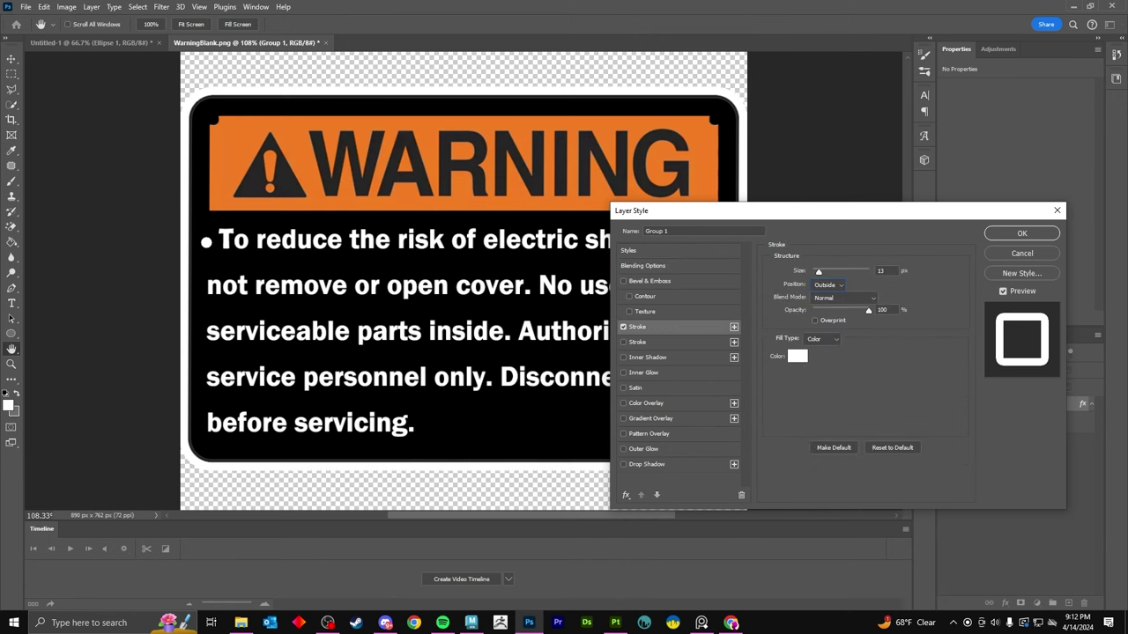
key("Return")
left_click(12, 334)
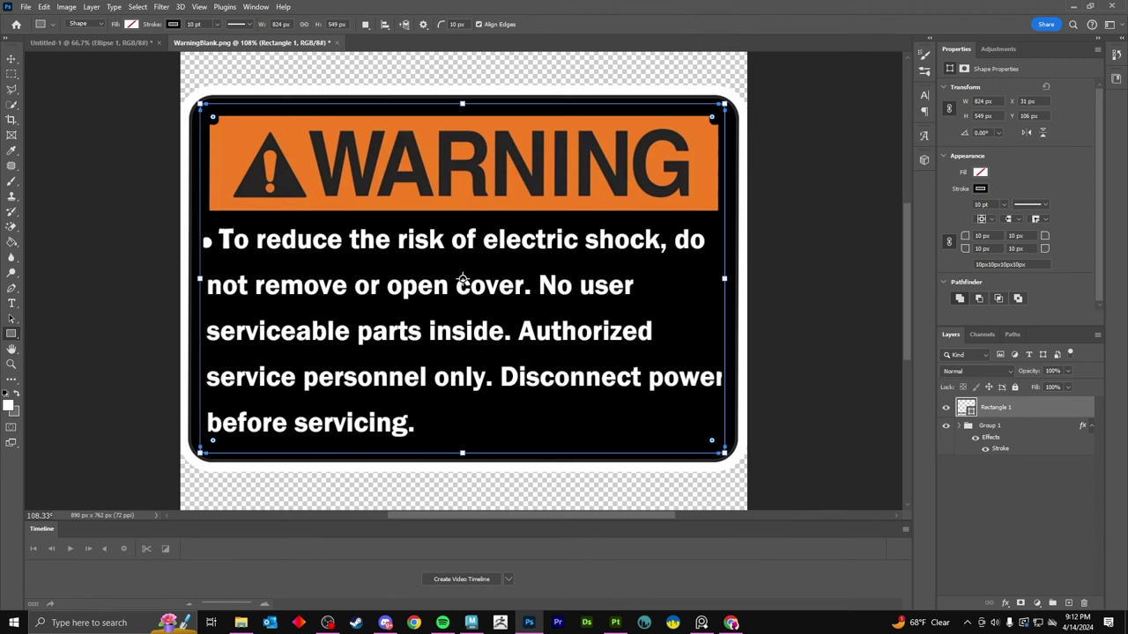
key("ctrl+z")
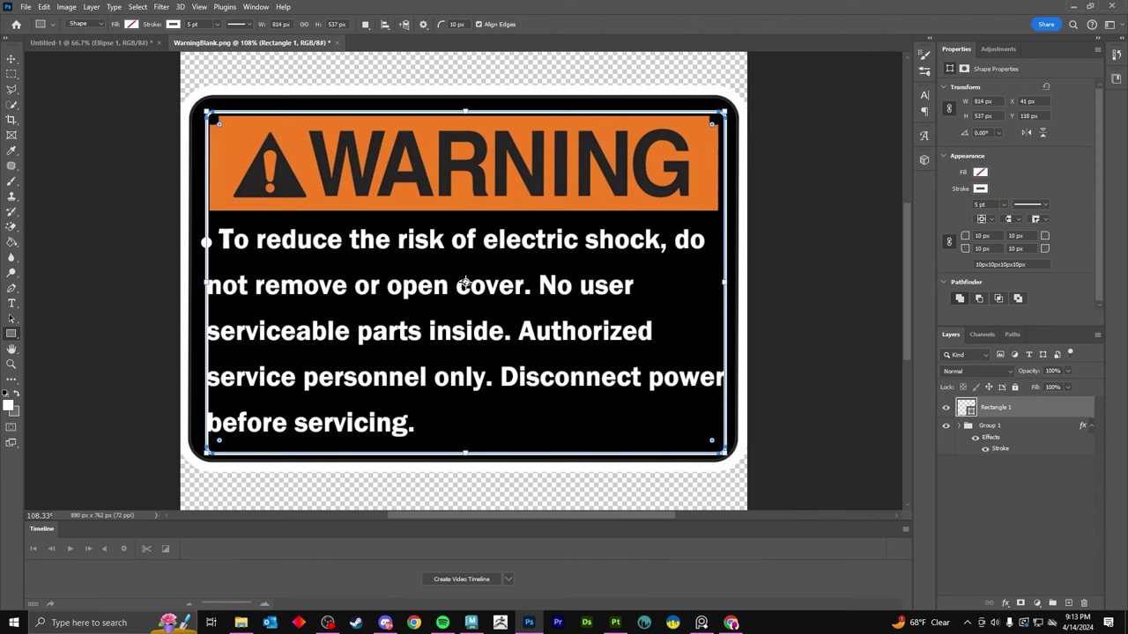
Scale the warning text to about 95%, move it up, and set the bullet beside its first line.
scroll(465, 282, "up", 5, "alt")
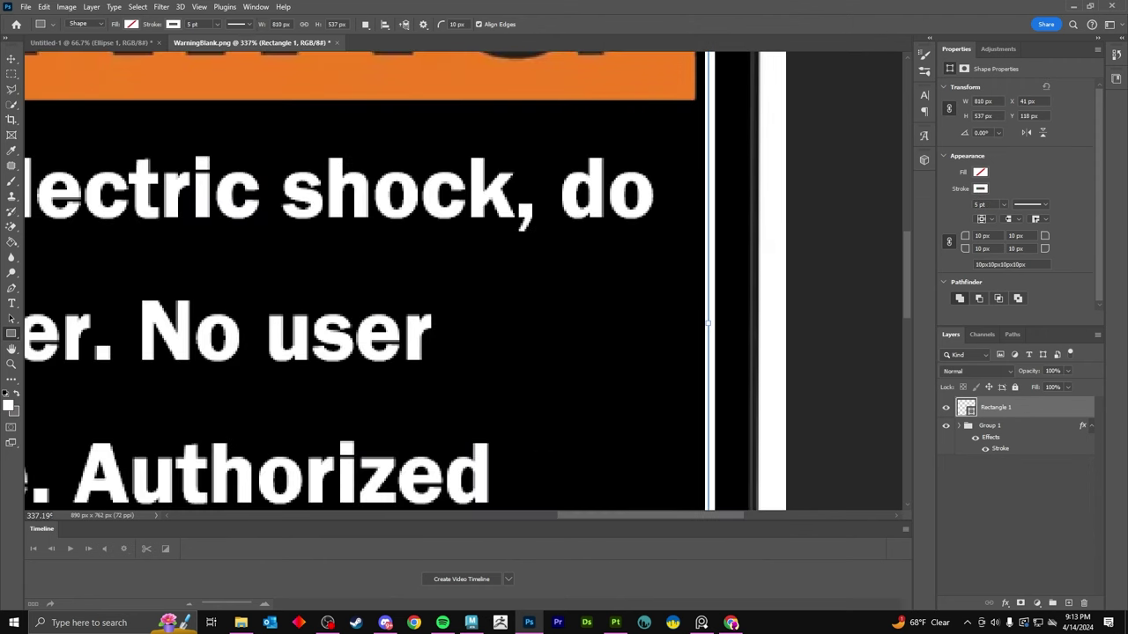
scroll(476, 284, "down", 5, "alt")
key("v")
left_click(476, 282)
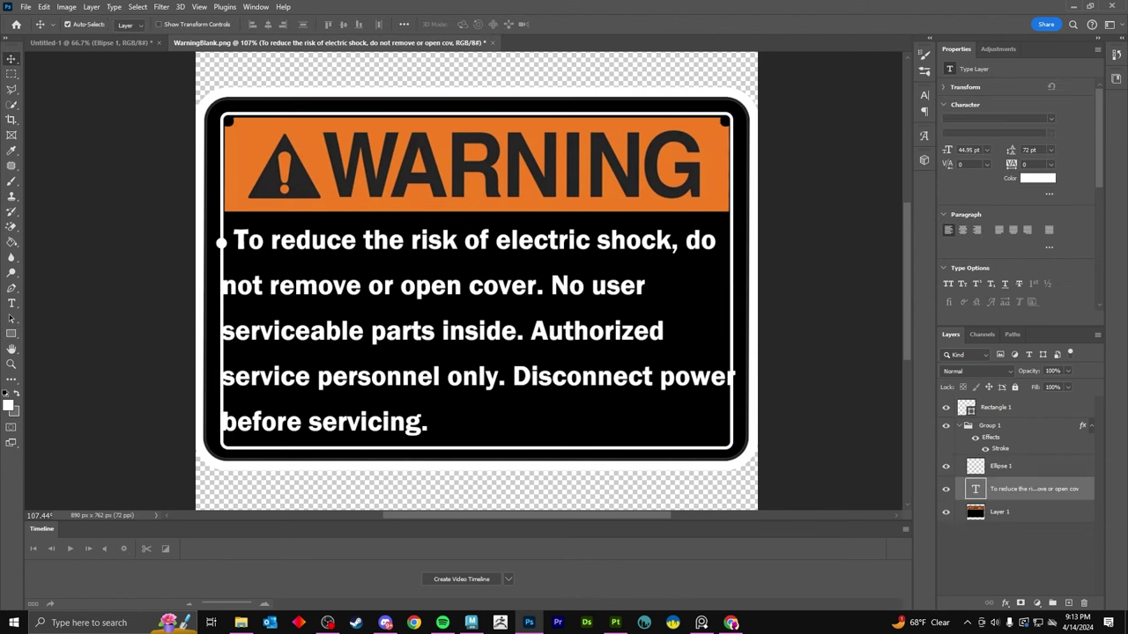
left_click_drag(748, 226, 730, 226)
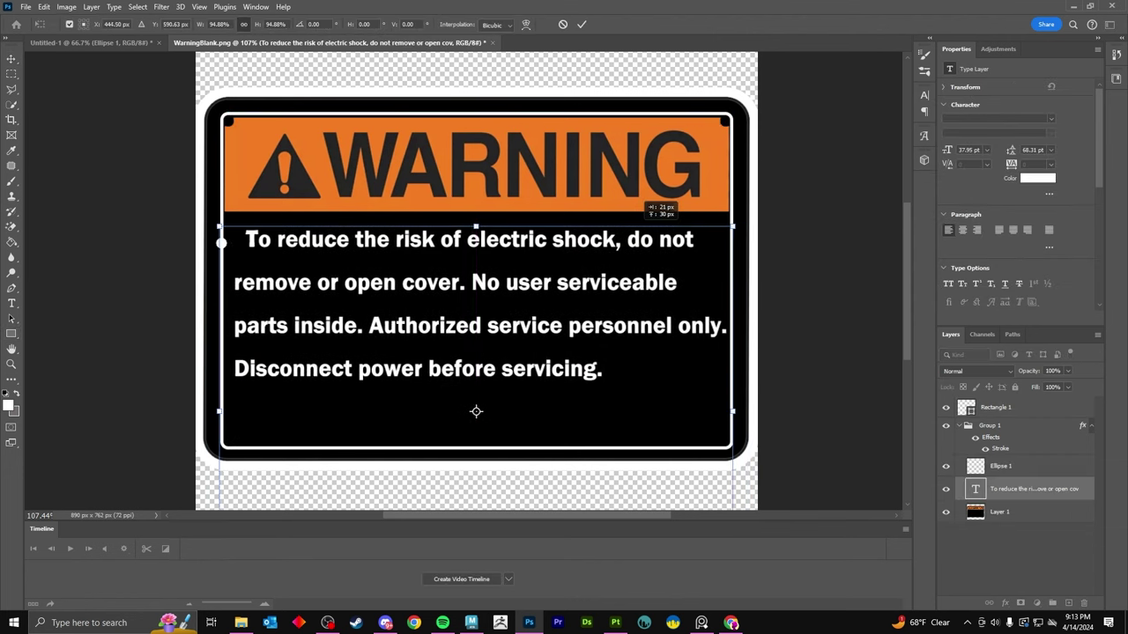
left_click_drag(474, 411, 473, 405)
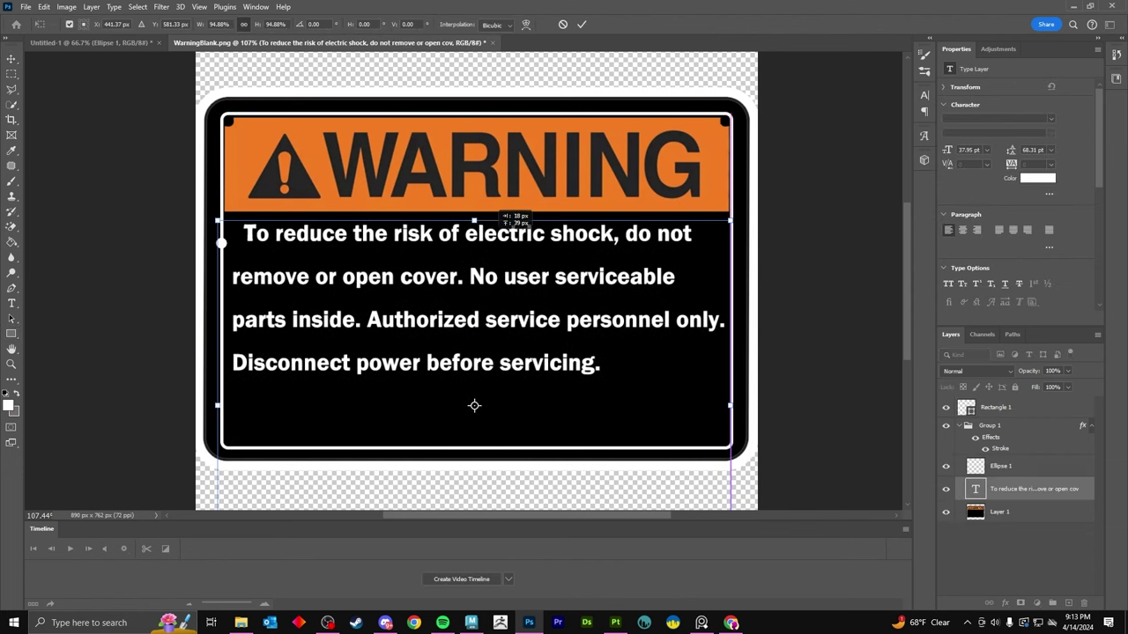
key("Return")
left_click_drag(222, 241, 232, 235)
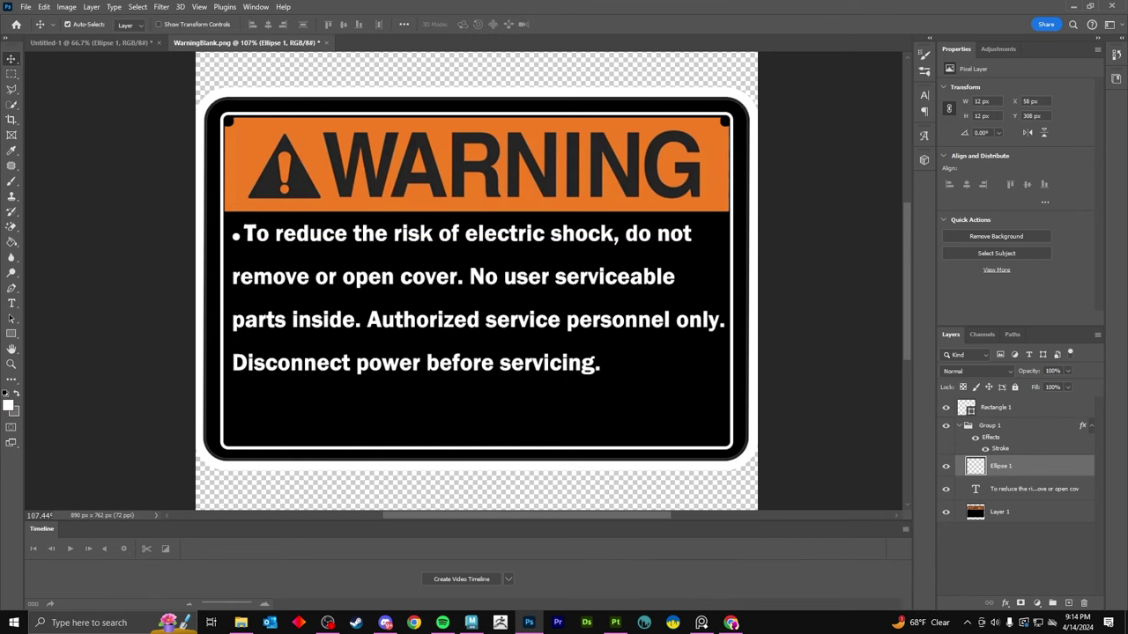
Squash the sign's black background layer to about 85% height (867×485 px).
scroll(236, 234, "up", 5, "alt")
scroll(236, 234, "down", 5, "alt")
scroll(463, 280, "down", 3, "alt")
left_click(463, 281)
key("ctrl+t")
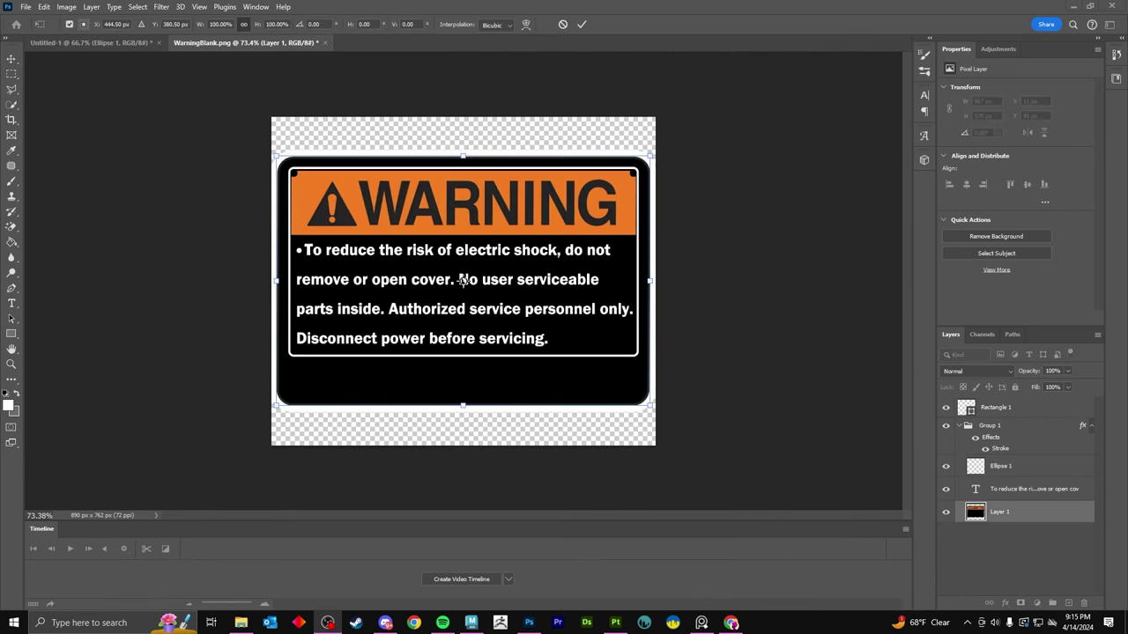
left_click_drag(462, 405, 463, 386, "alt")
scroll(463, 386, "up", 3, "alt")
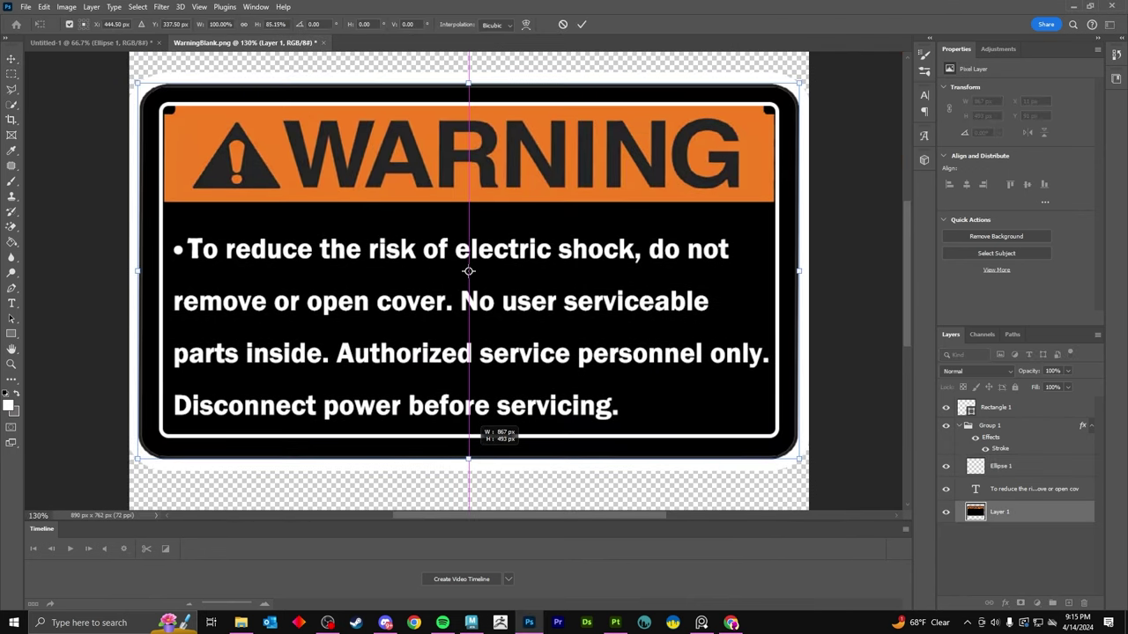
key("Return")
scroll(782, 96, "up", 5, "alt")
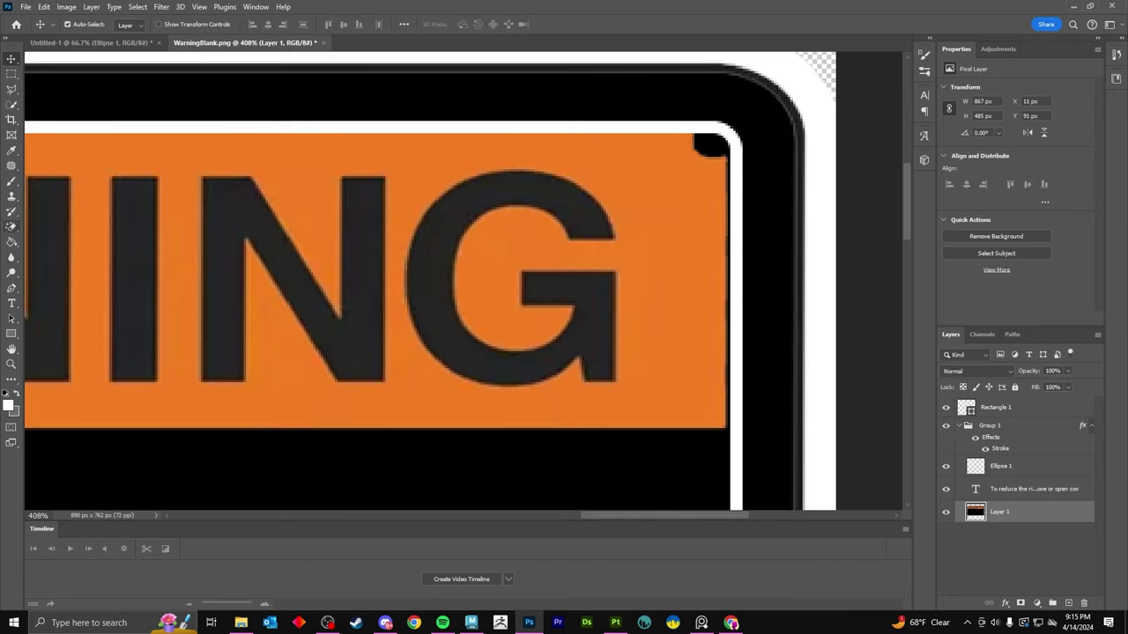
Fill the black corner dots on the orange banner with orange.
key("g")
left_click(8, 404)
left_click(529, 405)
key("Return")
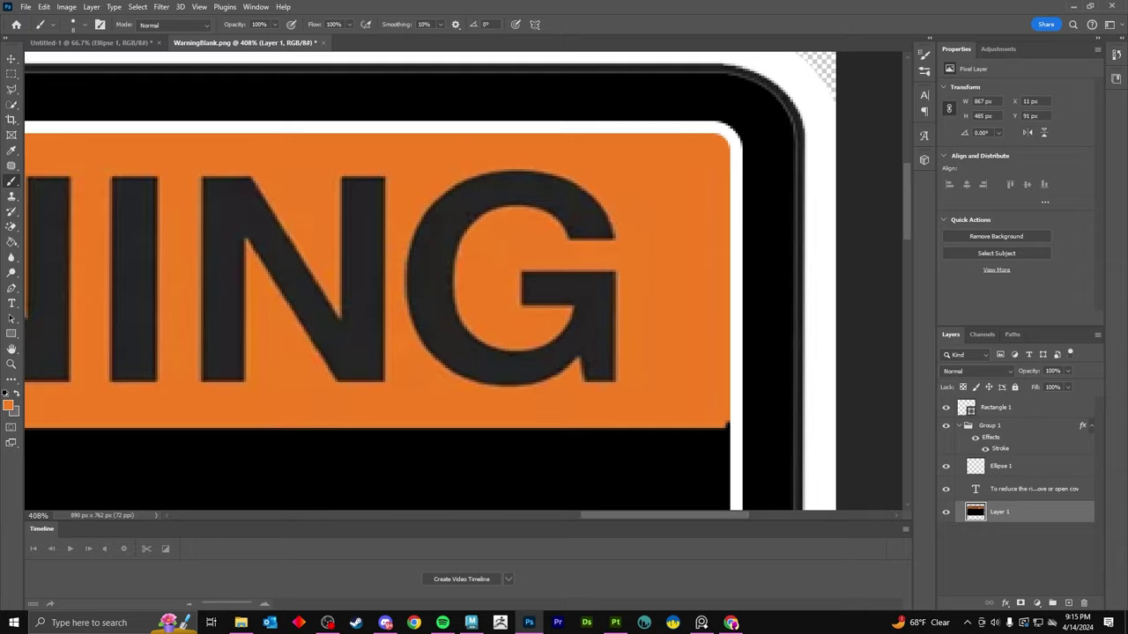
scroll(462, 282, "left", 10, "ctrl")
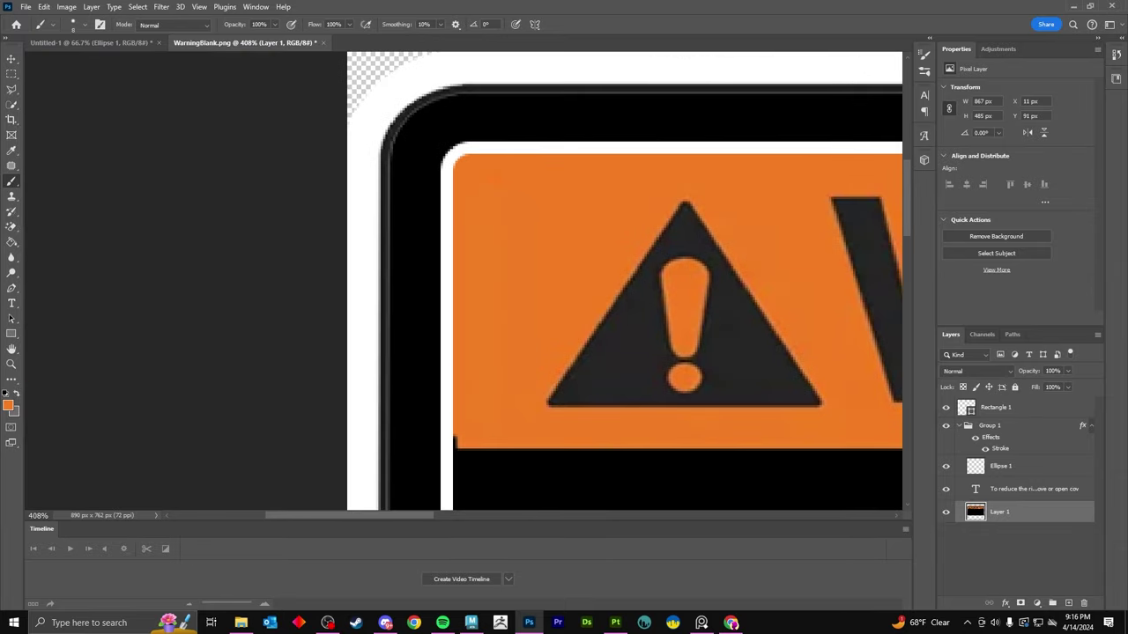
Group all the sign's layers into Group 2 and reposition it on the canvas.
key("ctrl+0")
key("ctrl+g")
key("v")
left_click_drag(453, 170, 461, 185)
key("ctrl+t")
scroll(462, 282, "up", 2, "alt")
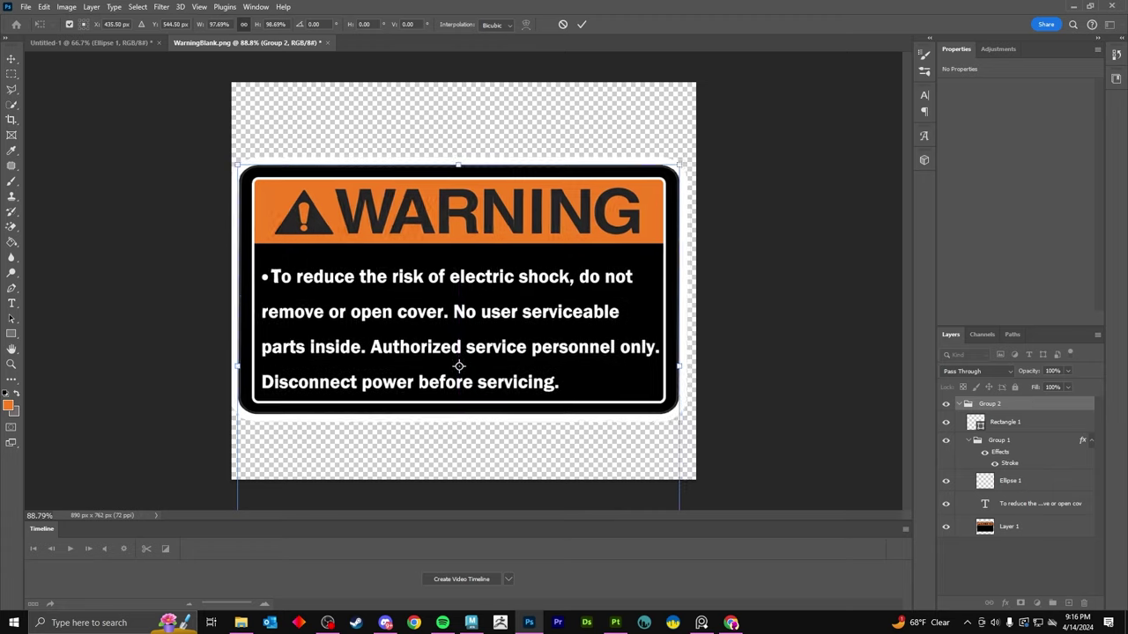
key("Return")
Move the text and bullet up and left, then Quick Export the sign as PNG.
left_click_drag(546, 280, 567, 267)
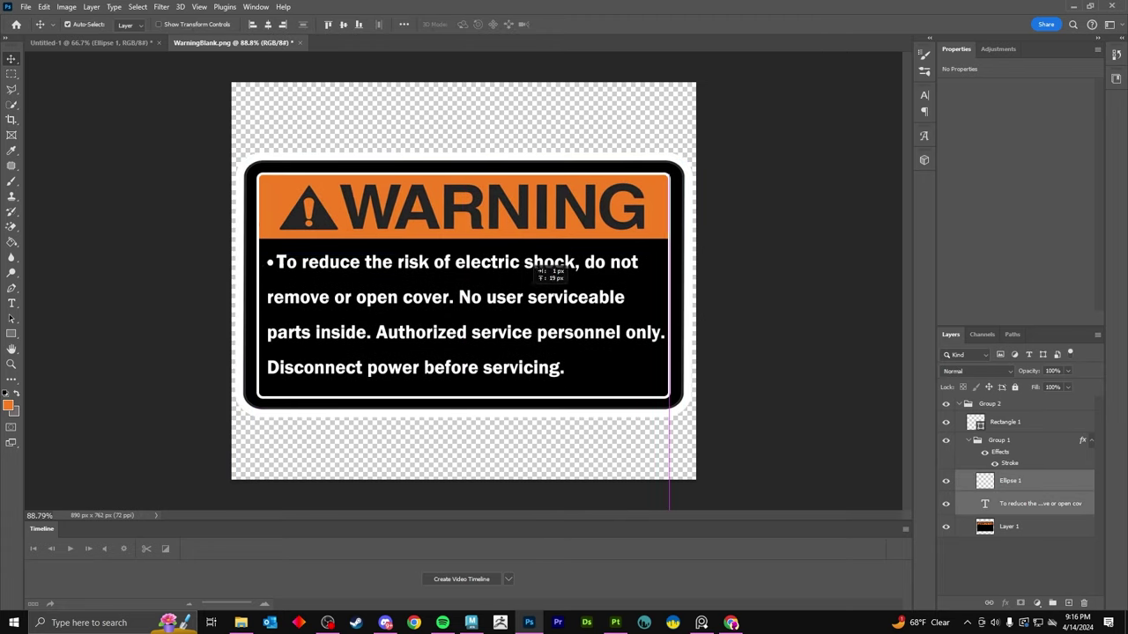
scroll(449, 273, "up", 2, "alt")
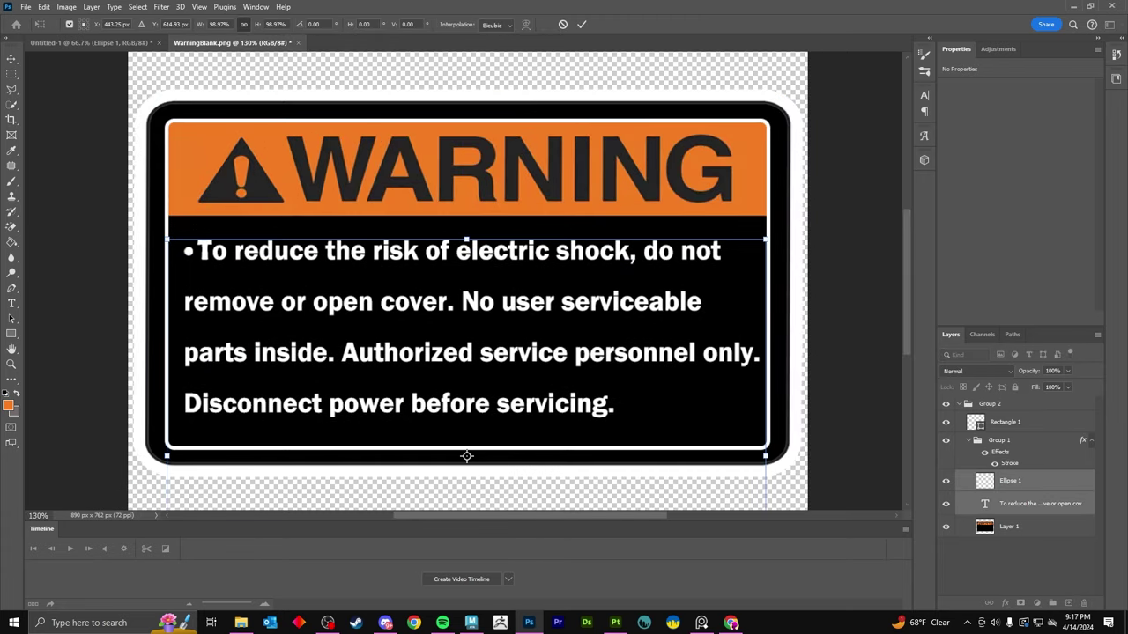
scroll(434, 335, "up", 3, "alt")
key("ctrl+0")
key("Return")
left_click(26, 7)
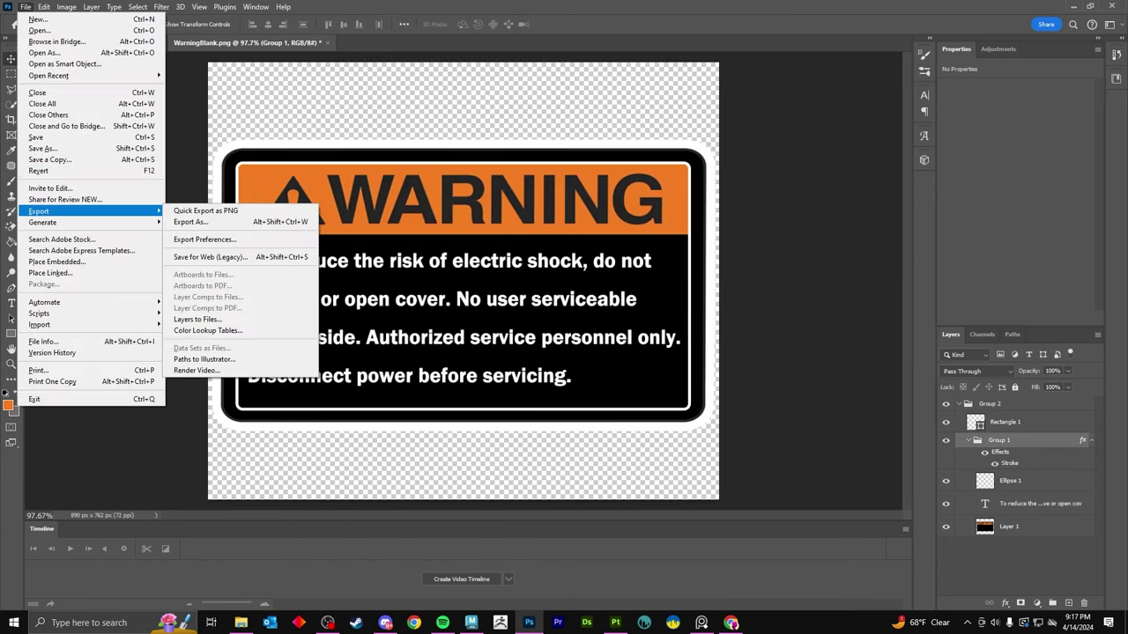
left_click(203, 212)
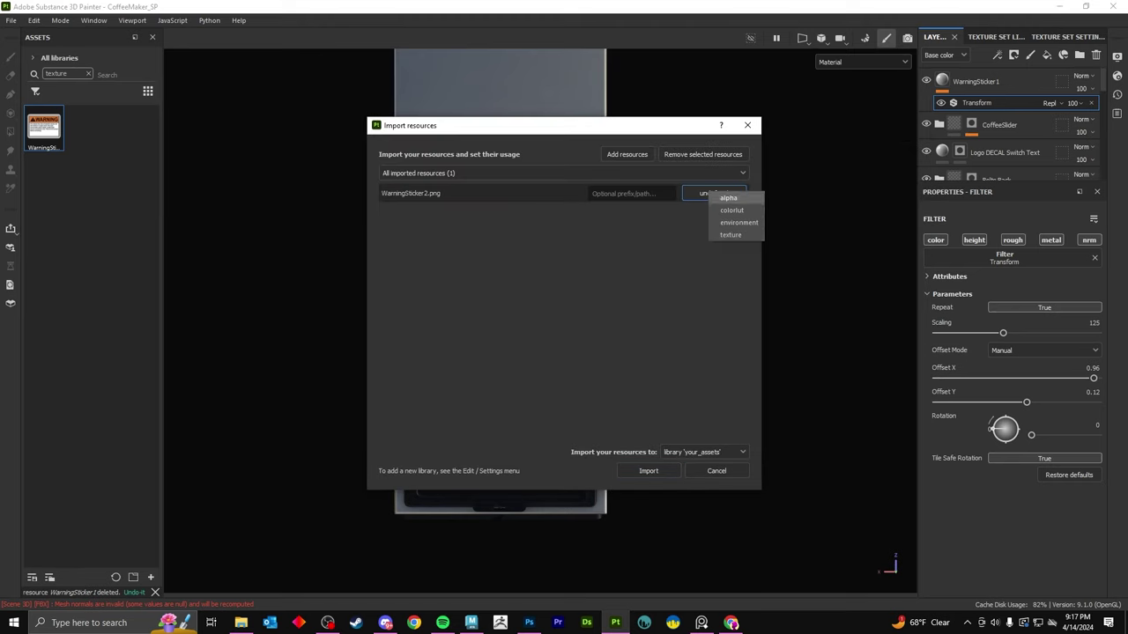
Drop the WarningSticker2 image onto the coffee maker and give it a Transform filter.
mouse_move(43, 541)
left_mouse_down()
mouse_move(495, 359)
mouse_move(529, 369)
left_mouse_up()
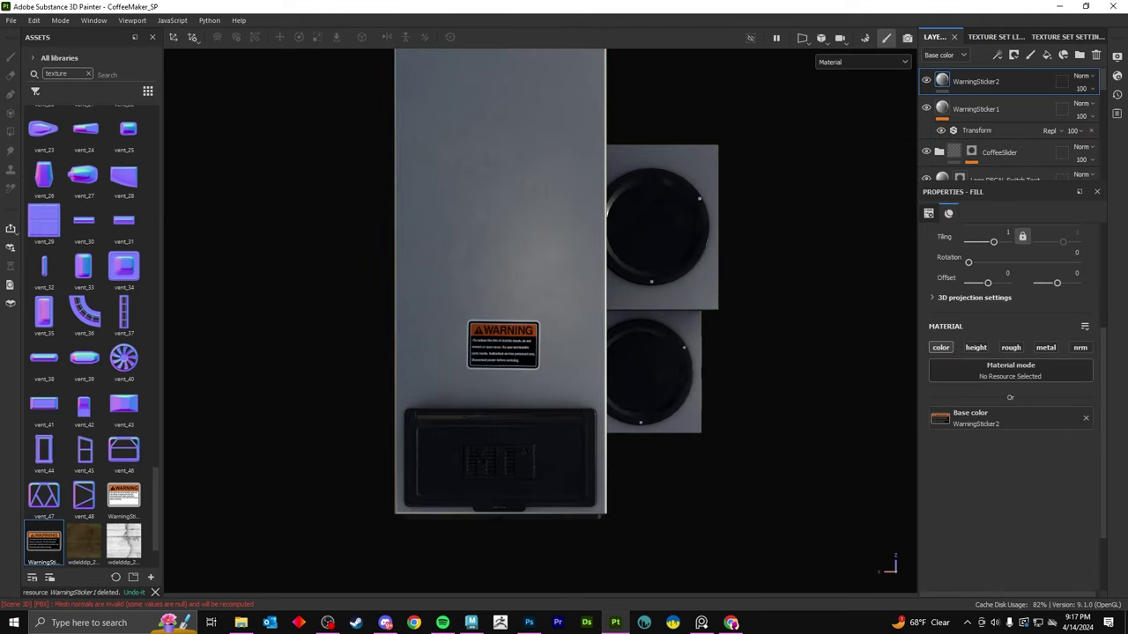
scroll(493, 343, "up", 5)
key("ctrl+v")
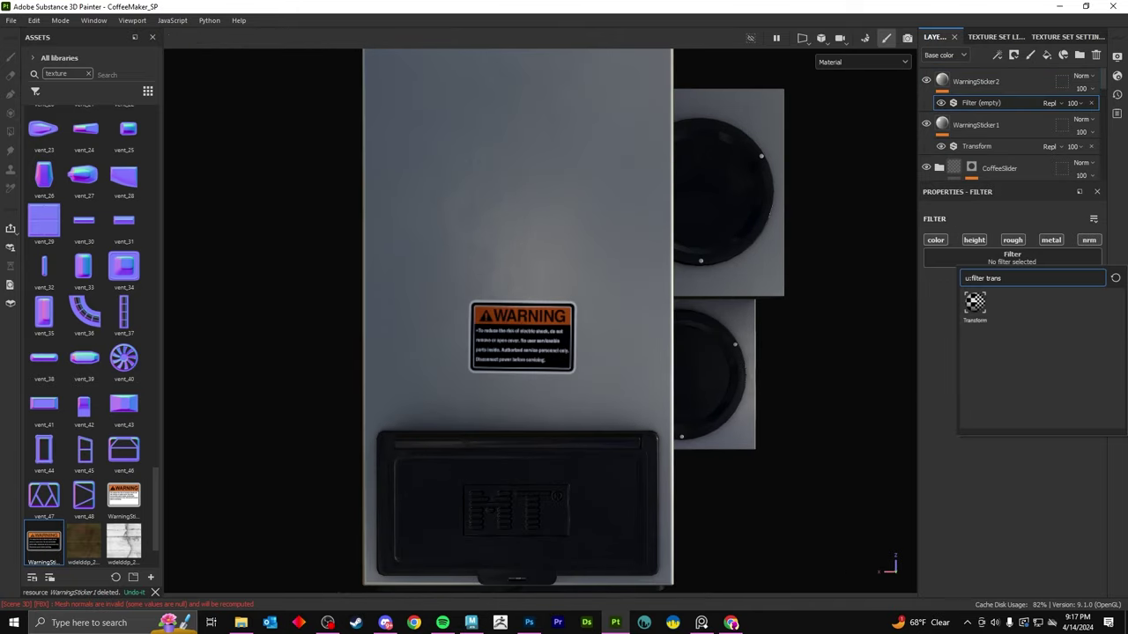
key("f")
key("F1")
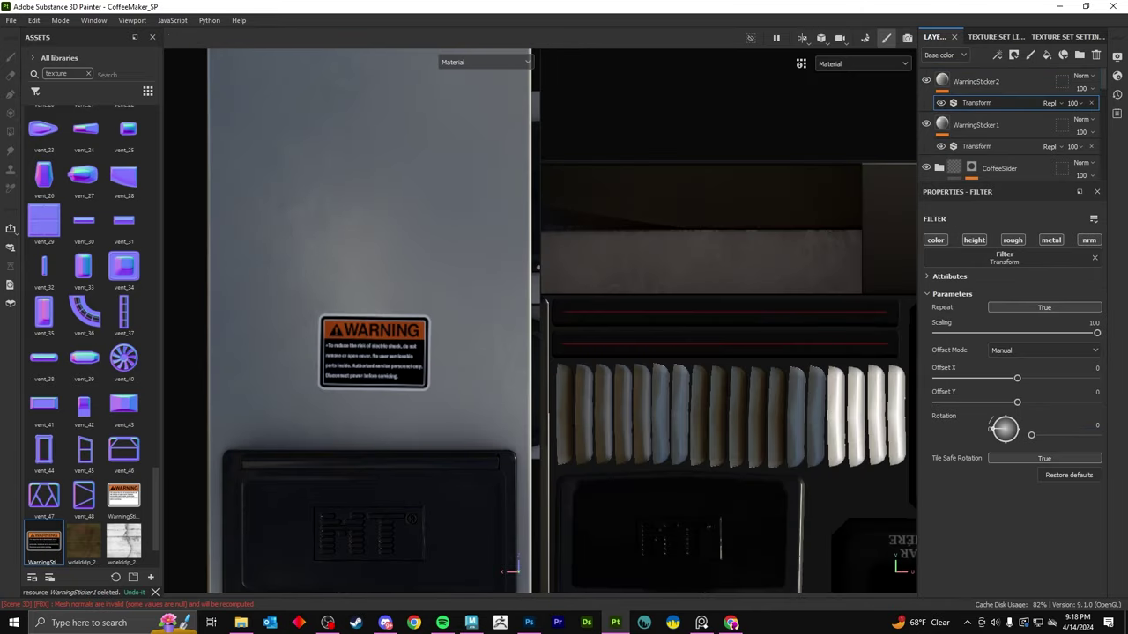
left_click(821, 37)
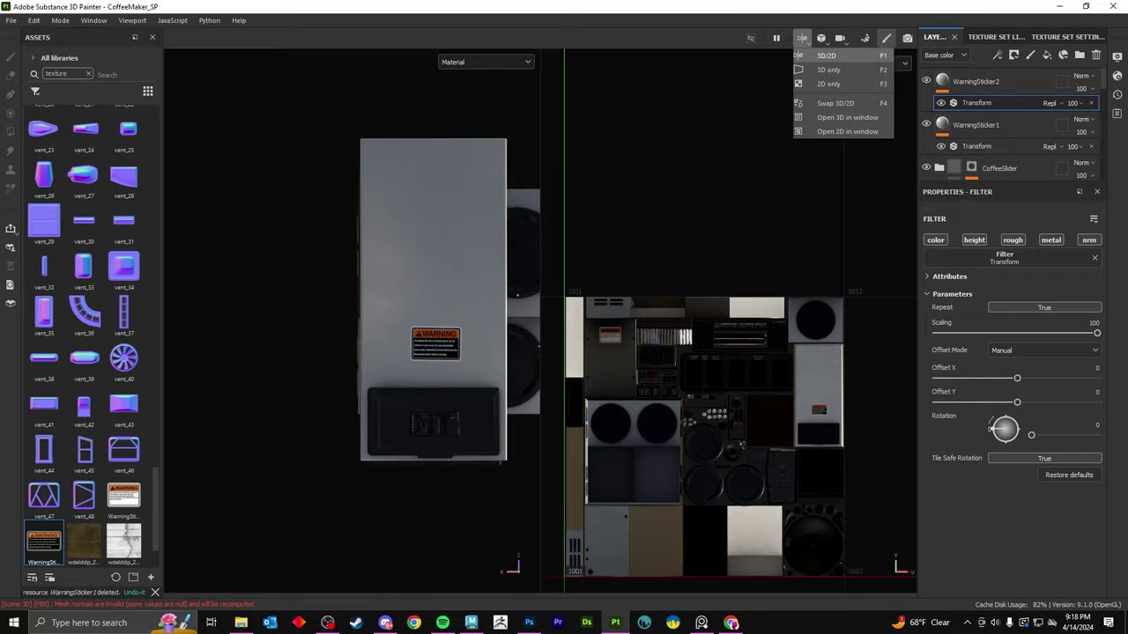
left_click(845, 65)
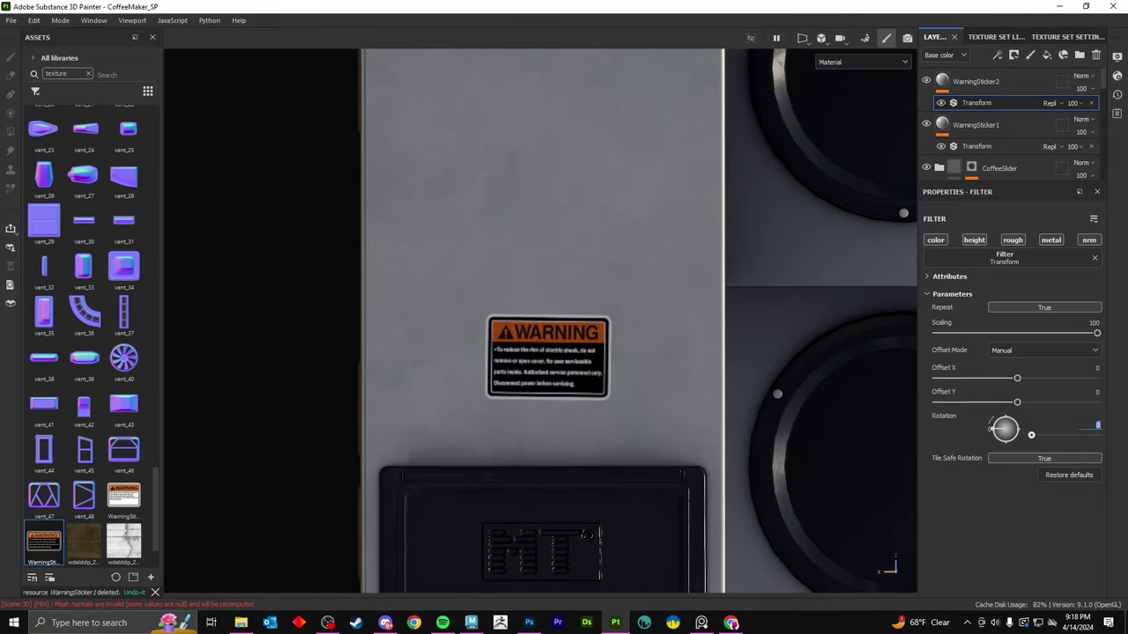
Lower the sticker via its Transform Offset Y, trying -0.05 and then undoing it.
left_click_drag(1016, 402, 1015, 402)
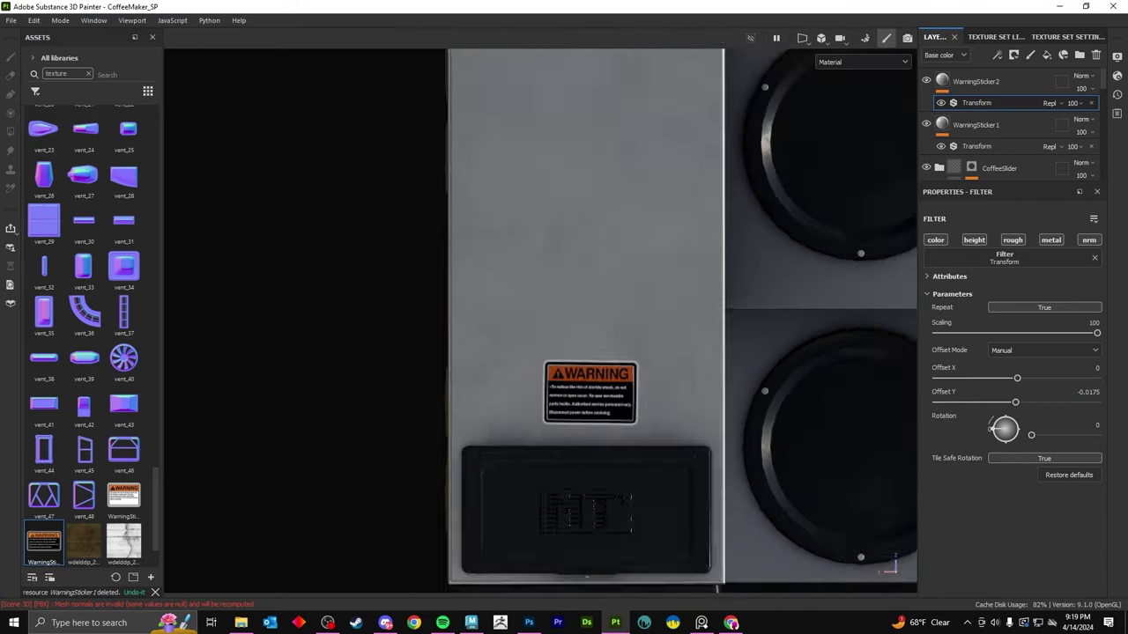
left_click(1044, 307)
left_click(975, 81)
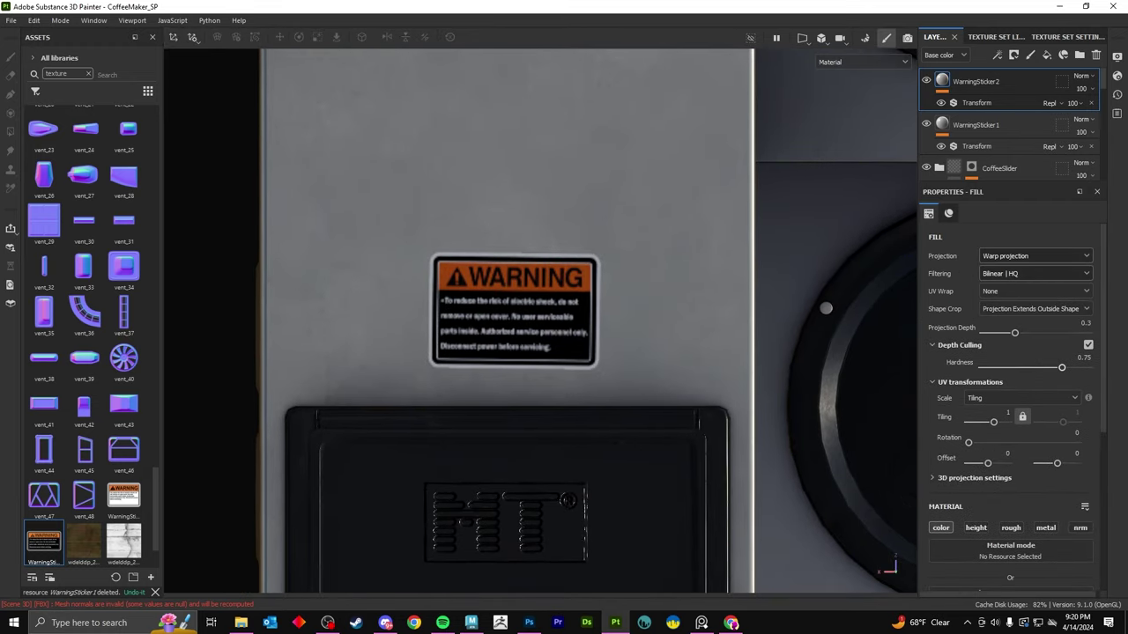
scroll(1011, 396, "down", 3)
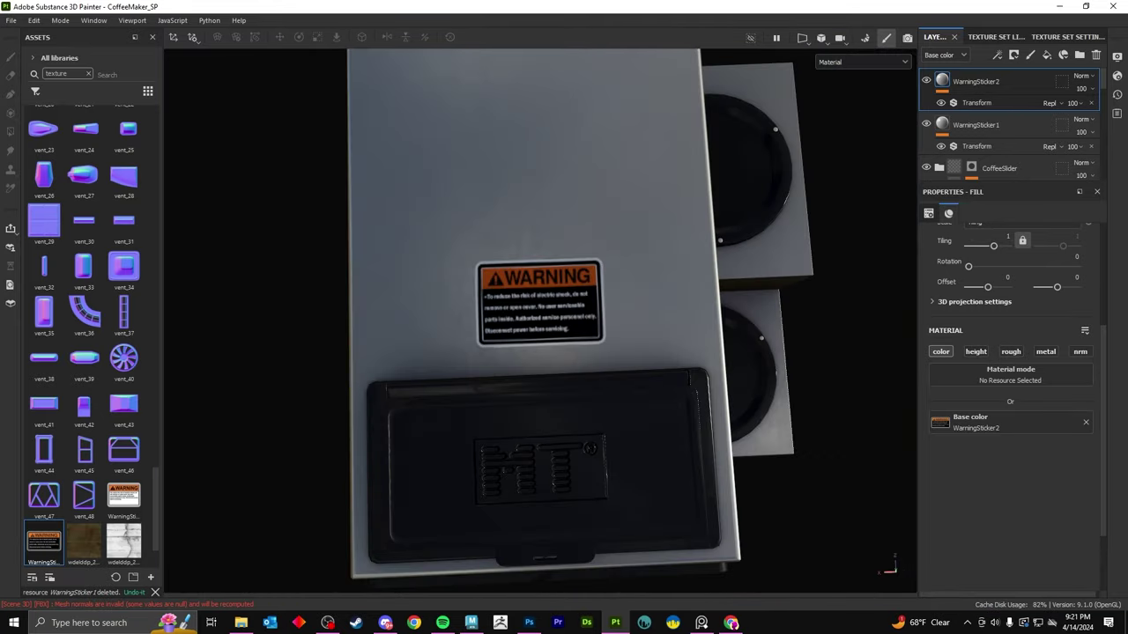
left_click(976, 102)
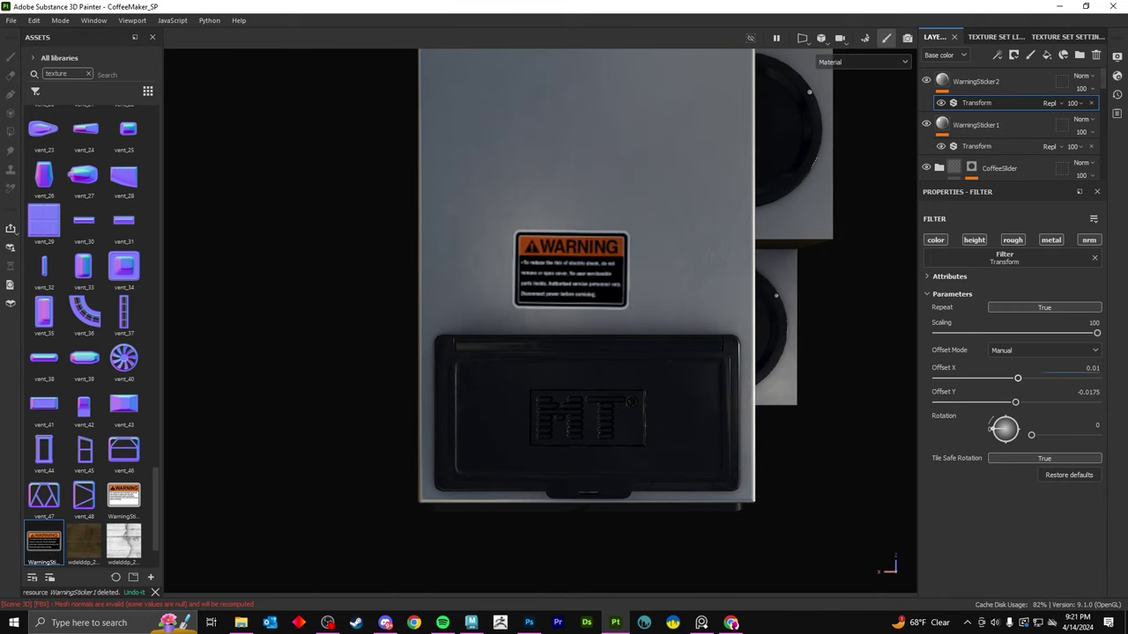
double_click(1091, 367)
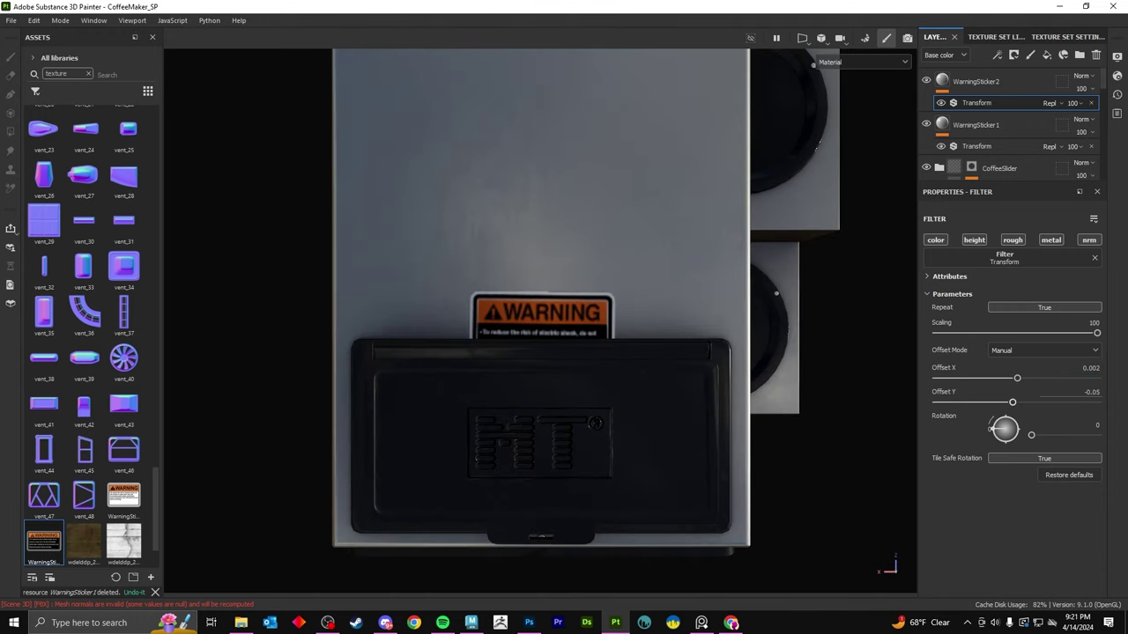
key("ctrl+z")
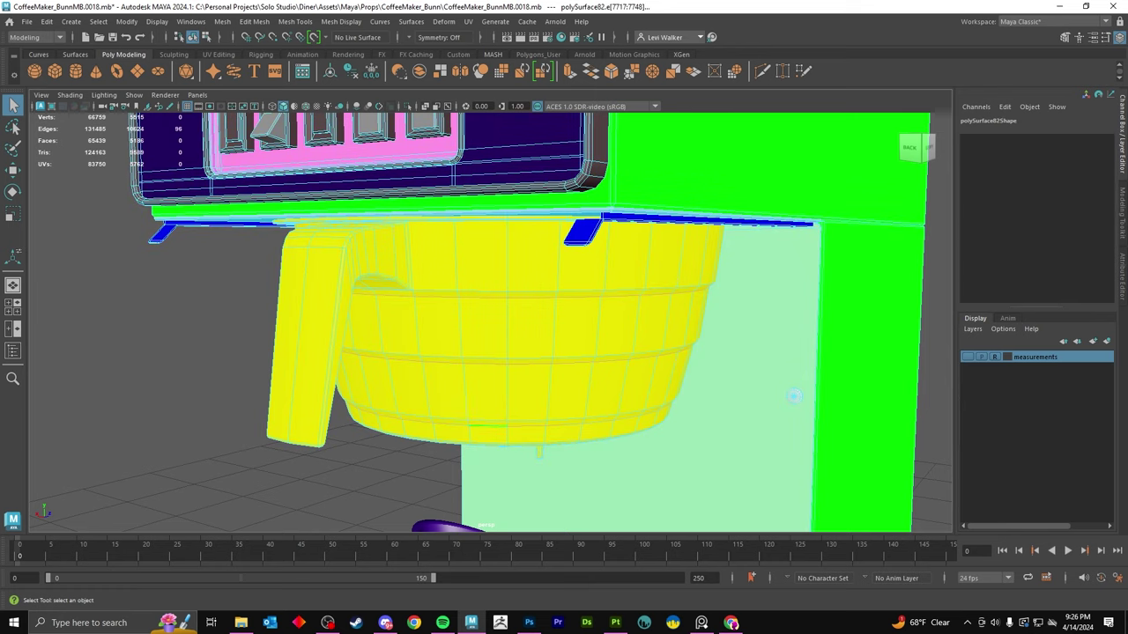
Frame the coffee maker to review the sticker settled at Offset Y -0.0175.
key("f")
key("w")
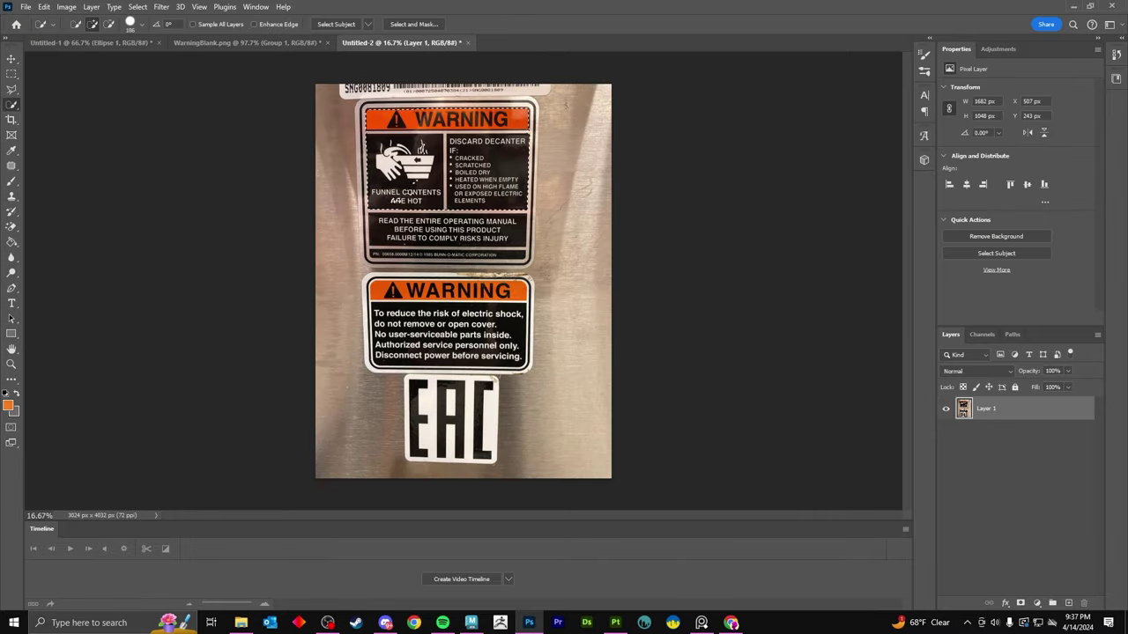
Copy the photographed warning label into WarningBlank.png.
scroll(396, 200, "up", 1, "alt")
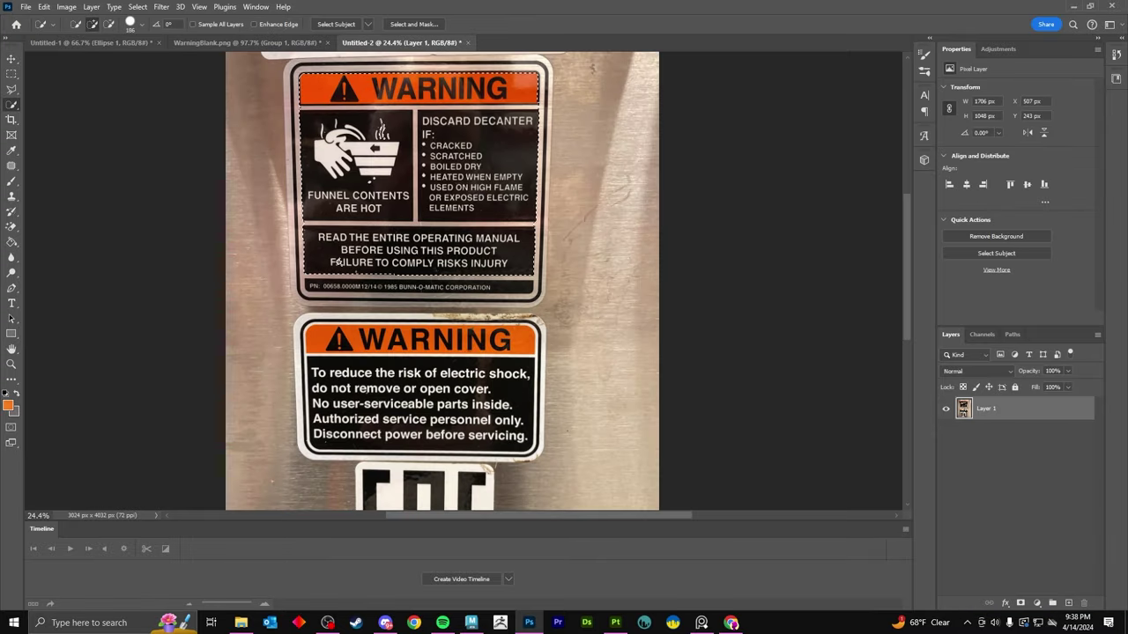
key("v")
left_click_drag(381, 133, 494, 346)
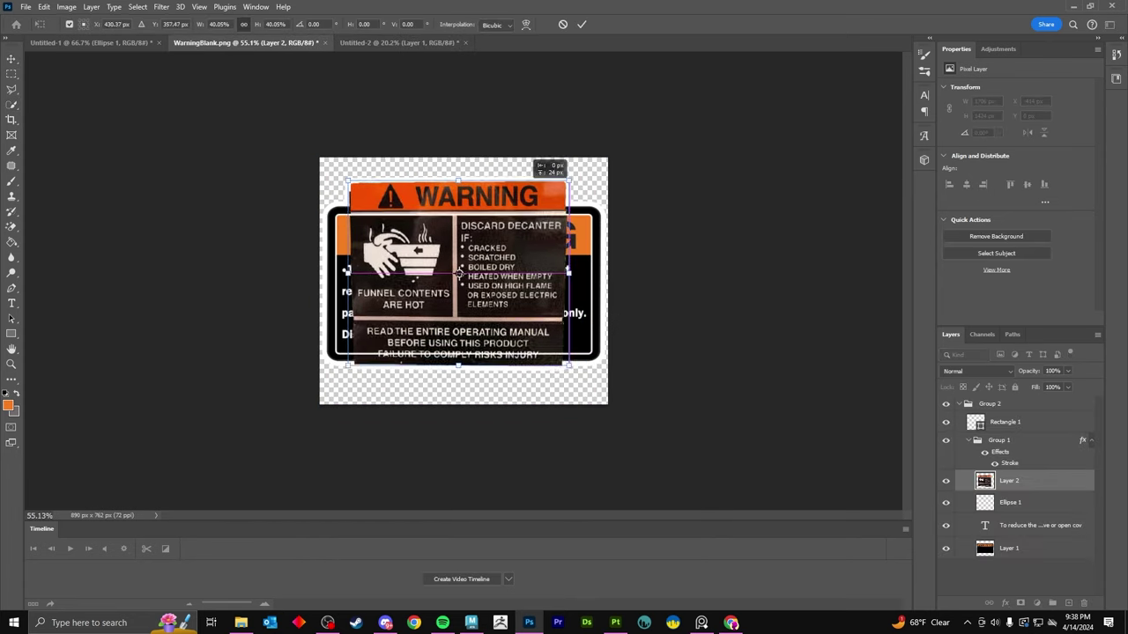
Duplicate the body text, replace it with the failure-to-comply warning, and centre it.
right_click(1040, 525)
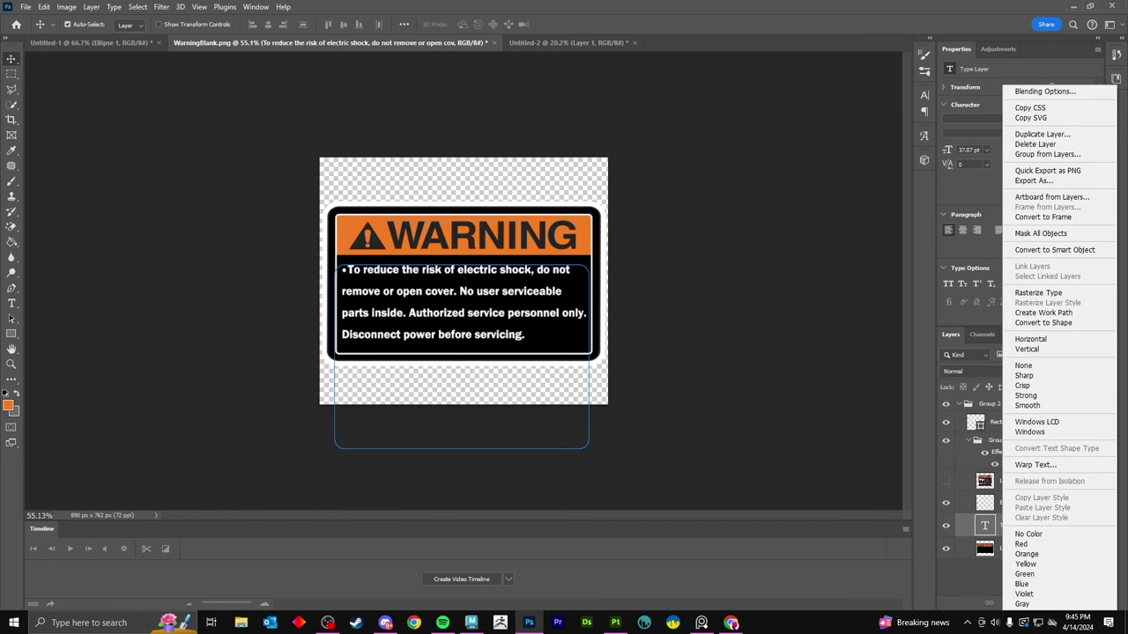
left_click(1040, 65)
key("ctrl+a")
key("BackSpace")
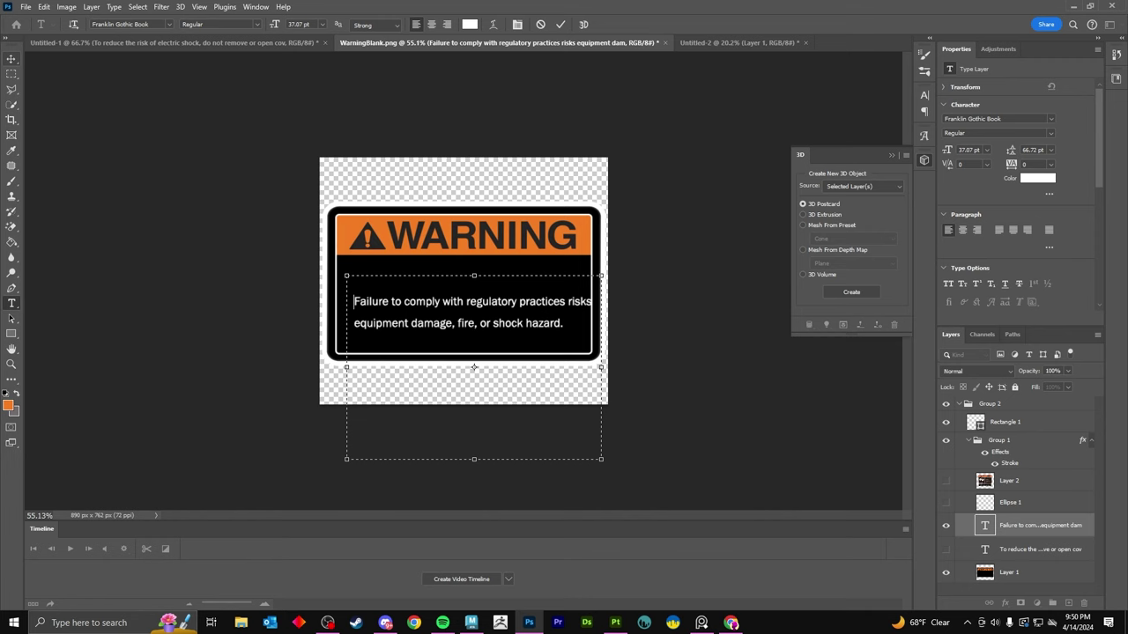
key("Escape")
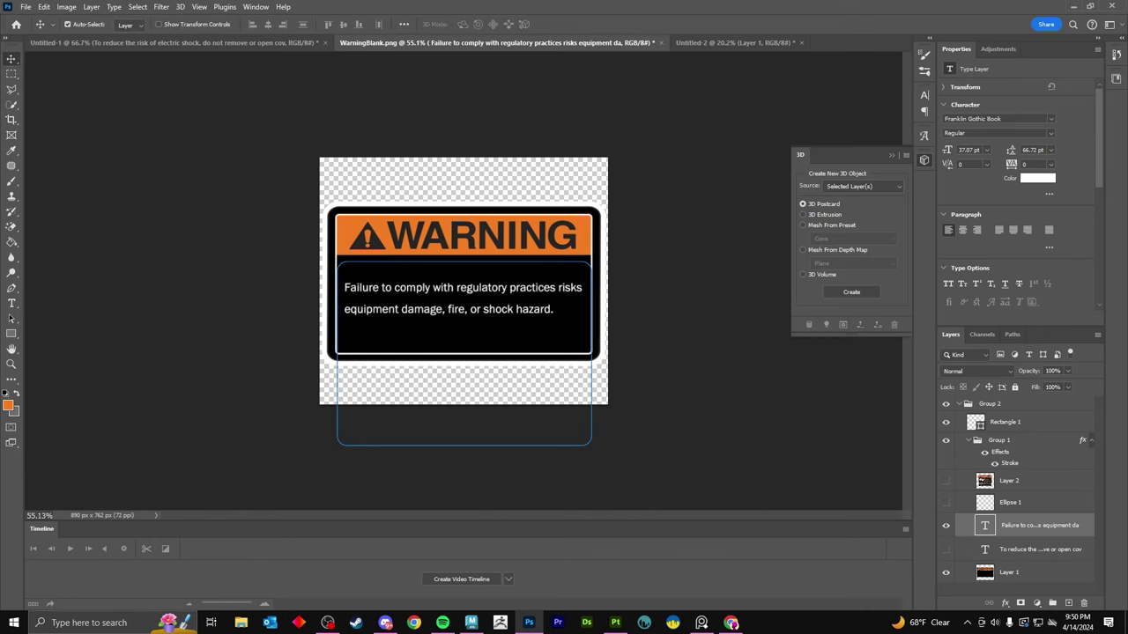
left_click_drag(508, 254, 526, 255)
key("ctrl+shift+c")
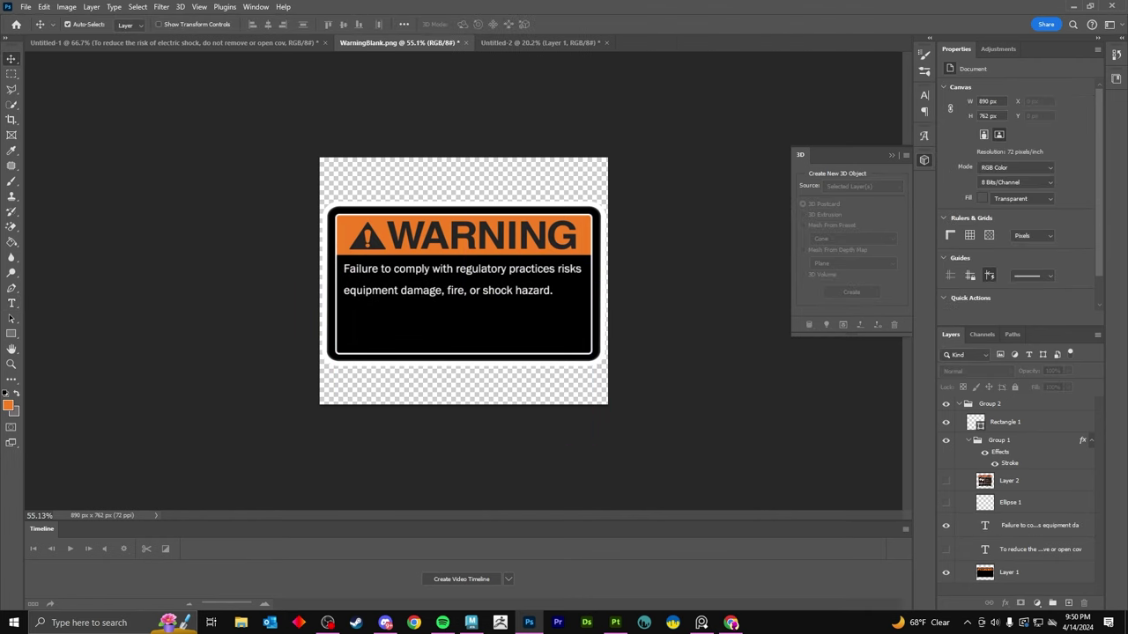
scroll(463, 281, "up", 2, "alt")
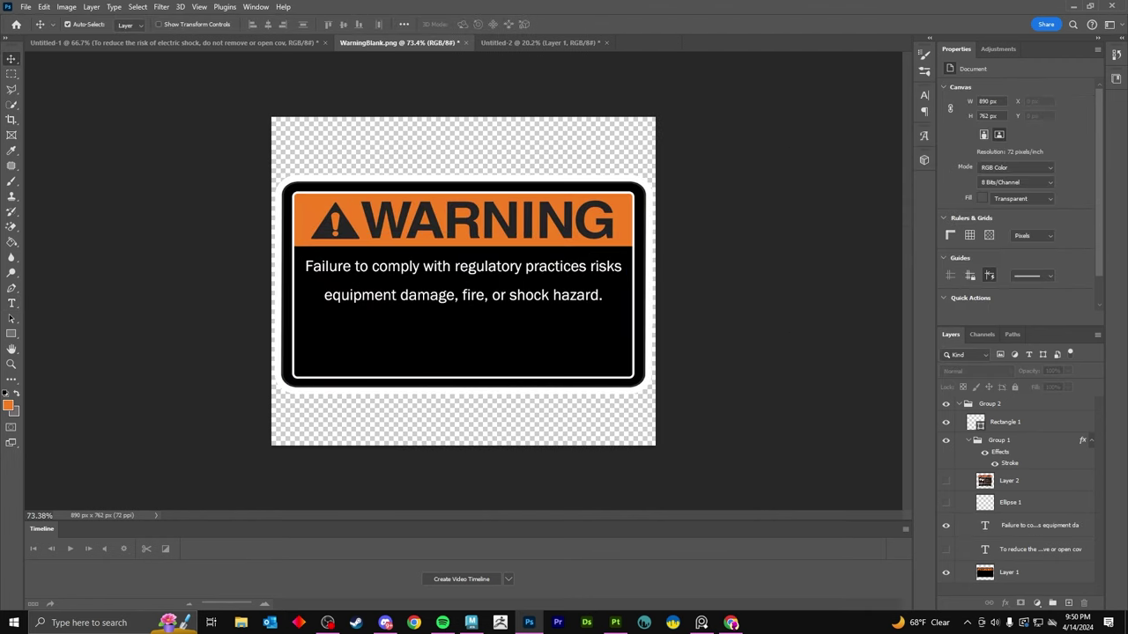
Draw a horizontal white divider line under the warning text.
left_click_drag(553, 326, 631, 325)
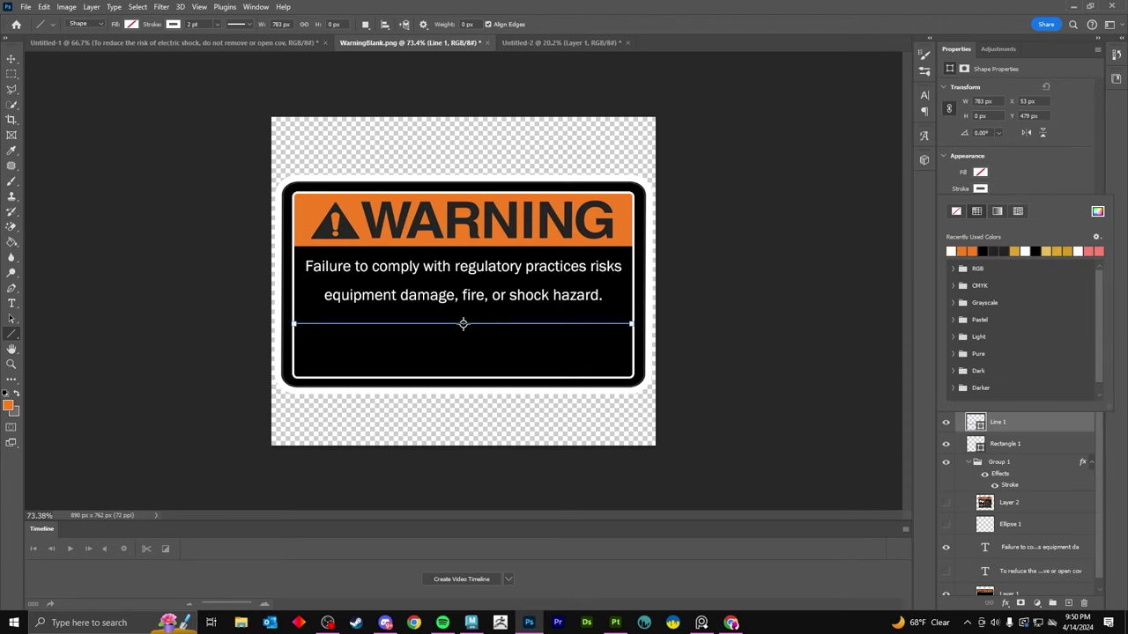
key("v")
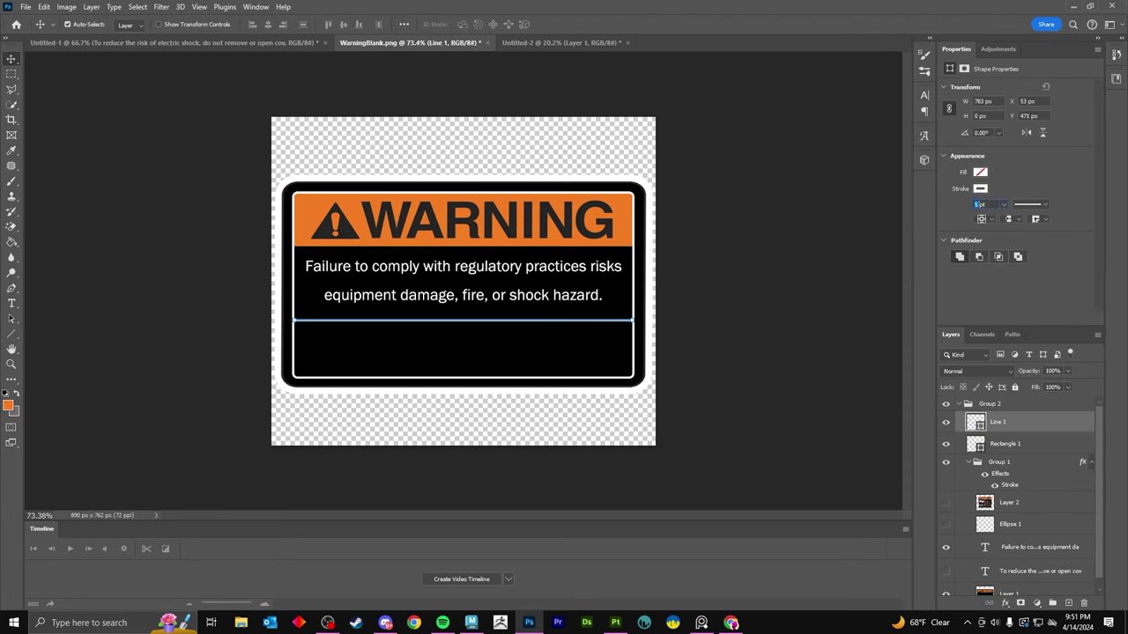
left_click_drag(465, 298, 464, 298)
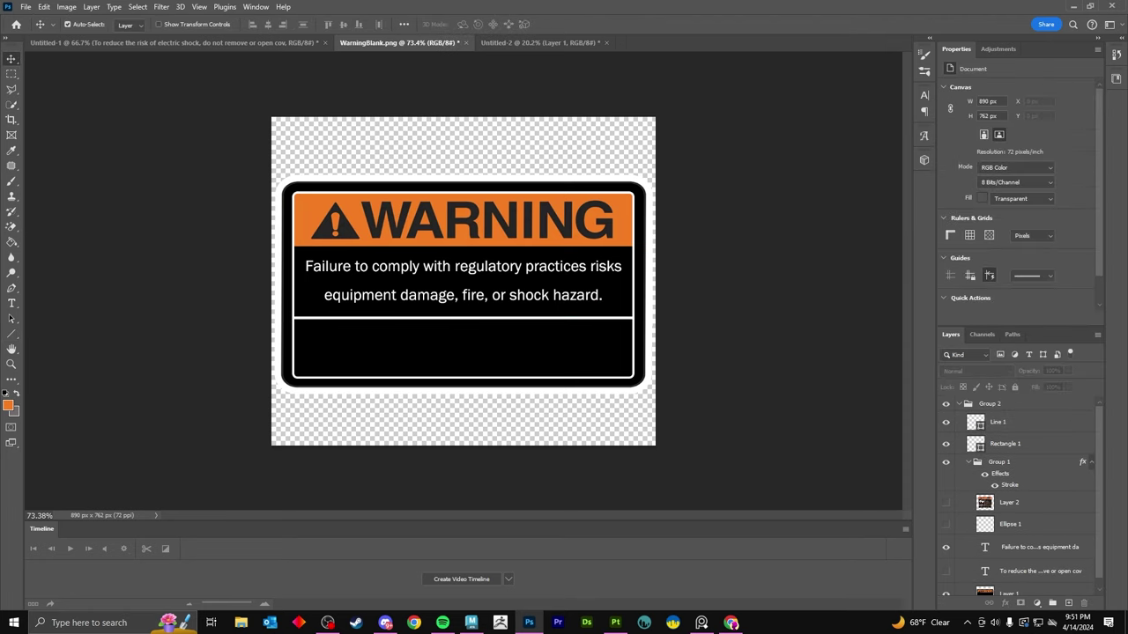
Duplicate the text layer as the MORNING TECHNOLOGIES® disclaimer and remove the separate ® layer.
key("ctrl+j")
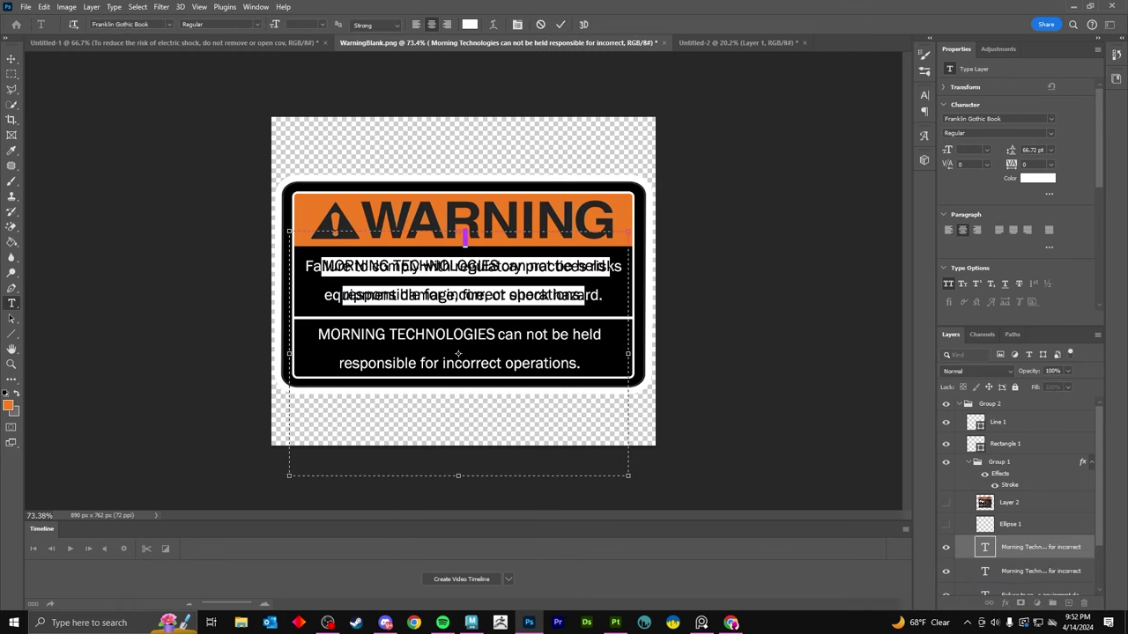
left_click_drag(464, 236, 484, 121)
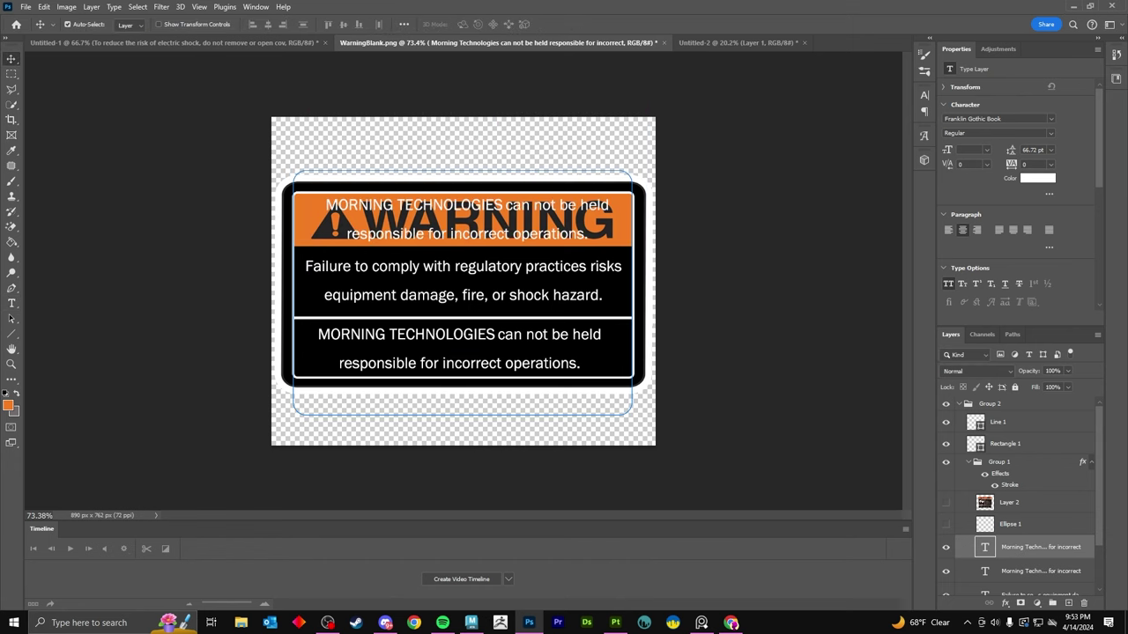
key("ctrl+Return")
key("v")
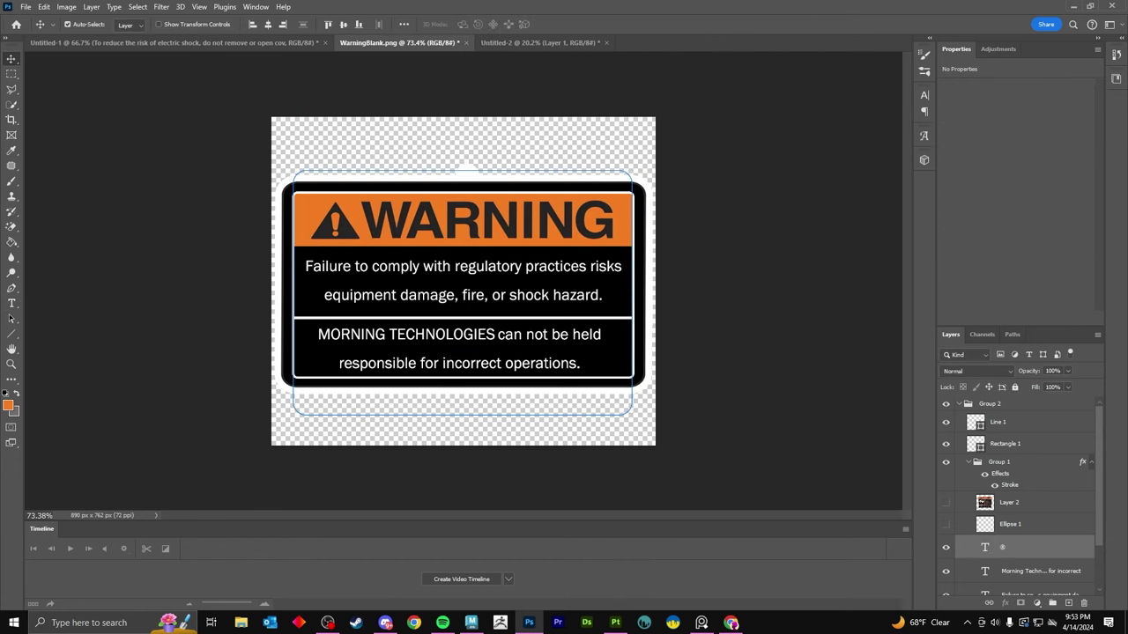
key("Delete")
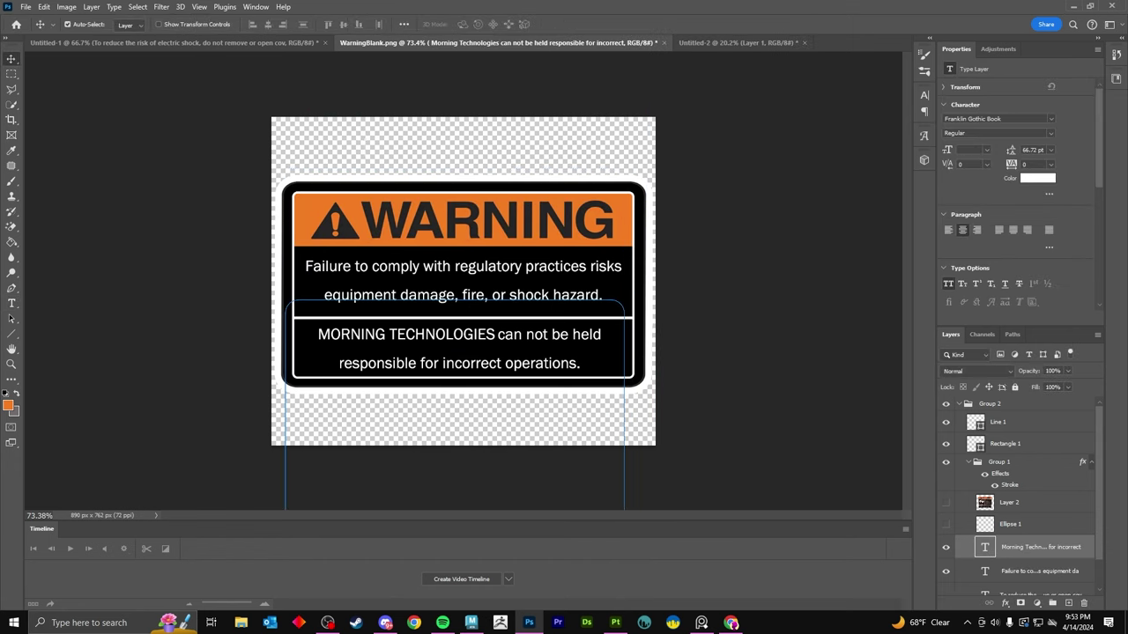
left_click_drag(511, 328, 511, 342)
double_click(511, 342)
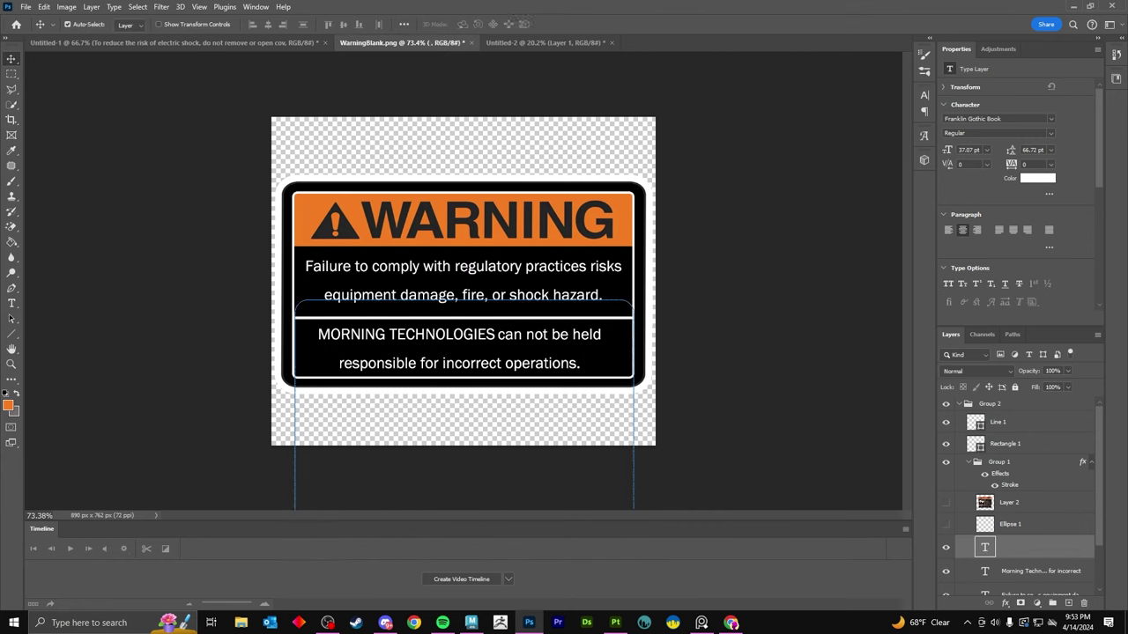
Align the disclaimer text over the original and reopen the MORNING TECHNOLOGIES line for editing.
scroll(1022, 498, "down", 1)
left_click_drag(945, 513, 945, 537)
scroll(1022, 494, "up", 1)
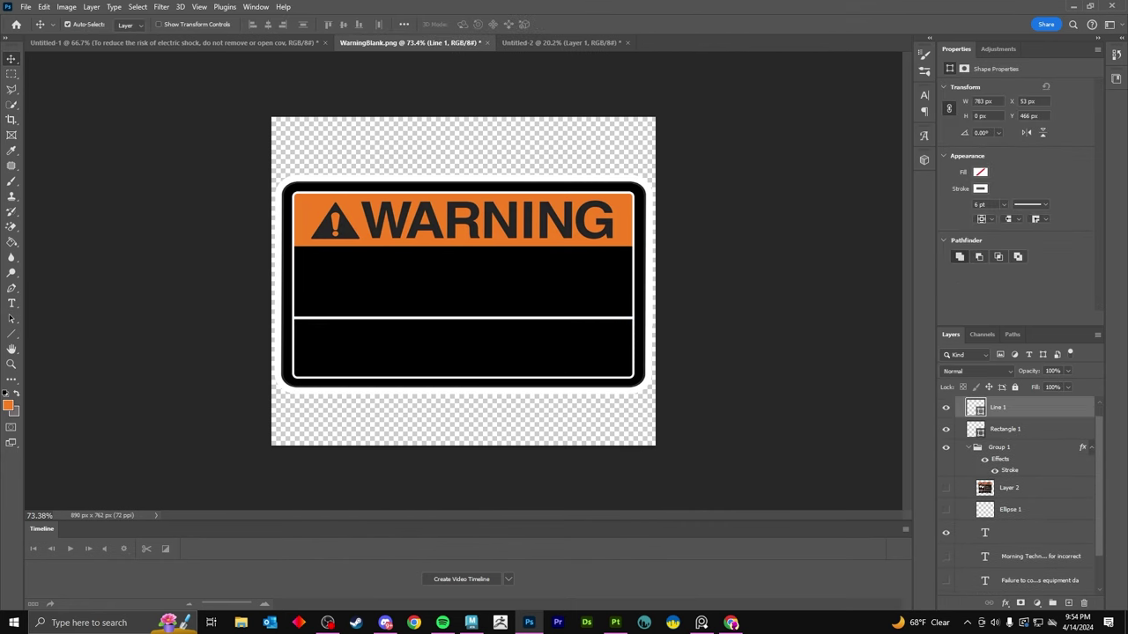
left_click_drag(464, 431, 520, 436)
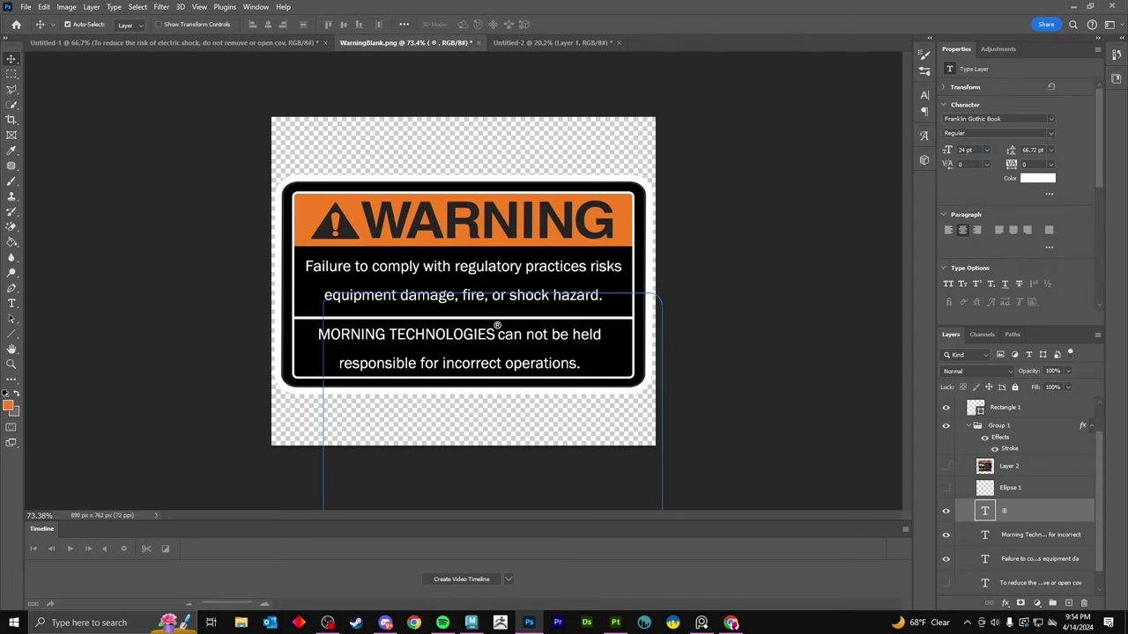
double_click(499, 334)
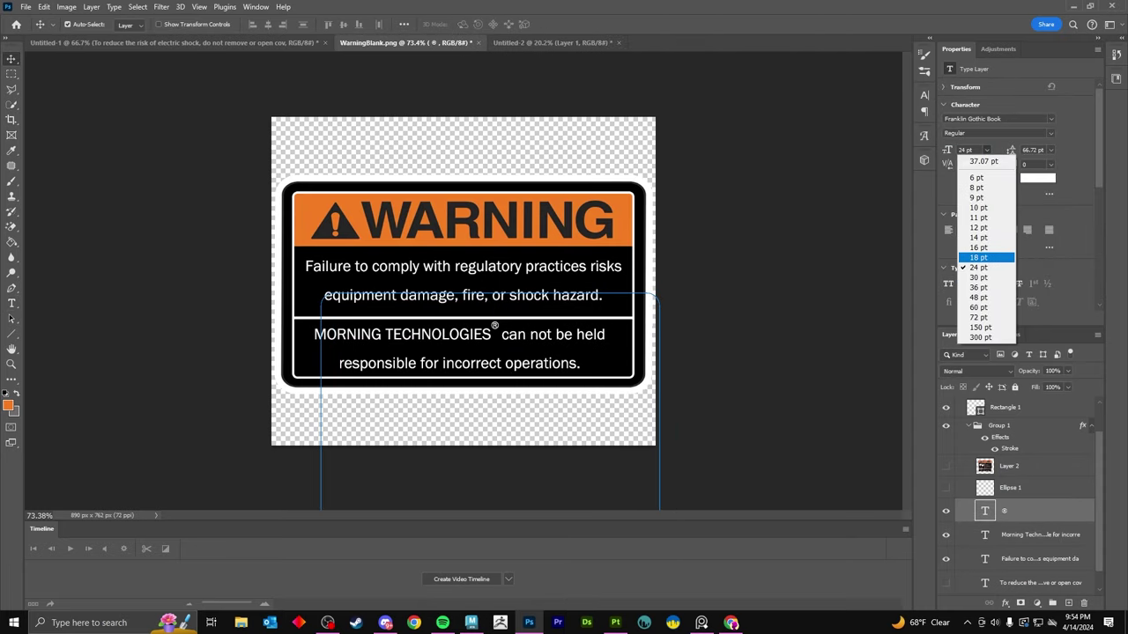
scroll(493, 335, "up", 8, "alt")
scroll(494, 335, "down", 6, "alt")
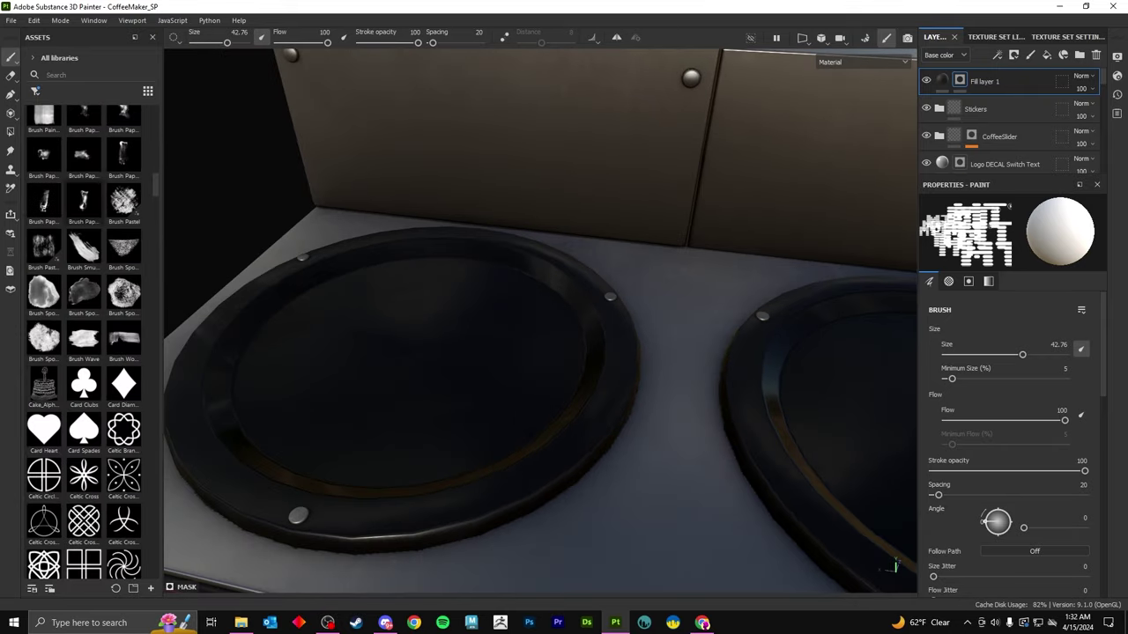
Pick a spotty coffee-ring stain alpha and stamp it onto the burner plate.
left_click(84, 294)
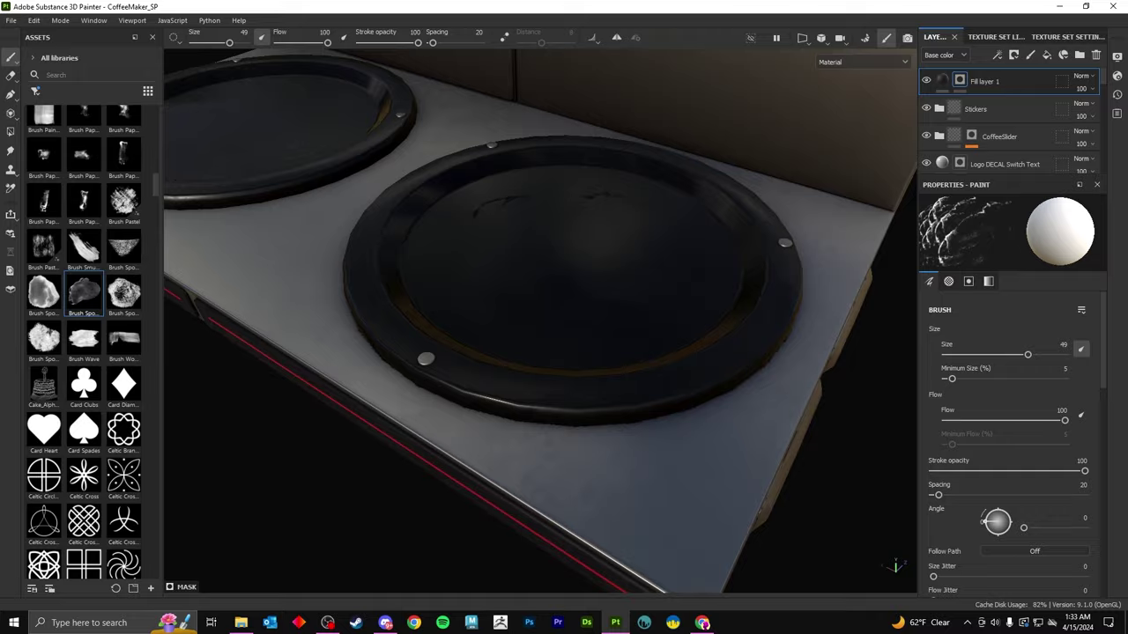
left_click(894, 564)
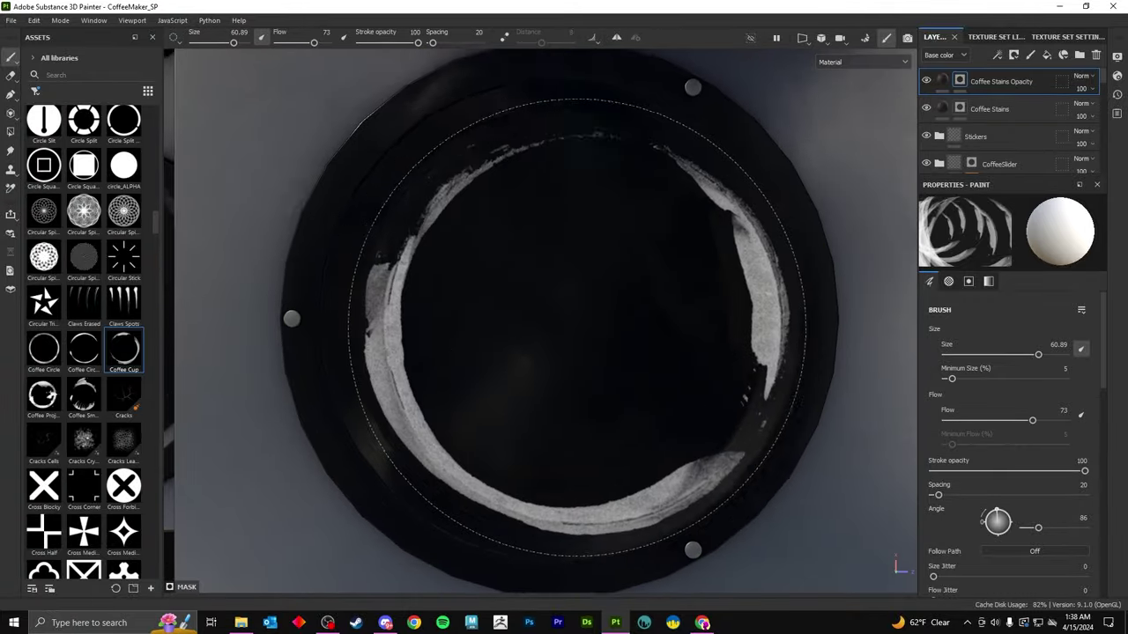
Rotate and shrink the coffee stain stamp, then view the coffee maker in 3D/UV split view.
left_click_drag(551, 296, 560, 308, "ctrl")
right_click_drag(559, 311, 556, 306, "ctrl")
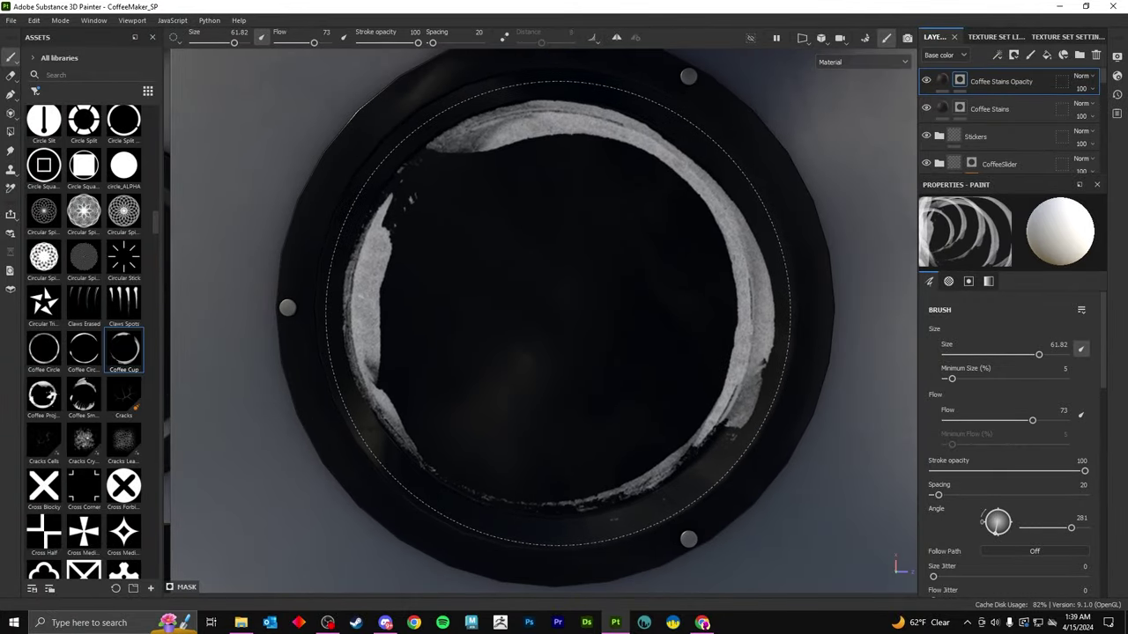
left_click_drag(558, 313, 357, 258, "alt")
scroll(357, 257, "up", 3)
key("F1")
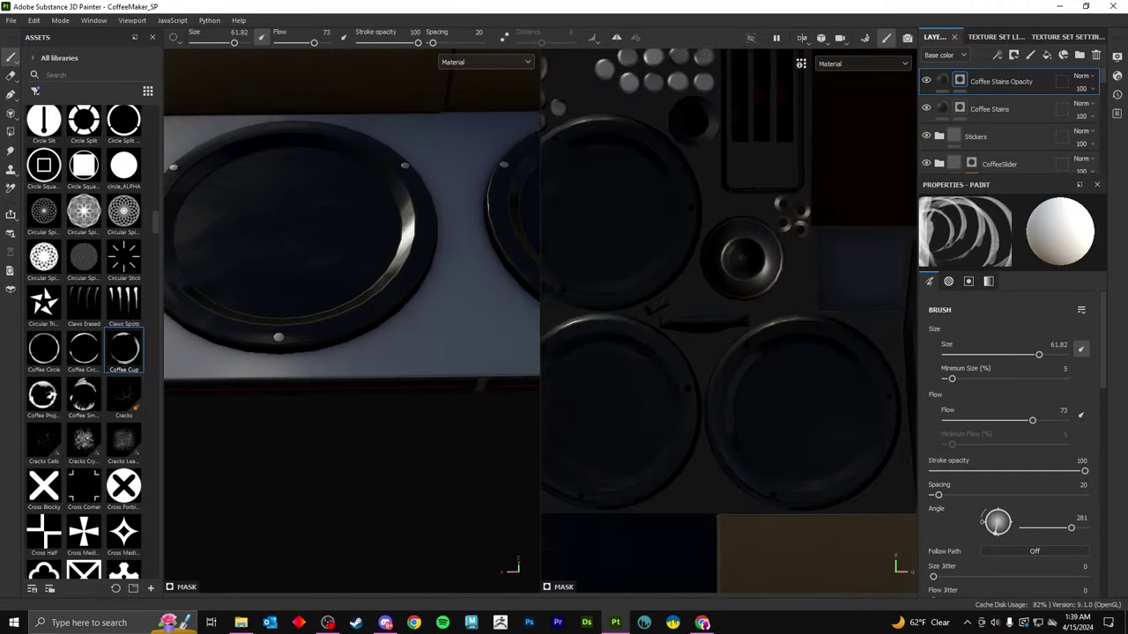
scroll(728, 322, "up", 3)
left_click_drag(401, 300, 352, 265, "alt")
scroll(44, 392, "down", 5)
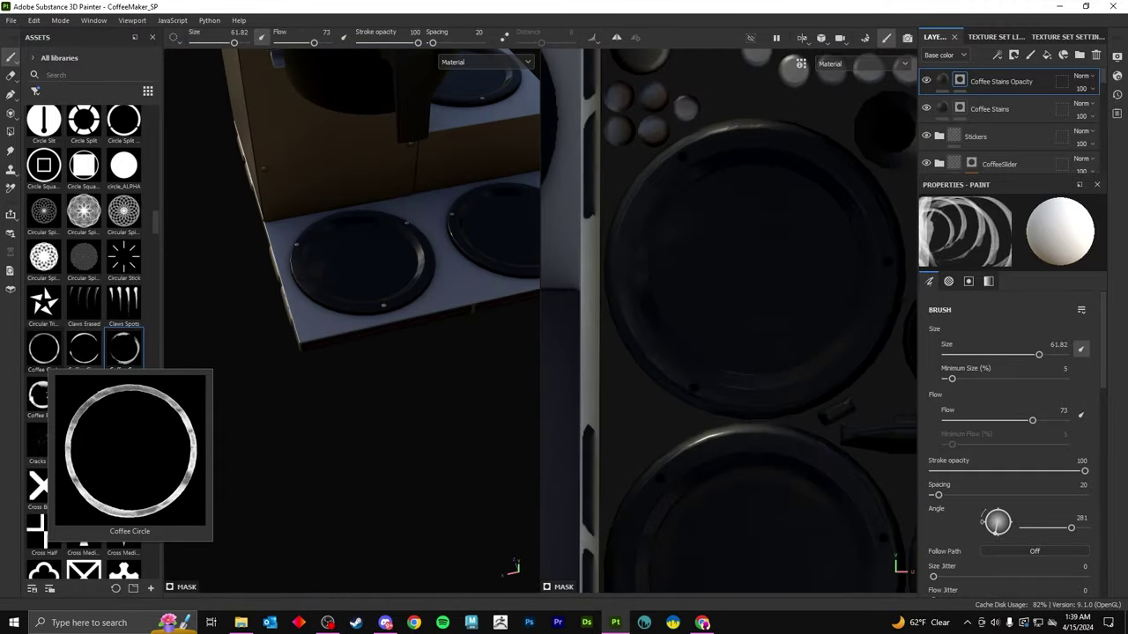
scroll(353, 264, "up", 3)
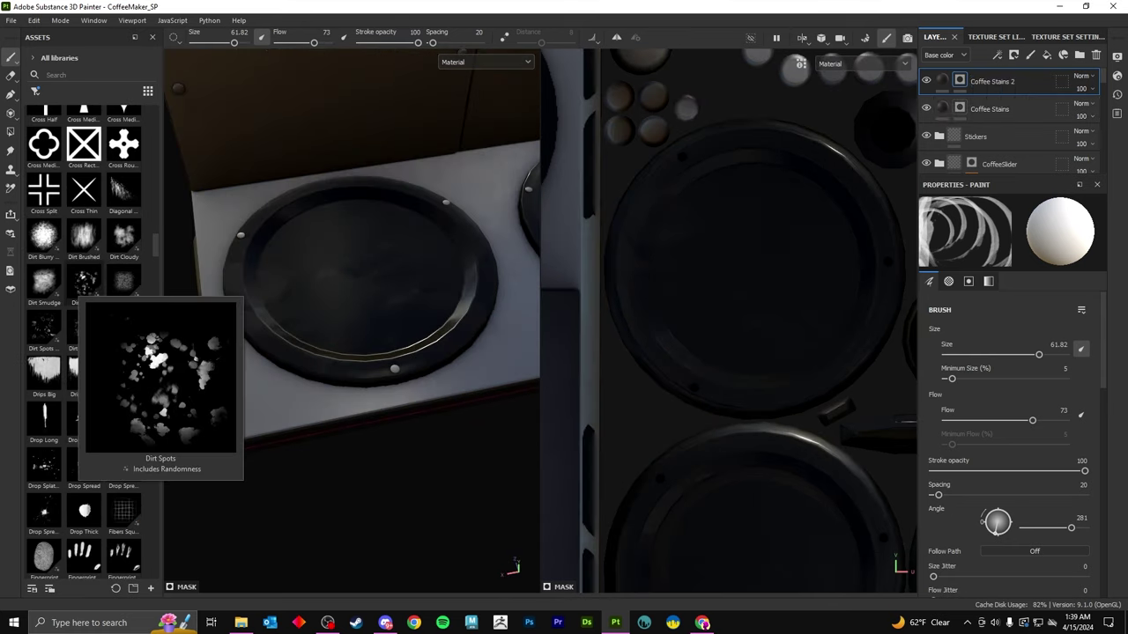
Search brushes for 'coffee' and 'drop', picking a coffee ring brush and Drop Spread.
left_click(88, 74)
type("coffee")
left_click(42, 173)
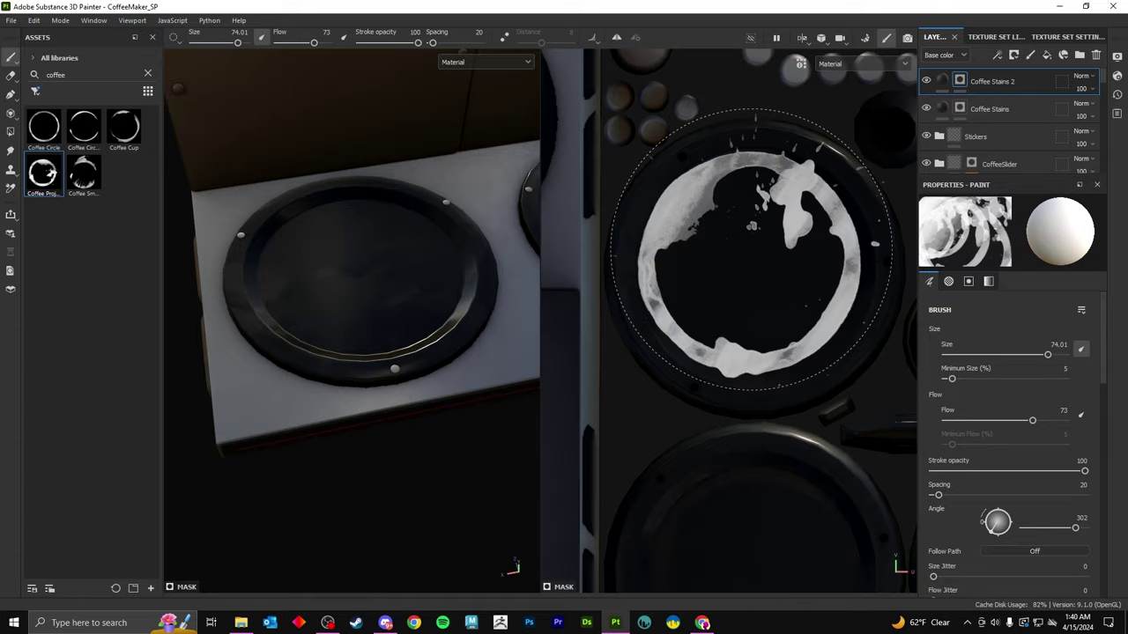
mouse_move(441, 264)
left_mouse_down("alt")
mouse_move(300, 132)
mouse_move(370, 176)
left_mouse_up("alt")
scroll(299, 132, "up", 3)
scroll(353, 238, "up", 3)
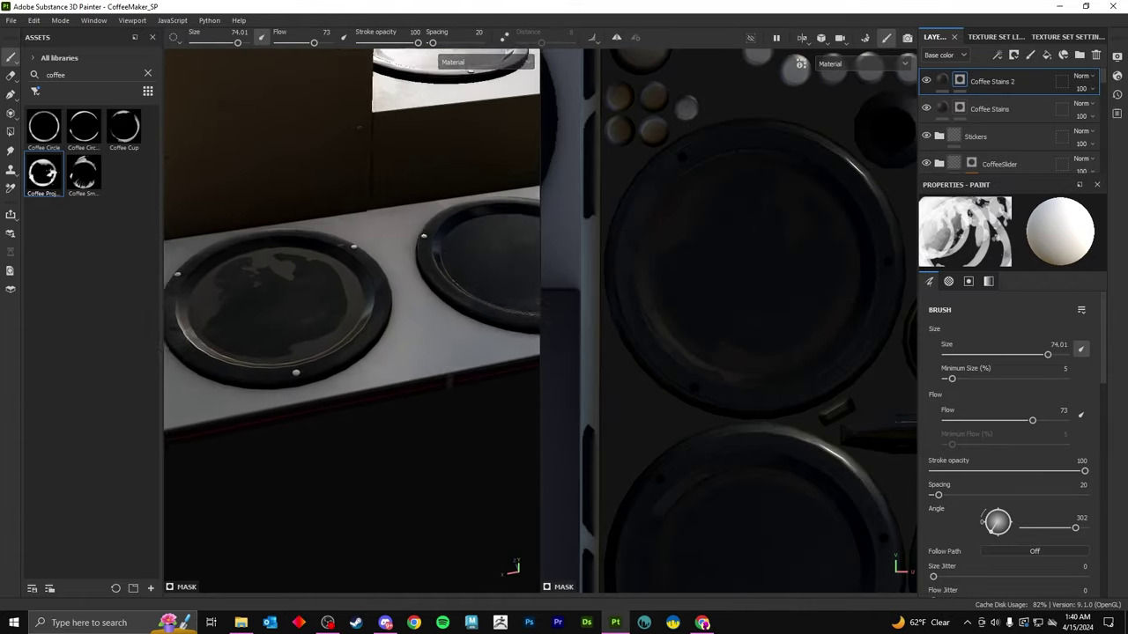
type("drop")
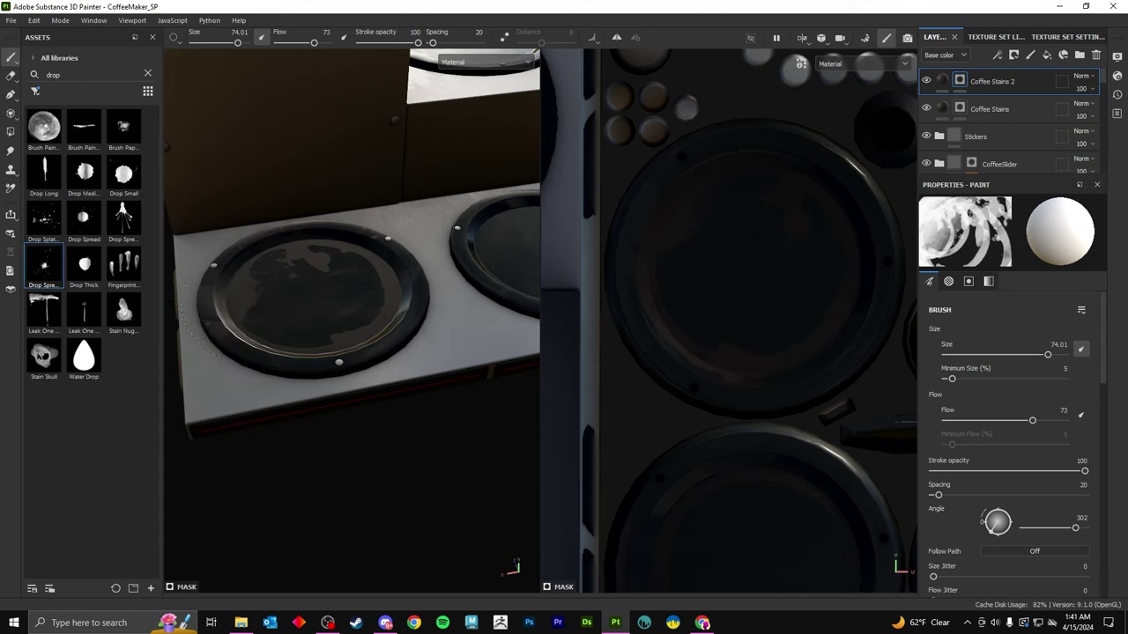
left_click(45, 265)
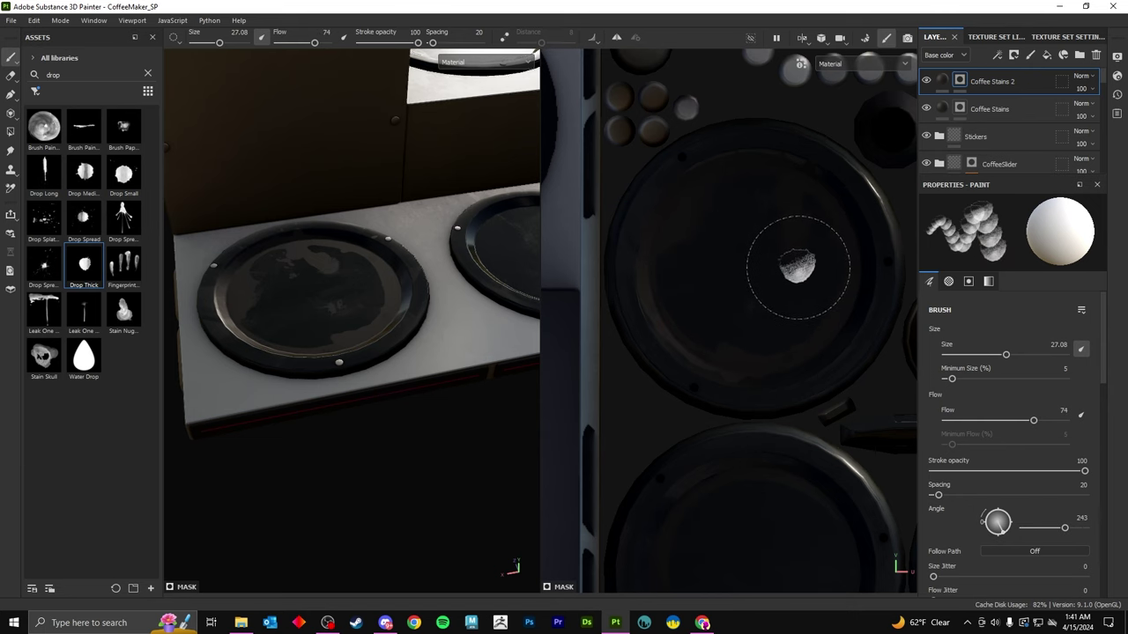
Stamp a coffee ring stain on the burner plate using the 'coffee' brush.
double_click(70, 75)
type("coffee")
left_click(44, 174)
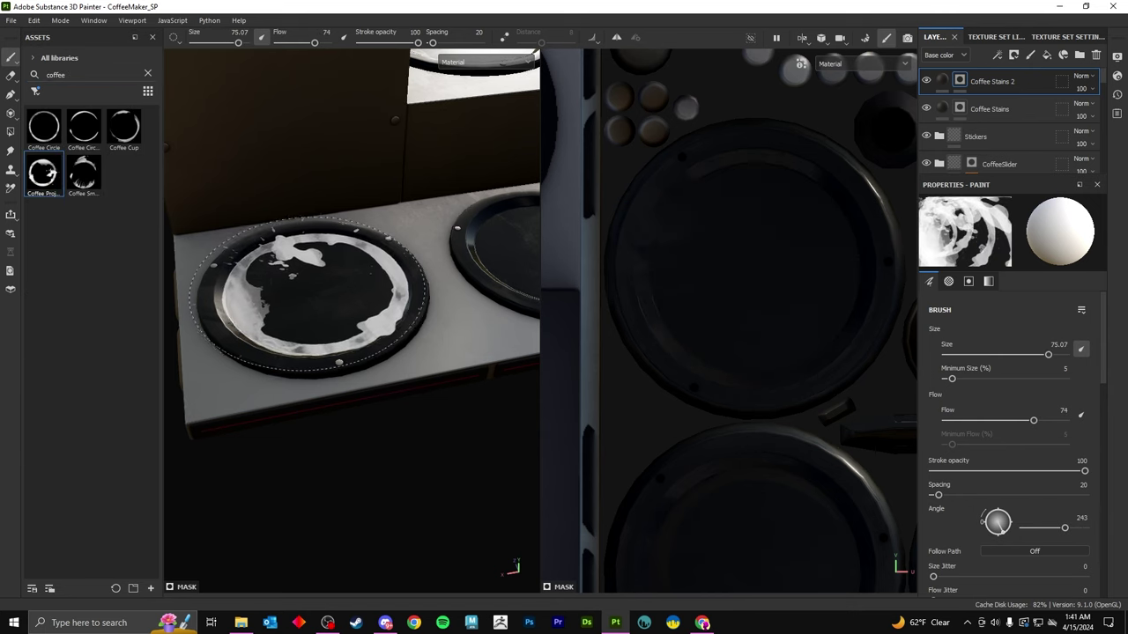
mouse_move(746, 253)
left_mouse_down("ctrl")
mouse_move(729, 245)
mouse_move(714, 264)
left_mouse_up("ctrl")
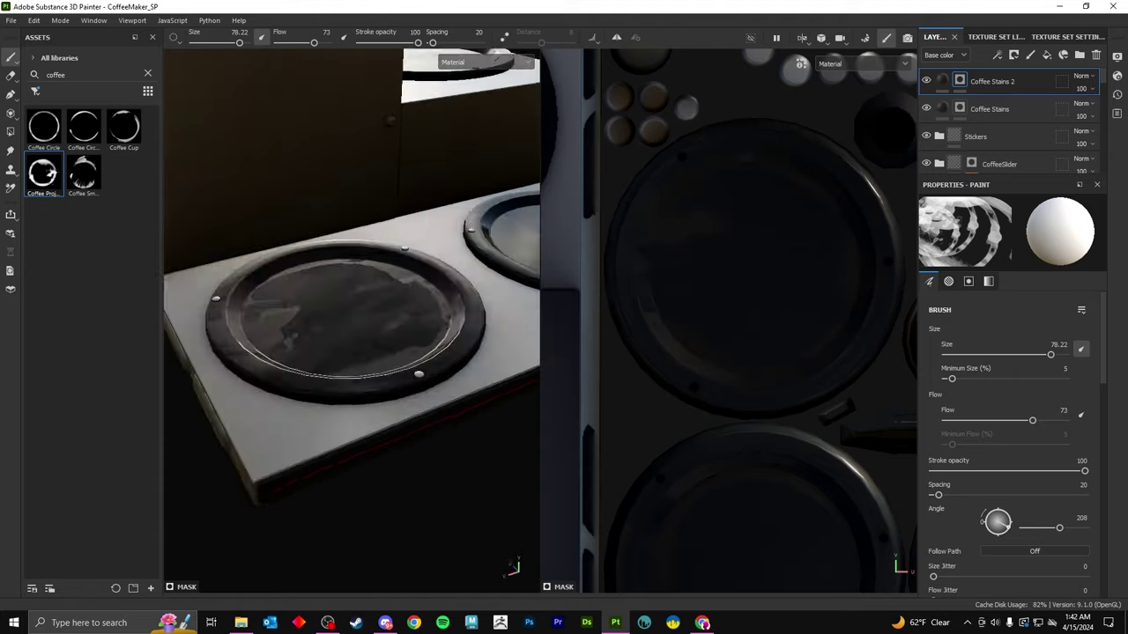
Load the Stain Skull stain, rotate the splatter and shrink the brush to about 25.
double_click(71, 75)
type("drop")
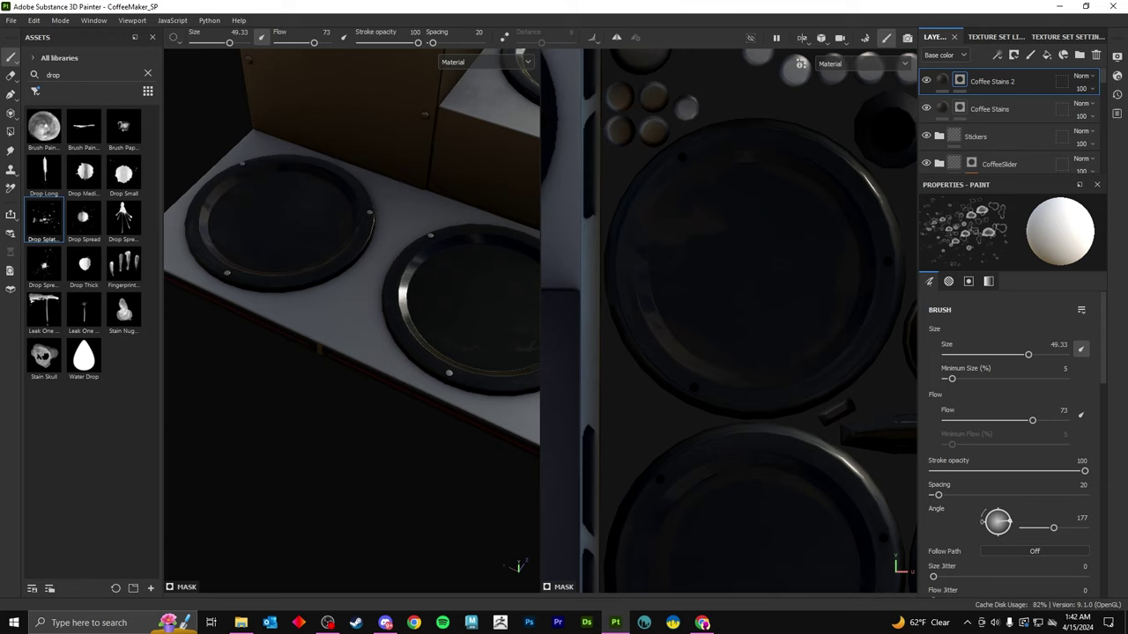
left_click_drag(770, 259, 760, 255, "ctrl")
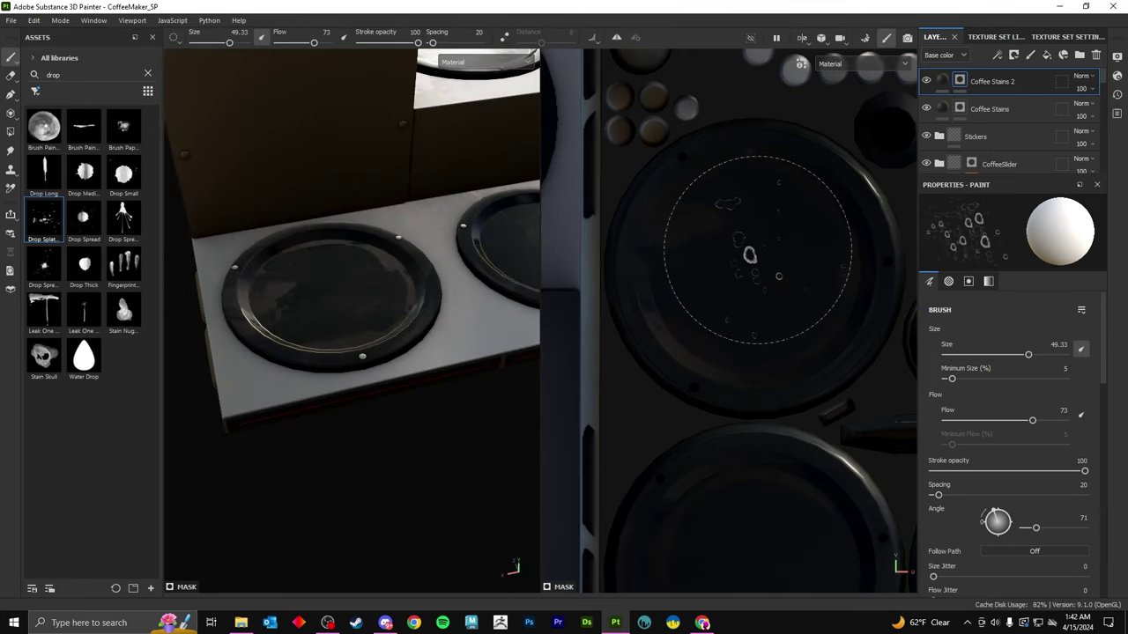
left_click_drag(44, 357, 742, 217)
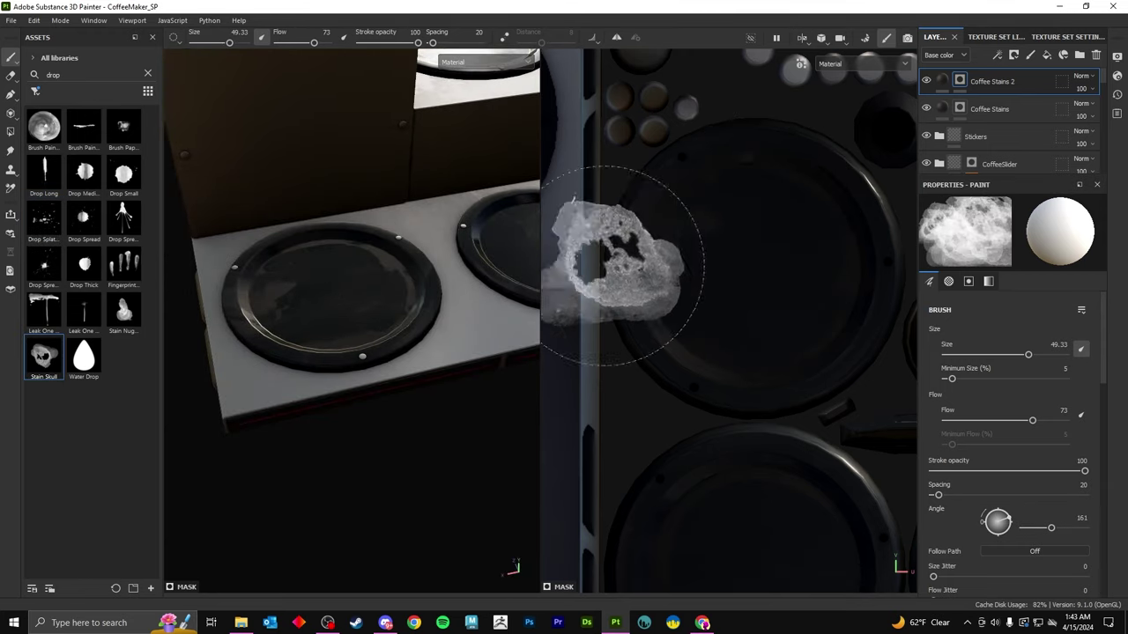
right_click_drag(767, 344, 749, 344, "ctrl")
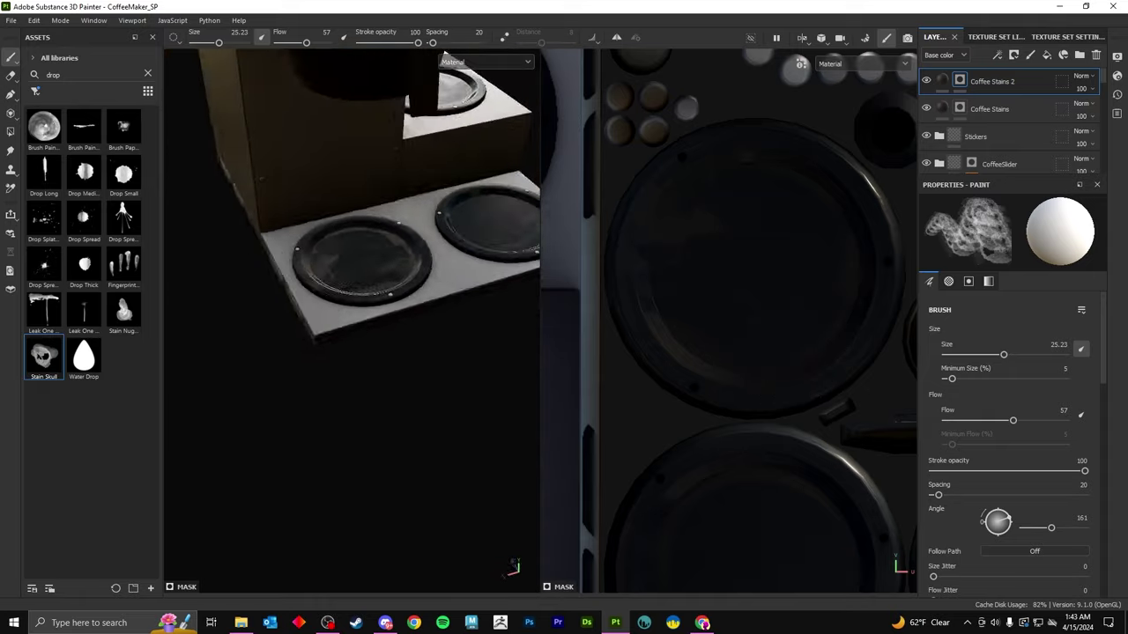
mouse_move(353, 308)
left_mouse_down("alt")
mouse_move(379, 264)
mouse_move(353, 291)
mouse_move(308, 304)
mouse_move(353, 344)
mouse_move(317, 344)
left_mouse_up("alt")
Switch to another coffee stain brush, set Coffee Stains 2 opacity to 100, and begin renaming.
left_click(123, 313)
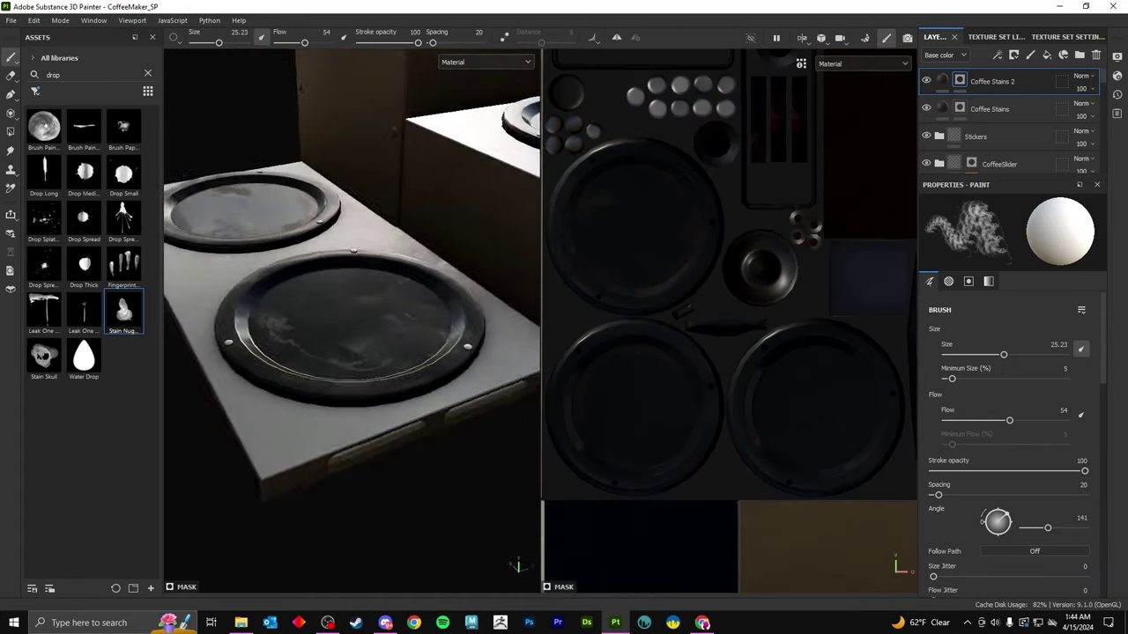
left_click_drag(352, 300, 370, 291, "alt")
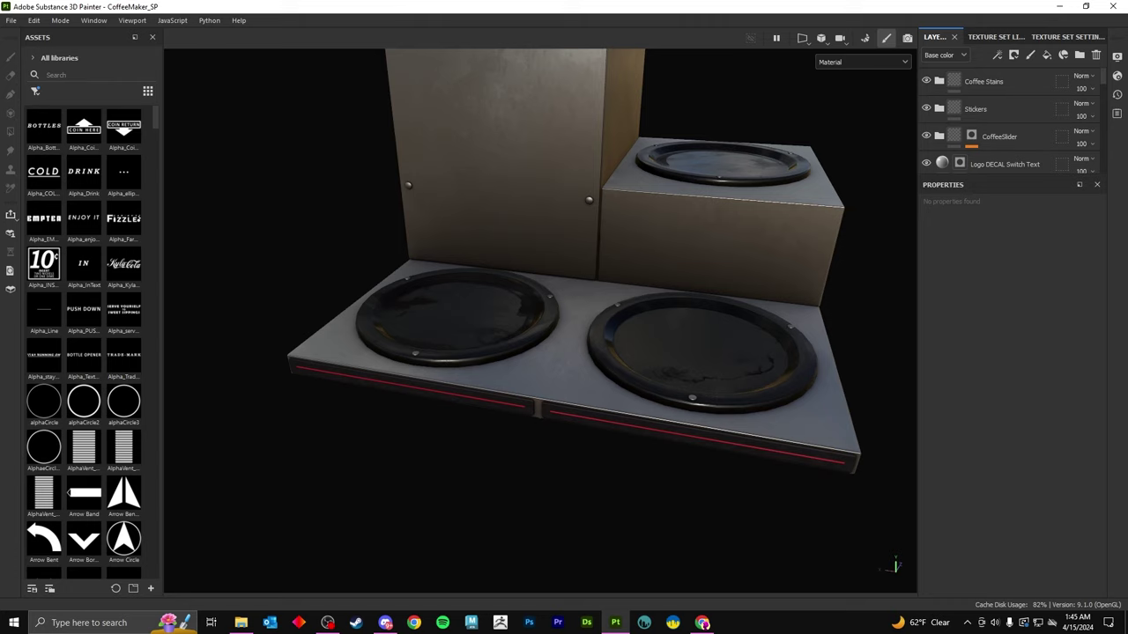
left_click_drag(1072, 137, 1123, 138)
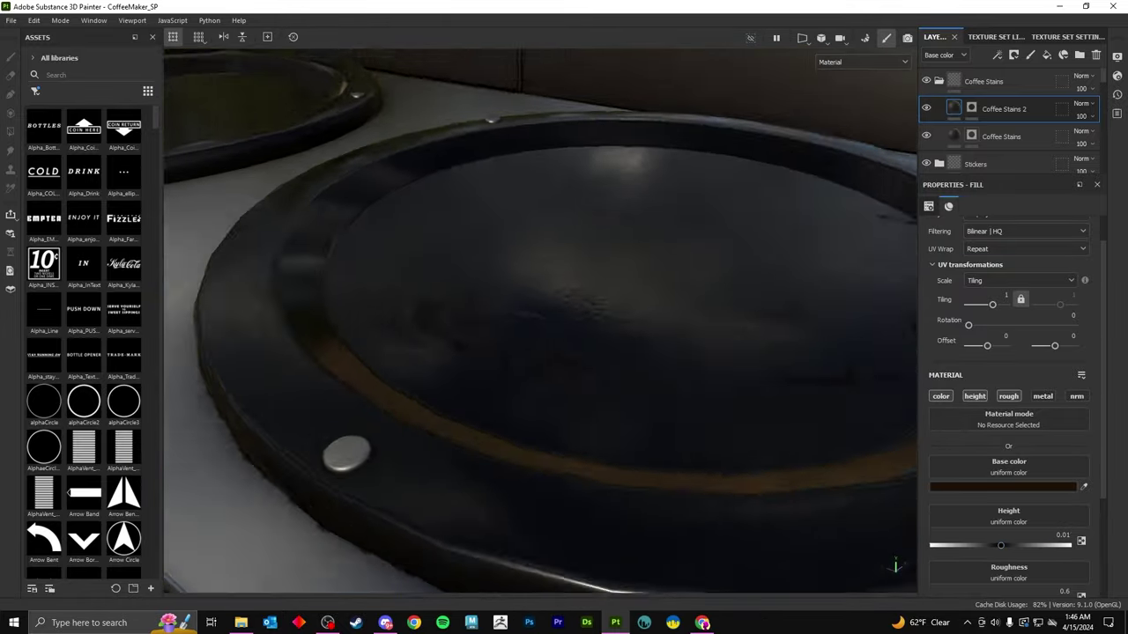
double_click(1004, 136)
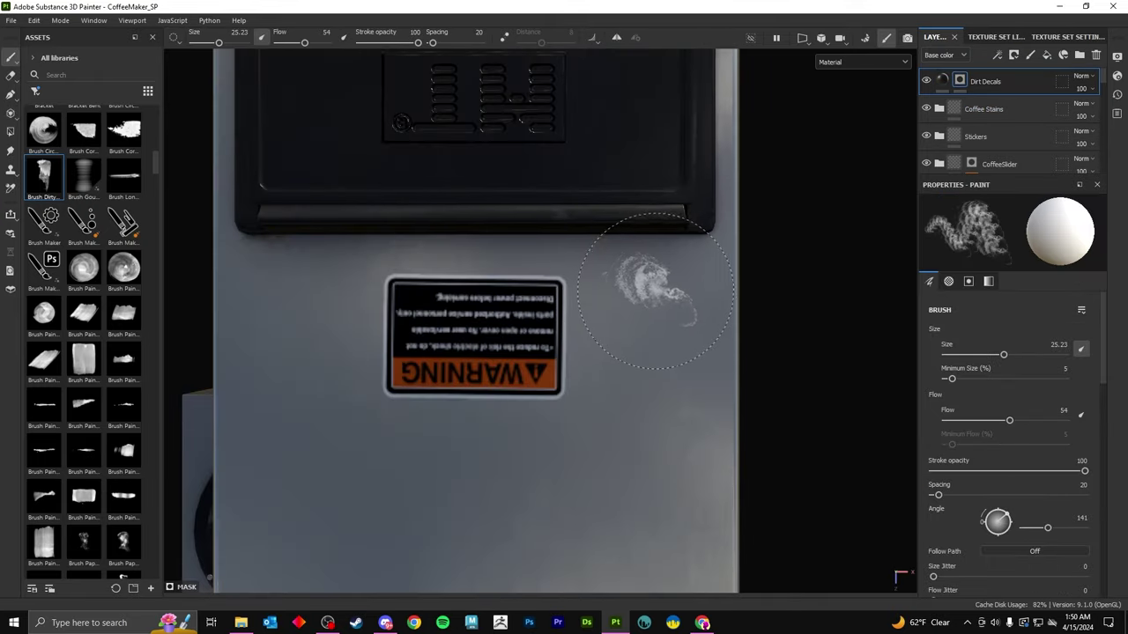
Paint a dirt smudge beside the burner plate.
left_click_drag(655, 291, 632, 365, "alt")
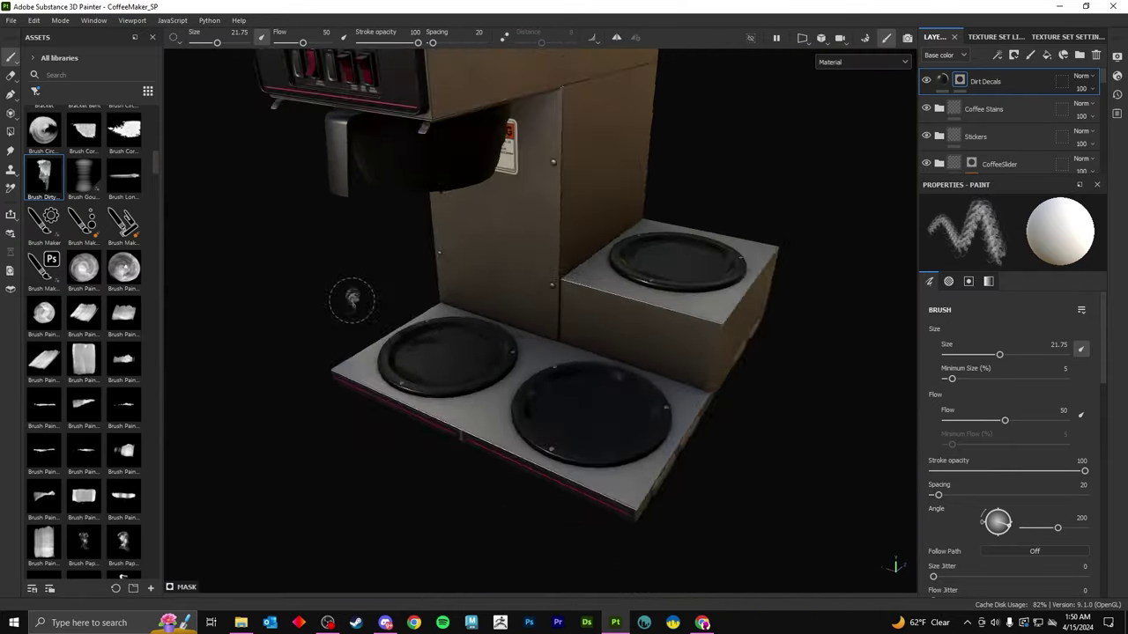
mouse_move(595, 322)
left_mouse_down("alt")
mouse_move(579, 364)
mouse_move(579, 326)
mouse_move(498, 260)
left_mouse_up("alt")
scroll(83, 352, "down", 5)
Paint the side panel by the warning sticker with sponge and Dirt Smudge brushes at opacity 41.
left_click(123, 294)
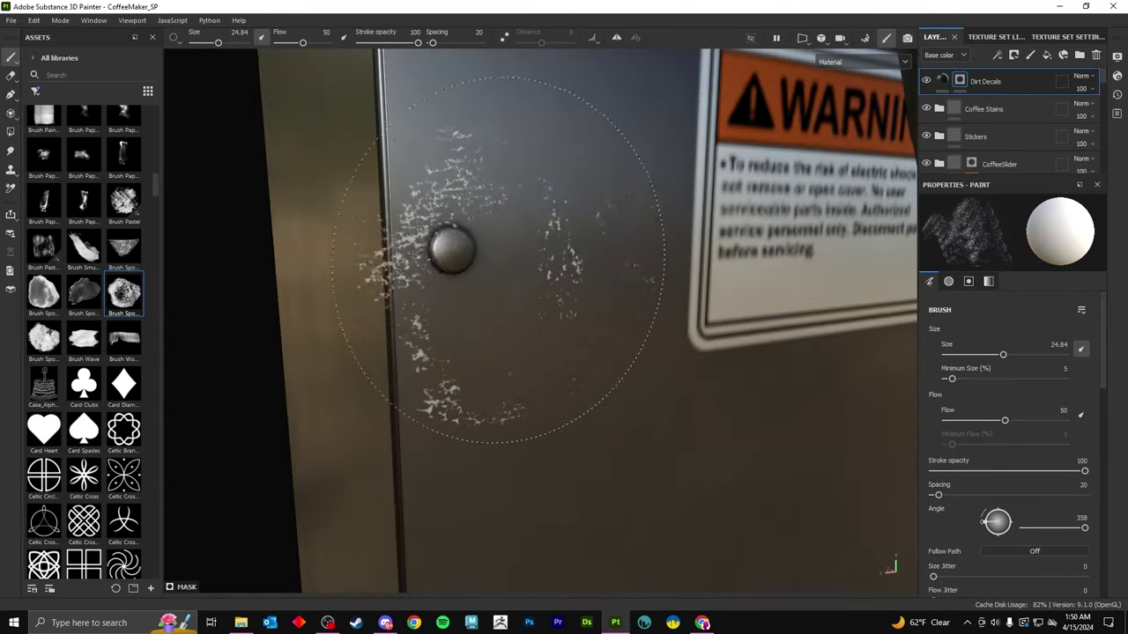
scroll(458, 251, "down", 5)
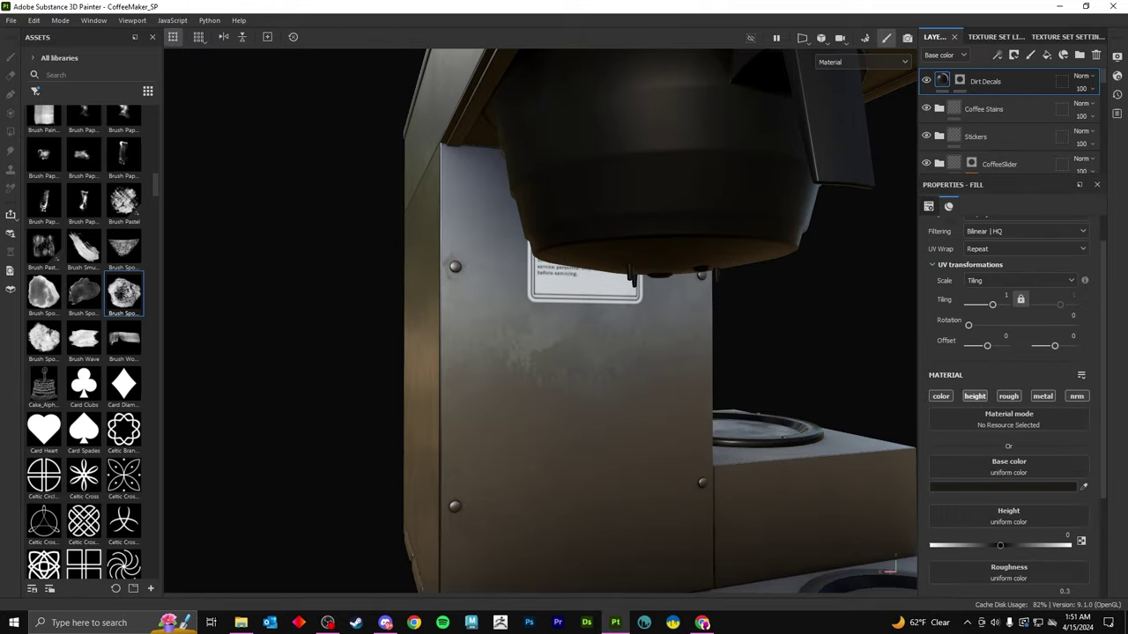
mouse_move(528, 317)
left_mouse_down("alt")
mouse_move(493, 291)
mouse_move(546, 264)
mouse_move(528, 308)
mouse_move(493, 291)
left_mouse_up("alt")
scroll(539, 317, "up", 5)
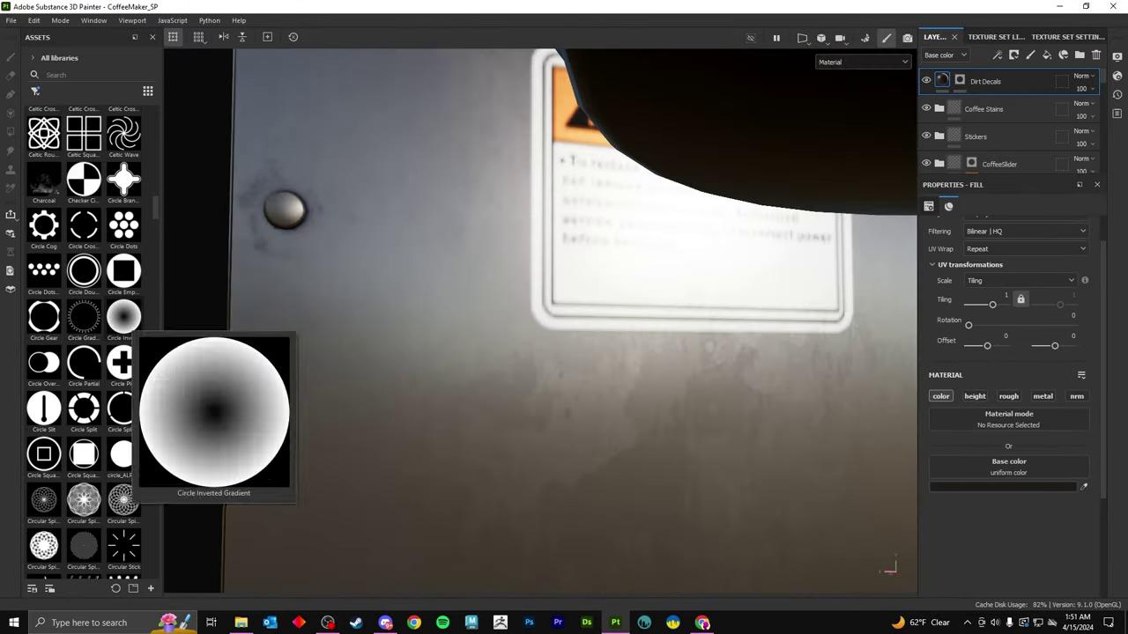
scroll(83, 370, "down", 5)
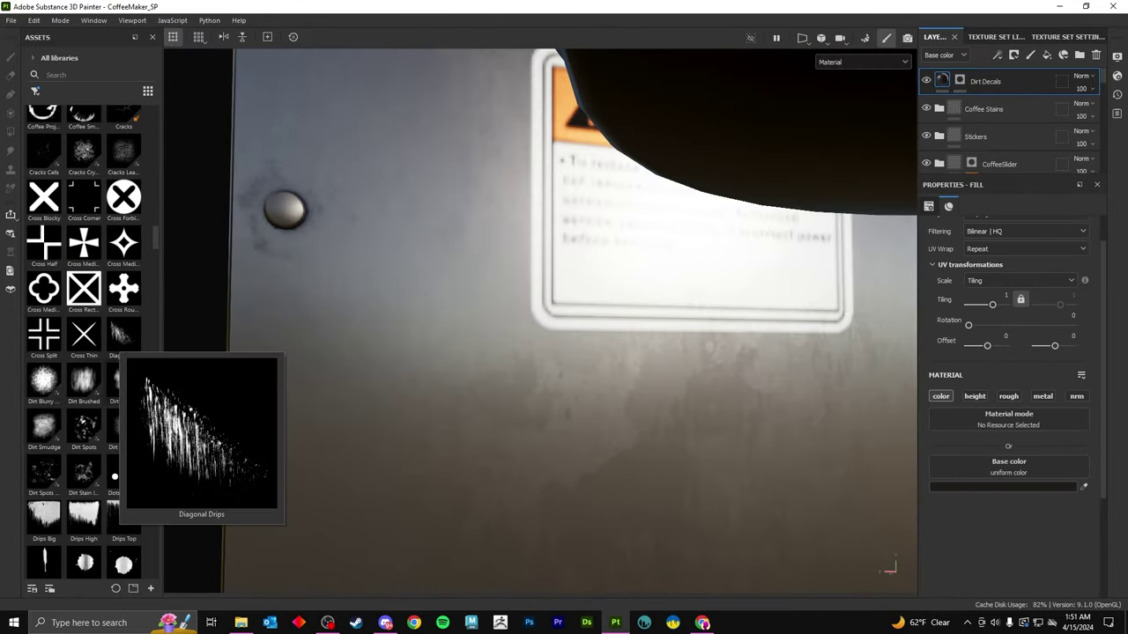
left_click(44, 428)
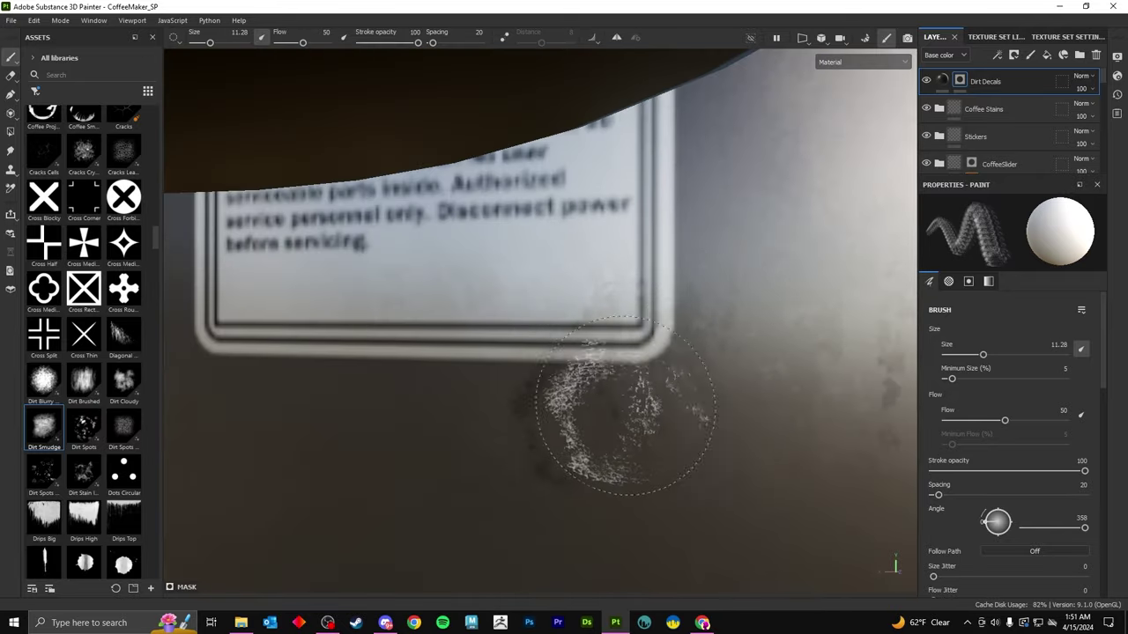
left_click_drag(581, 405, 573, 348, "alt")
Frame the vent slats and housing vents and switch to the Dirt Stain large brush.
scroll(592, 374, "up", 3)
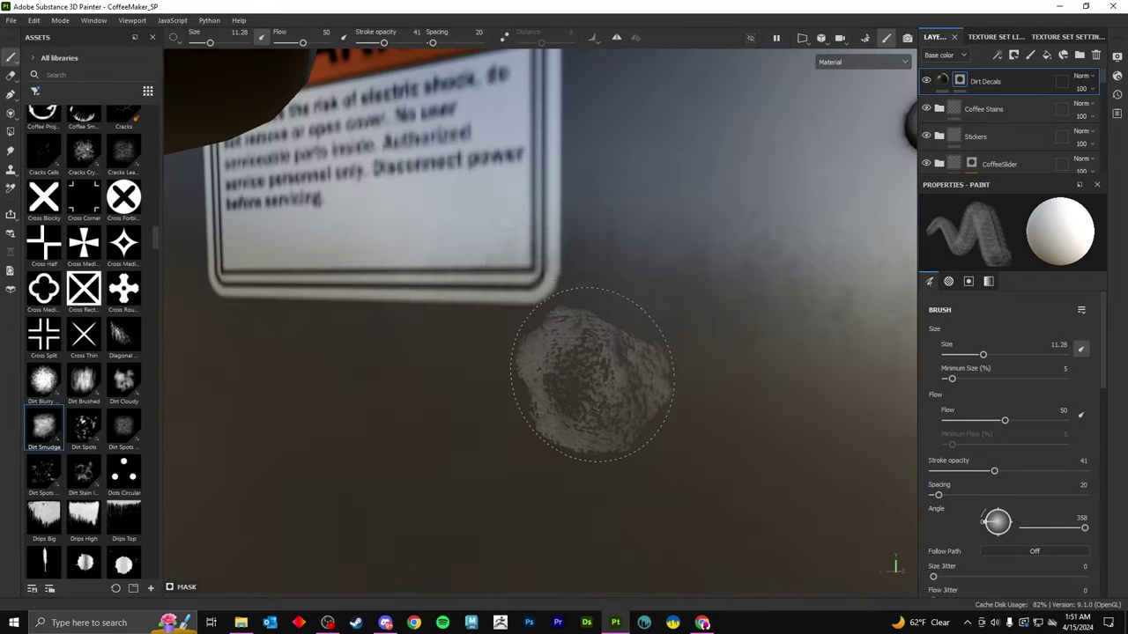
mouse_move(634, 317)
left_mouse_down("alt")
mouse_move(740, 355)
mouse_move(758, 317)
left_mouse_up("alt")
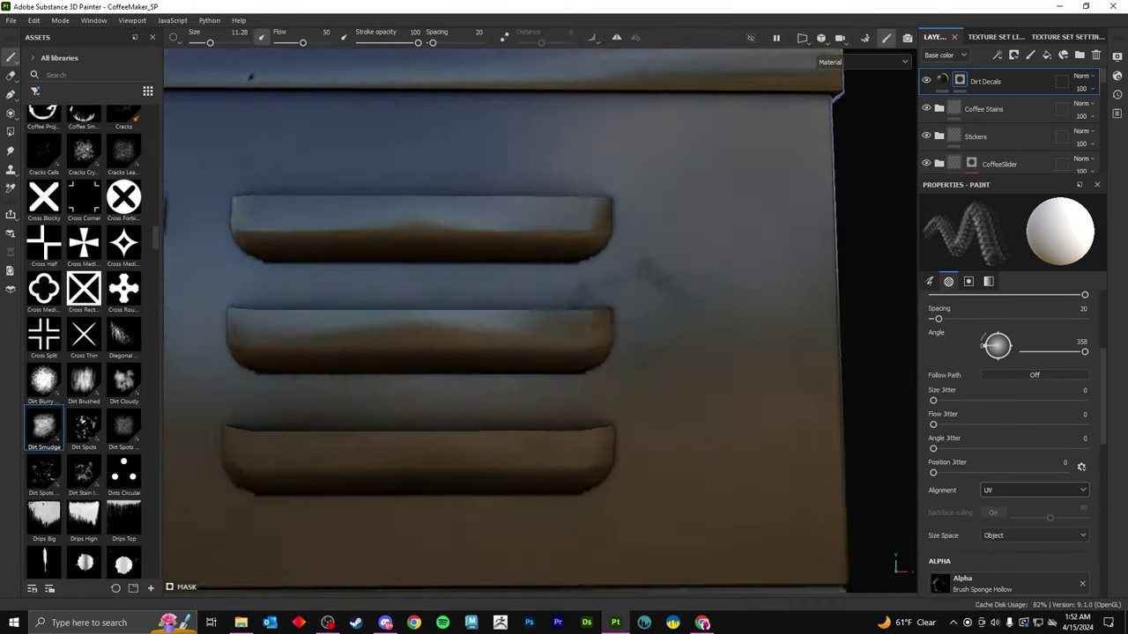
left_click_drag(758, 317, 731, 221, "alt")
scroll(540, 321, "down", 5)
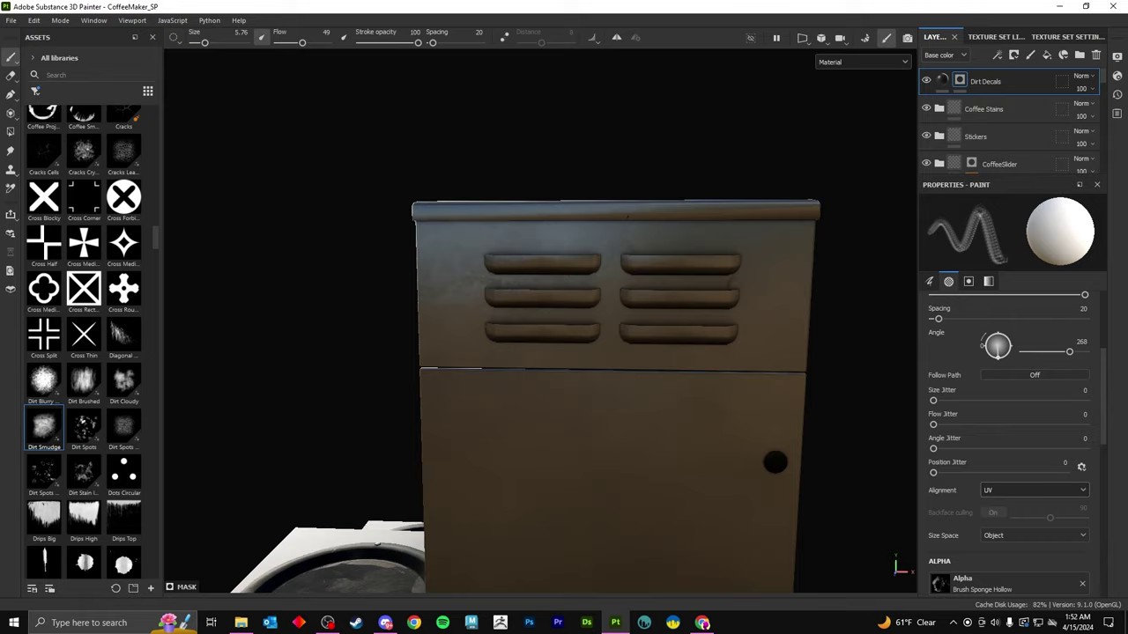
scroll(729, 231, "up", 5)
scroll(729, 232, "down", 5)
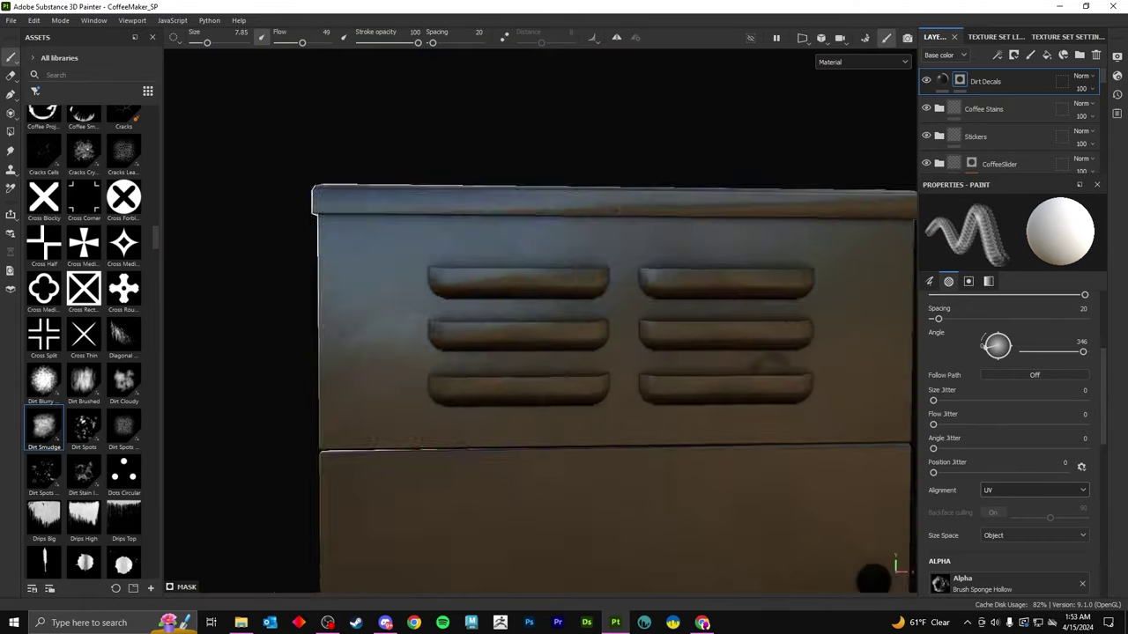
mouse_move(730, 232)
left_mouse_down("alt")
mouse_move(636, 293)
mouse_move(564, 317)
left_mouse_up("alt")
scroll(636, 293, "up", 6)
scroll(563, 317, "down", 3)
scroll(84, 264, "down", 5)
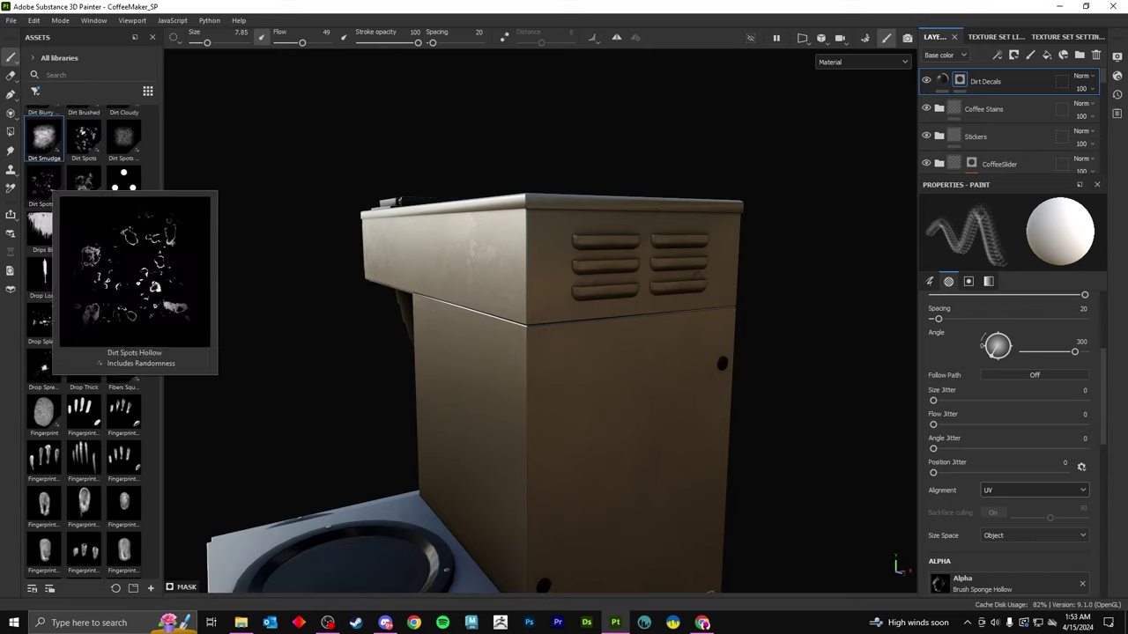
left_click(84, 185)
scroll(635, 312, "up", 5)
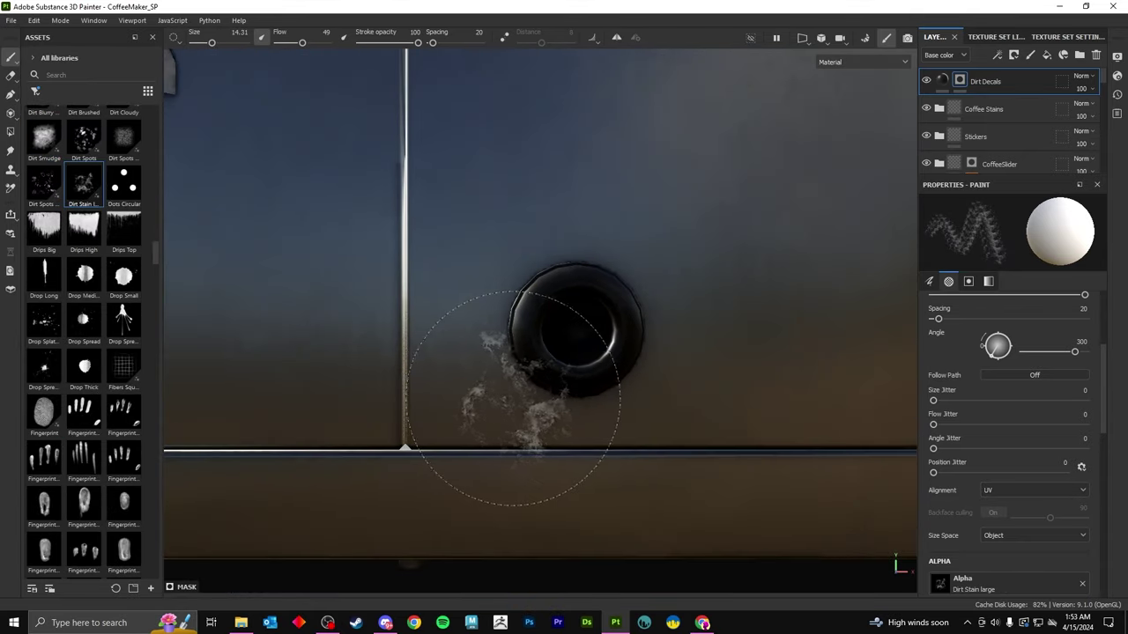
left_click_drag(768, 293, 371, 429, "alt")
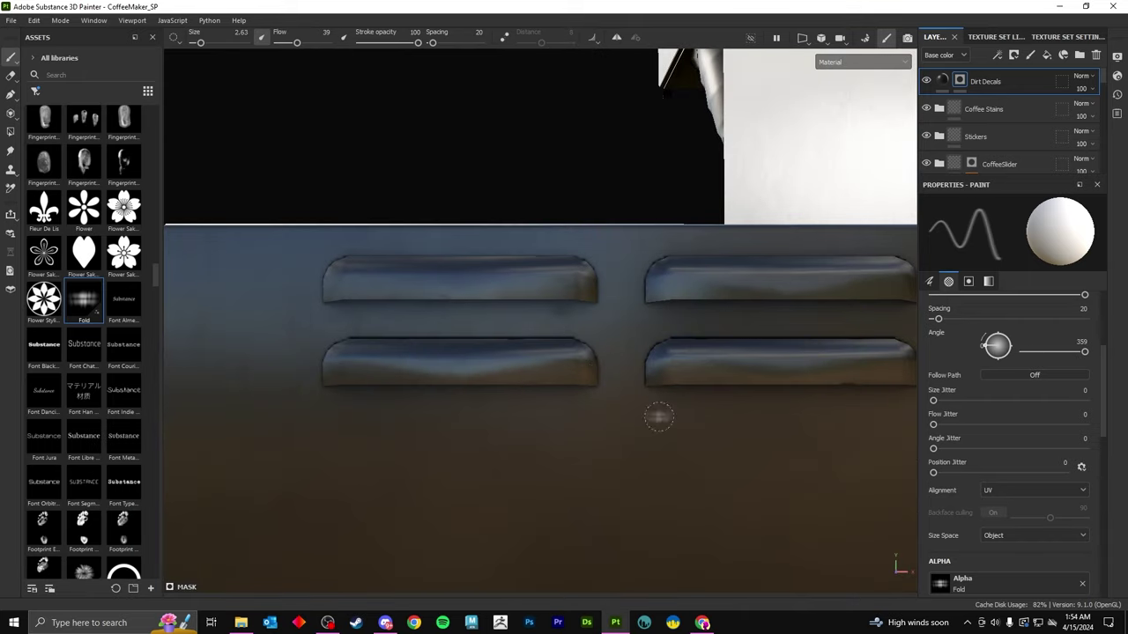
Move to the area beside the lower knob and select the Smudge Radial brush.
left_click_drag(388, 370, 653, 425, "alt")
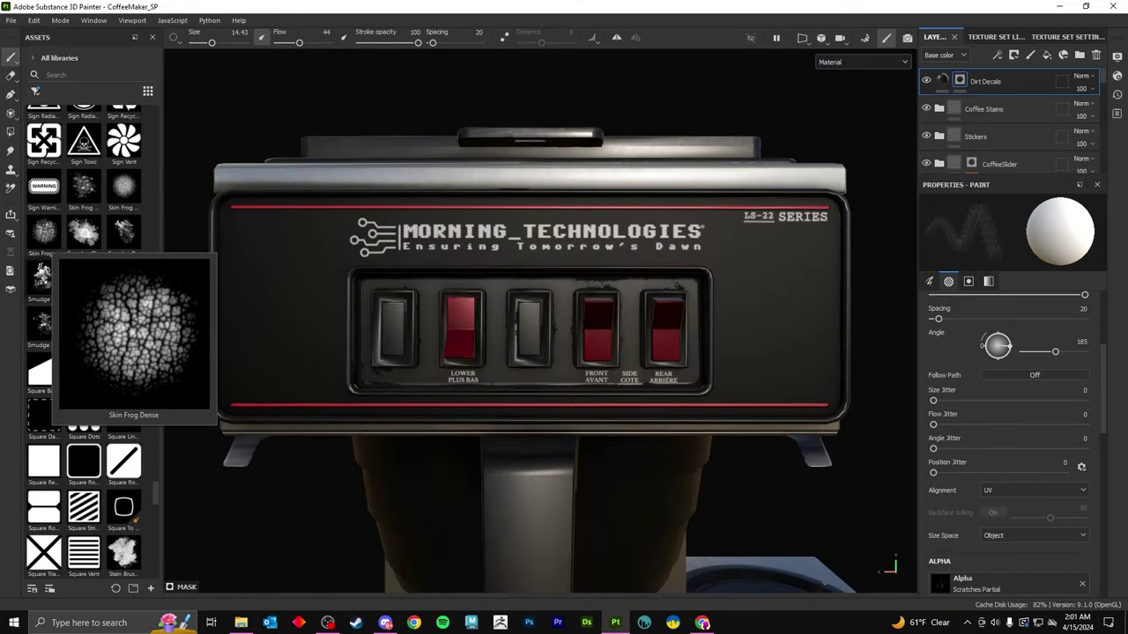
left_click(43, 277)
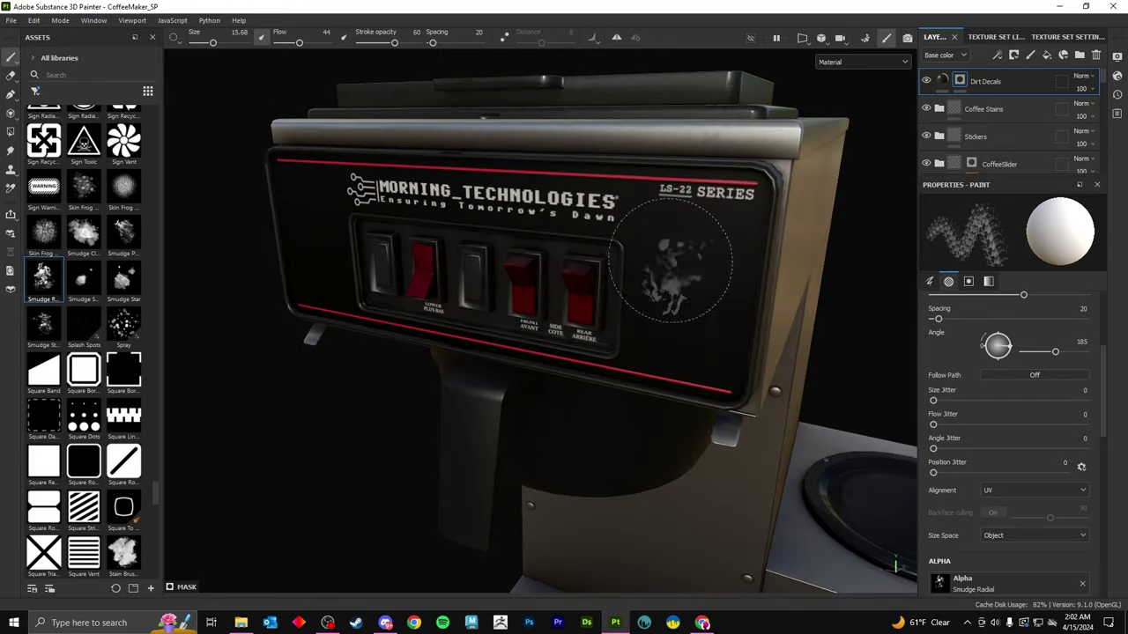
scroll(669, 259, "down", 5)
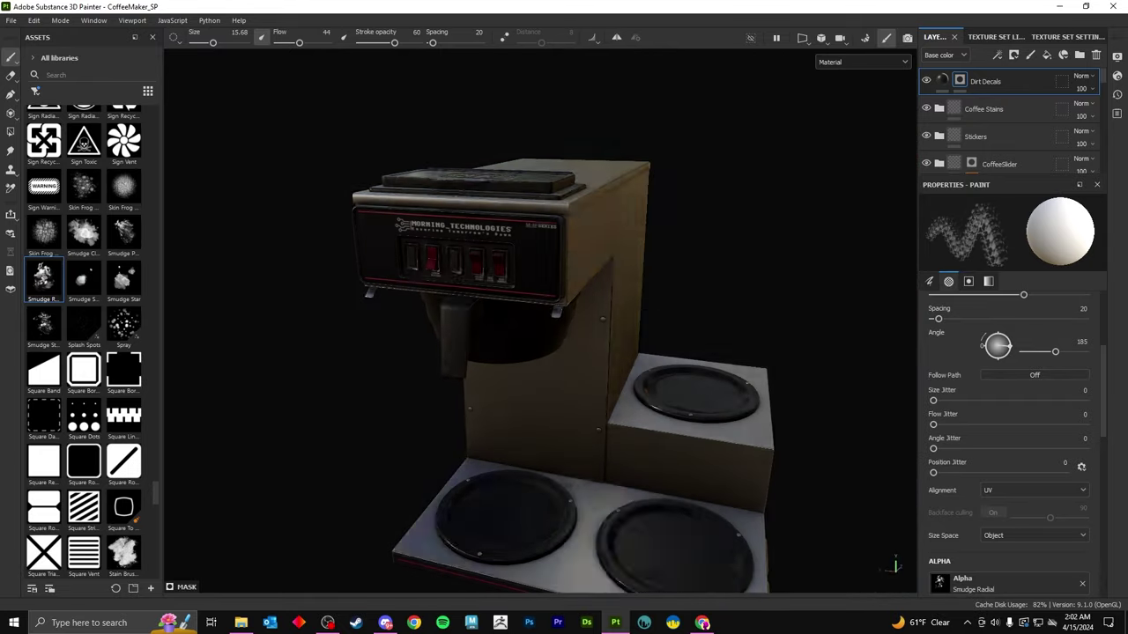
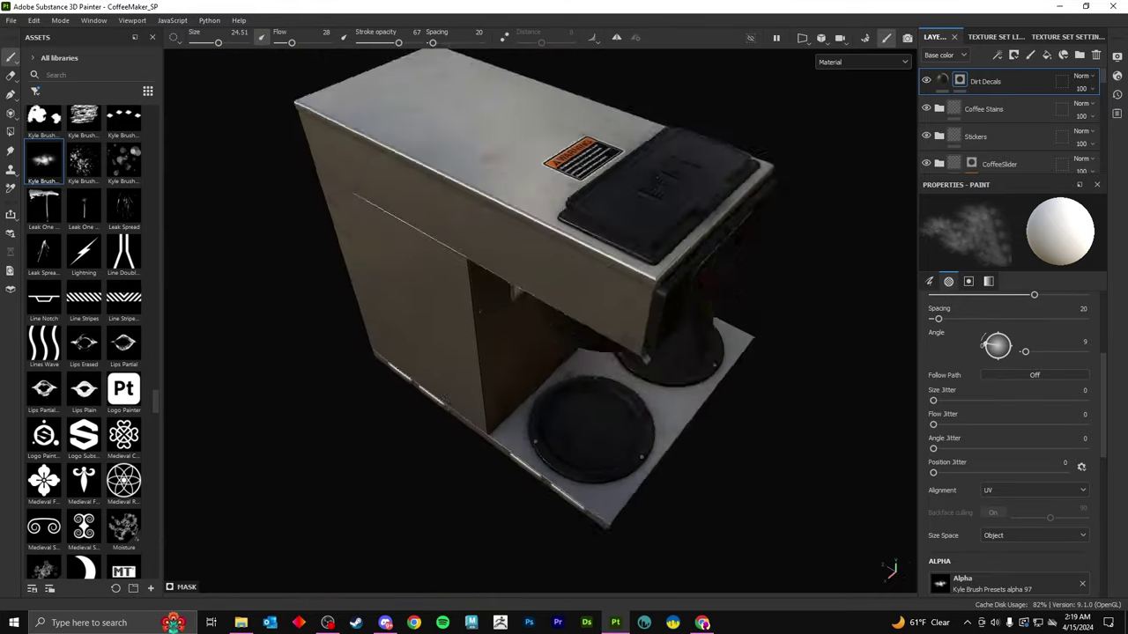
Orbit the coffee maker to a front three-quarter view.
left_click_drag(775, 359, 394, 123, "alt")
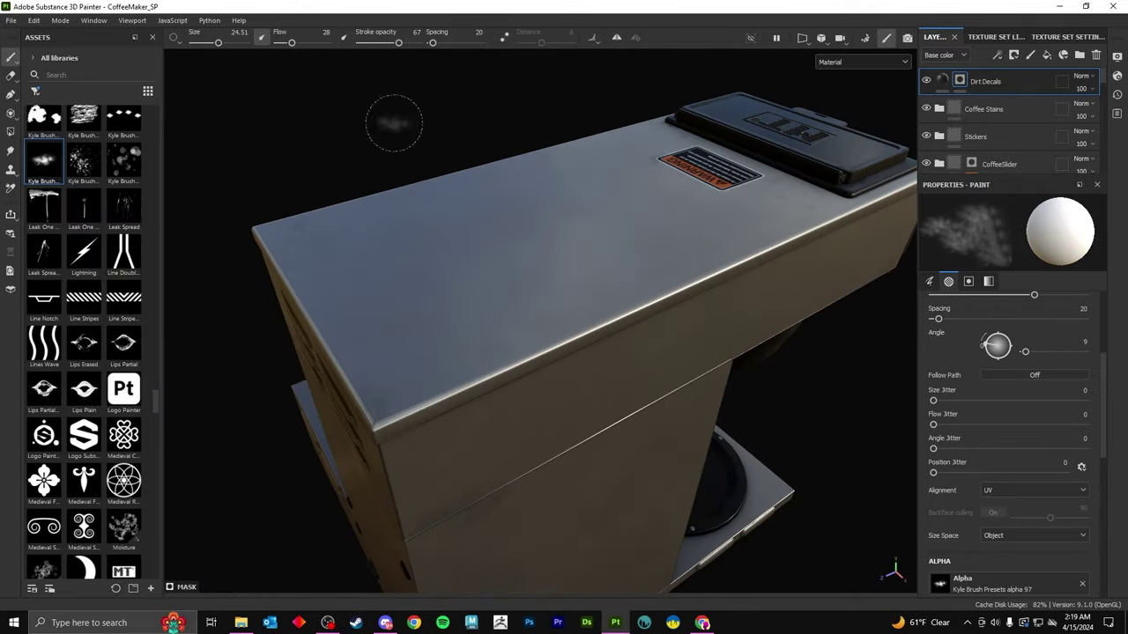
mouse_move(379, 393)
left_mouse_down("alt")
mouse_move(499, 263)
mouse_move(274, 361)
left_mouse_up("alt")
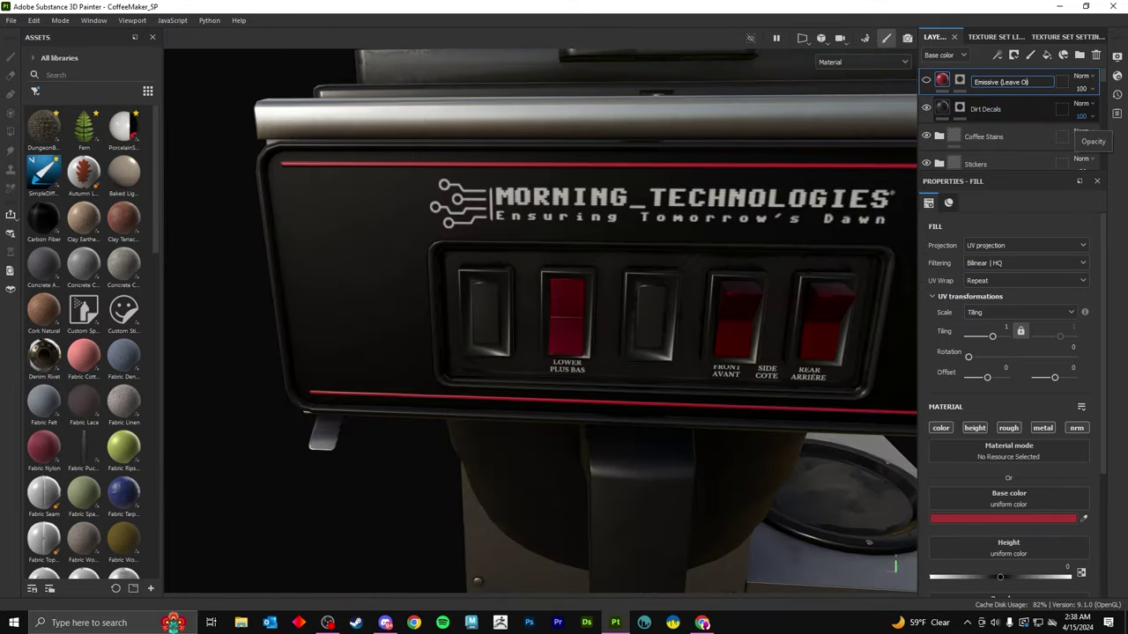
Confirm the 'Emissive (Leave Disabled)' layer name and add a black mask to it.
key("Return")
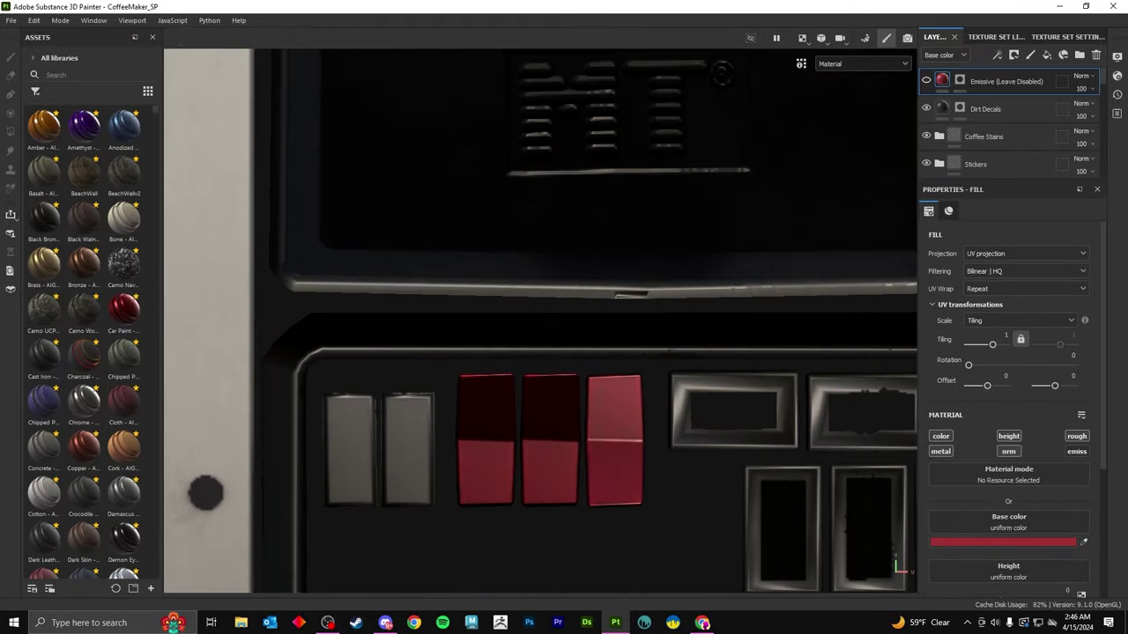
right_click(1005, 81)
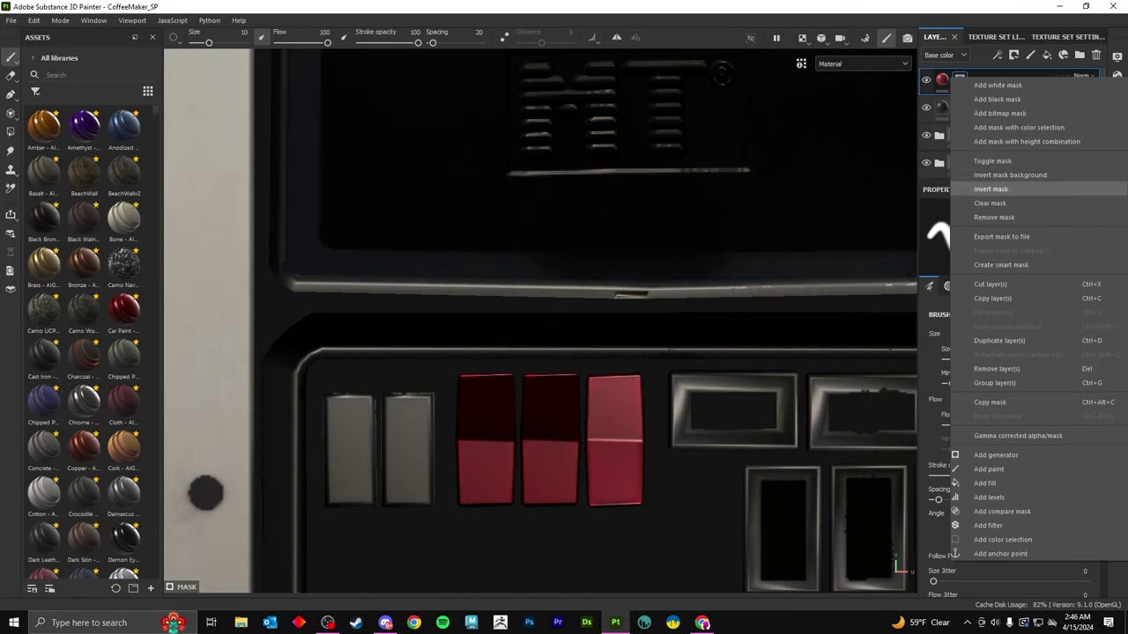
left_click(978, 188)
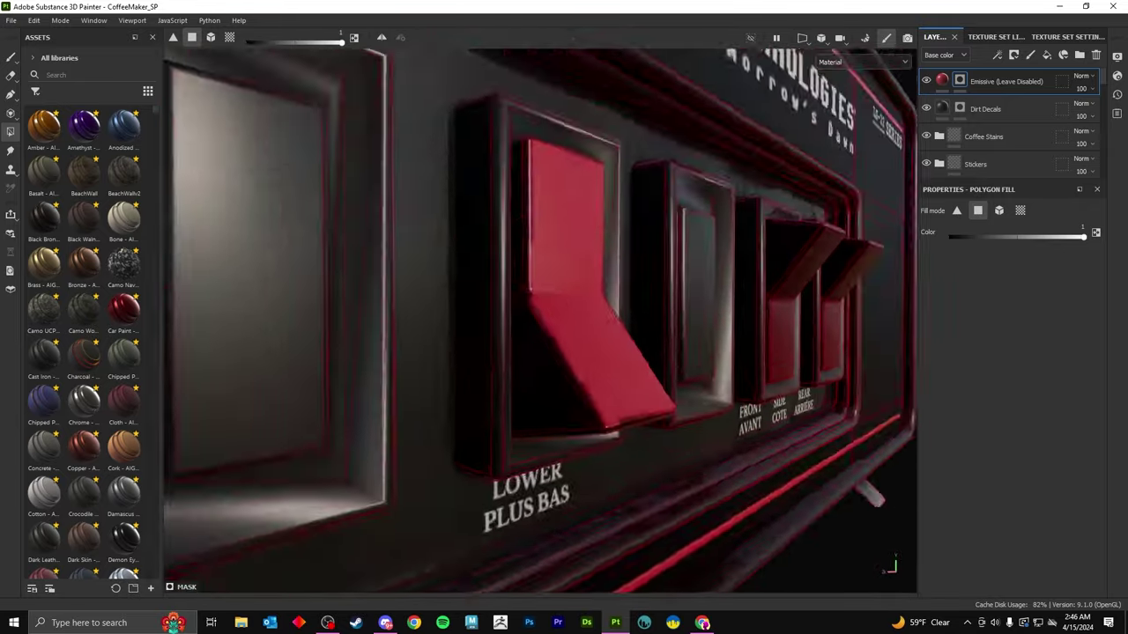
Zoom in on a red switch and inspect it on the 2D UV sheet.
mouse_move(563, 353)
left_mouse_down("alt")
mouse_move(628, 393)
mouse_move(458, 299)
mouse_move(529, 335)
mouse_move(494, 318)
mouse_move(546, 290)
mouse_move(455, 199)
left_mouse_up("alt")
key("1")
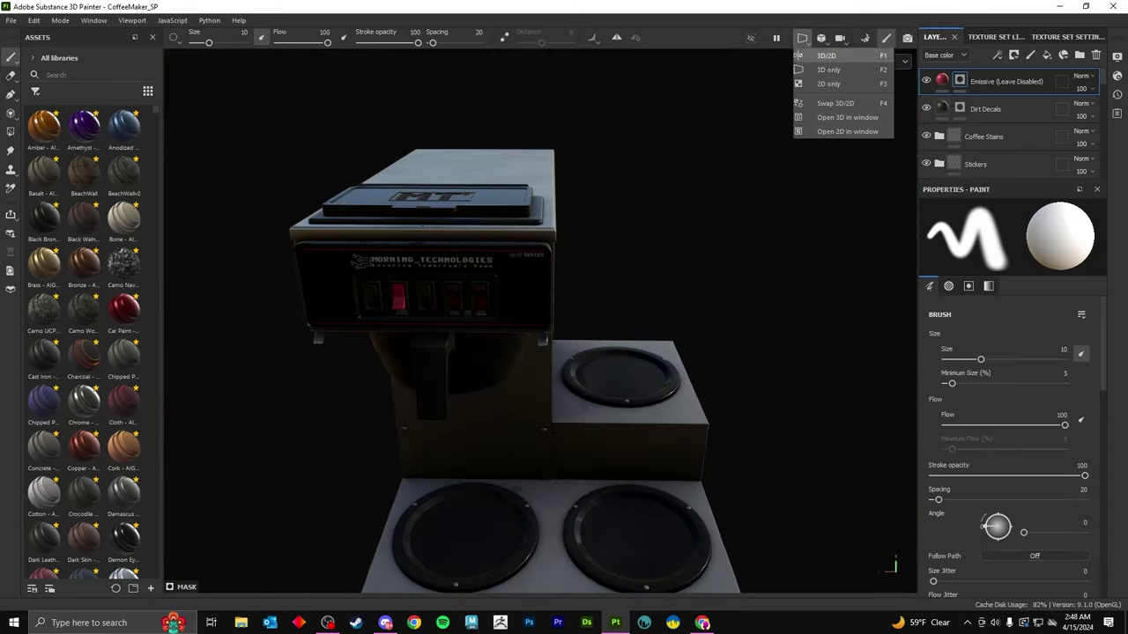
left_click(828, 83)
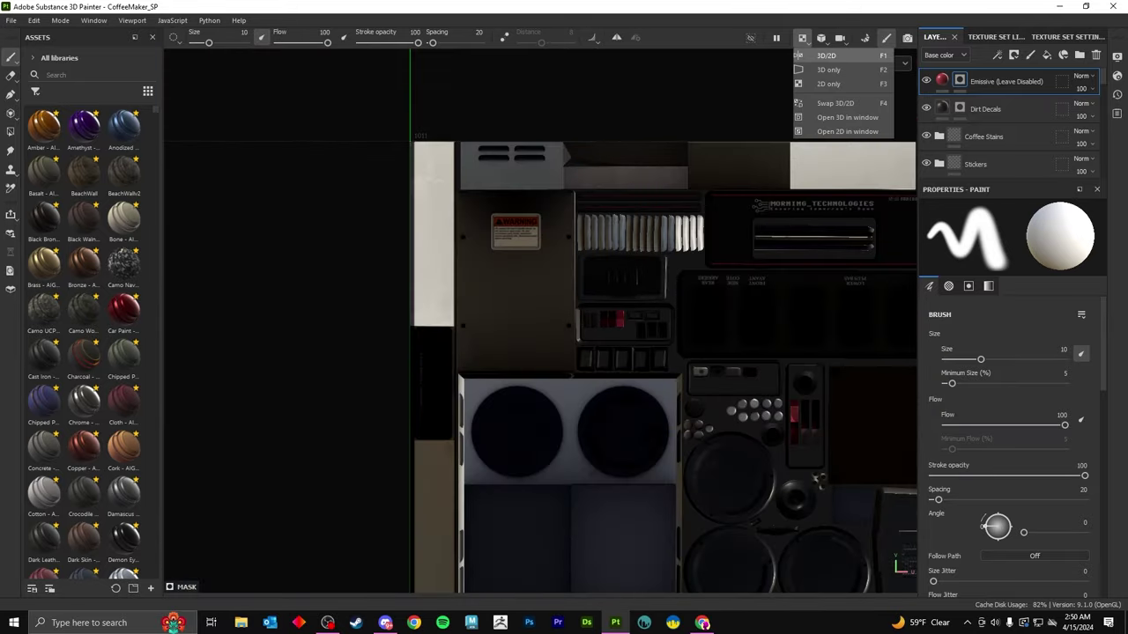
scroll(540, 321, "down", 5)
key("F2")
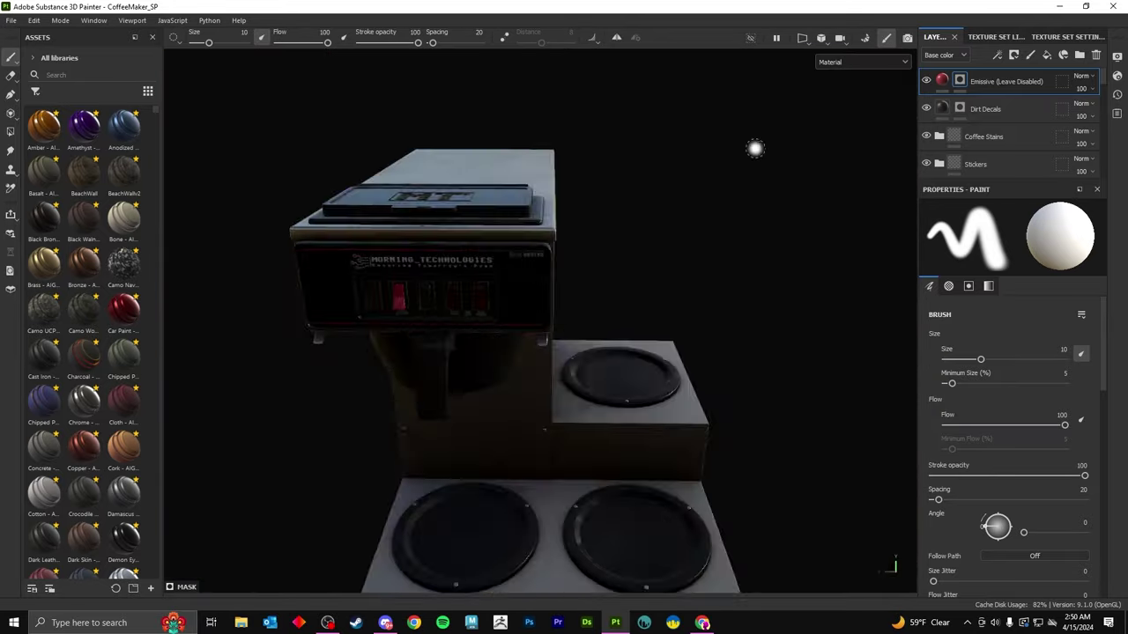
Frame the front panel, comparing the 2D UV sheet with the 3D-only view.
left_click_drag(753, 147, 617, 264, "alt")
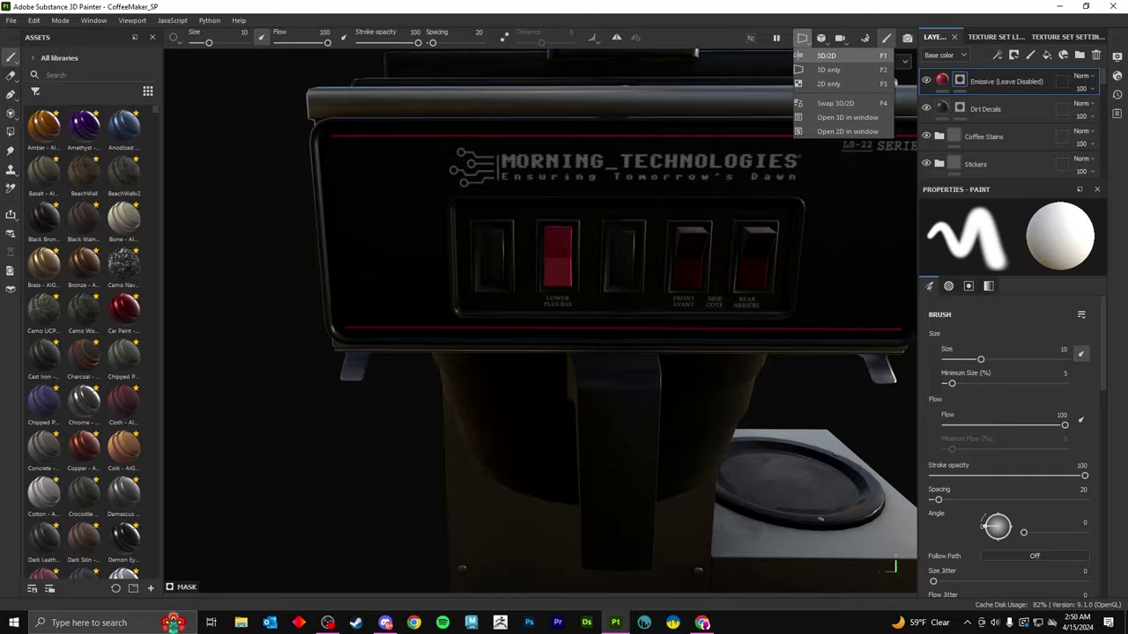
left_click(828, 84)
scroll(541, 322, "down", 5)
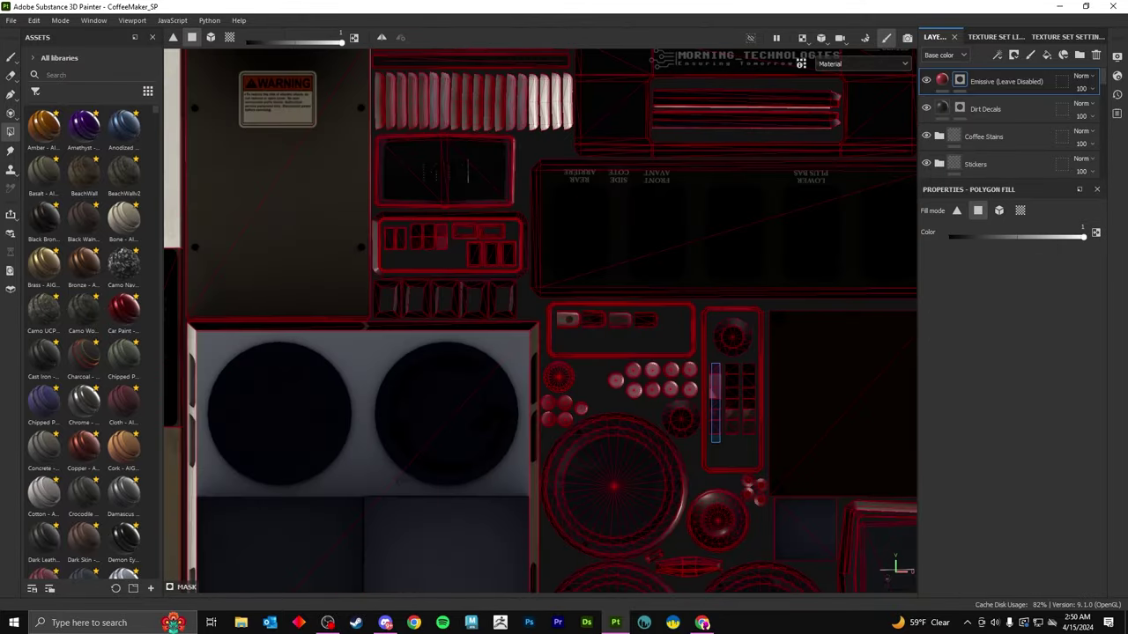
scroll(461, 183, "down", 3)
left_click(828, 69)
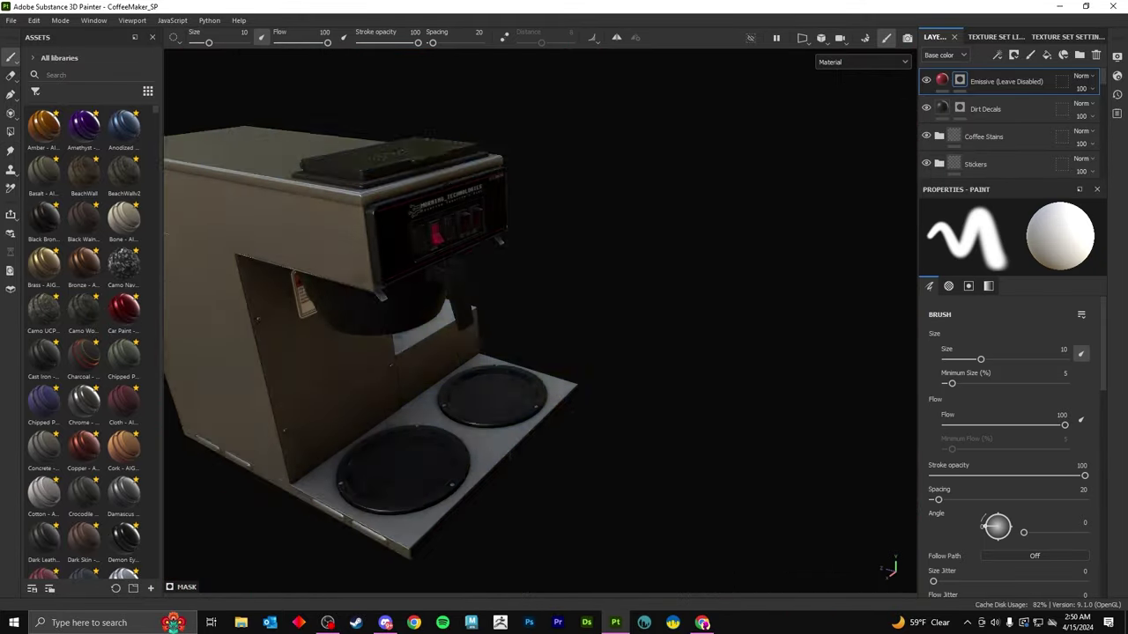
scroll(1004, 123, "down", 2)
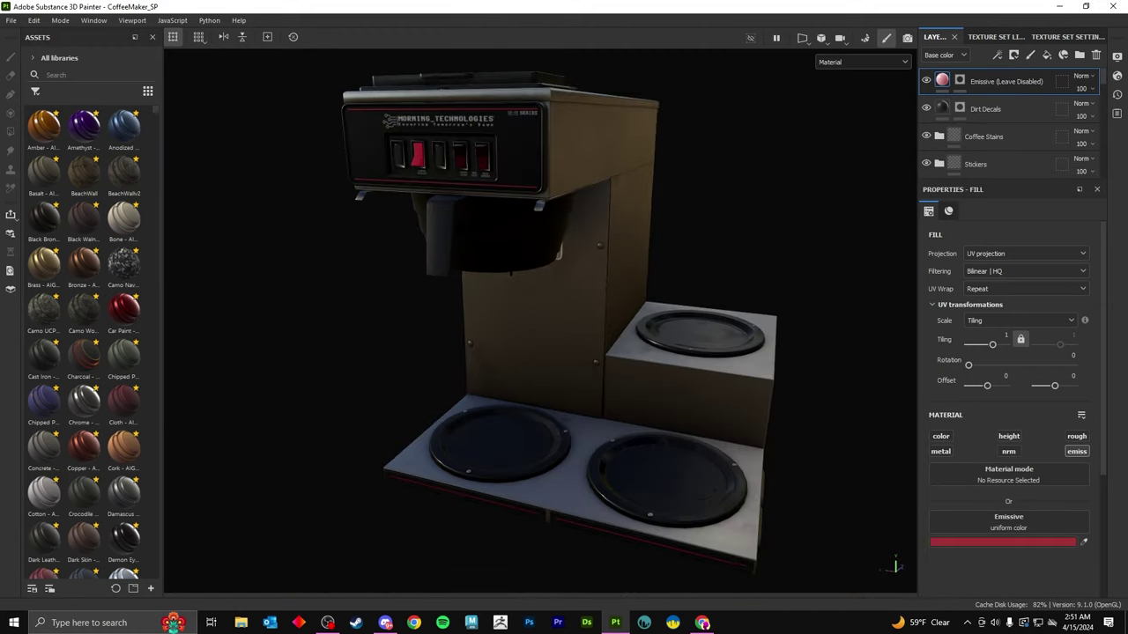
Export the four 2048x2048 PNG textures into a new 'CoffeeMaker' output folder.
key("F1")
key("F2")
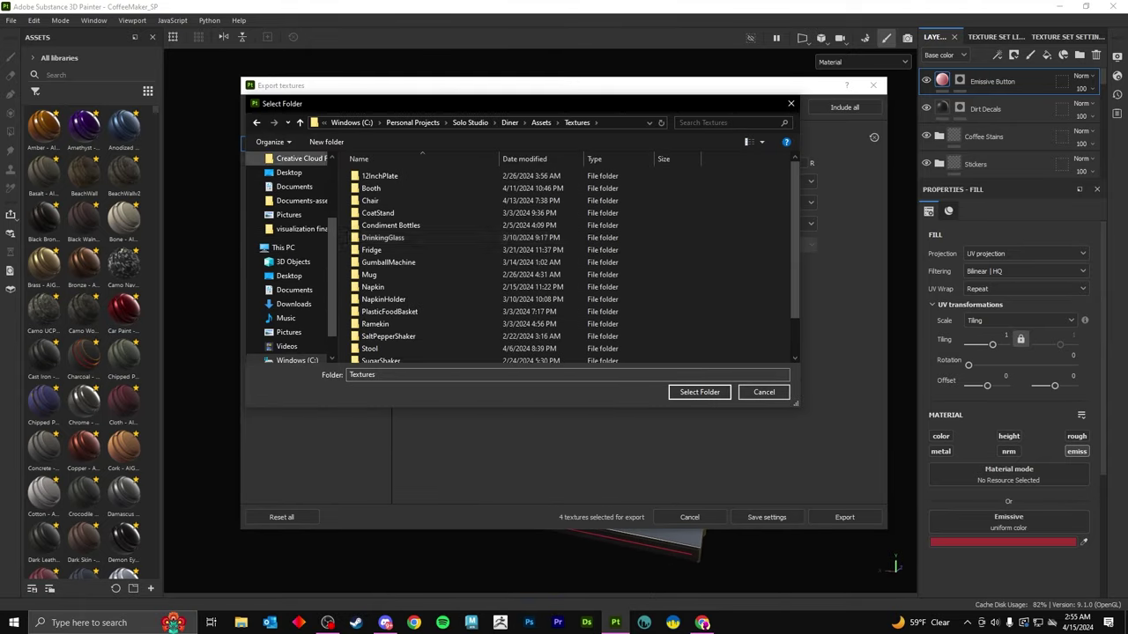
key("Return")
key("Return")
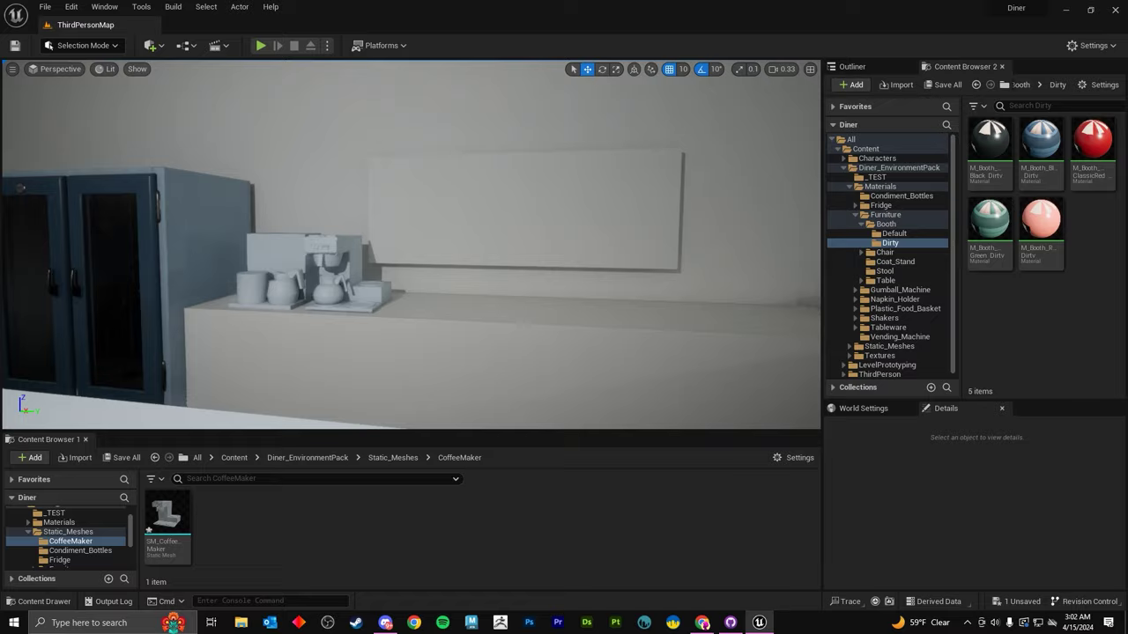
Place SM_CoffeeMaker on the diner counter and import its four textures.
mouse_move(166, 520)
left_mouse_down()
mouse_move(474, 265)
mouse_move(419, 253)
left_mouse_up()
key("f")
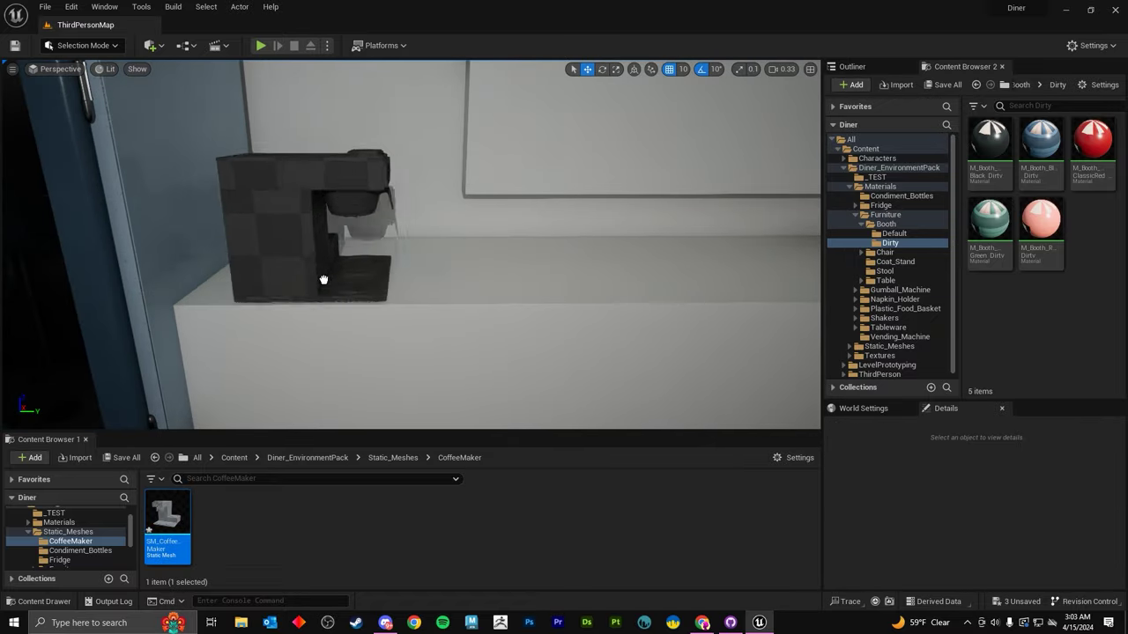
scroll(373, 304, "down", 5)
key("Escape")
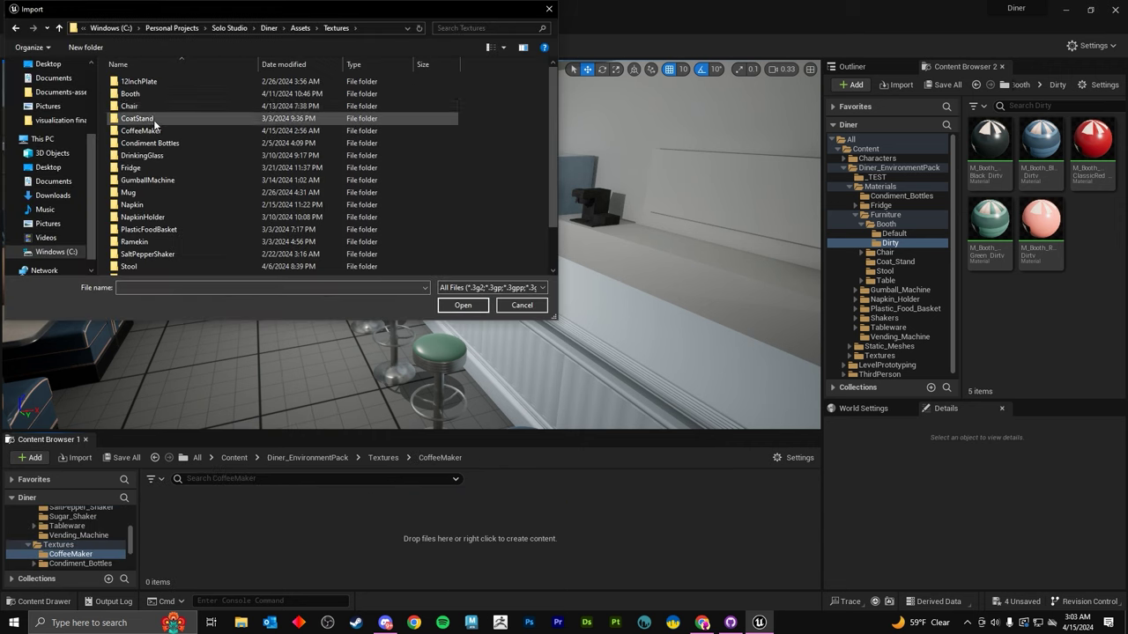
left_click(454, 306)
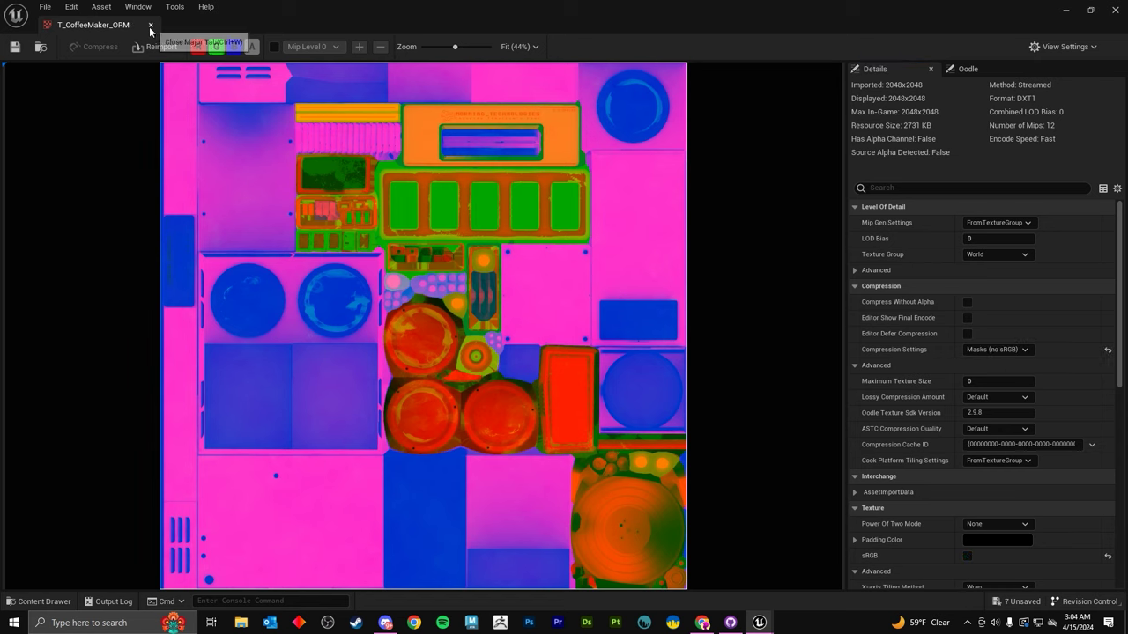
left_click(150, 26)
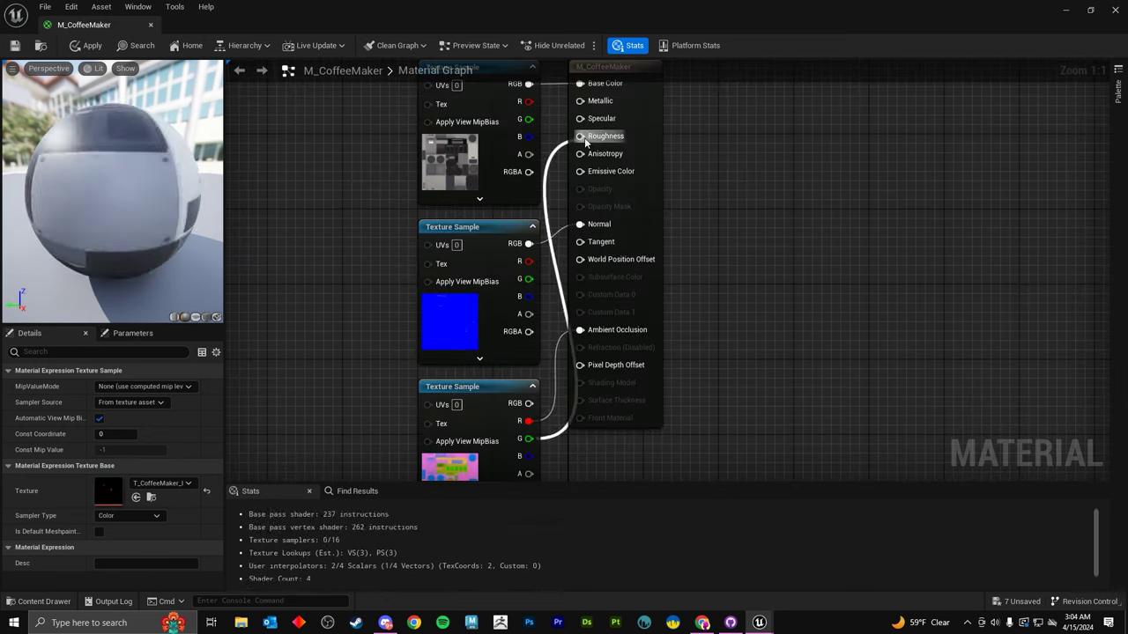
Save M_CoffeeMaker and export the emissive texture as T_CoffeeMaker_Emissive.png.
key("ctrl+s")
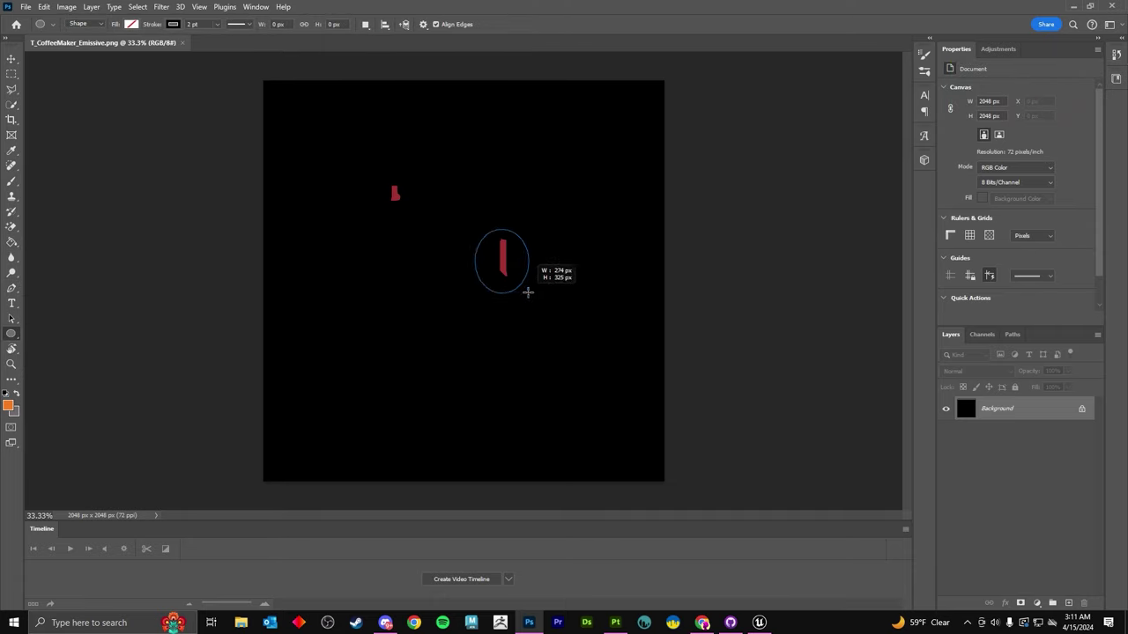
left_click(26, 7)
left_click(203, 209)
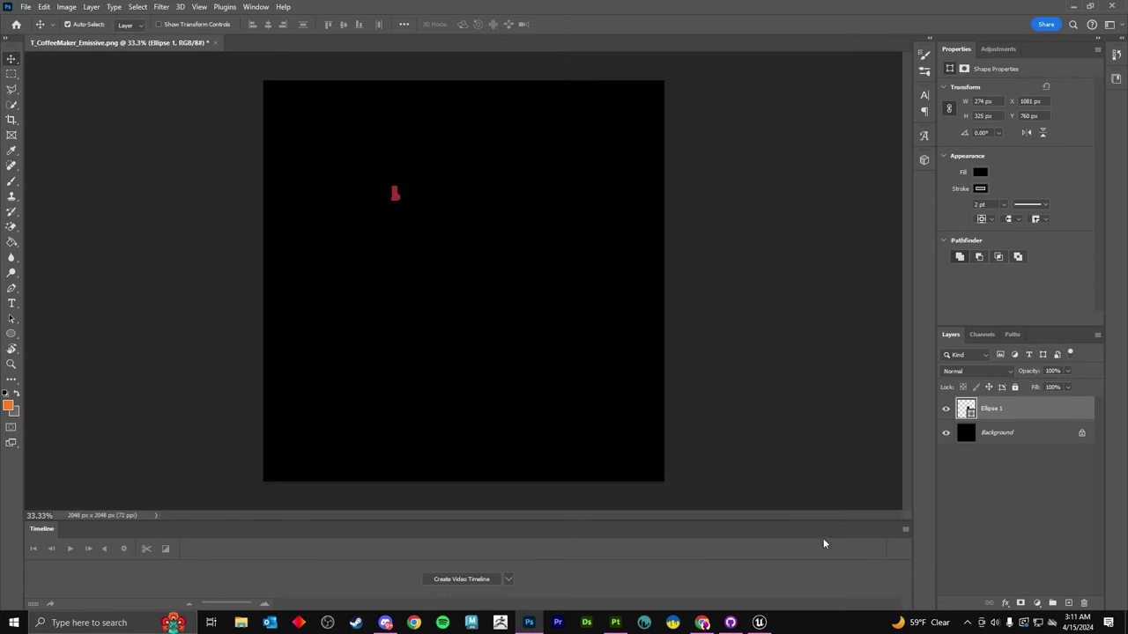
left_click(462, 297)
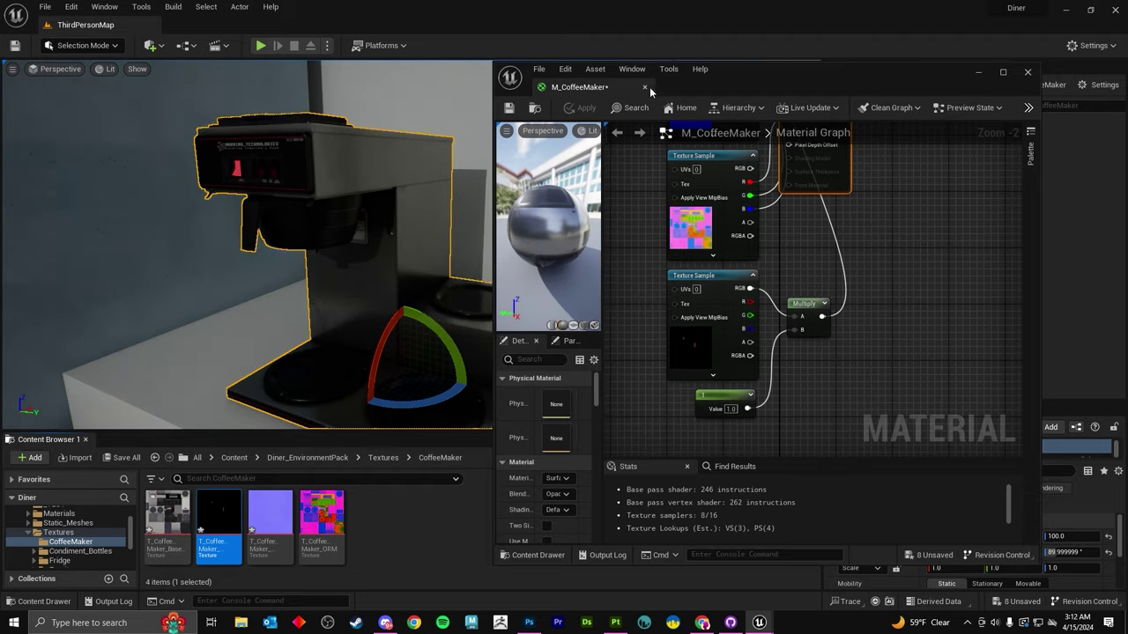
left_click(644, 86)
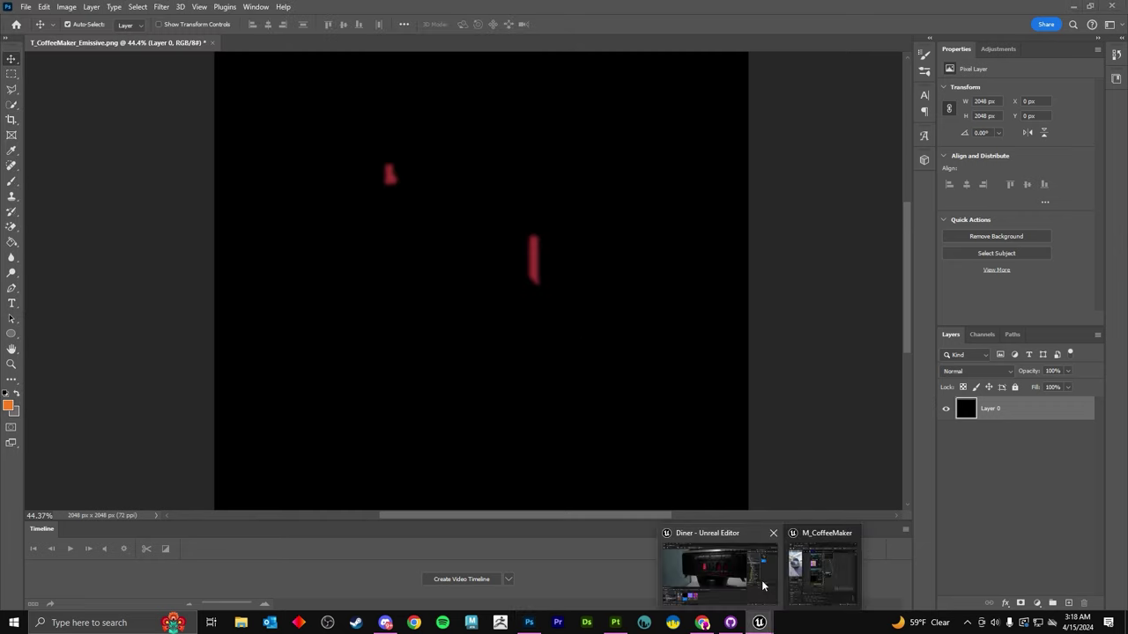
Check the red switch glow in the Unreal scene and bring up Gaussian Blur on the texture.
left_click(763, 586)
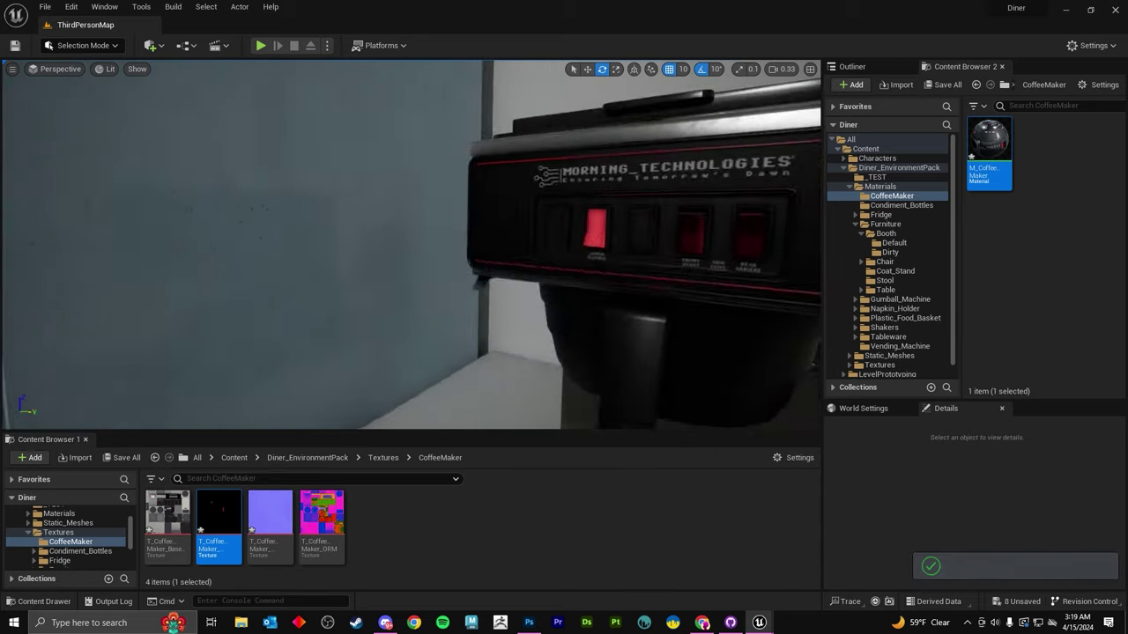
left_click(526, 629)
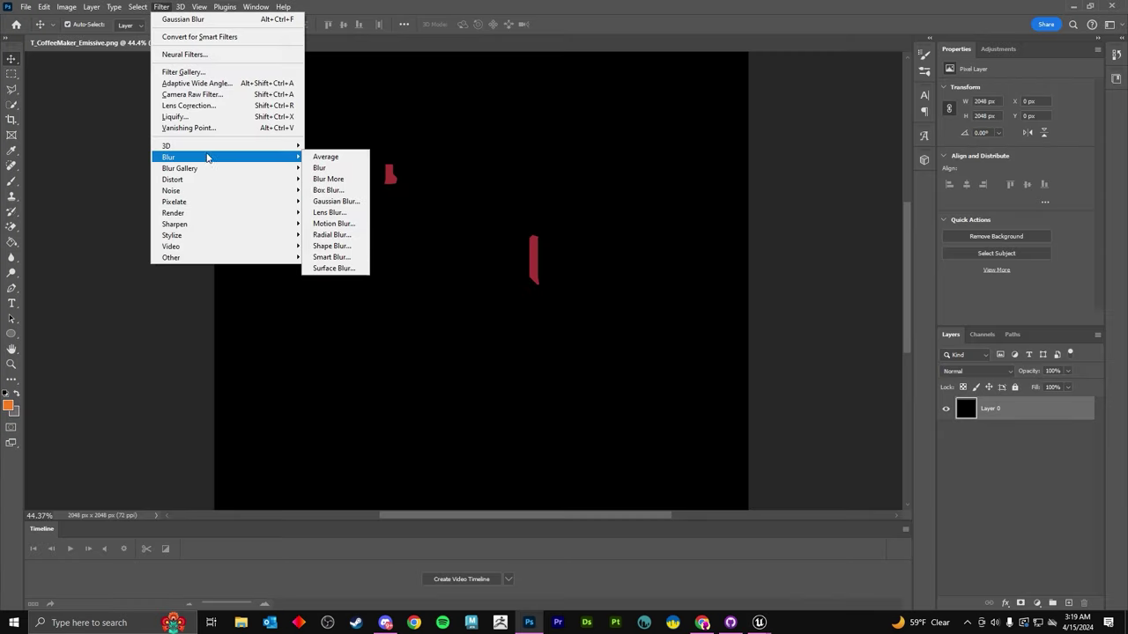
left_click(336, 201)
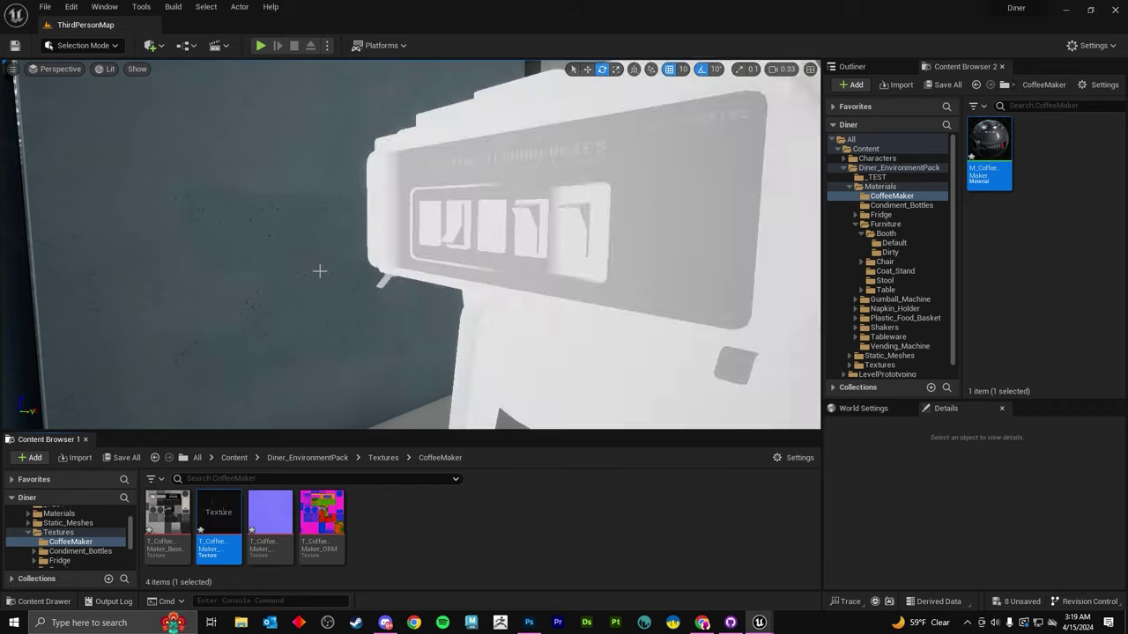
right_click_drag(320, 271, 320, 271)
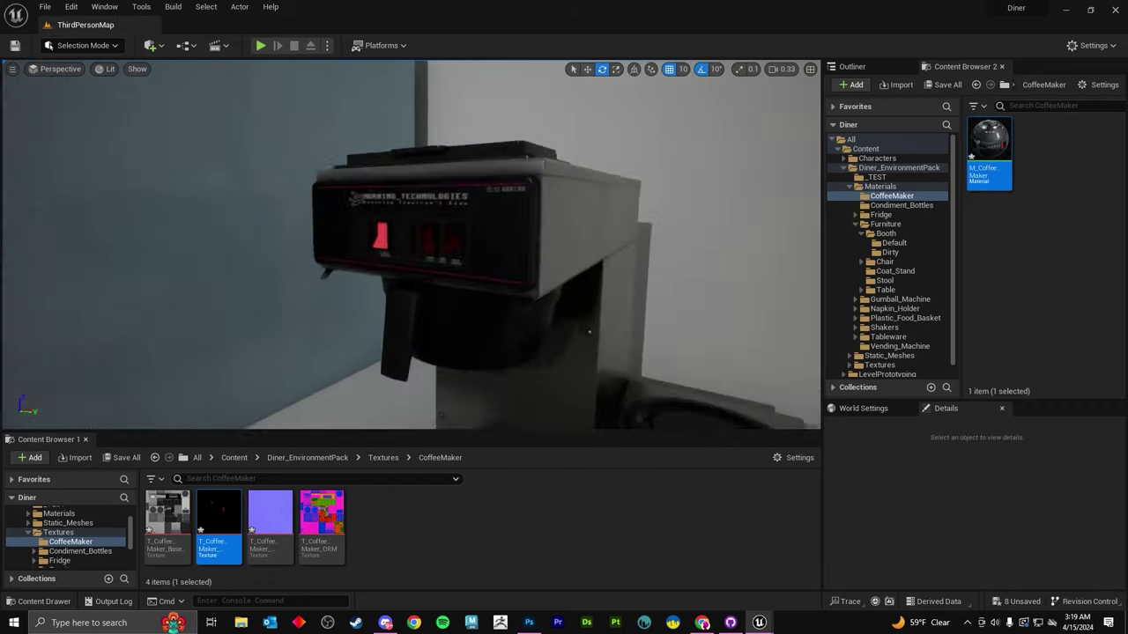
right_click_drag(347, 226, 347, 226)
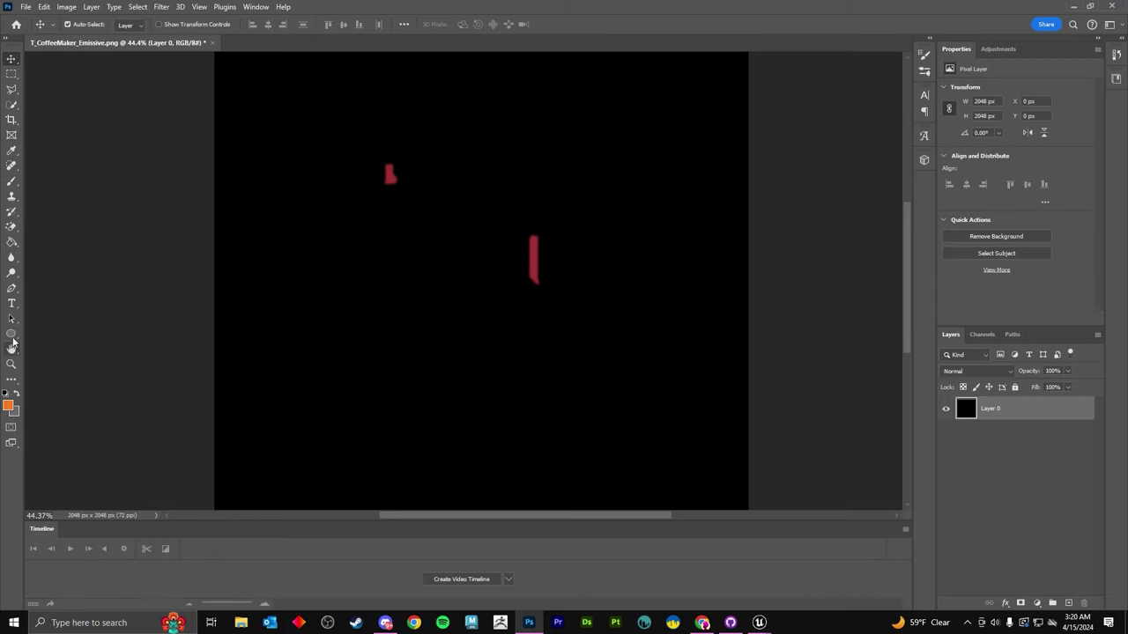
Magic Wand both red switch shapes, then subtract the small one from the selection.
left_click(12, 104)
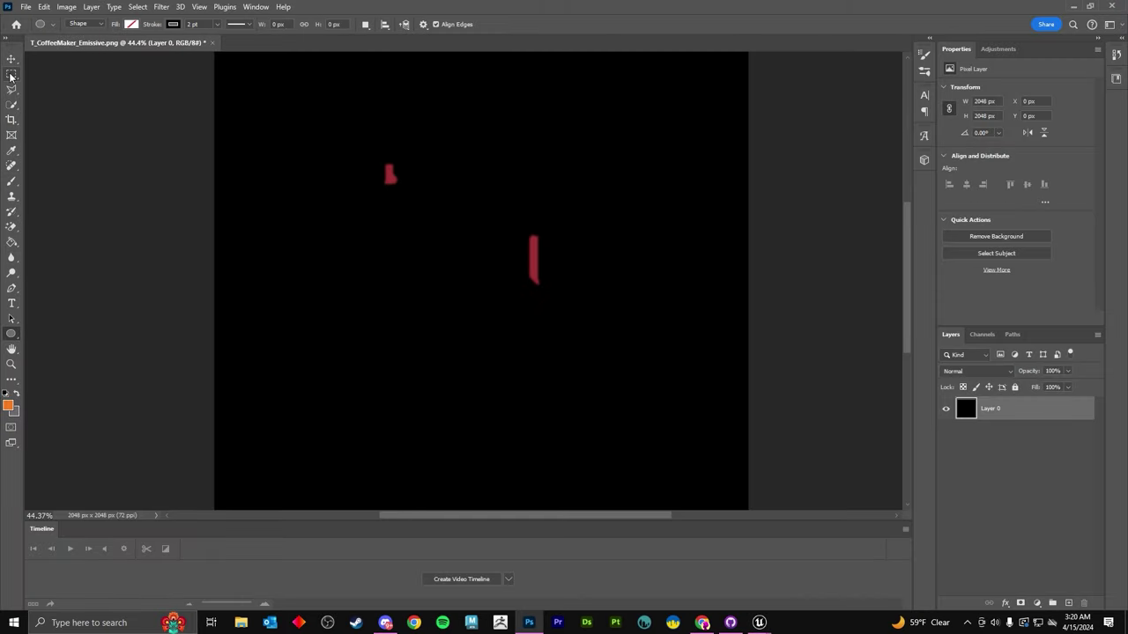
right_click(12, 104)
left_click(66, 127)
left_click(390, 176)
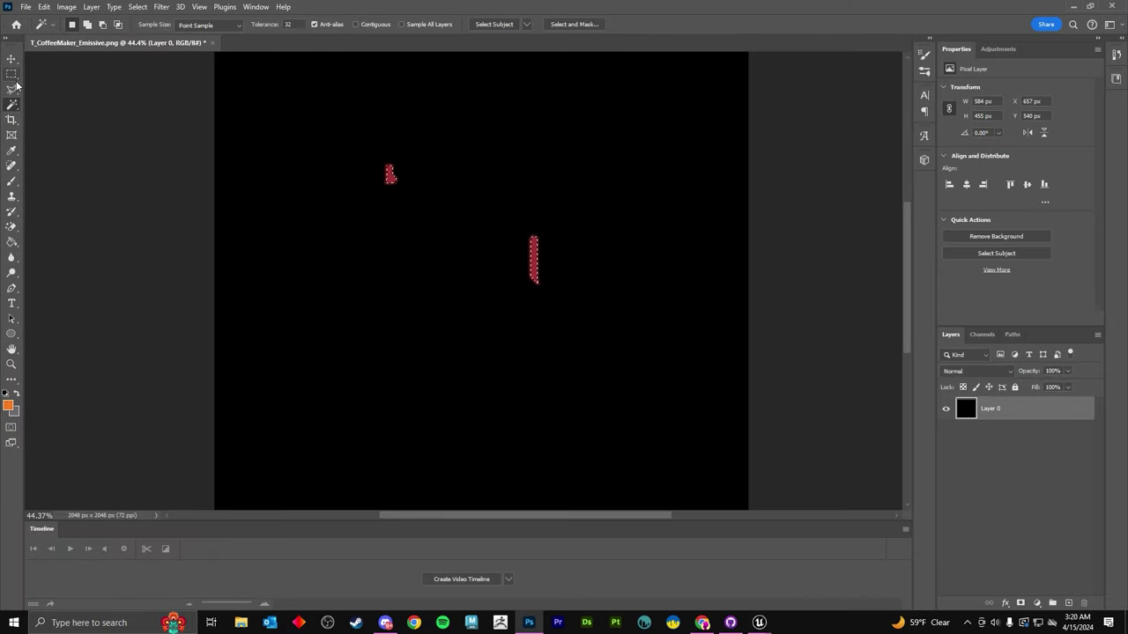
key("m")
left_click_drag(396, 177, 408, 194, "alt")
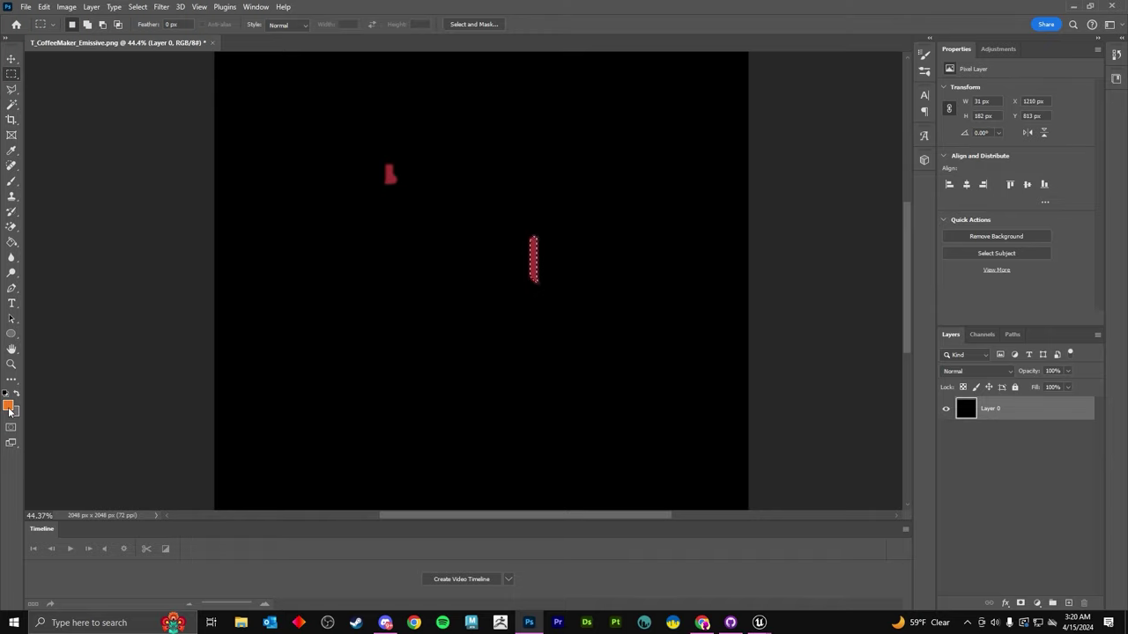
Darken the tall red shape with Hue/Saturation and overwrite the PNG.
left_click(66, 6)
left_click(220, 100)
left_click_drag(826, 288, 799, 290)
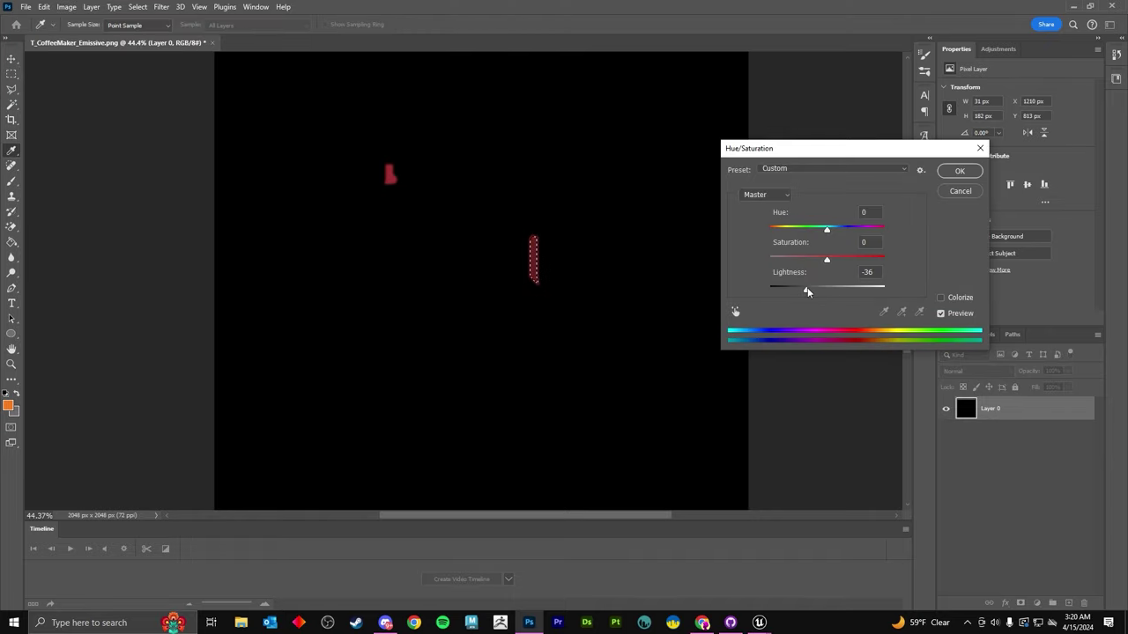
key("Return")
key("ctrl+shift+s")
key("Return")
key("alt+Tab")
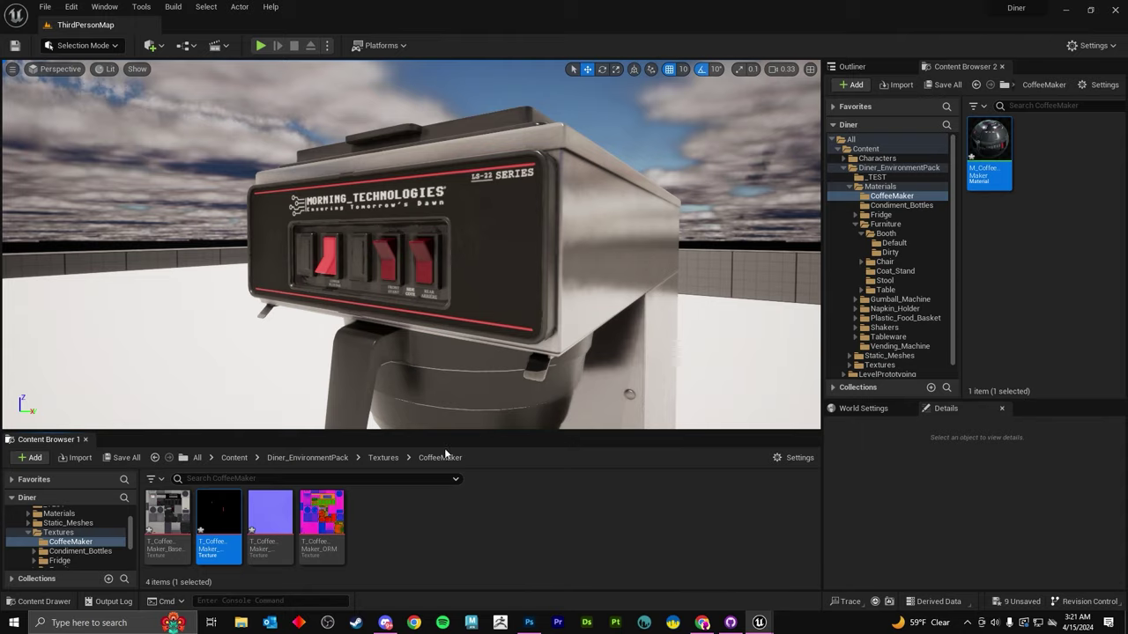
Set the tall shape's Hue/Saturation lightness to -10.
left_click(529, 623)
left_click(66, 6)
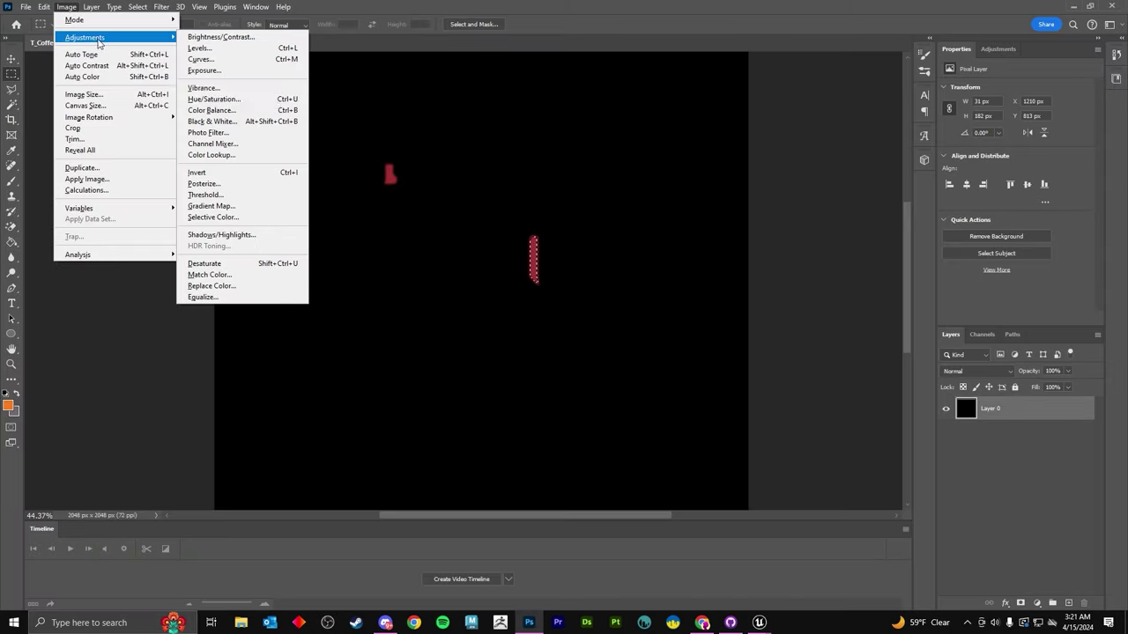
left_click(221, 99)
left_click_drag(826, 288, 822, 291)
key("Return")
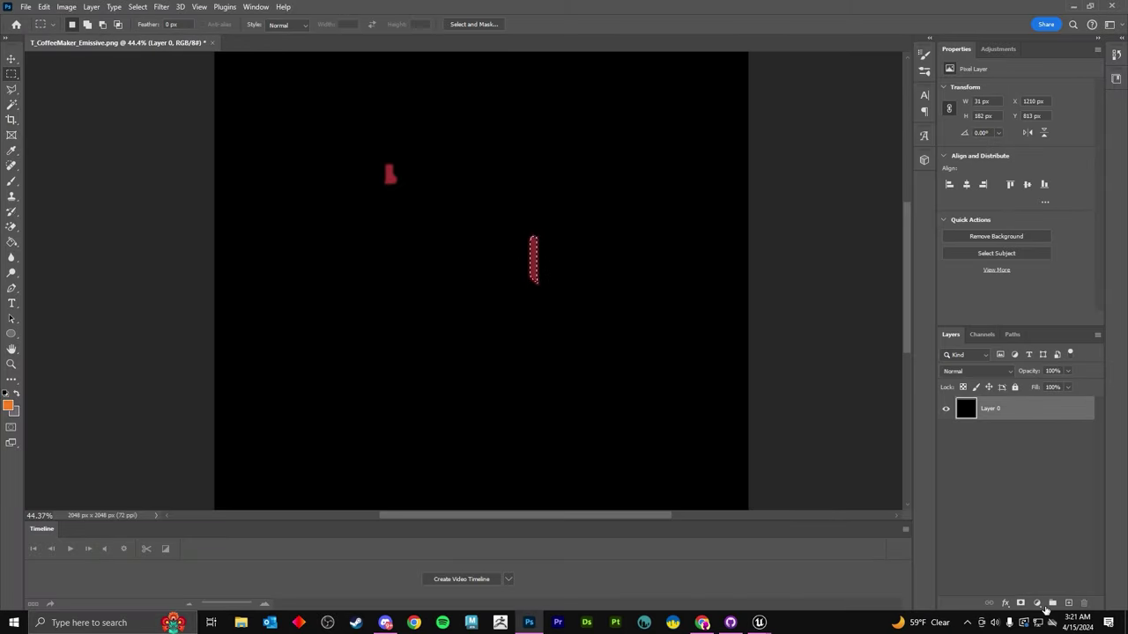
Try an outline style on a new layer, then undo it and deselect.
left_click(1067, 602)
double_click(1040, 408)
left_click(694, 317)
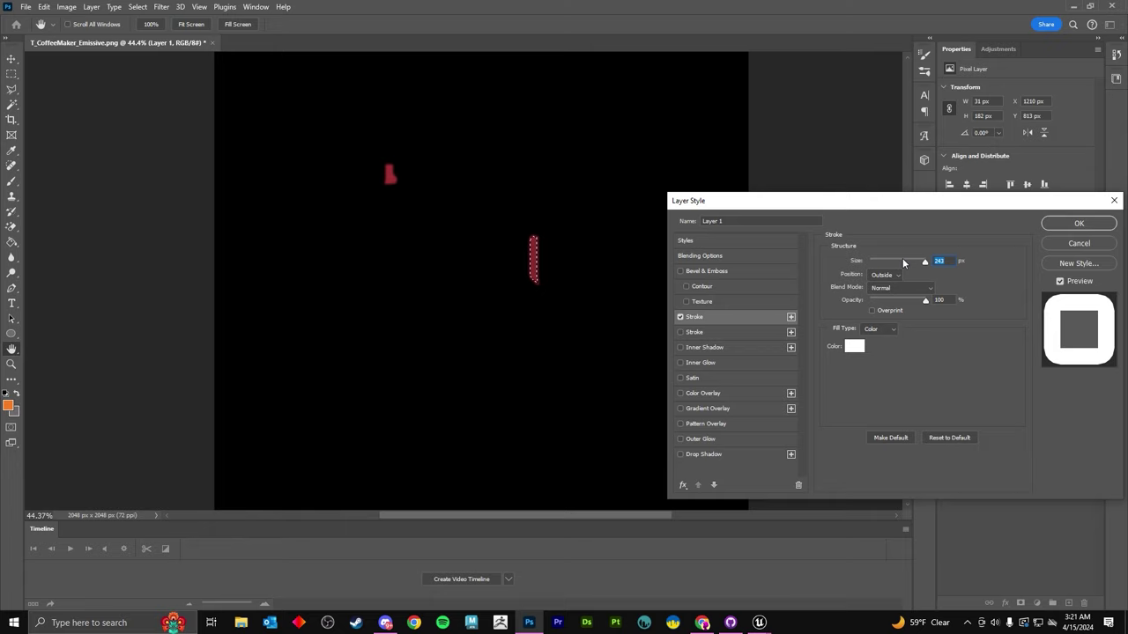
key("Escape")
key("ctrl+z")
key("ctrl+d")
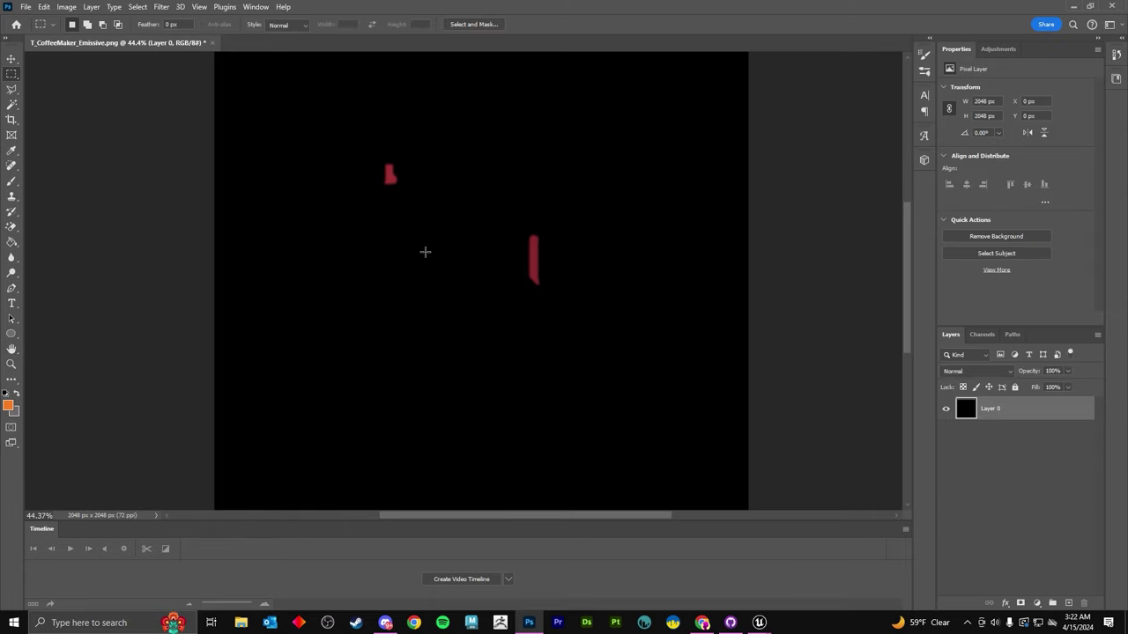
Reselect the tall red shape and dismiss Hue/Saturation unchanged.
key("ctrl+shift+d")
left_click(66, 7)
left_click(221, 102)
key("Escape")
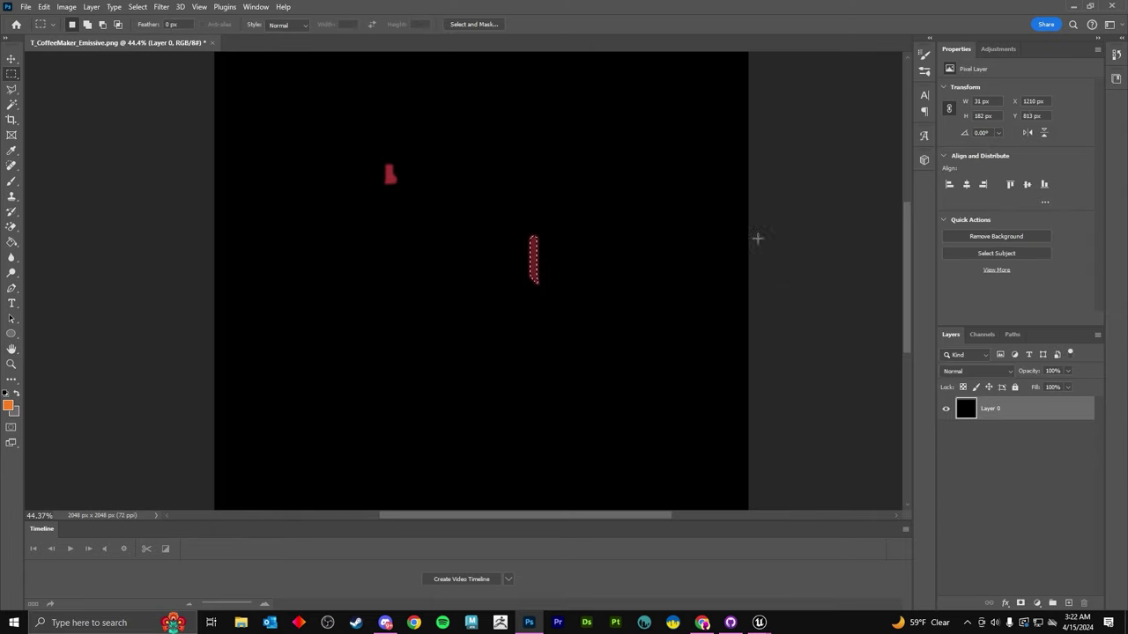
key("w")
Darken the small red shape to lightness -5 and save the texture.
left_click(382, 172)
left_click(66, 7)
left_click(221, 102)
left_click_drag(827, 292, 826, 295)
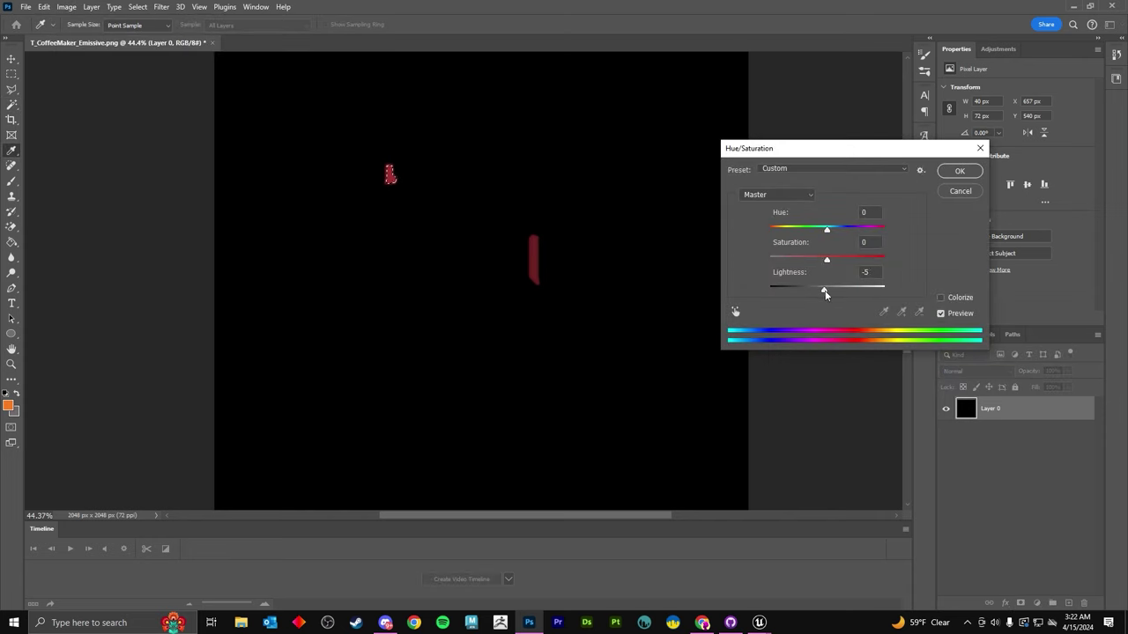
key("Return")
key("ctrl+s")
key("alt+Tab")
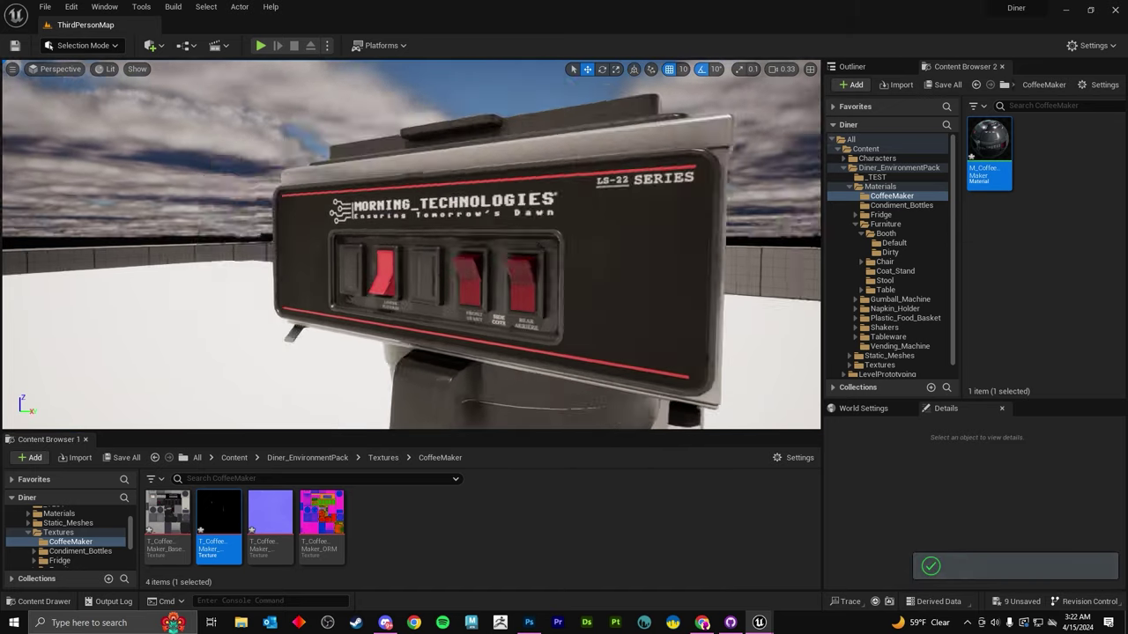